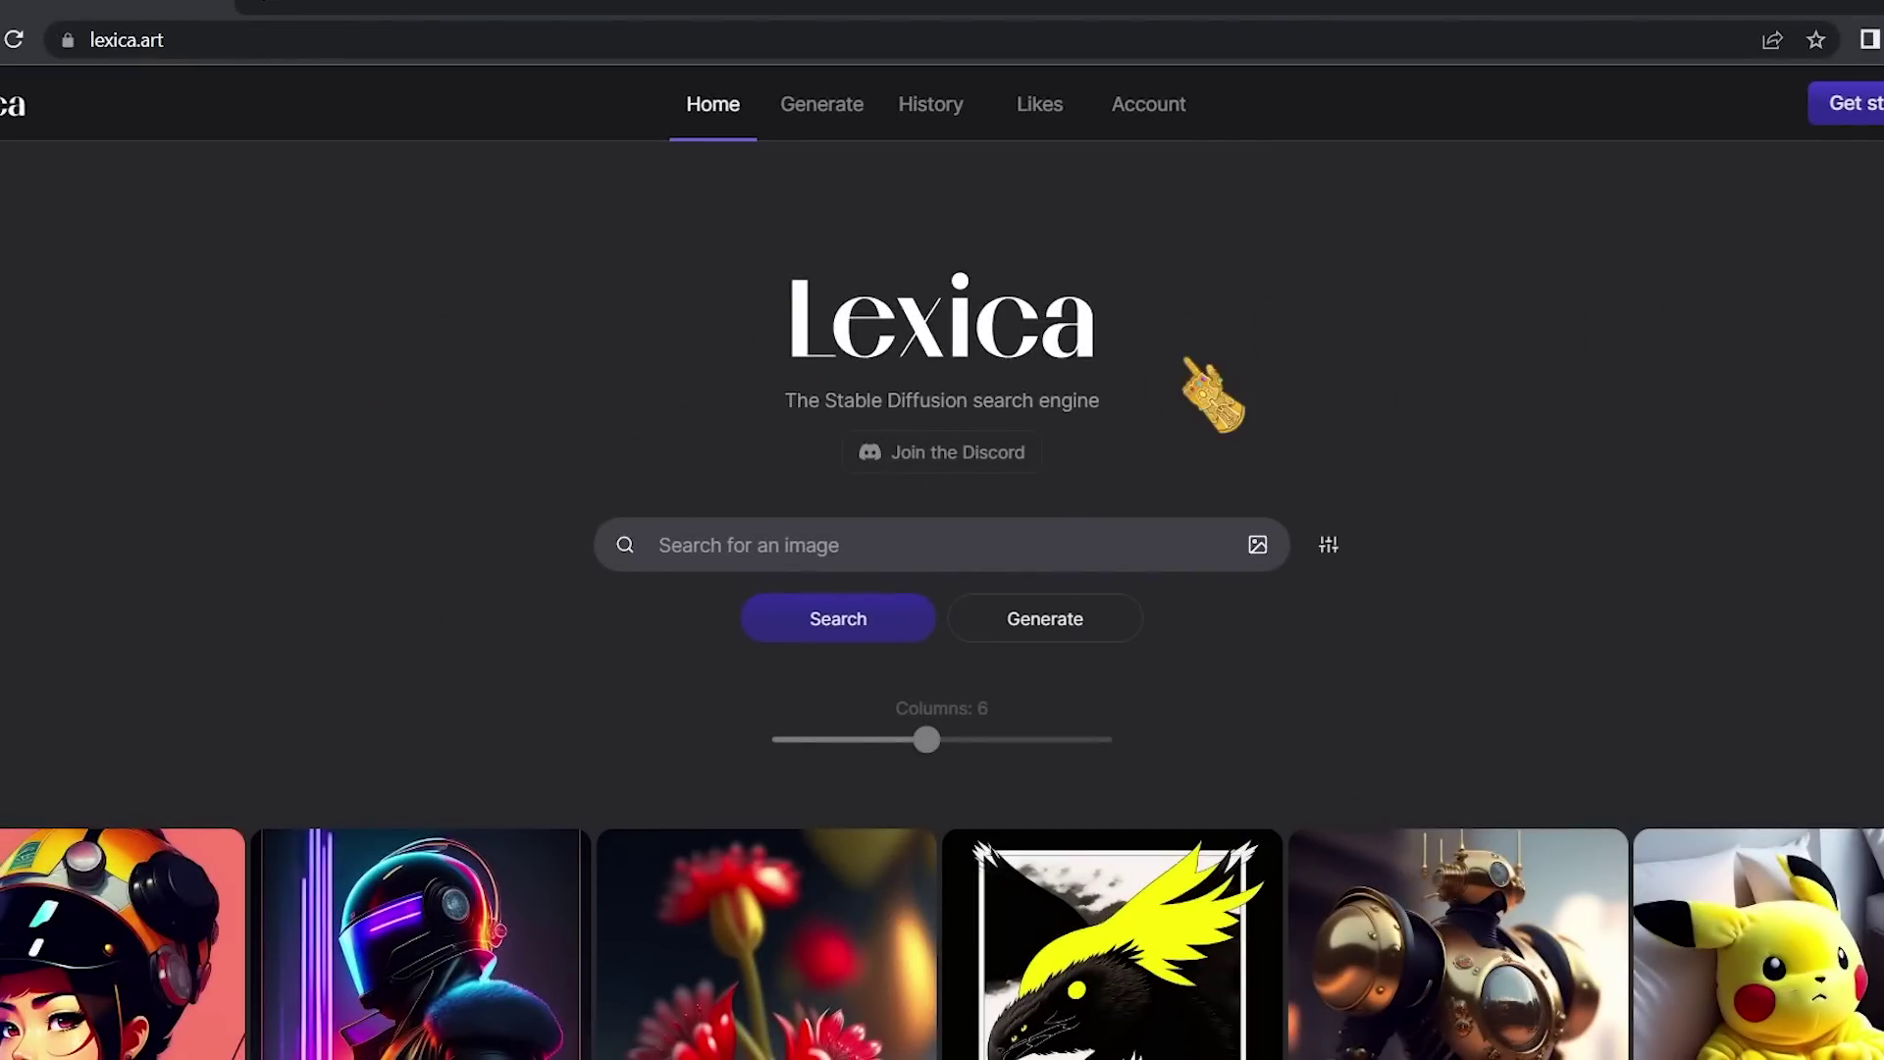
Browse the home page image gallery and view the ghost boy and ghost girl cemetery image enlarged.
{"action": "left_click_drag", "start_coordinate": [1187, 361], "coordinate": [396, 400]}
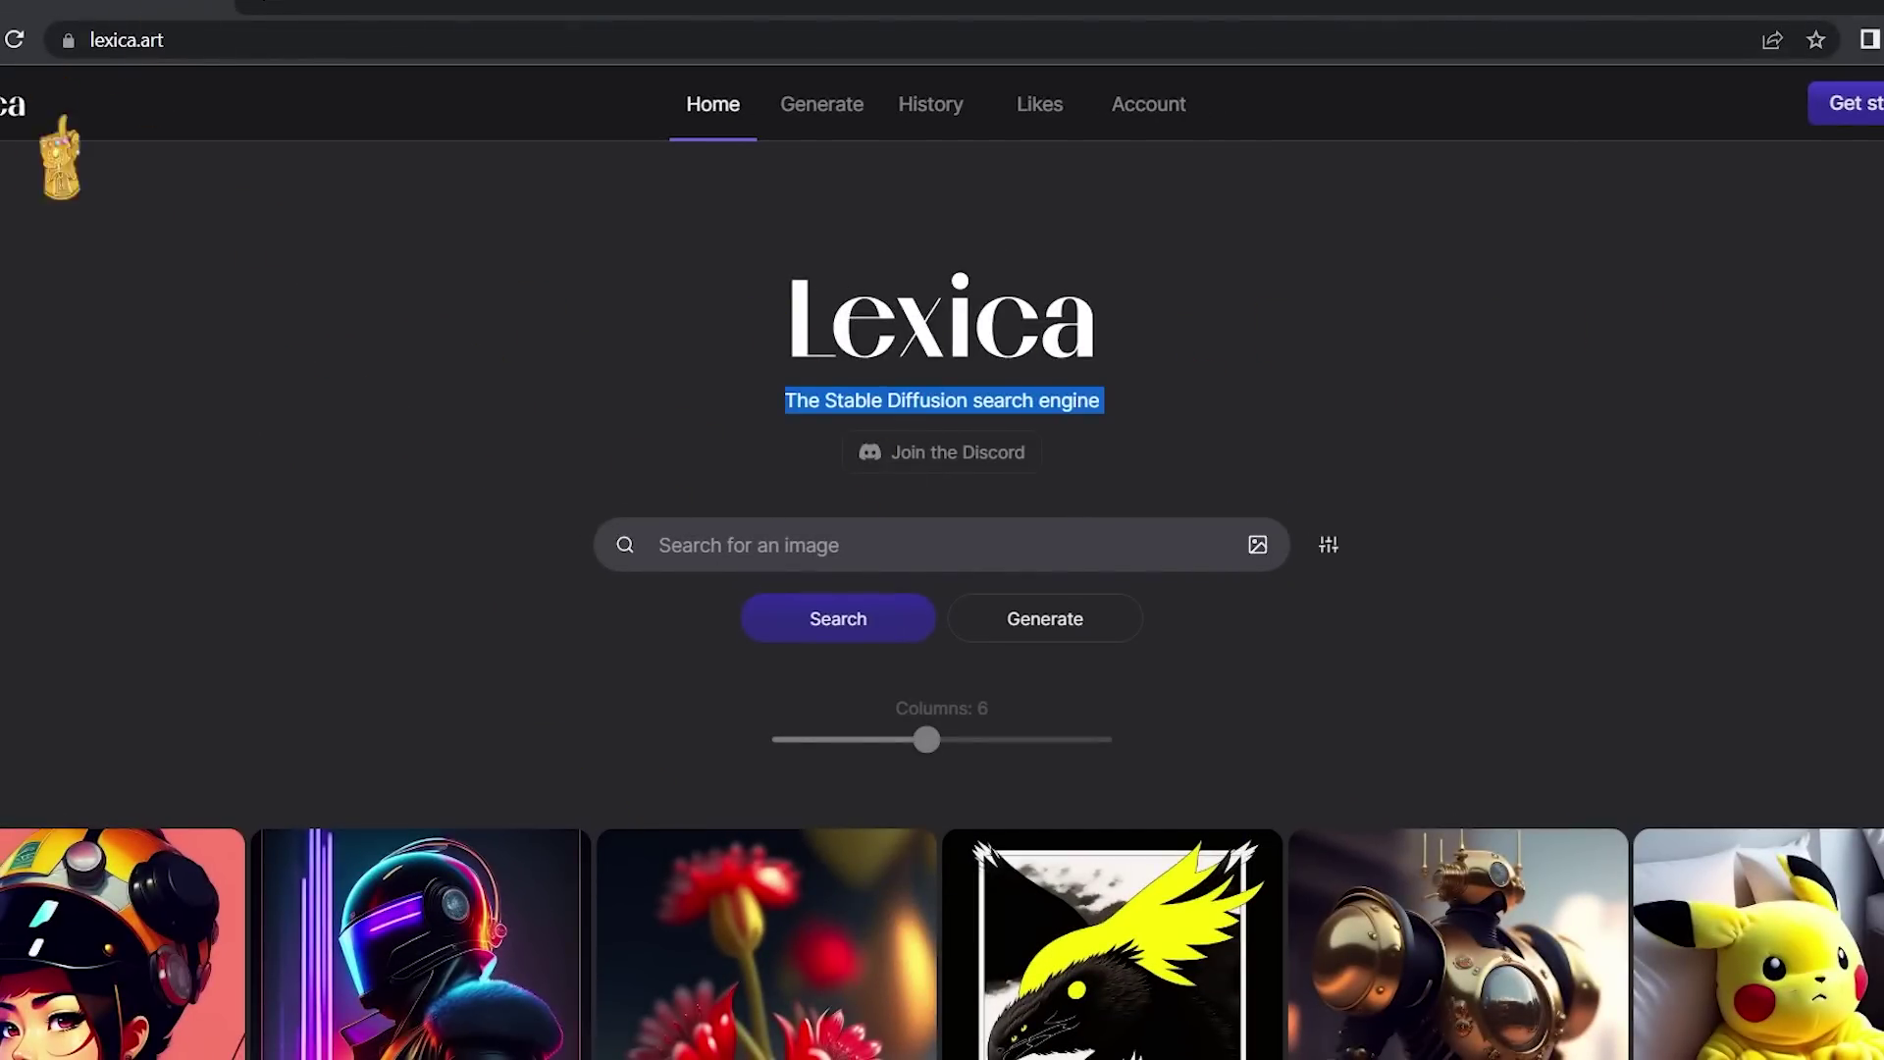
{"action": "left_click", "coordinate": [615, 362]}
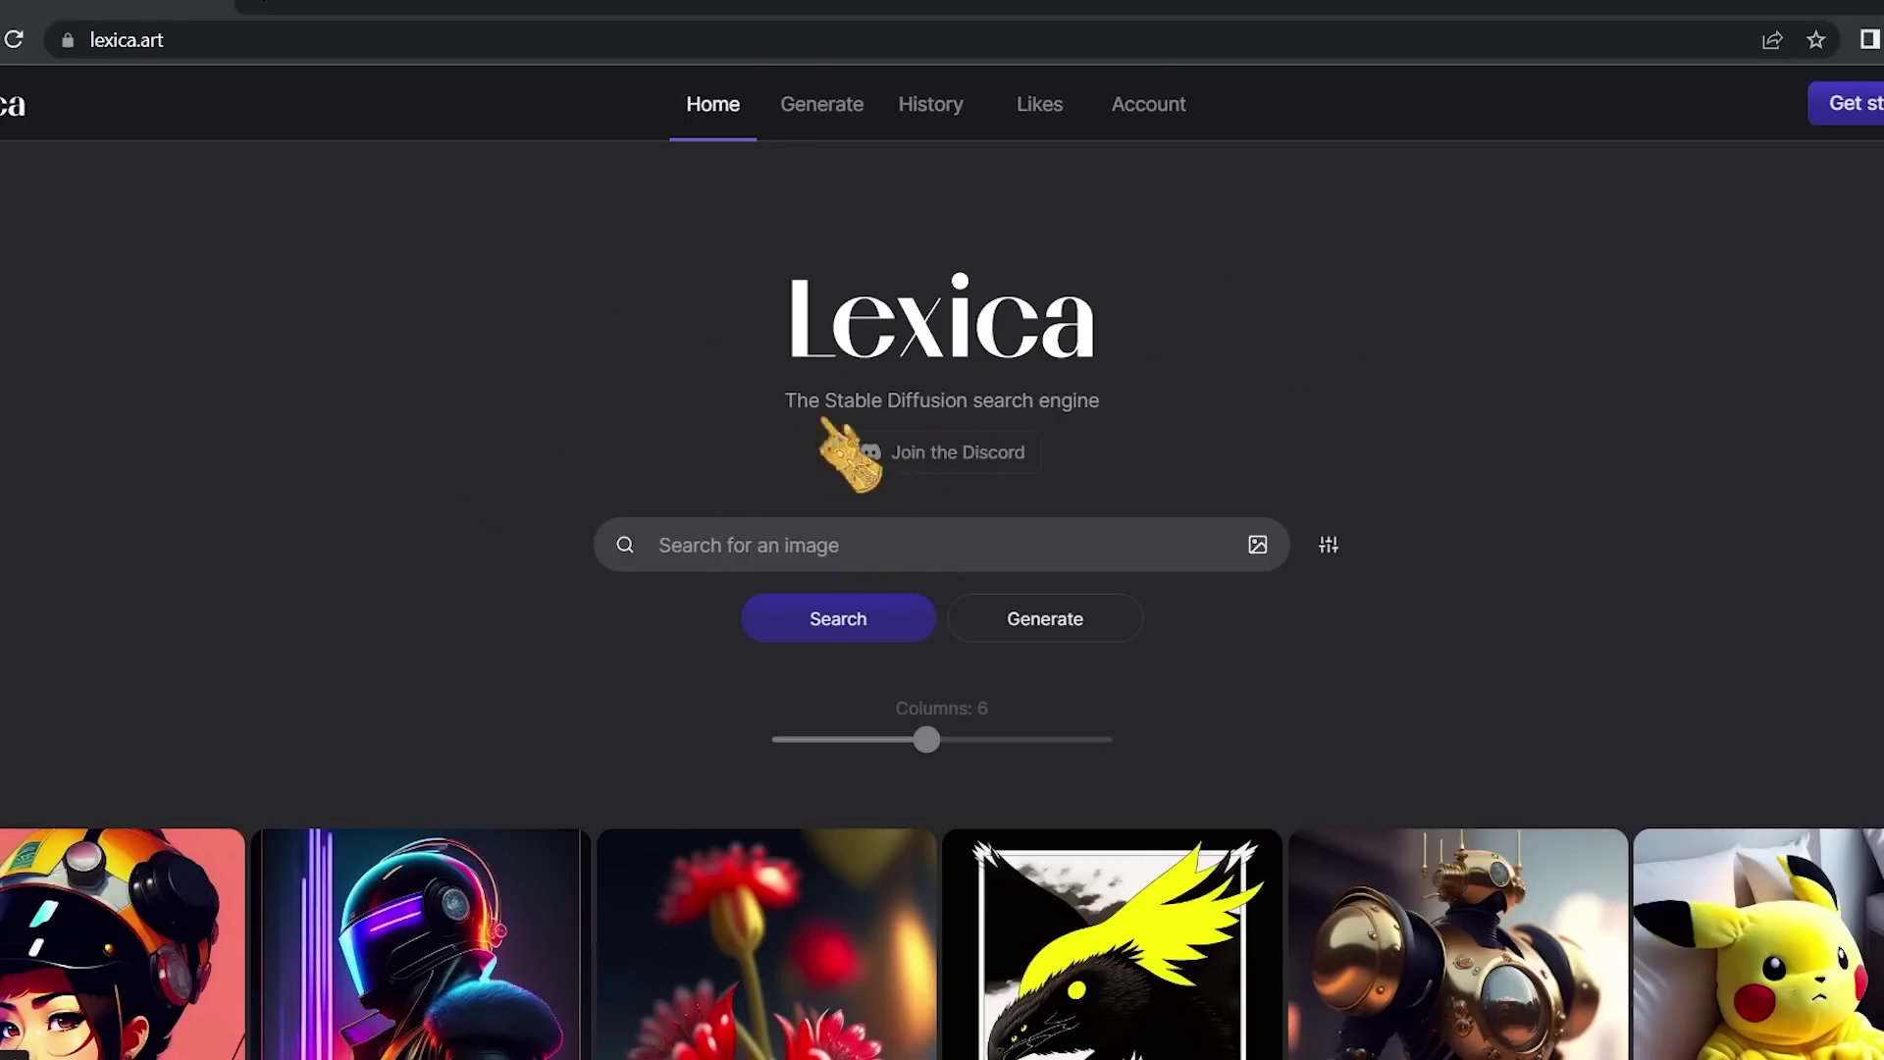
{"action": "scroll", "coordinate": [825, 451], "scroll_direction": "down", "scroll_amount": 8}
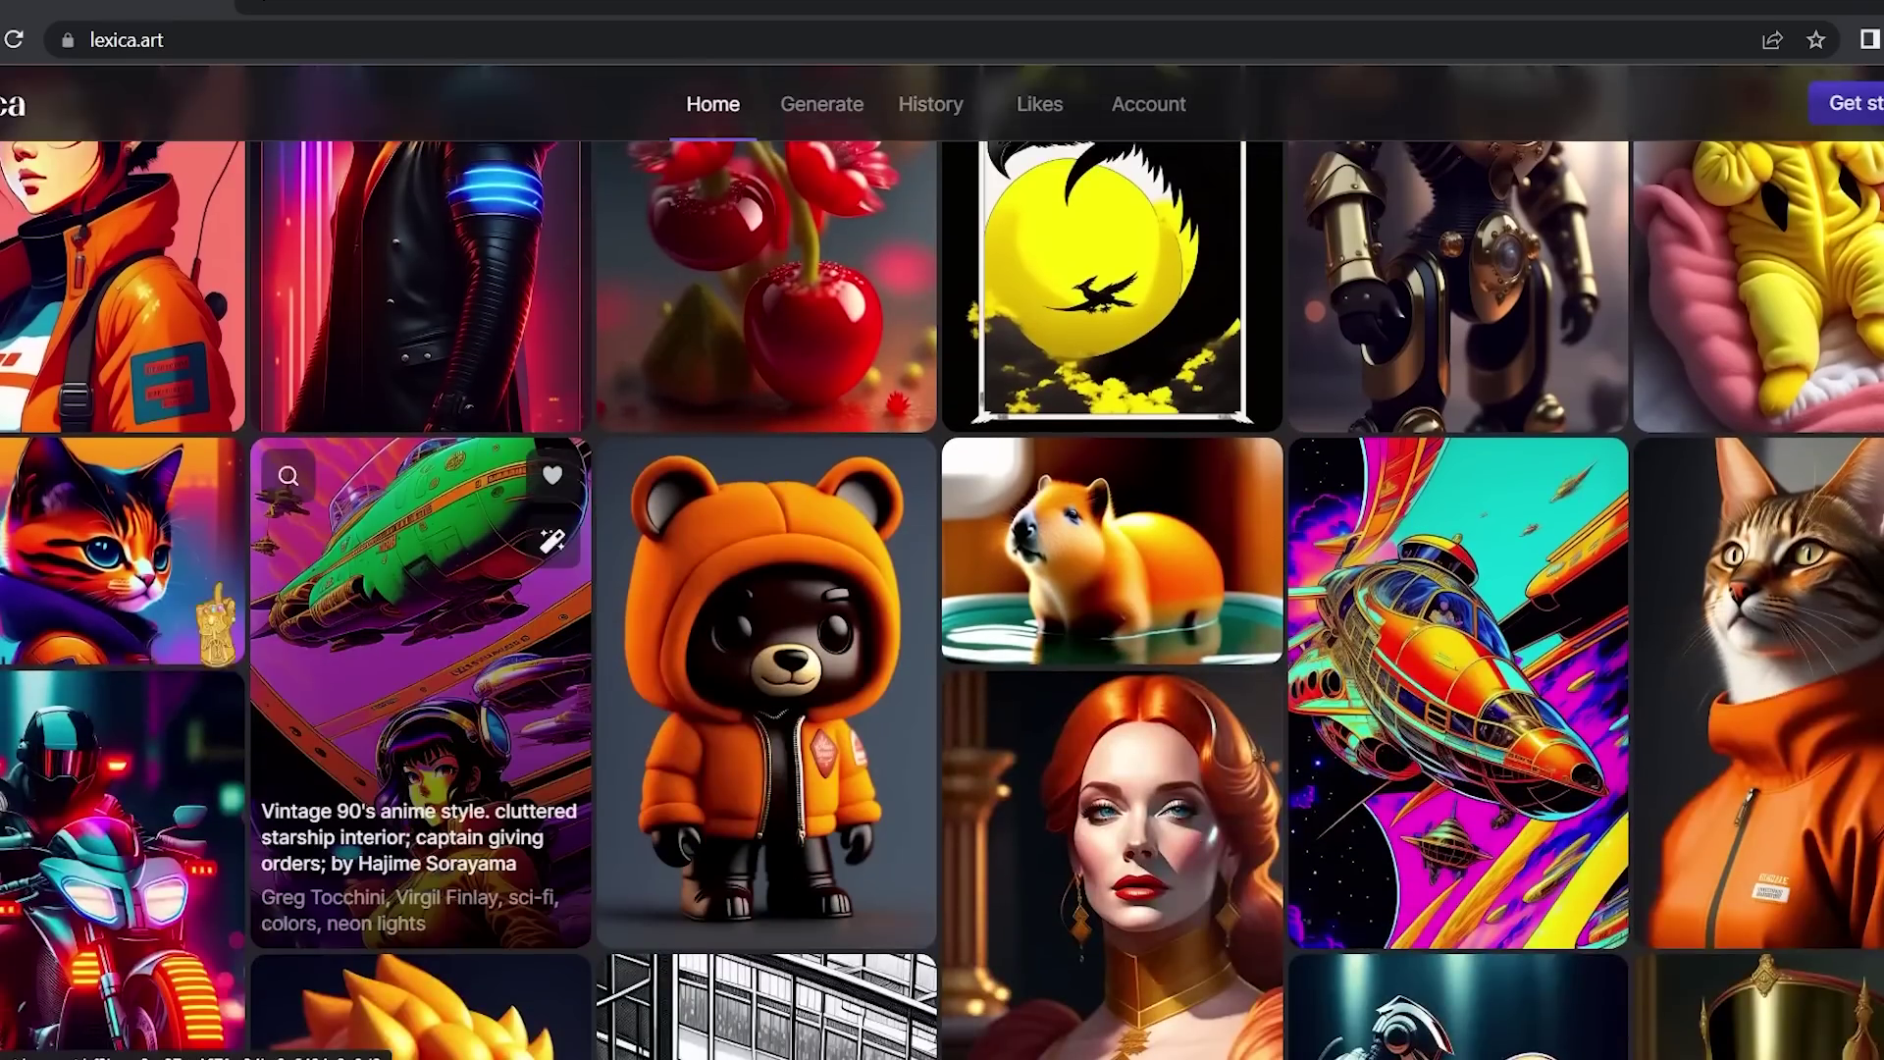
{"action": "scroll", "coordinate": [216, 625], "scroll_direction": "down", "scroll_amount": 15}
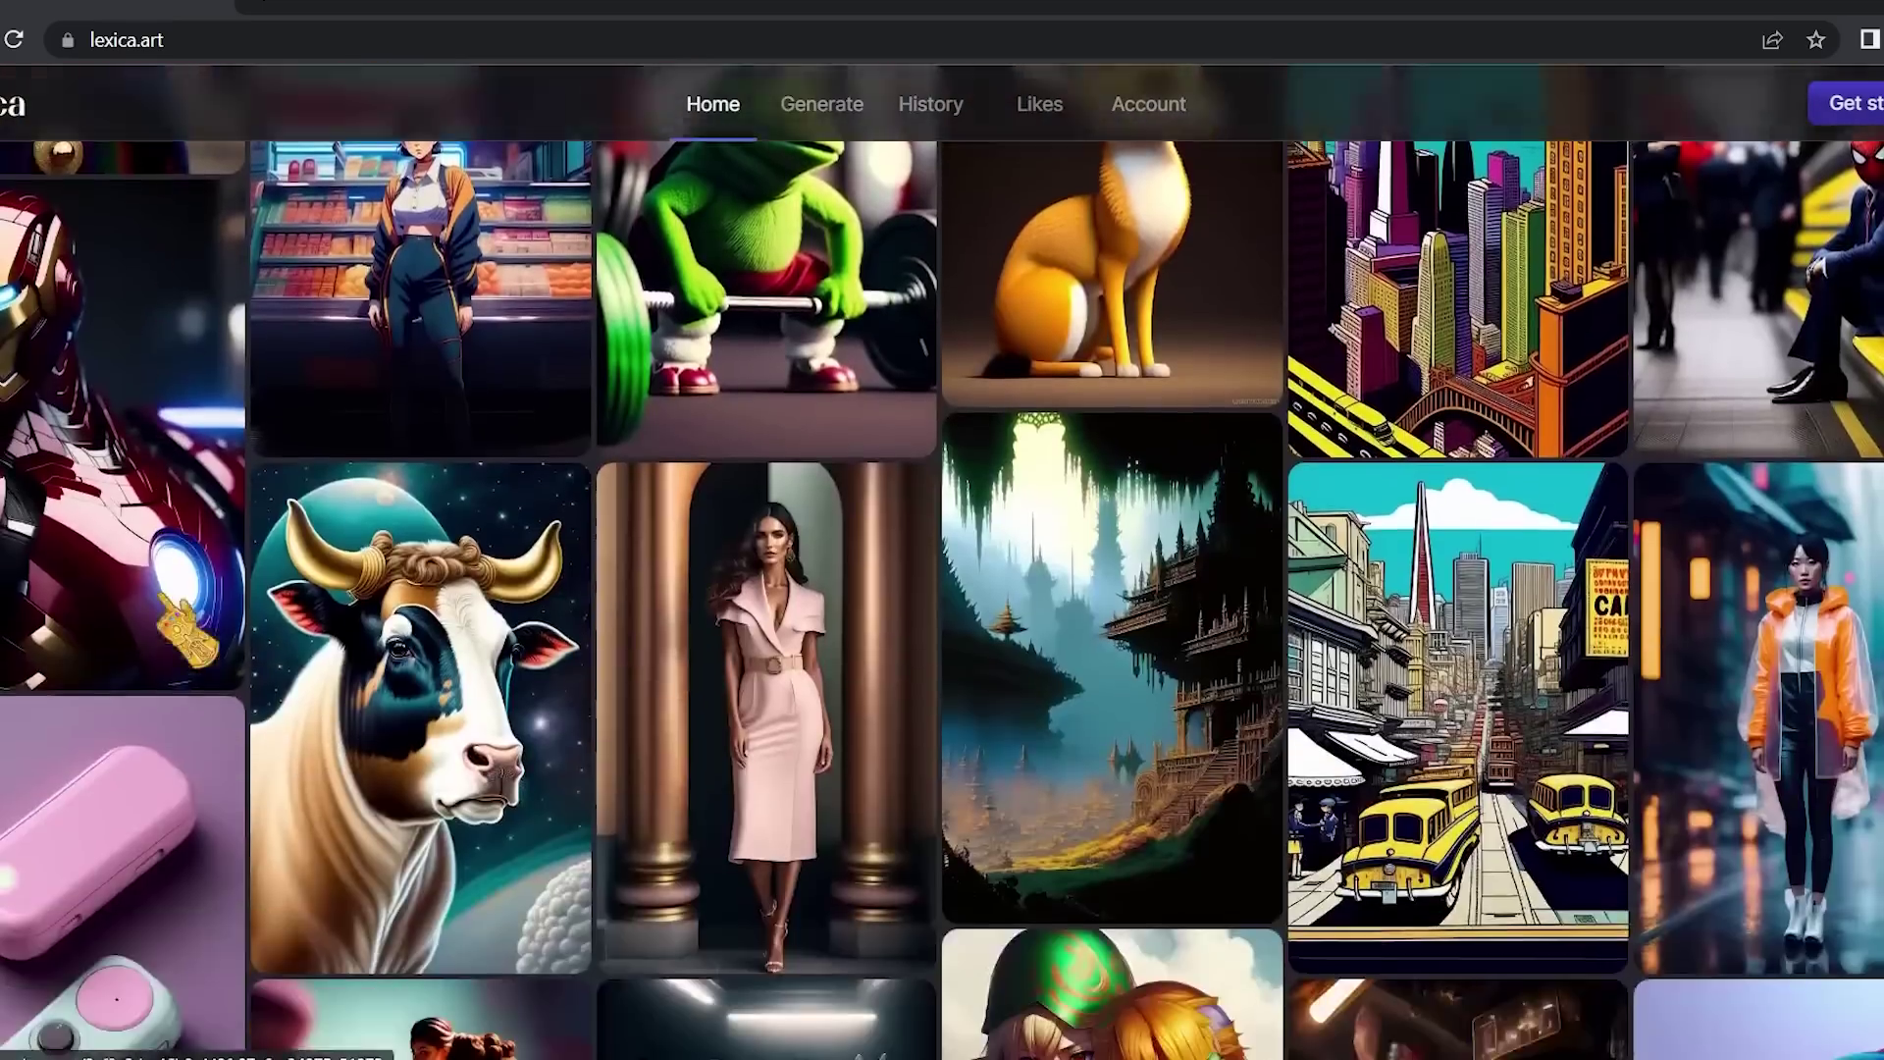
{"action": "scroll", "coordinate": [191, 628], "scroll_direction": "down", "scroll_amount": 15}
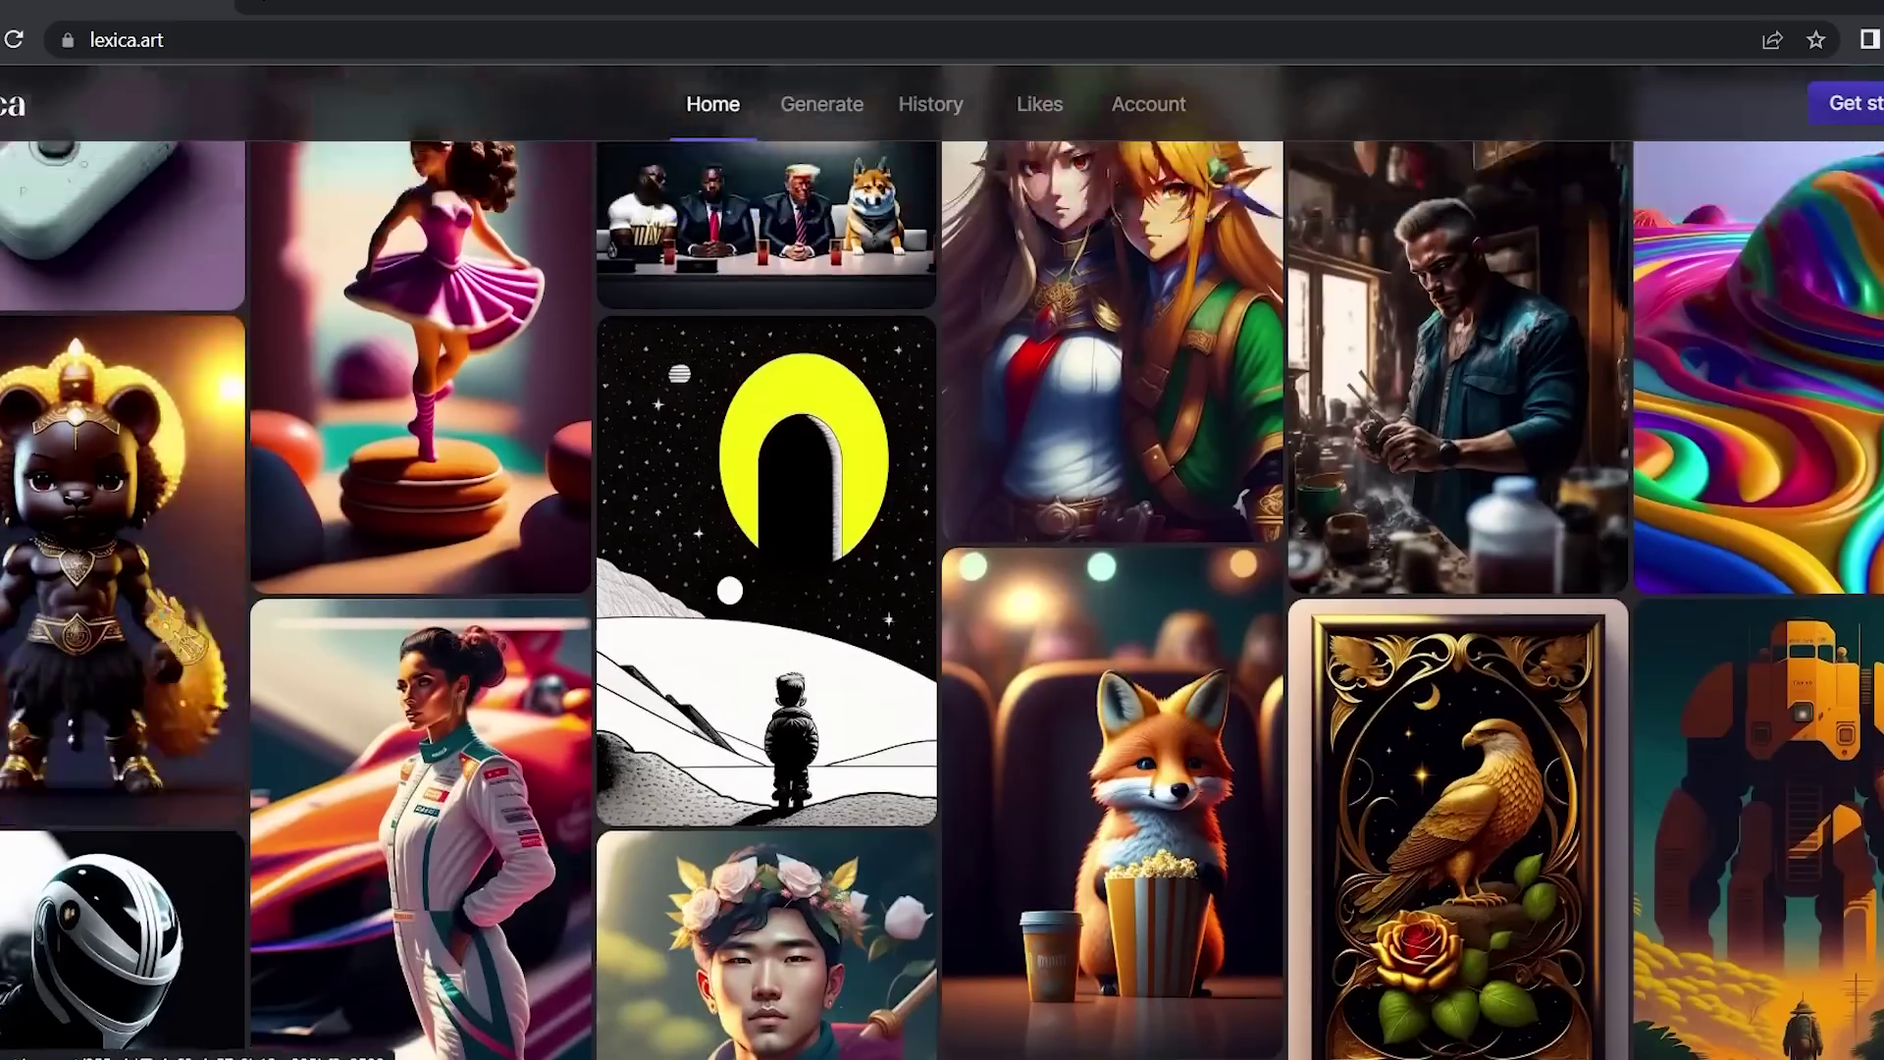
{"action": "scroll", "coordinate": [89, 569], "scroll_direction": "up", "scroll_amount": 15}
{"action": "scroll", "coordinate": [1472, 834], "scroll_direction": "down", "scroll_amount": 20}
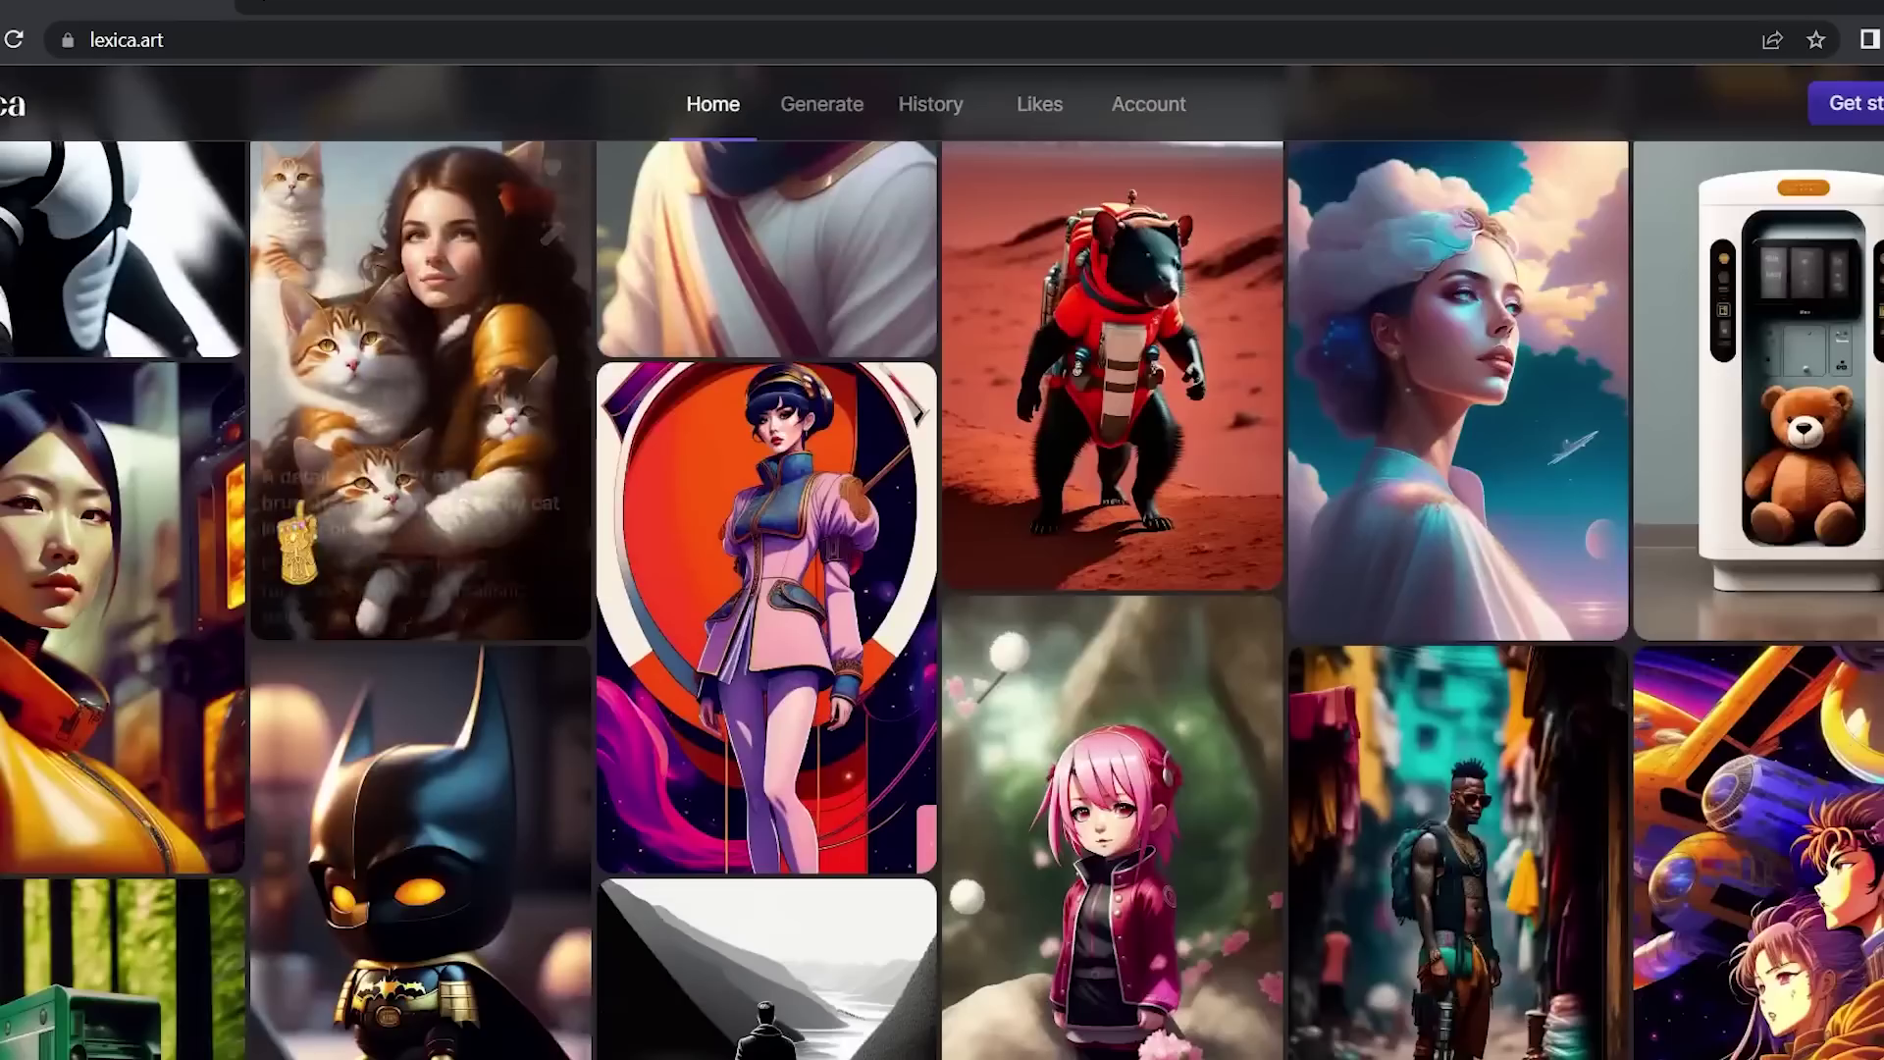
{"action": "scroll", "coordinate": [294, 535], "scroll_direction": "down", "scroll_amount": 20}
{"action": "scroll", "coordinate": [1457, 442], "scroll_direction": "down", "scroll_amount": 15}
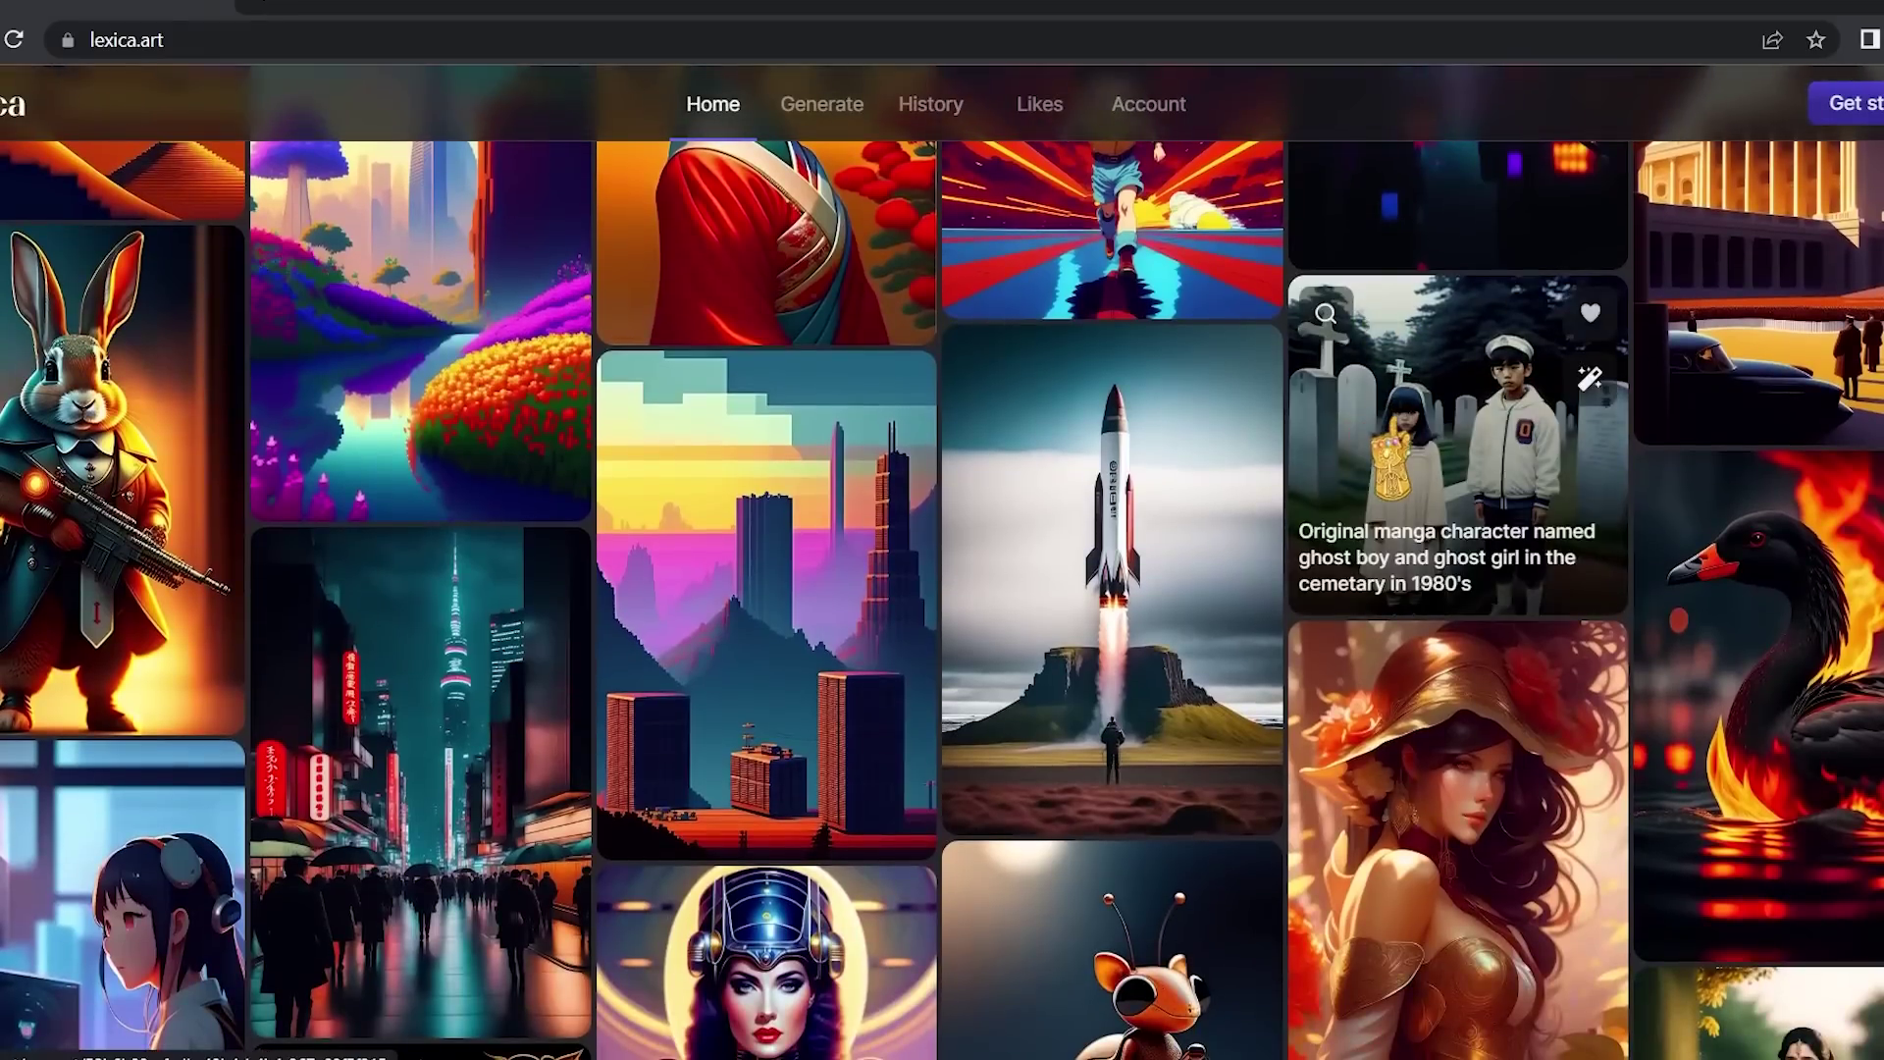
{"action": "left_click", "coordinate": [1457, 442]}
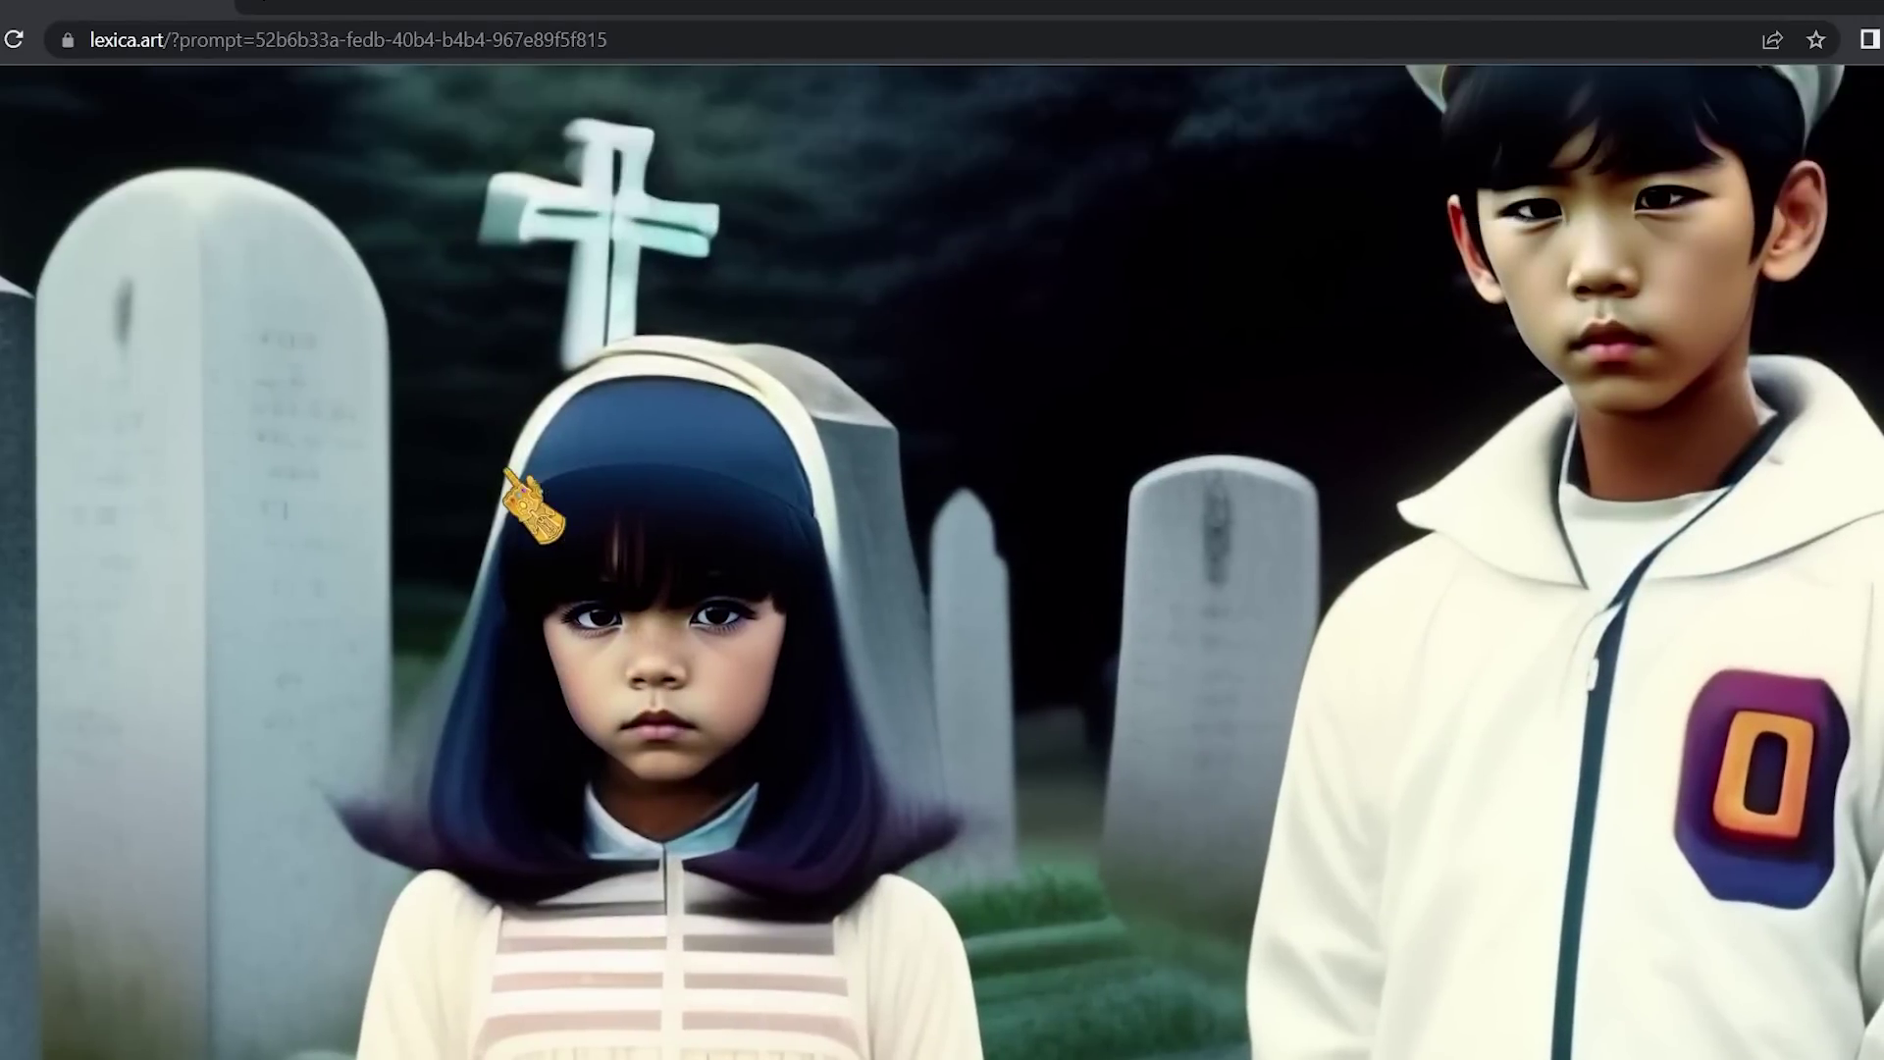
{"action": "key", "text": "Escape"}
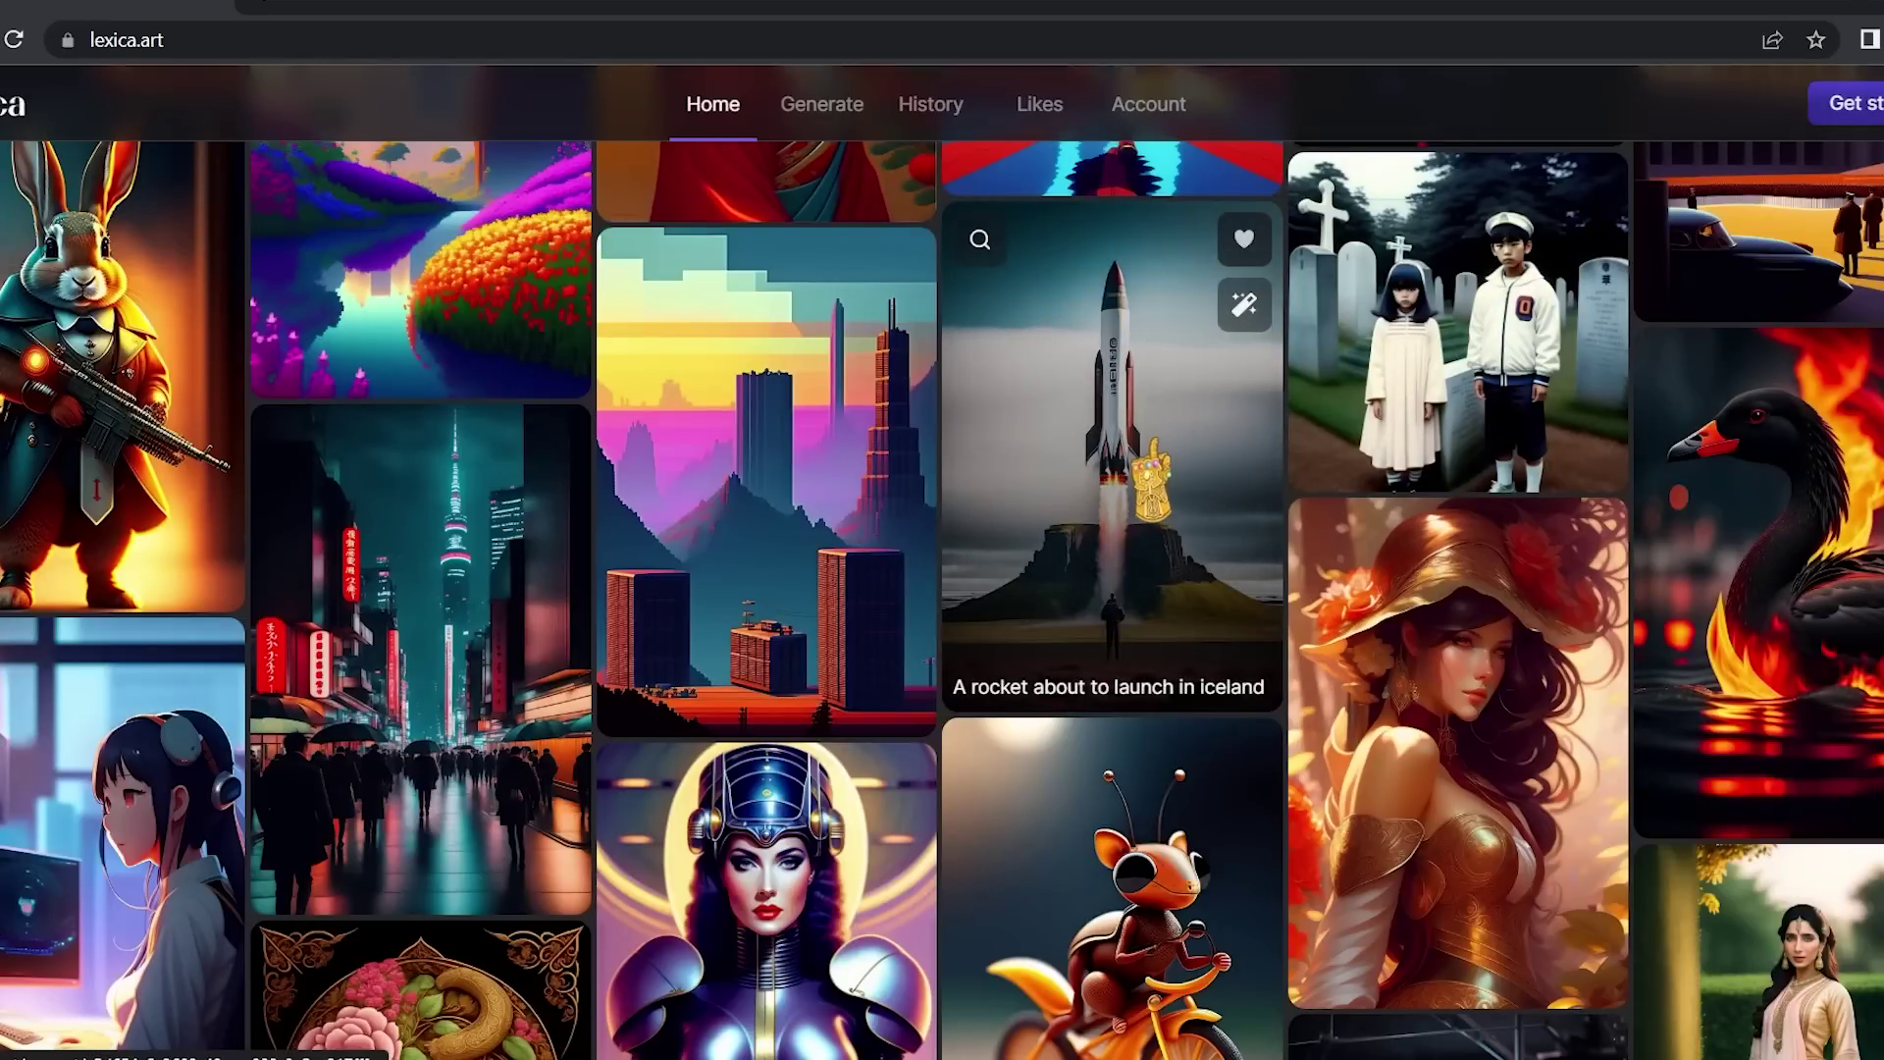
Open the "A rocket about to launch in iceland" image and examine its prompt, model, dimensions and upscaled size.
{"action": "left_click", "coordinate": [1153, 446]}
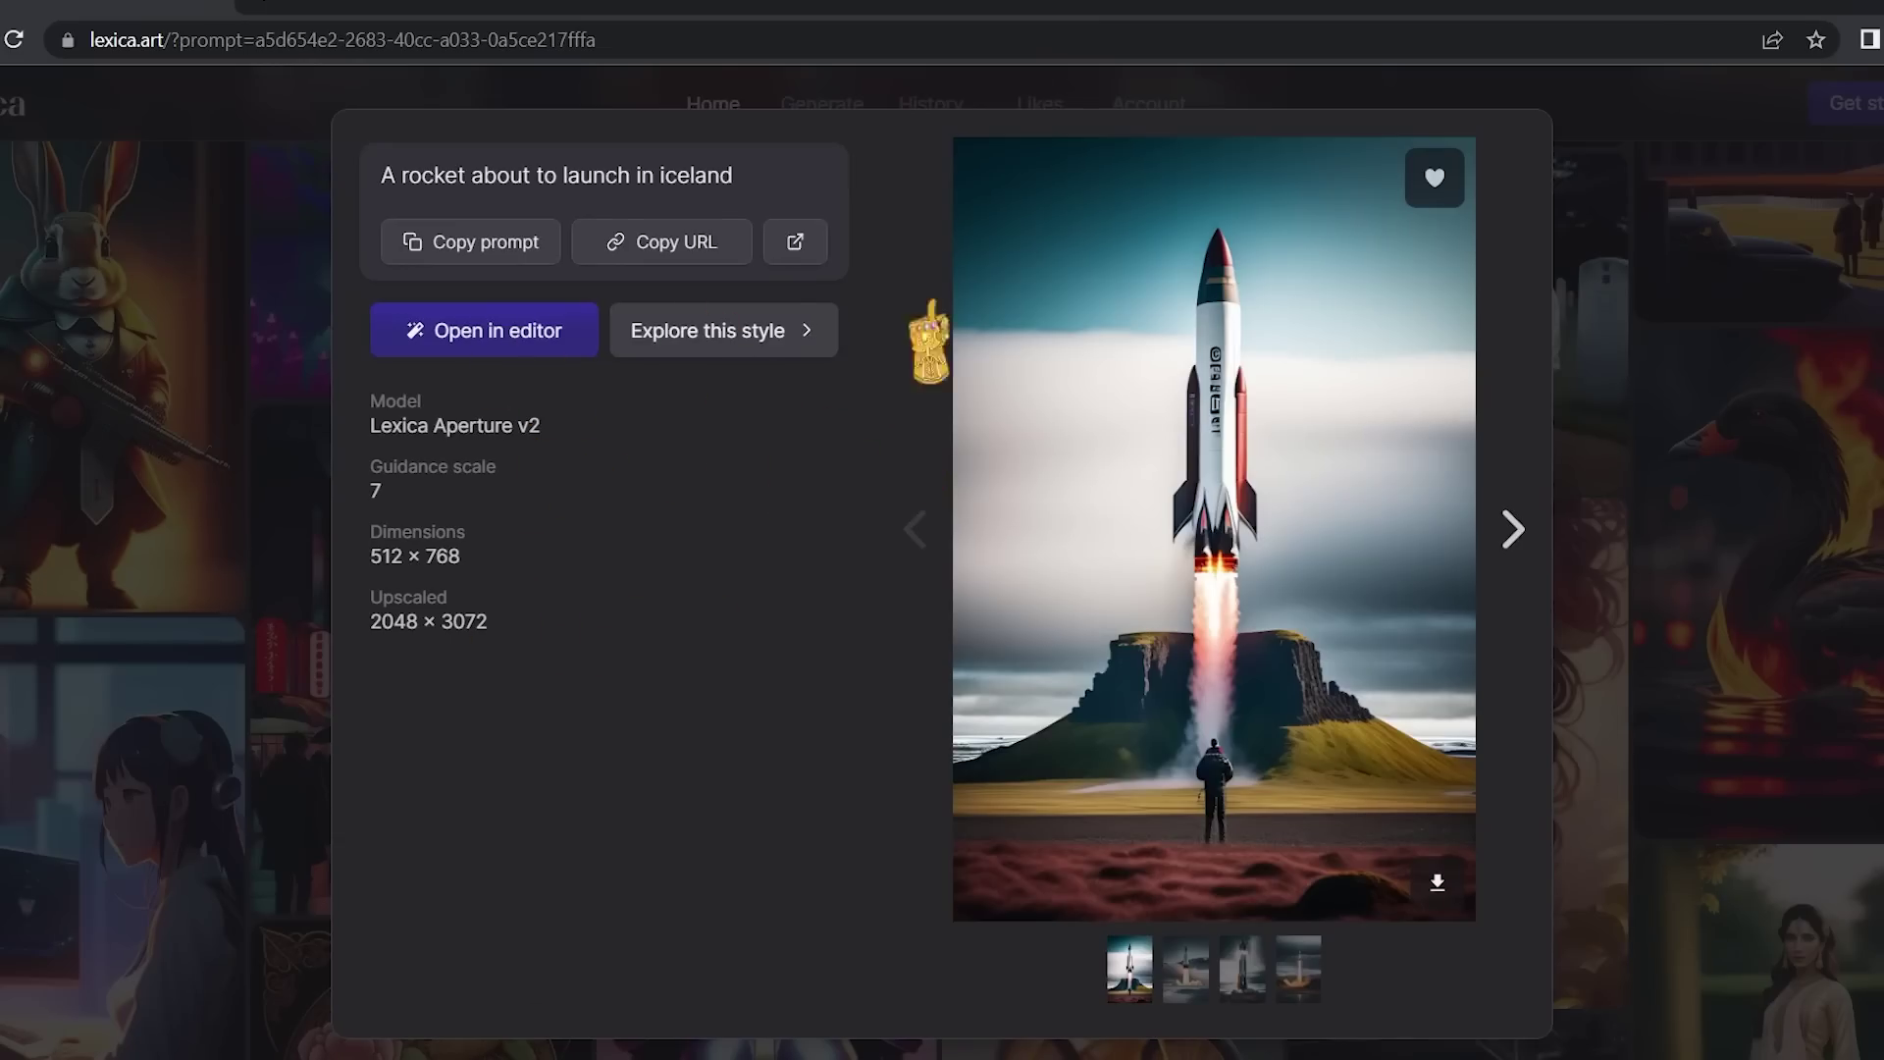
{"action": "left_click_drag", "start_coordinate": [371, 175], "coordinate": [581, 193]}
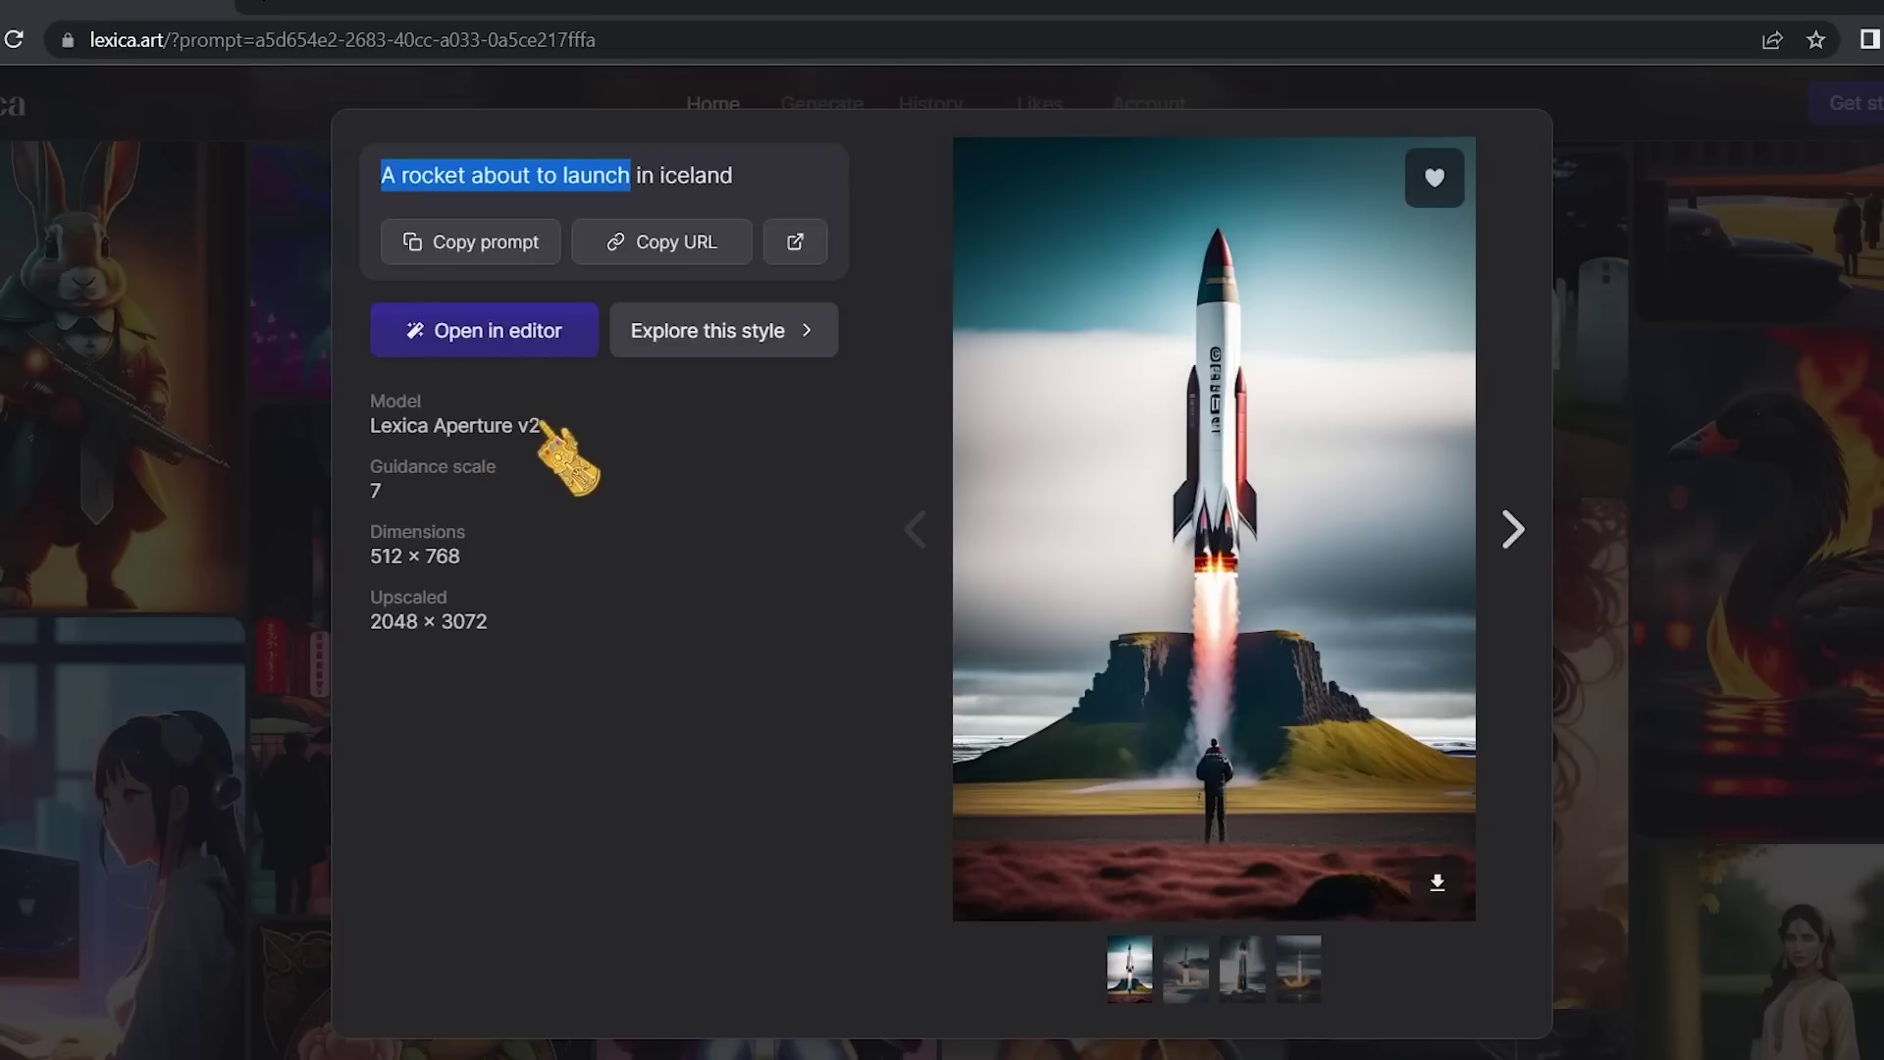
{"action": "left_click_drag", "start_coordinate": [541, 424], "coordinate": [466, 414]}
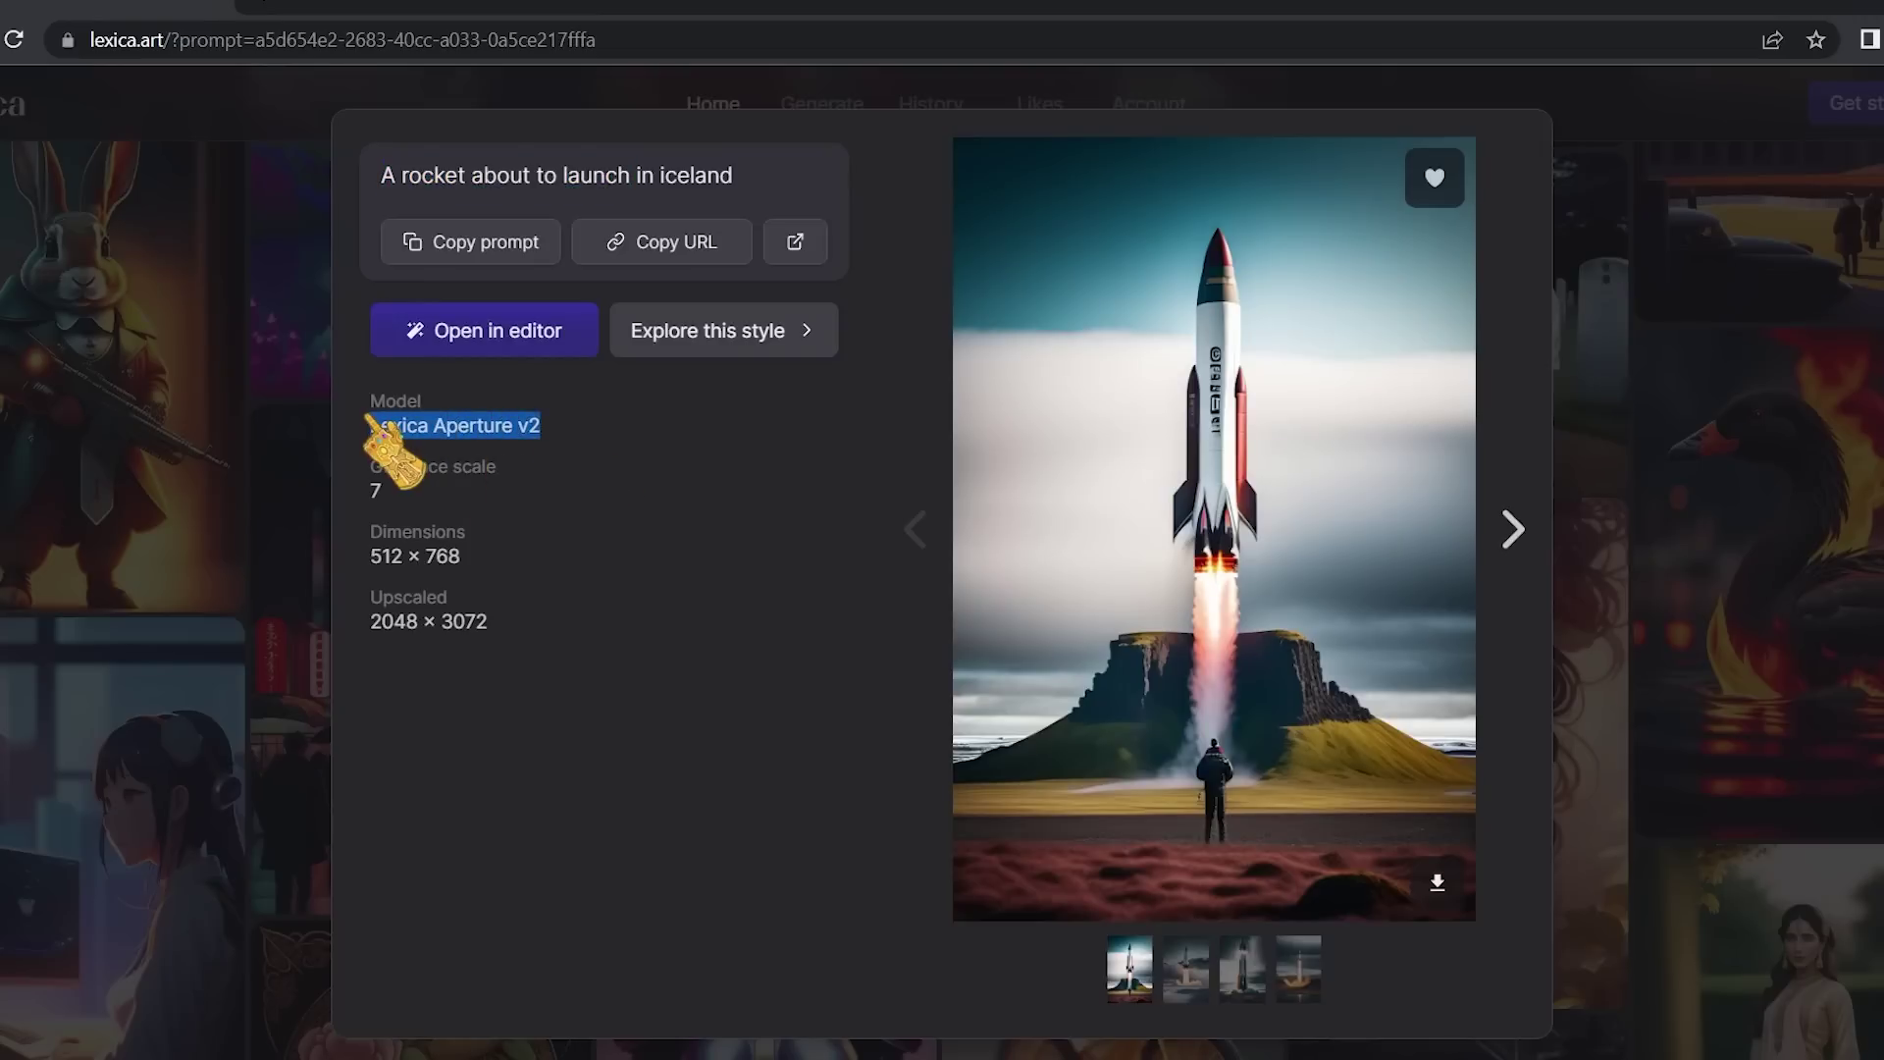
{"action": "double_click", "coordinate": [422, 531]}
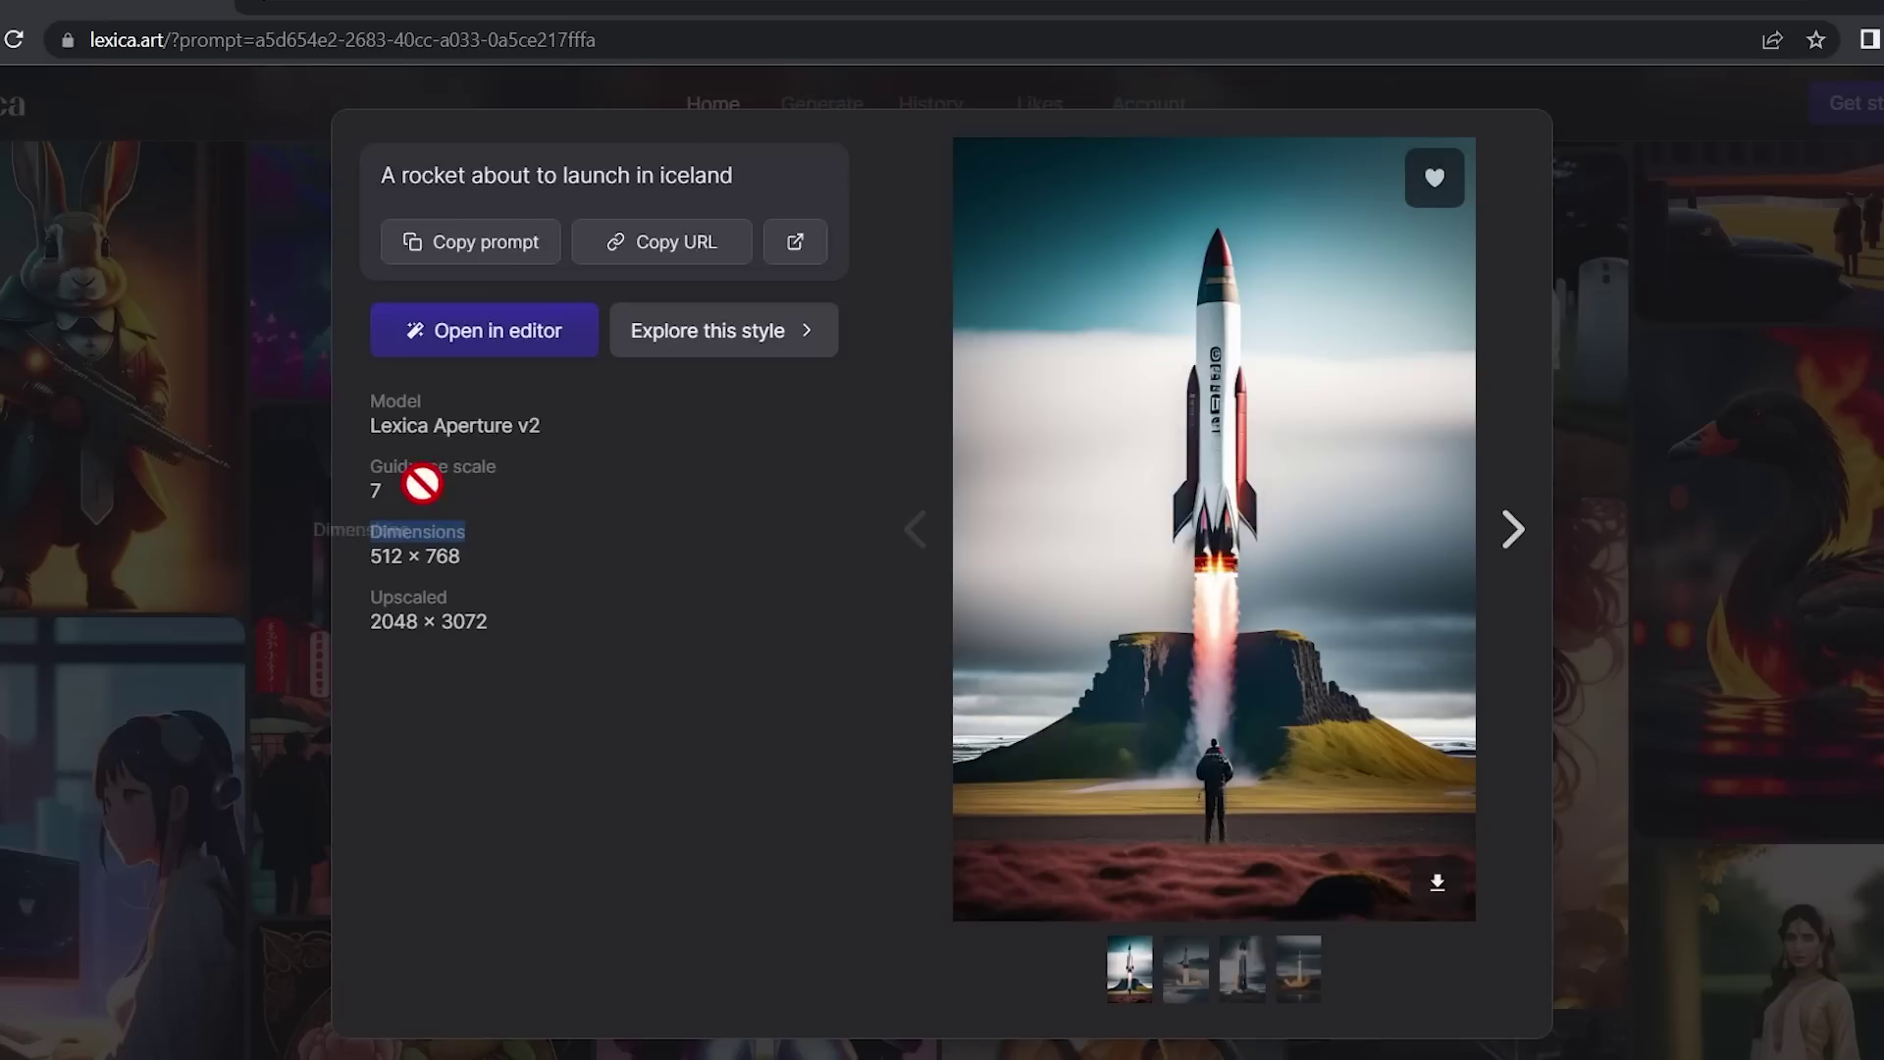
{"action": "double_click", "coordinate": [518, 595]}
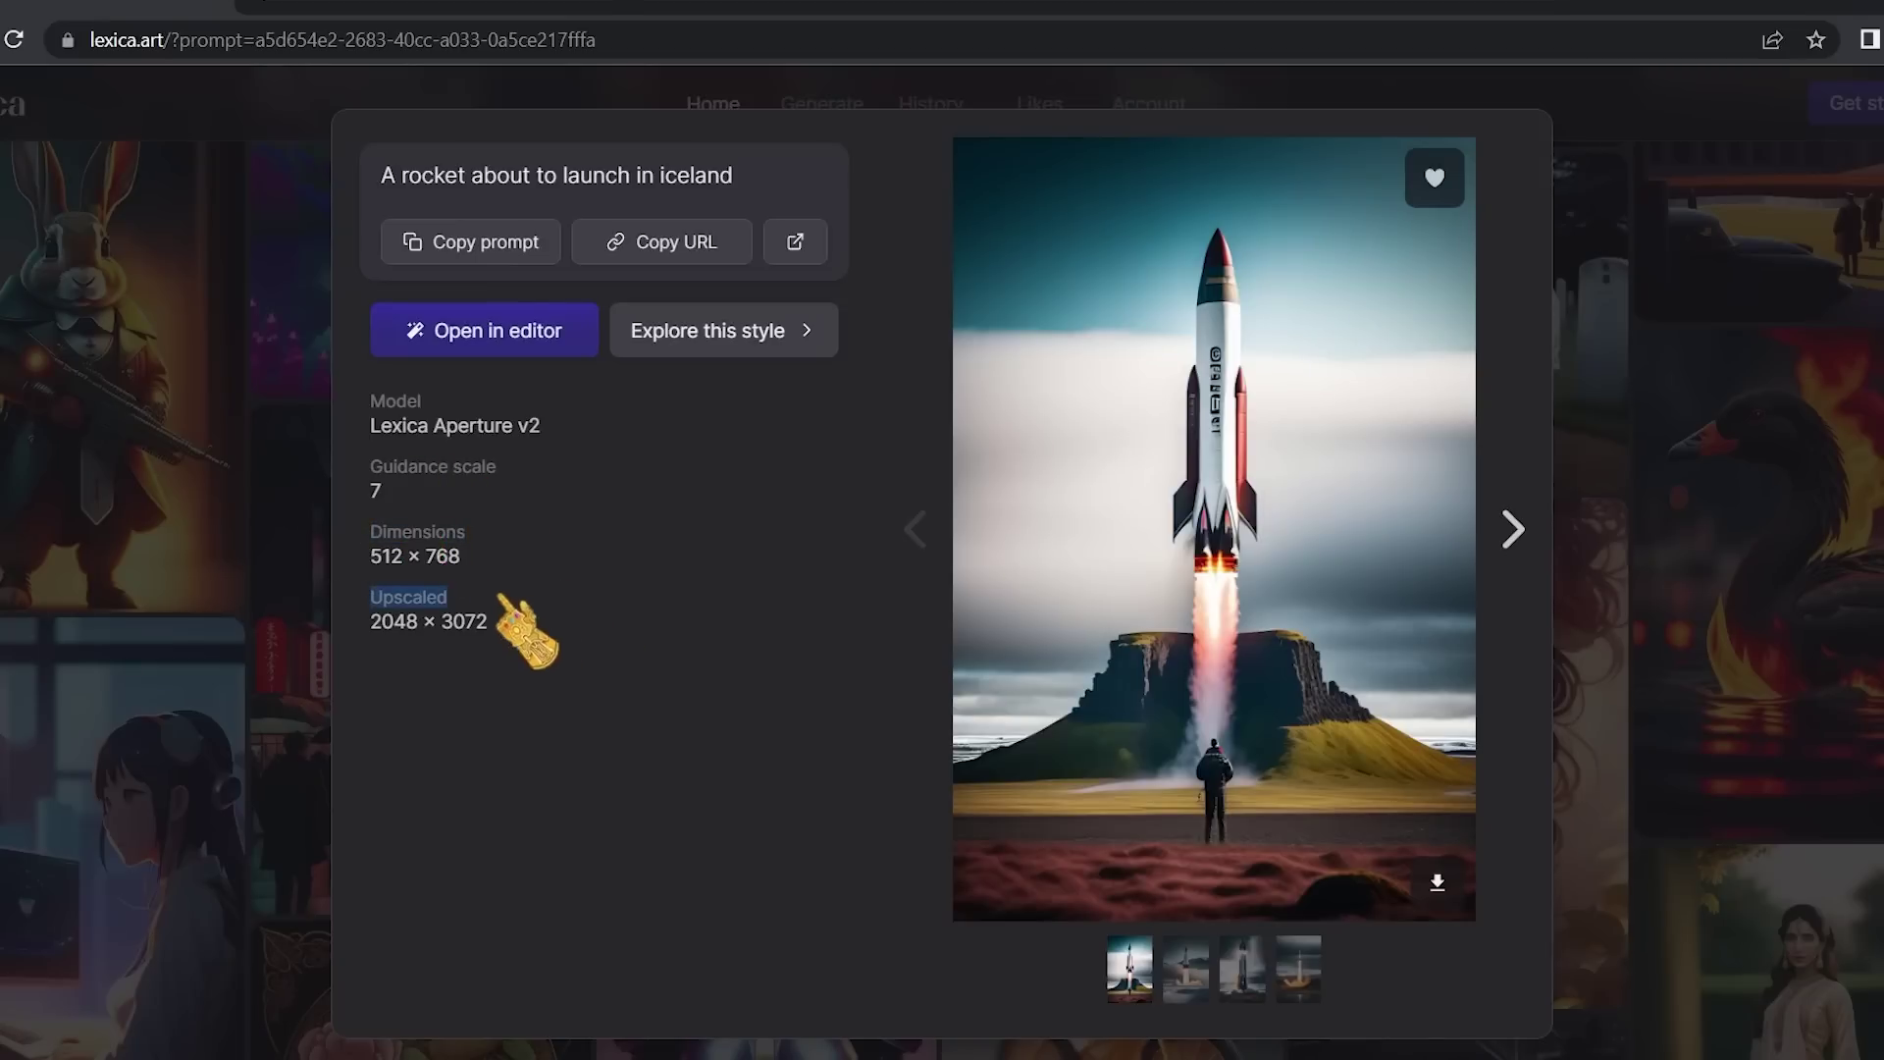
View the second and third variations of the rocket image and inspect the third one up close.
{"action": "left_click", "coordinate": [1189, 976]}
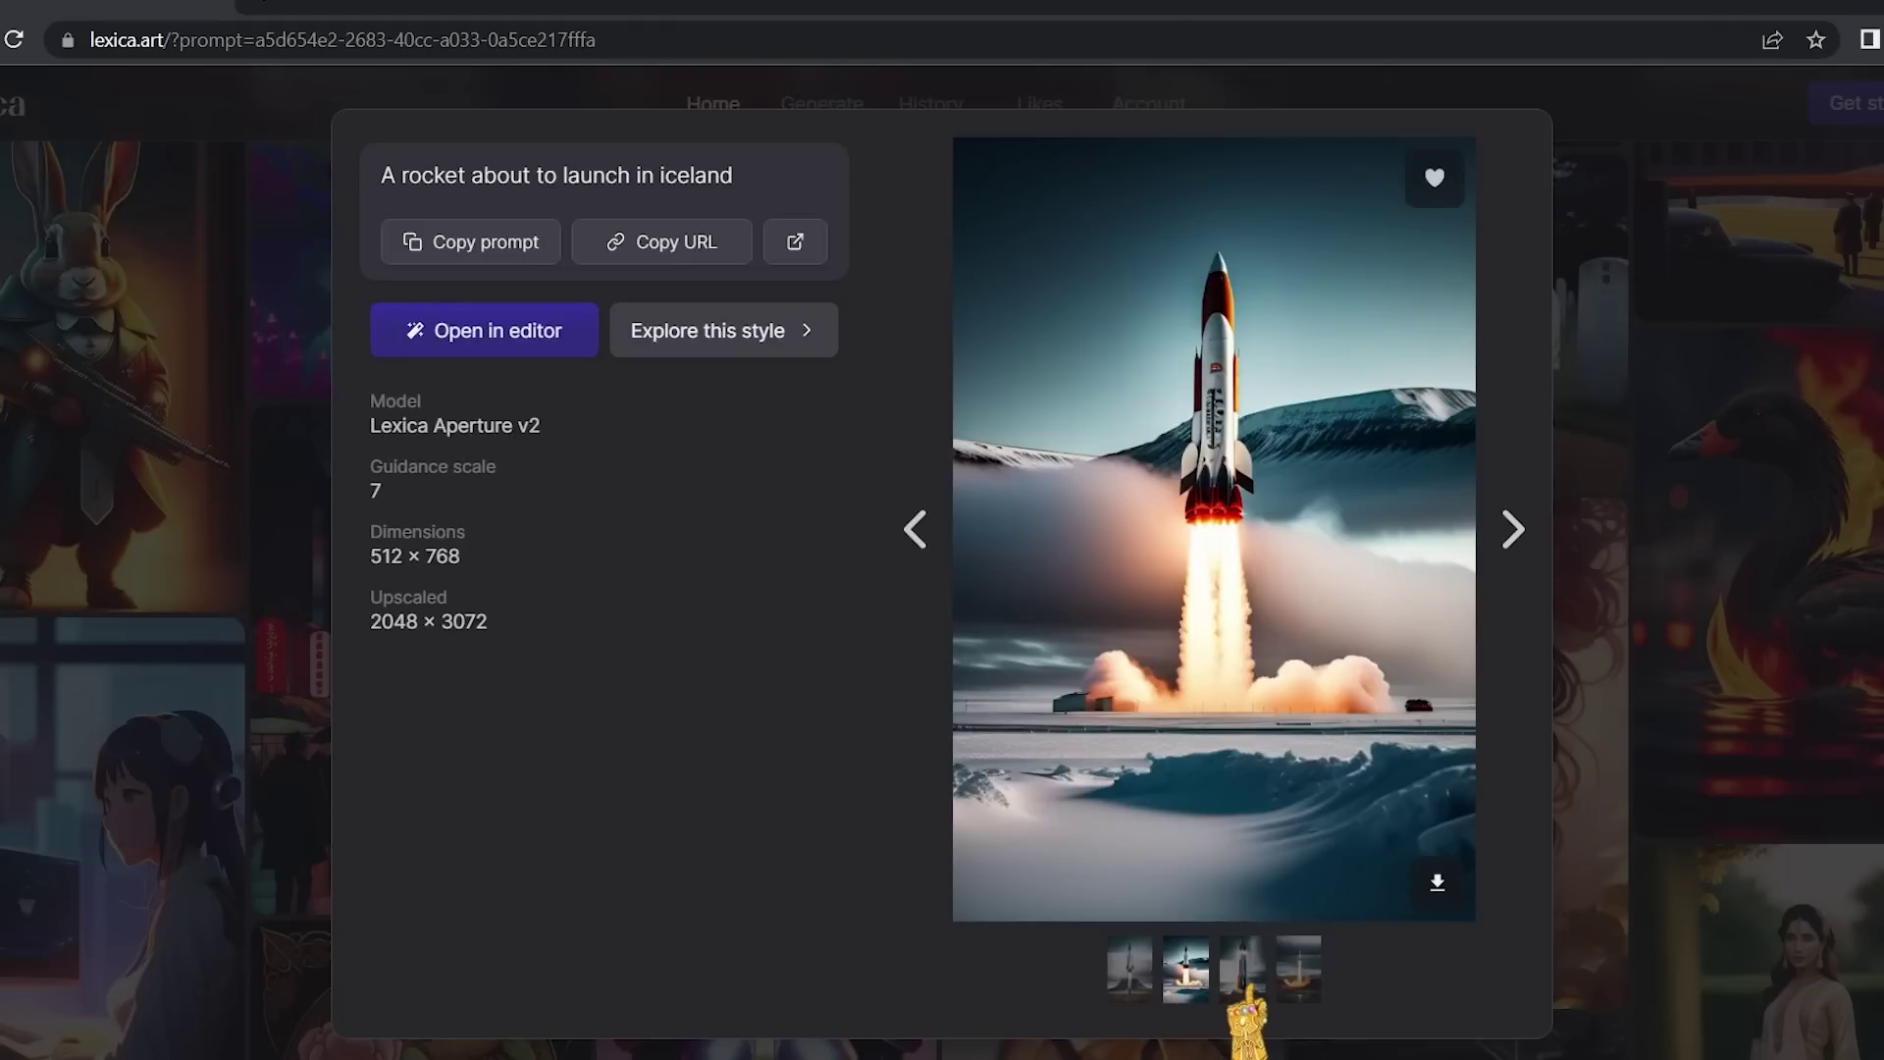
{"action": "left_click", "coordinate": [1238, 970]}
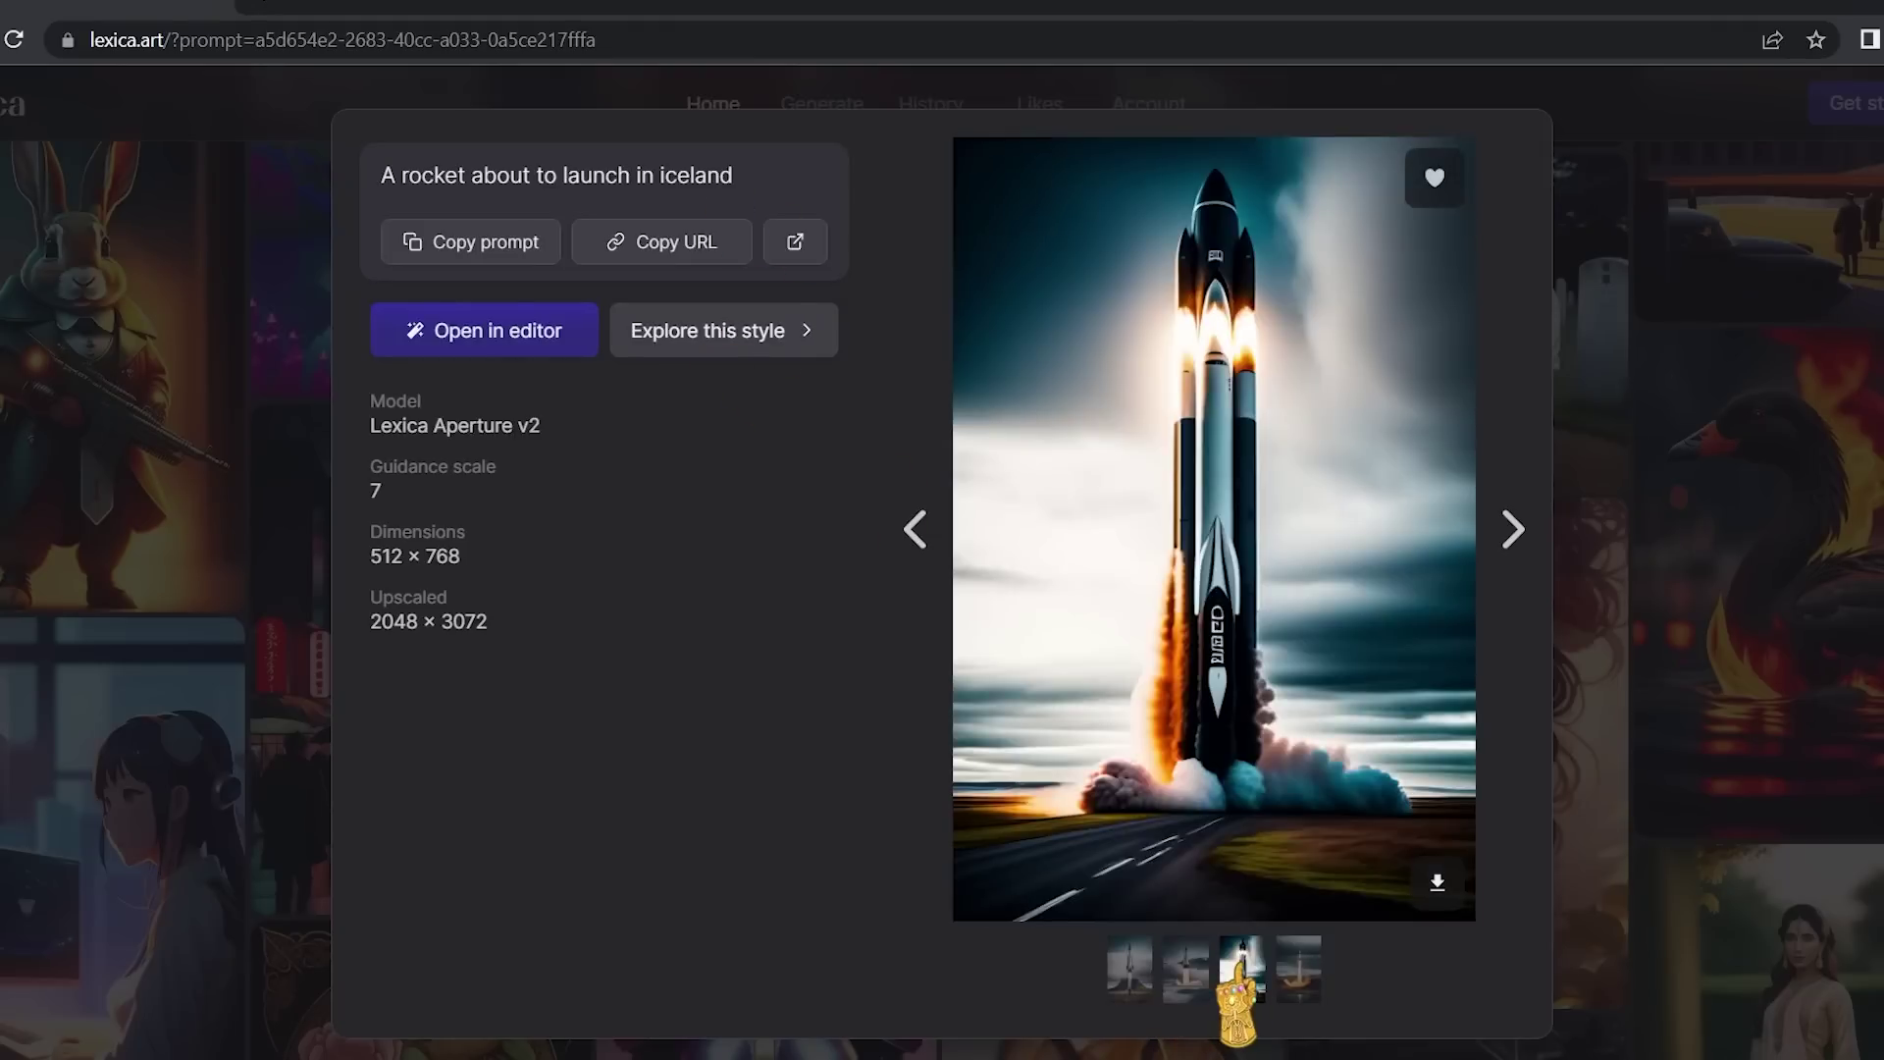
{"action": "scroll", "coordinate": [1288, 549], "scroll_direction": "up", "scroll_amount": 5}
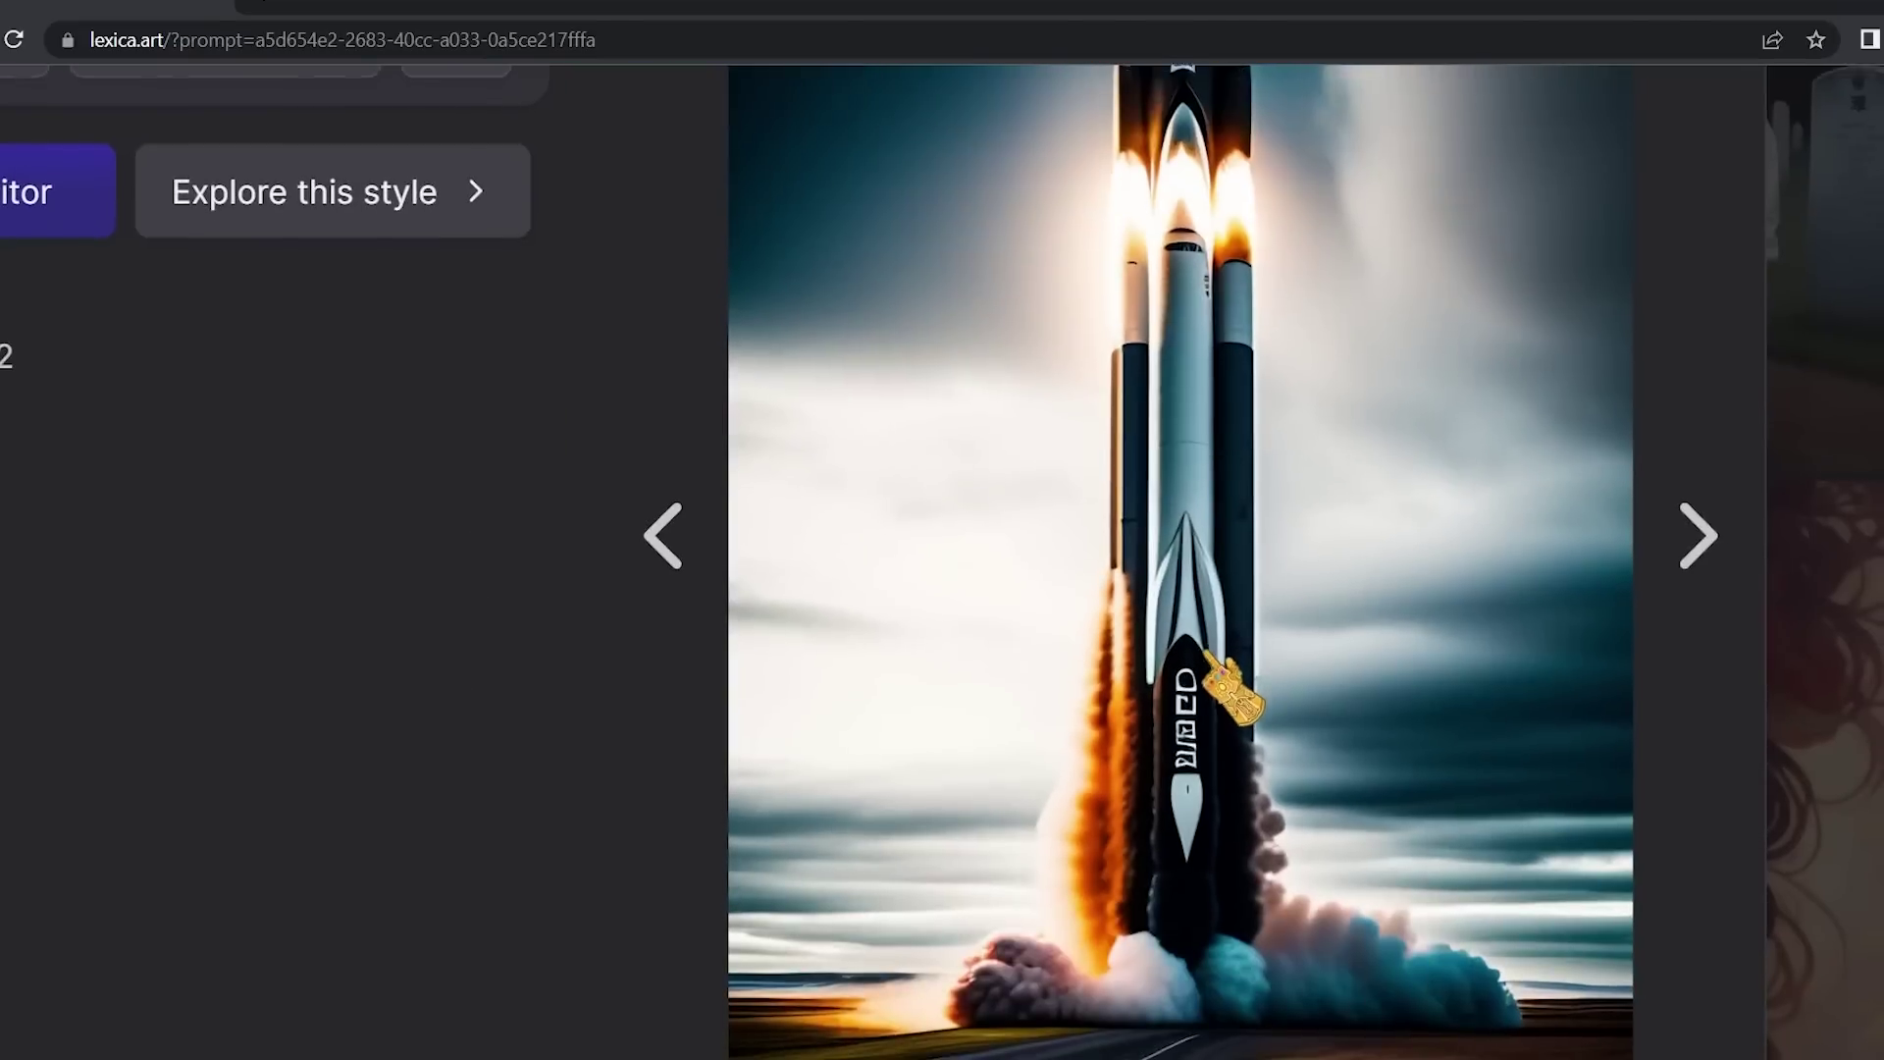
{"action": "scroll", "coordinate": [1238, 699], "scroll_direction": "down", "scroll_amount": 1}
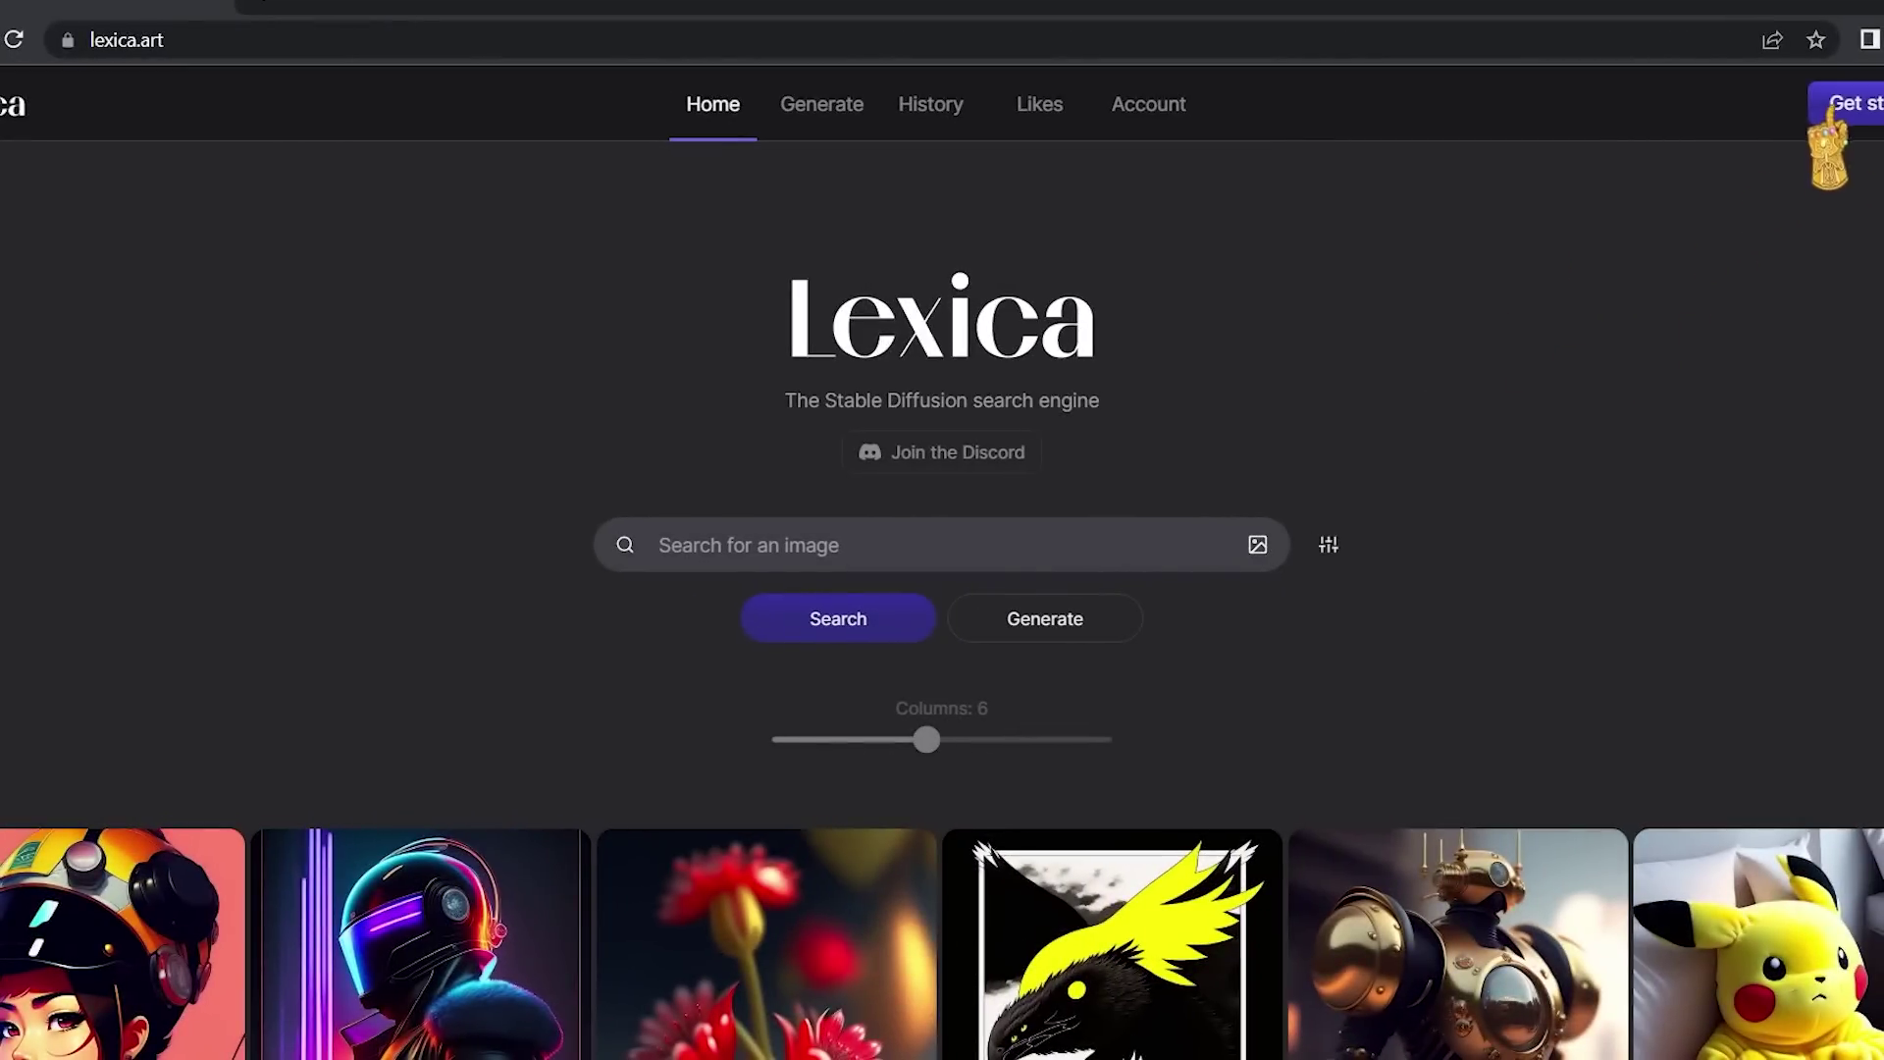
Start signing in to the site from the home page.
{"action": "left_click", "coordinate": [1831, 106]}
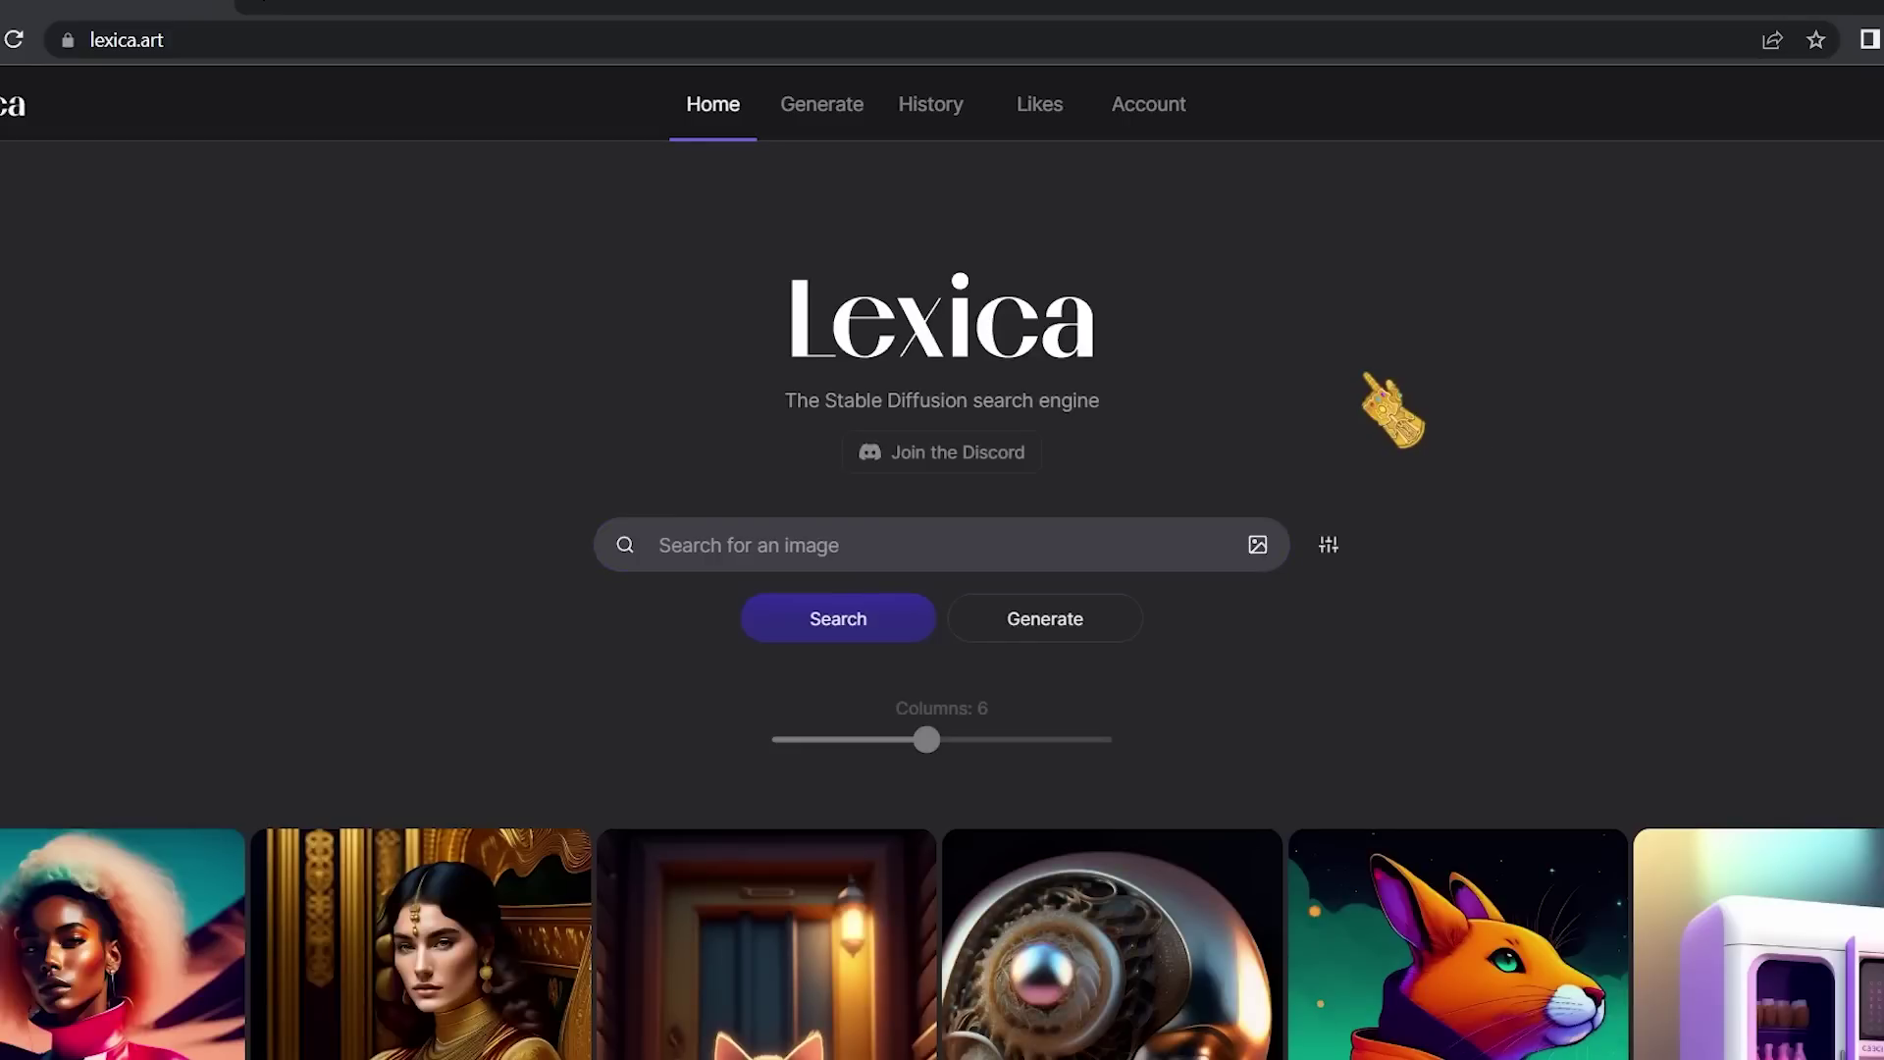
Search the image library for "cat".
{"action": "left_click", "coordinate": [886, 555]}
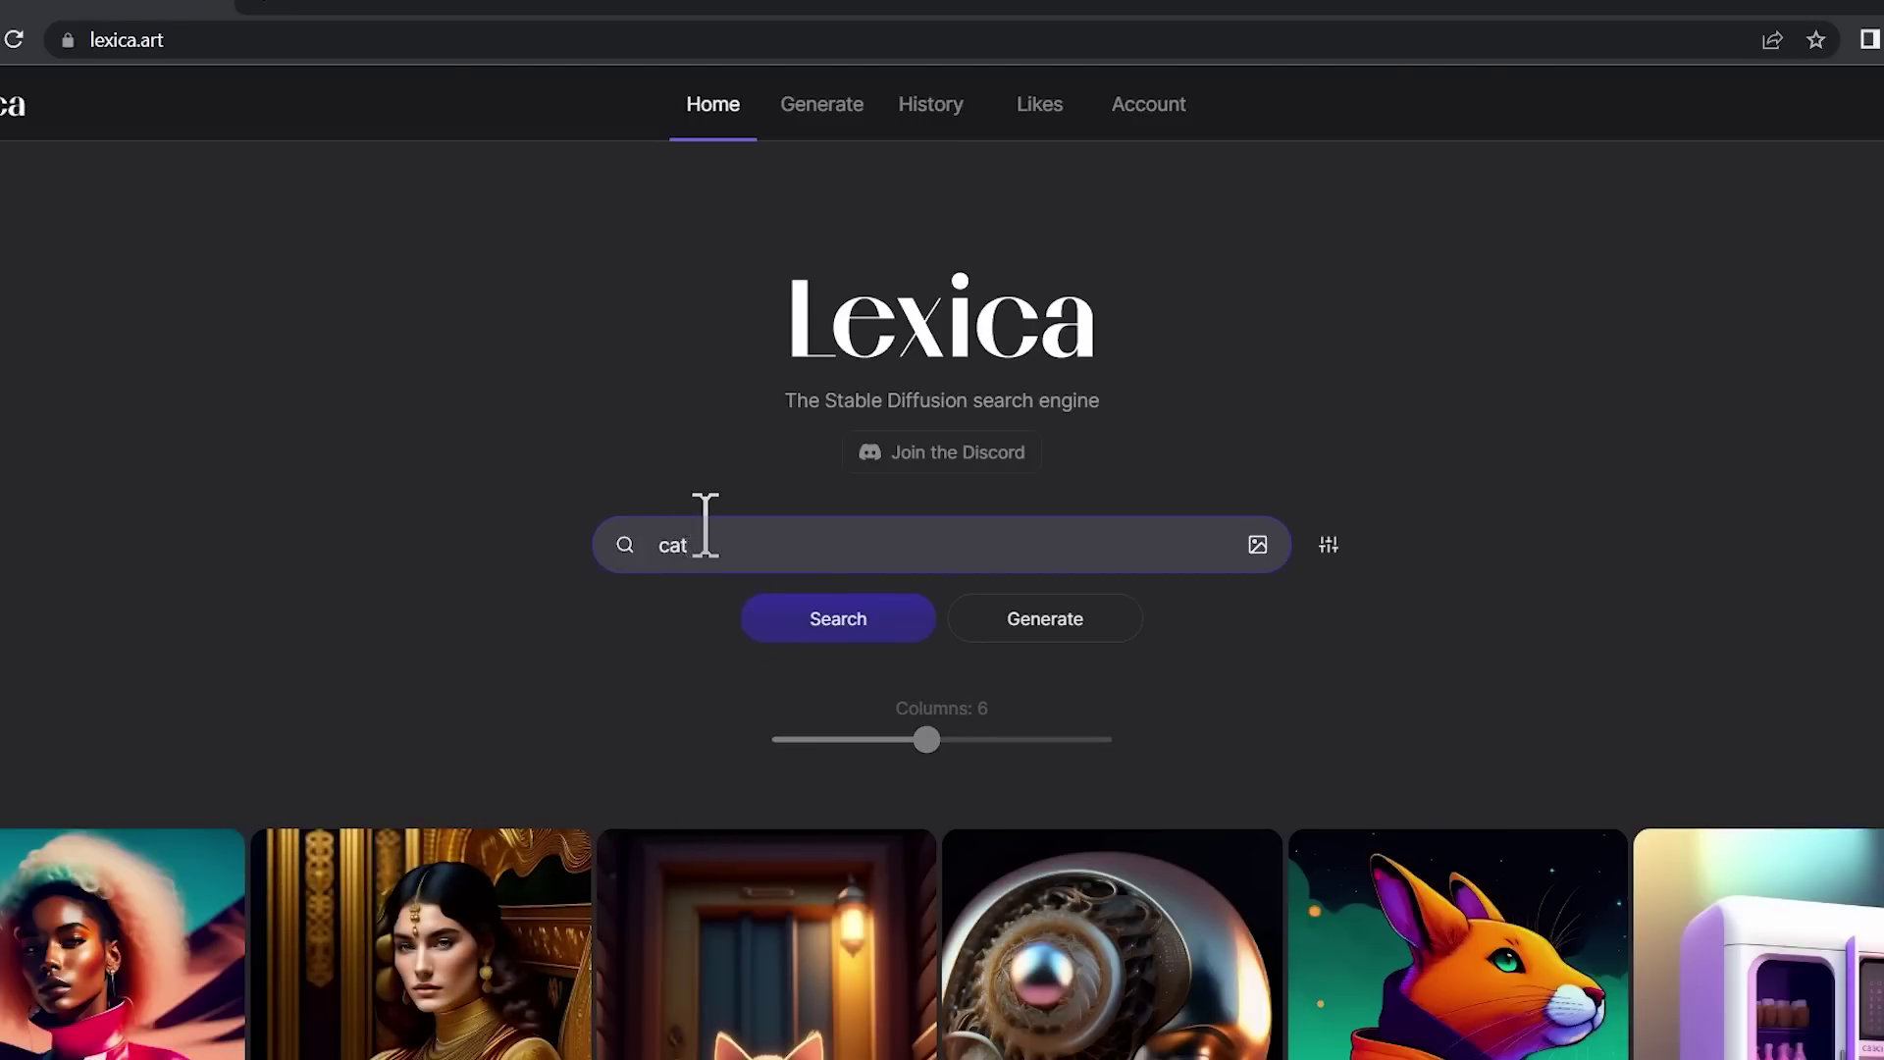
{"action": "type", "text": "cat"}
{"action": "key", "text": "Return"}
Look through the cat search results and check how many images were found.
{"action": "scroll", "coordinate": [1325, 476], "scroll_direction": "down", "scroll_amount": 10}
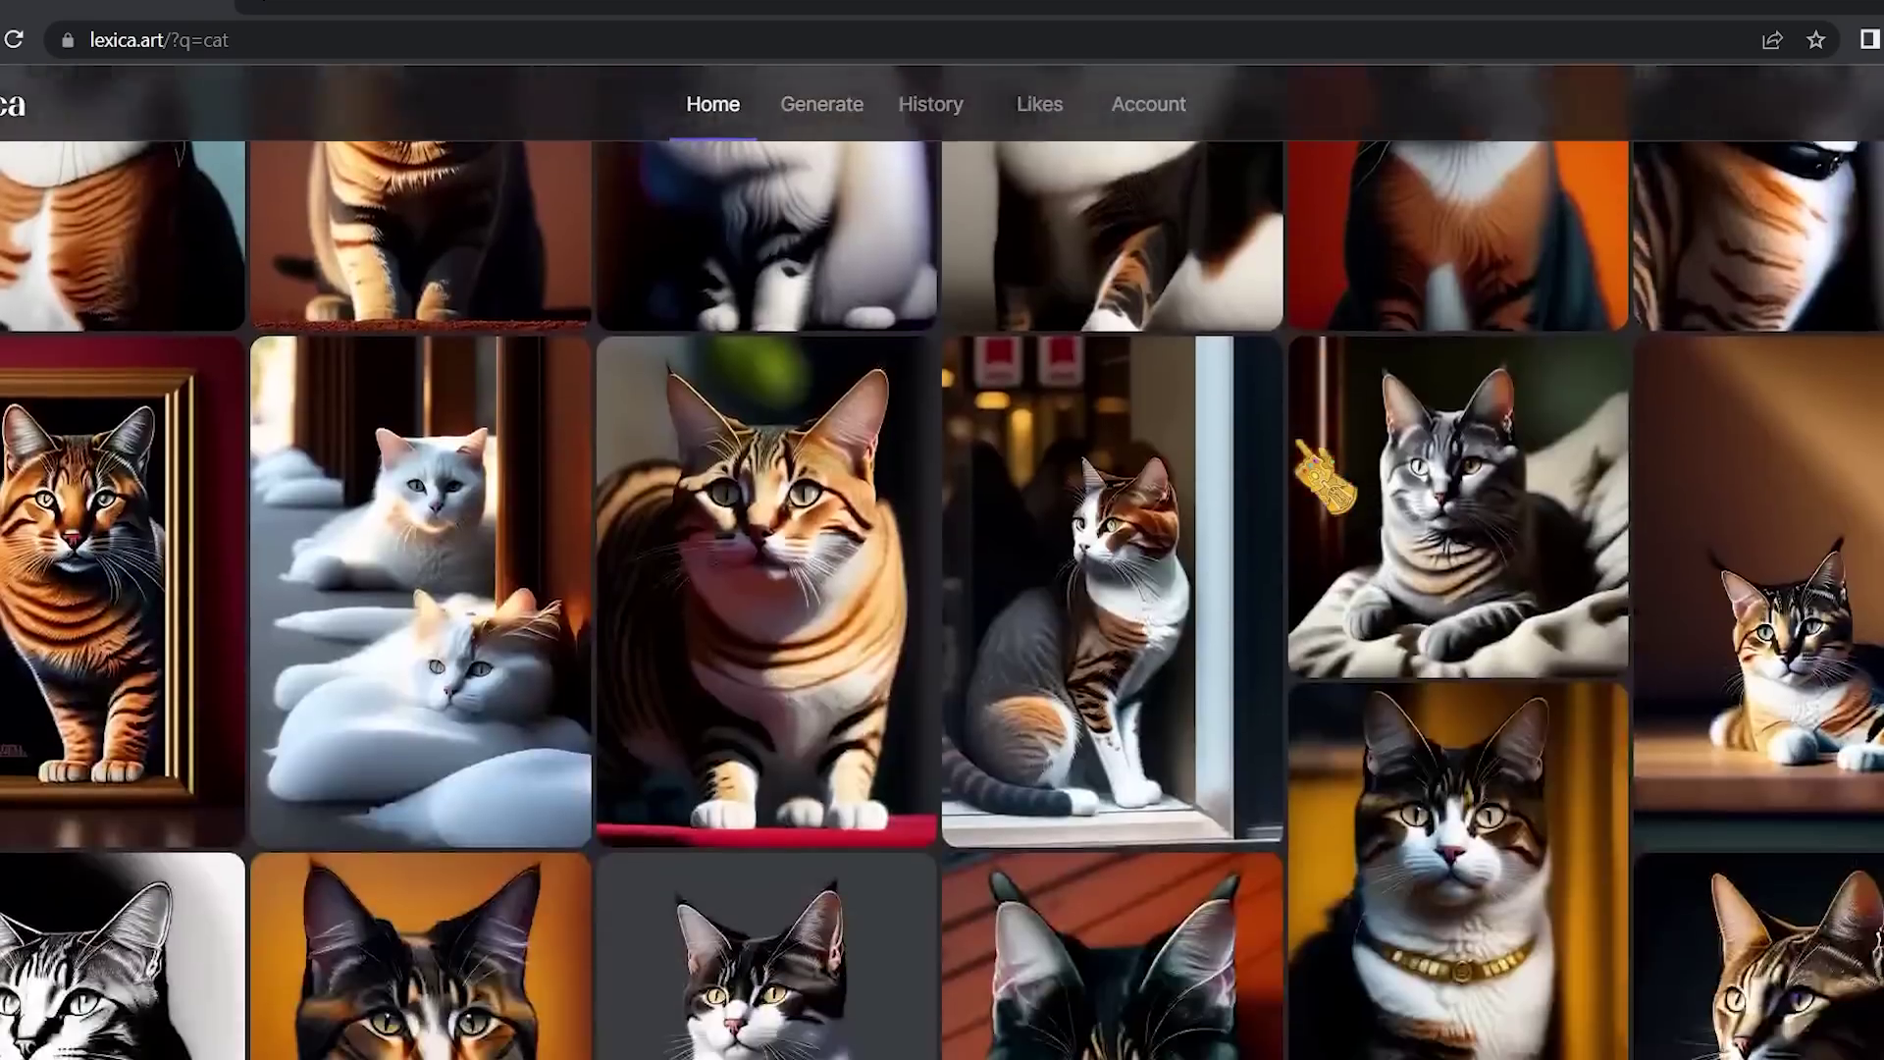
{"action": "scroll", "coordinate": [1325, 476], "scroll_direction": "down", "scroll_amount": 5}
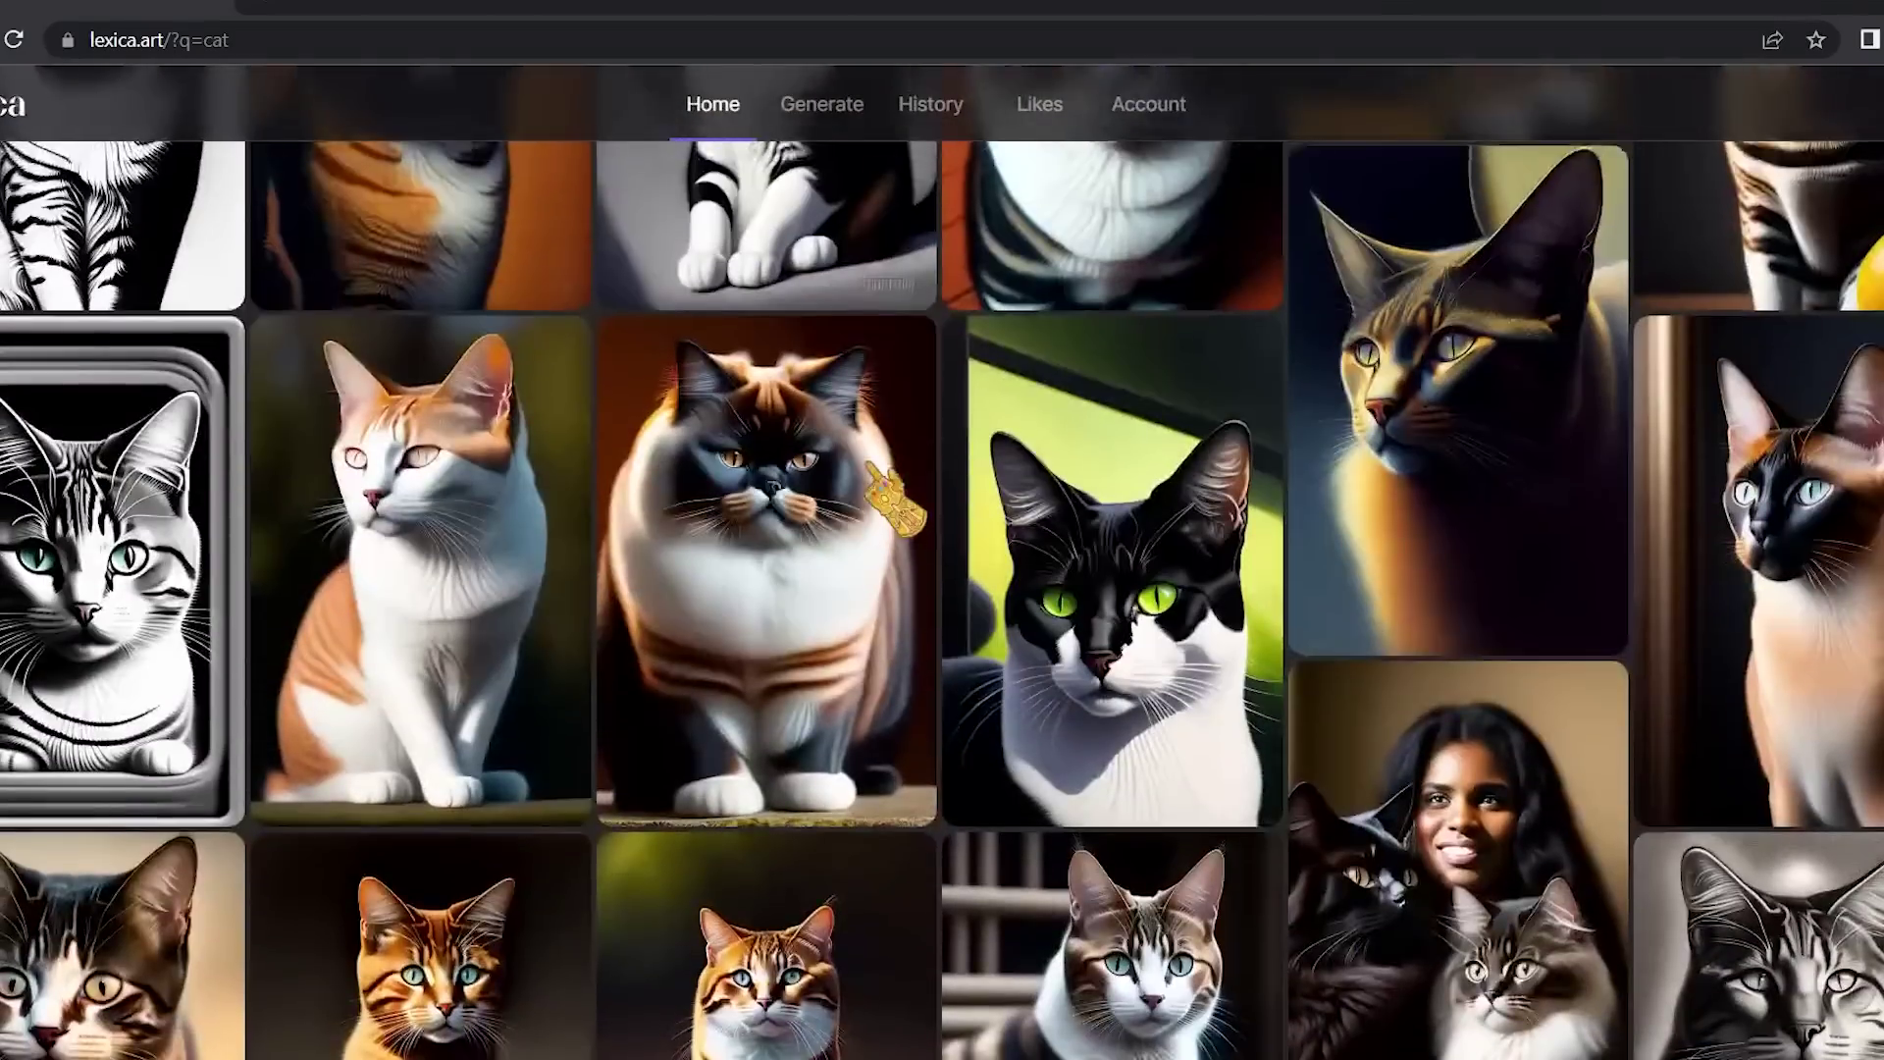
{"action": "scroll", "coordinate": [893, 500], "scroll_direction": "up", "scroll_amount": 4}
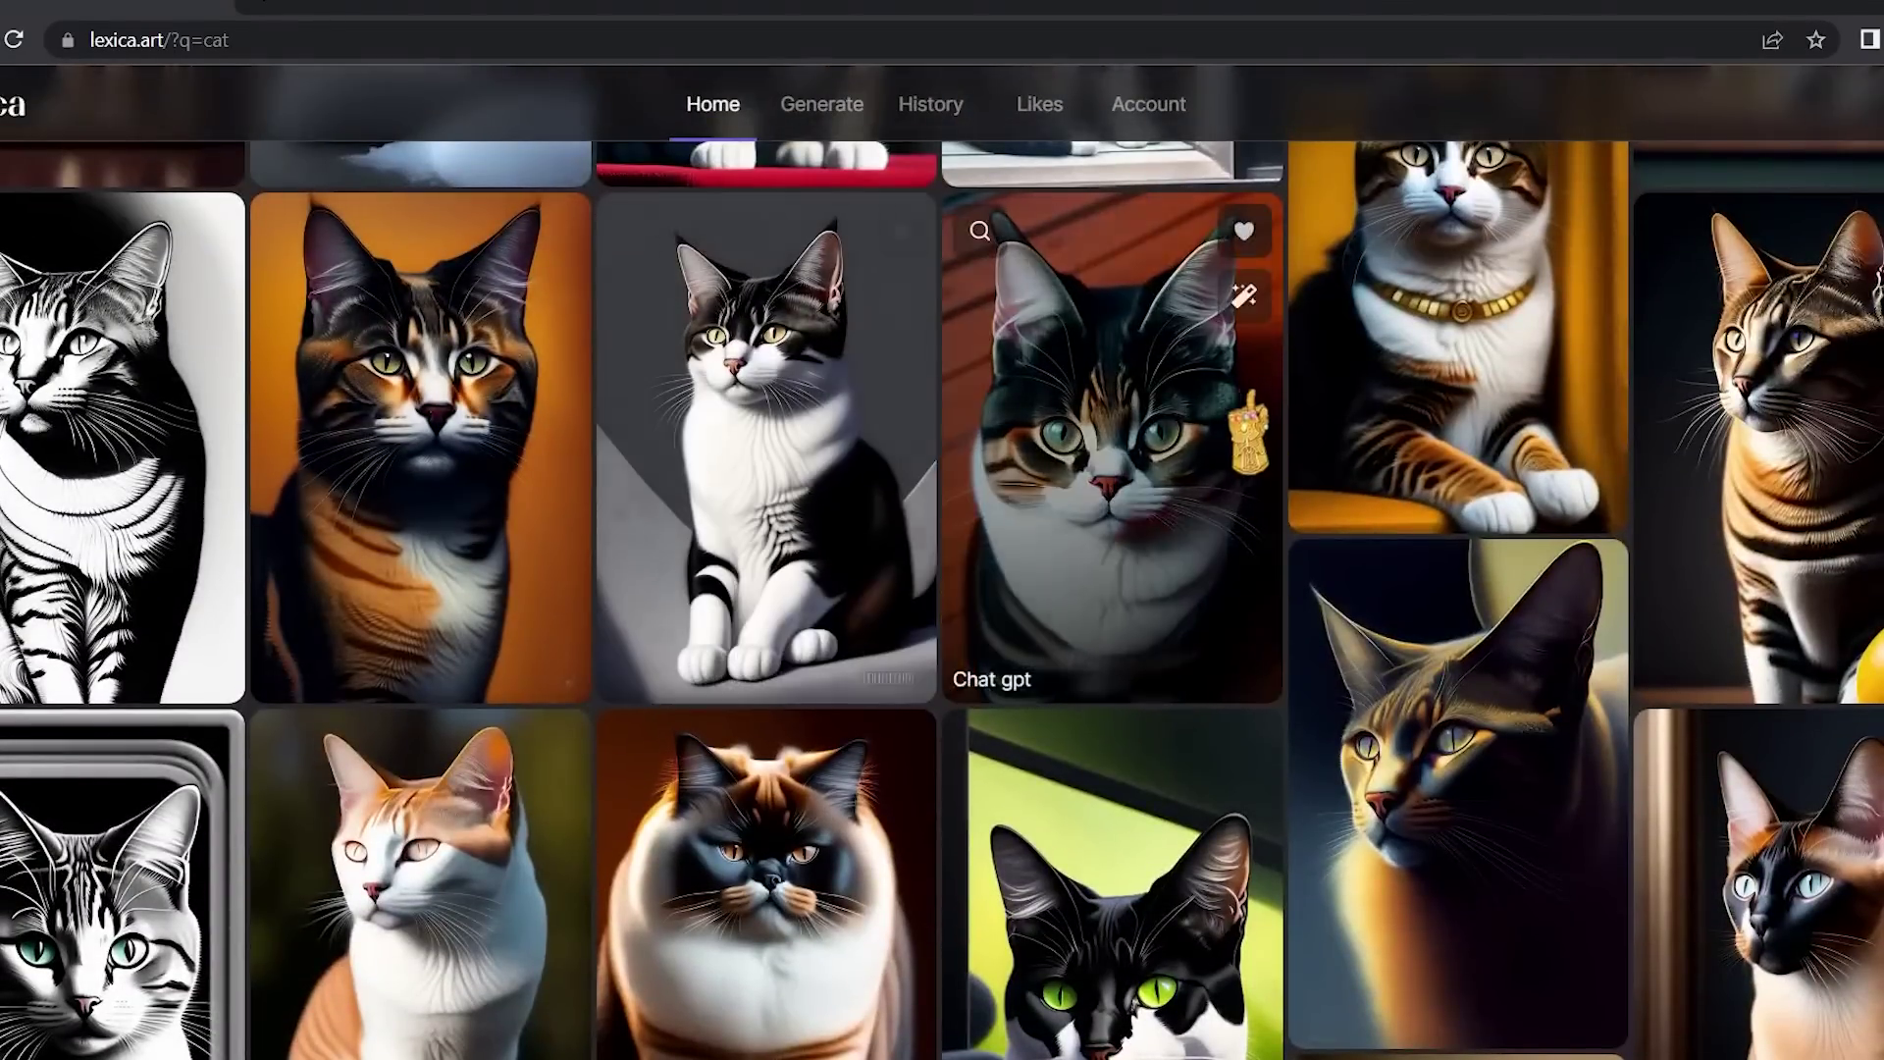
{"action": "scroll", "coordinate": [1249, 431], "scroll_direction": "up", "scroll_amount": 4}
{"action": "scroll", "coordinate": [1276, 540], "scroll_direction": "down", "scroll_amount": 14}
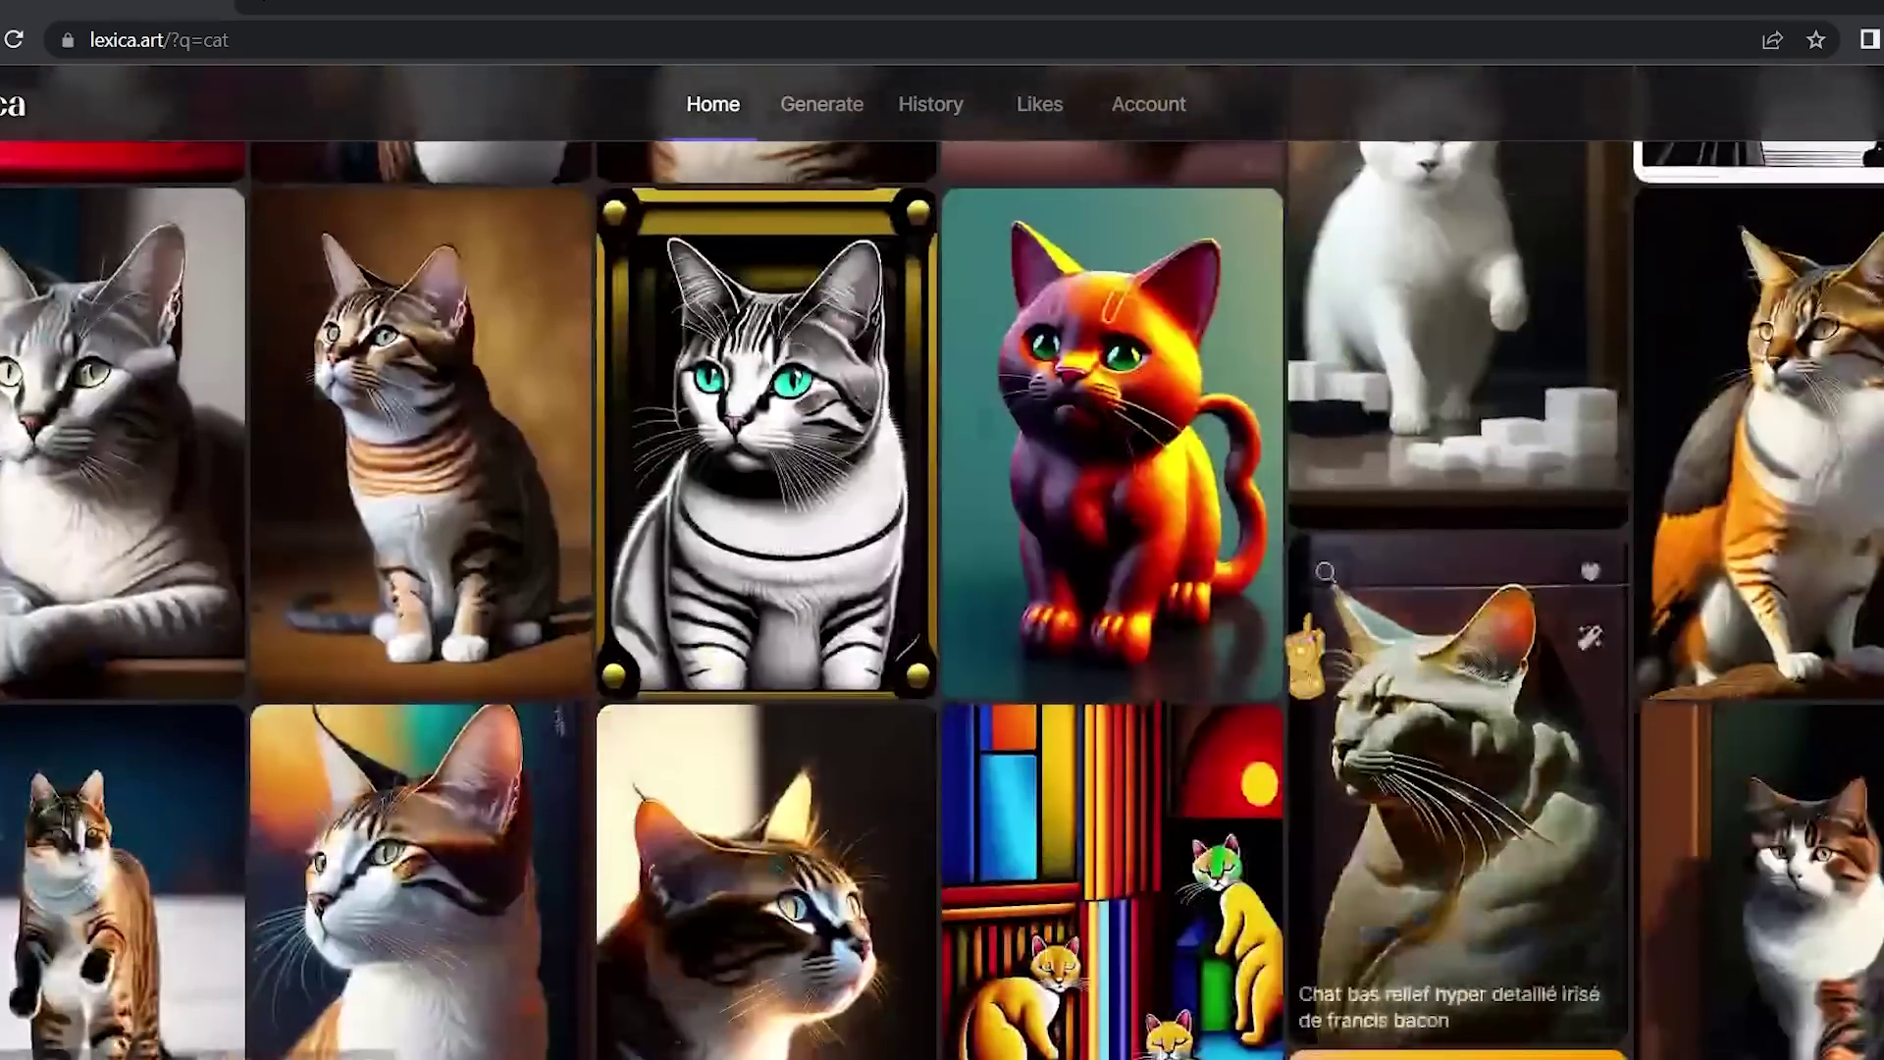
{"action": "left_click", "coordinate": [1310, 619]}
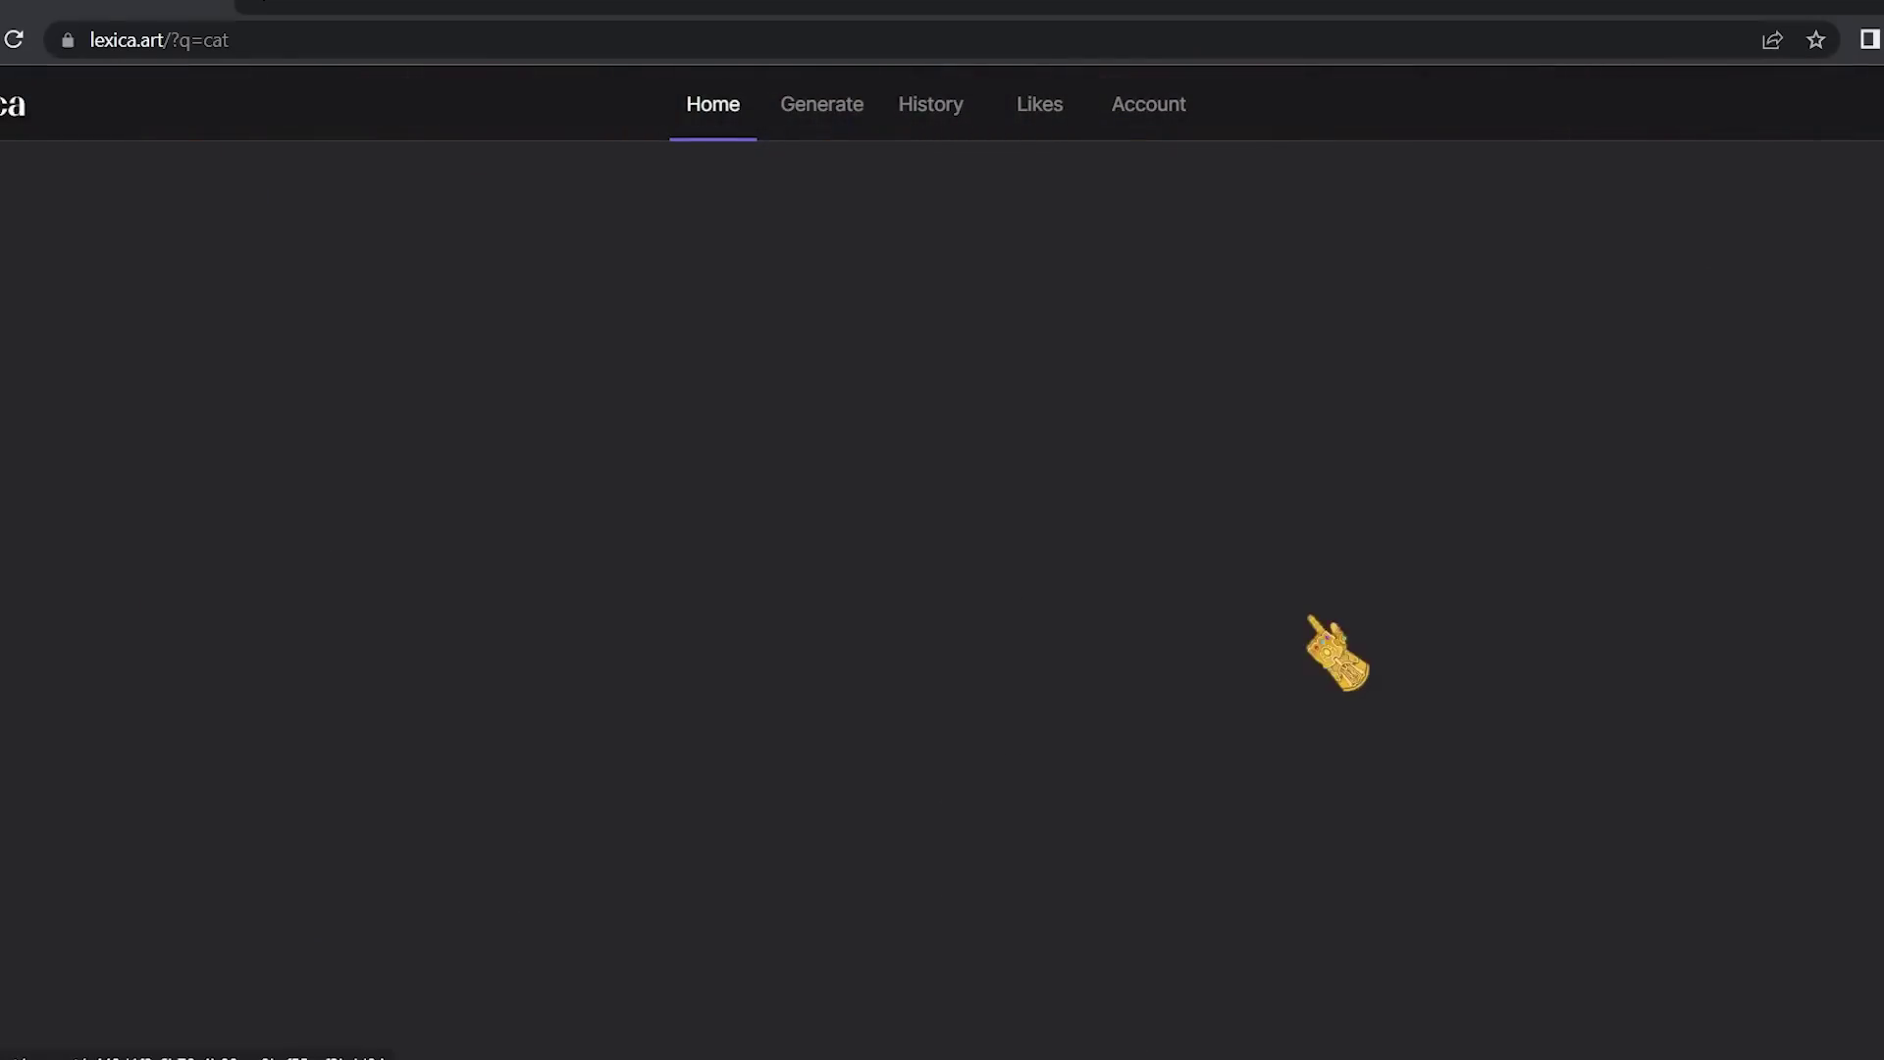
{"action": "scroll", "coordinate": [1217, 746], "scroll_direction": "up", "scroll_amount": 15}
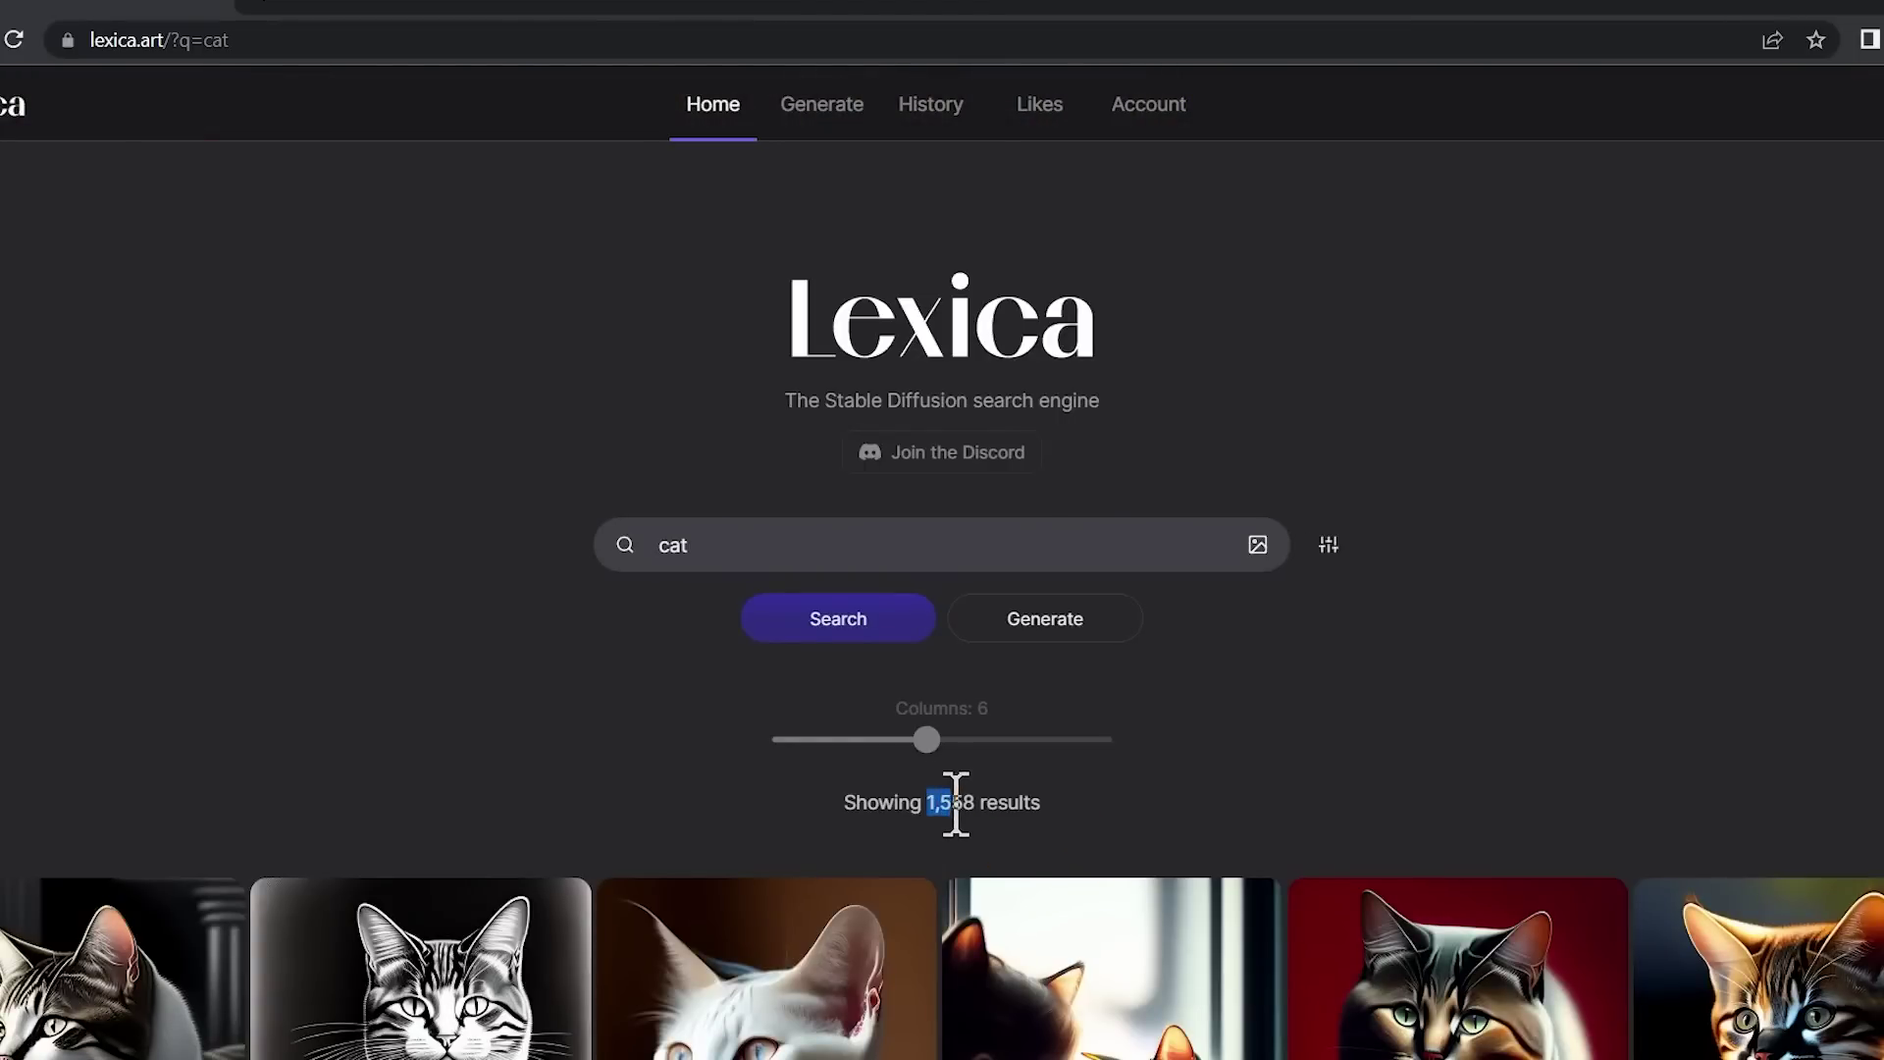
{"action": "scroll", "coordinate": [1589, 716], "scroll_direction": "down", "scroll_amount": 8}
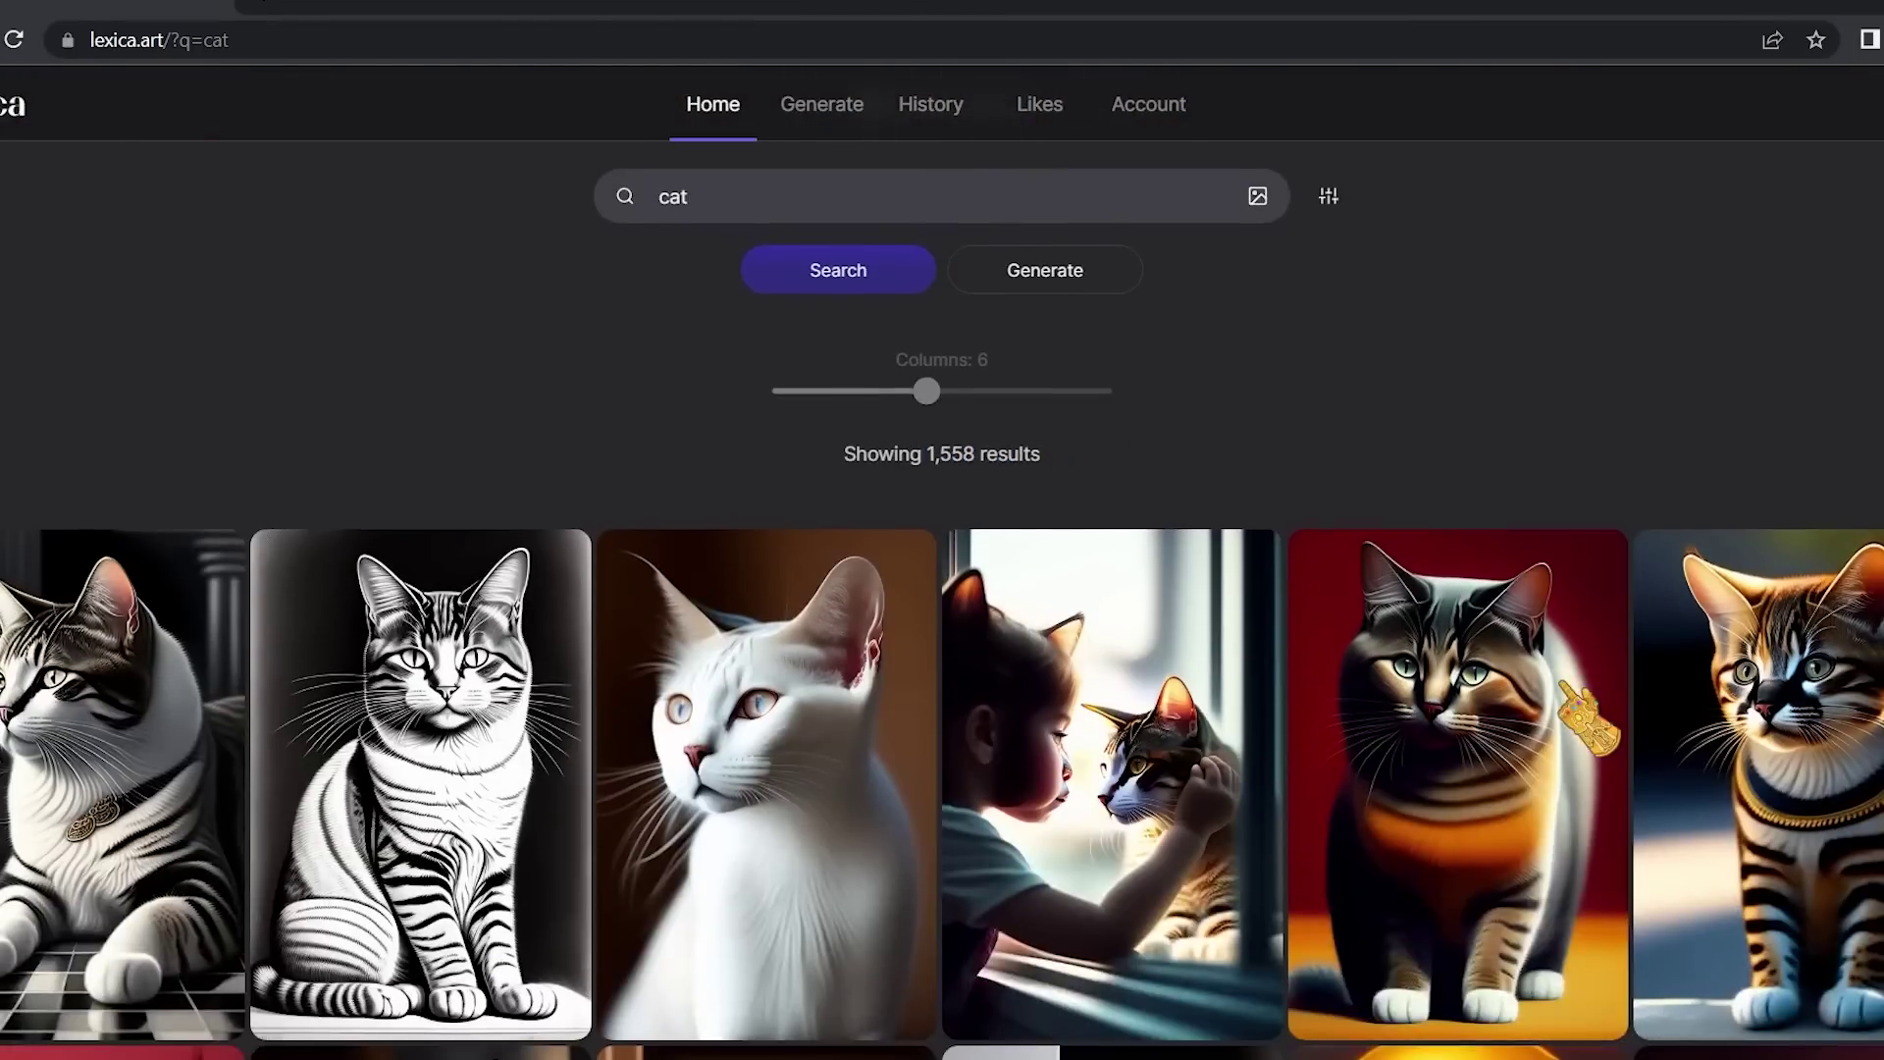
{"action": "scroll", "coordinate": [942, 589], "scroll_direction": "down", "scroll_amount": 7}
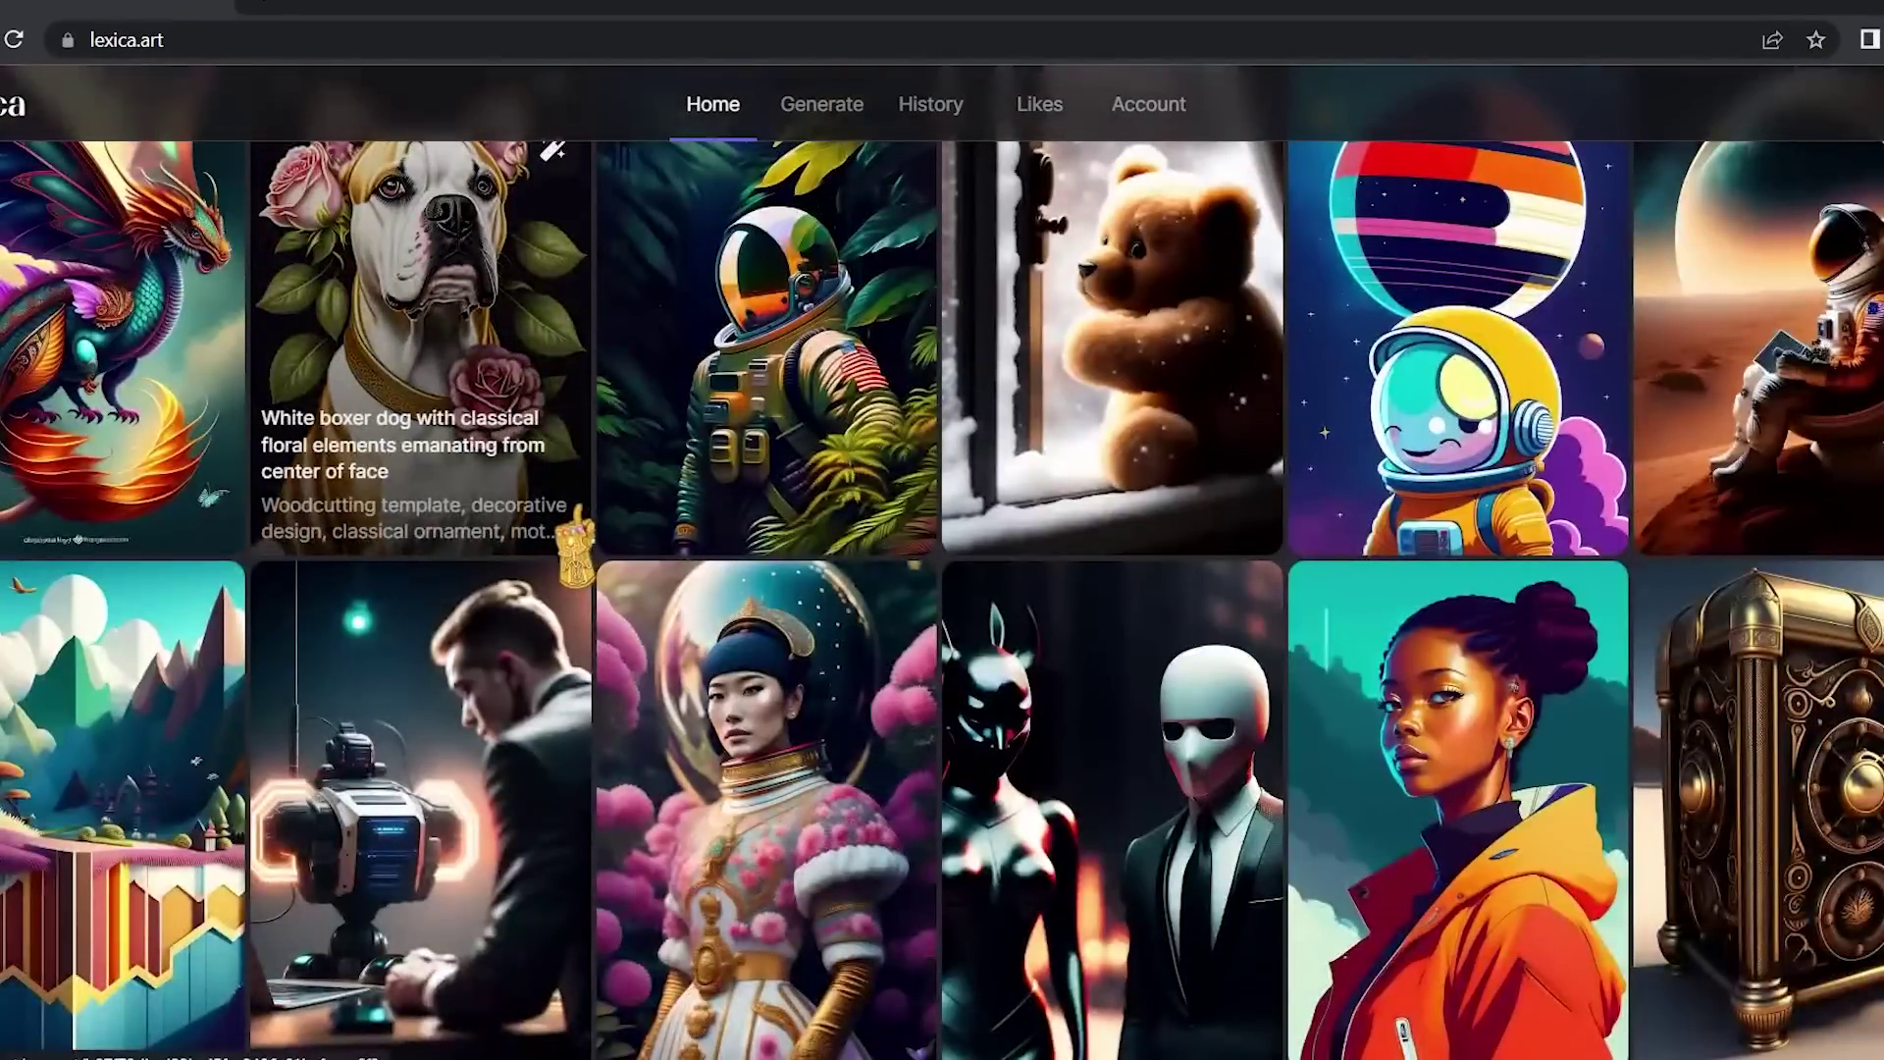
Open the image generation page from the home gallery.
{"action": "scroll", "coordinate": [616, 525], "scroll_direction": "up", "scroll_amount": 10}
{"action": "scroll", "coordinate": [608, 535], "scroll_direction": "up", "scroll_amount": 5}
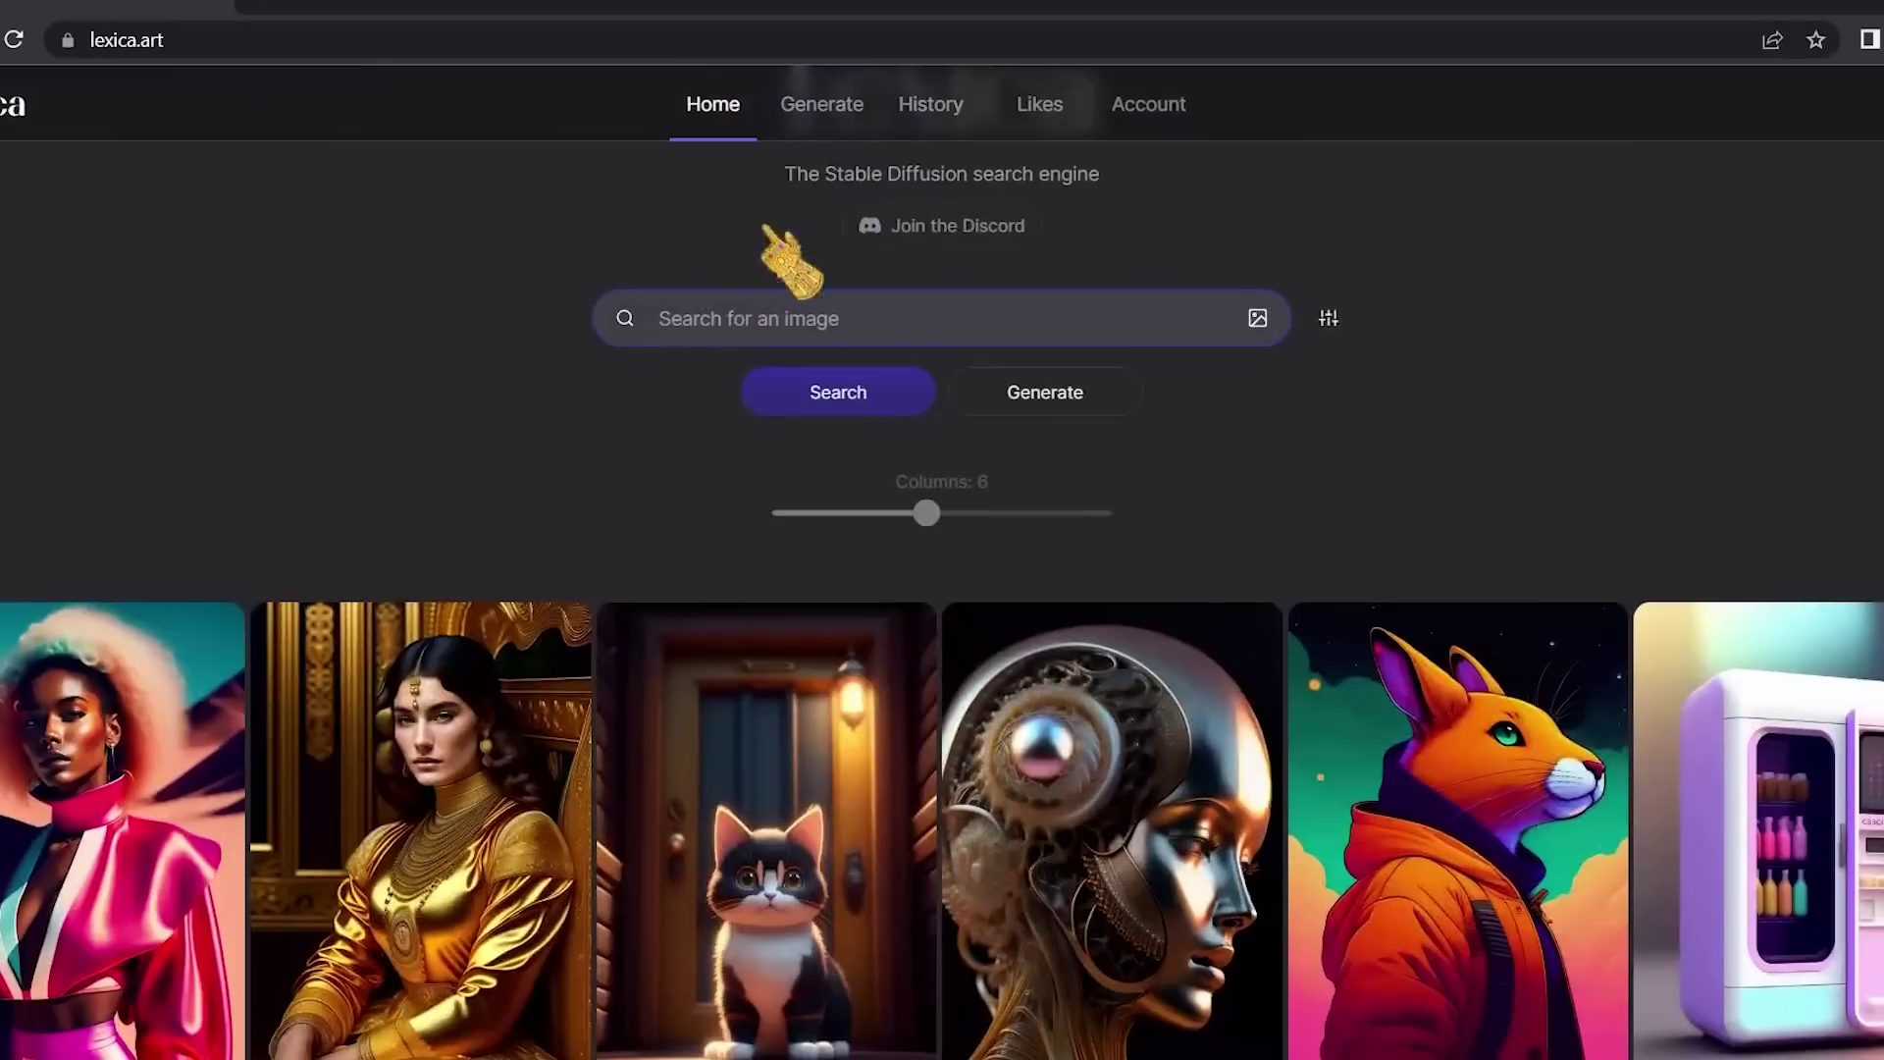
{"action": "left_click", "coordinate": [794, 113]}
Describe the image as "a cat with batman outfit , sitting on a tall building", leaving the negative prompt empty.
{"action": "left_click_drag", "start_coordinate": [188, 222], "coordinate": [286, 240]}
{"action": "left_click", "coordinate": [312, 272]}
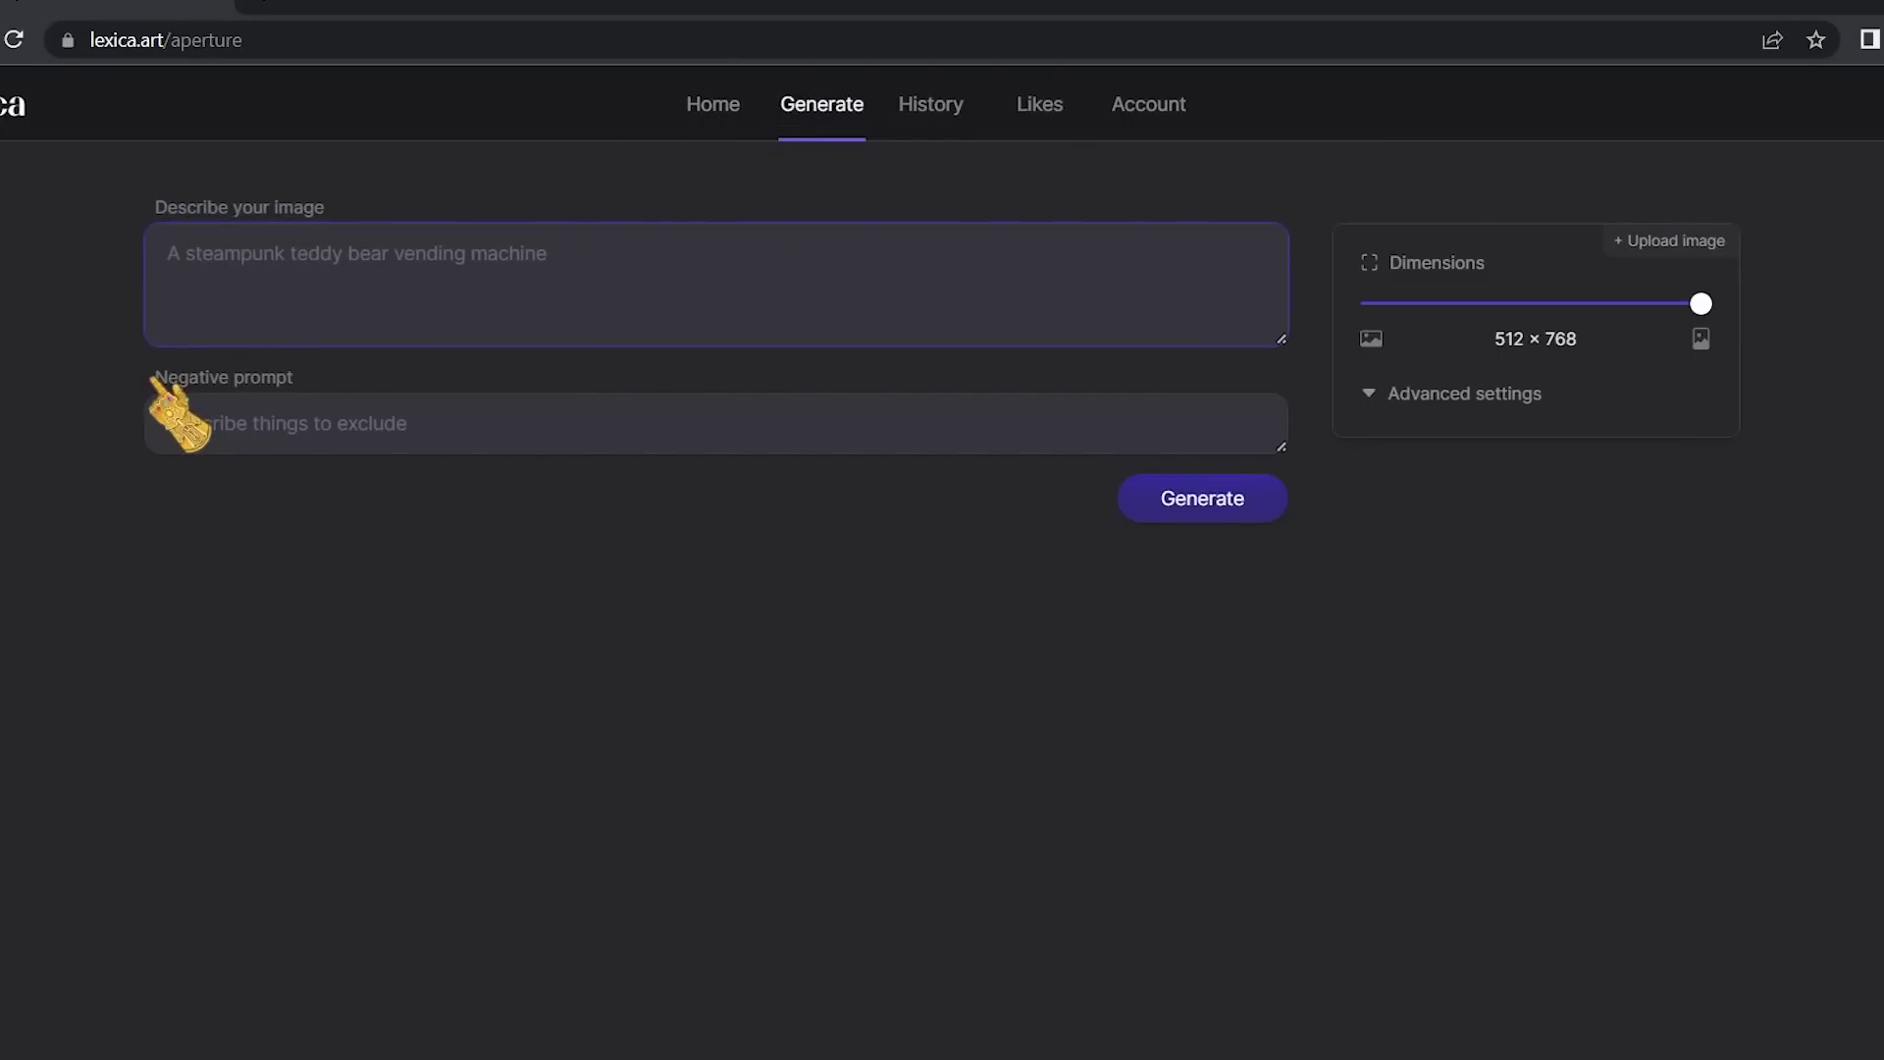
{"action": "left_click", "coordinate": [298, 441]}
{"action": "type", "text": "N"}
{"action": "key", "text": "shift+Left"}
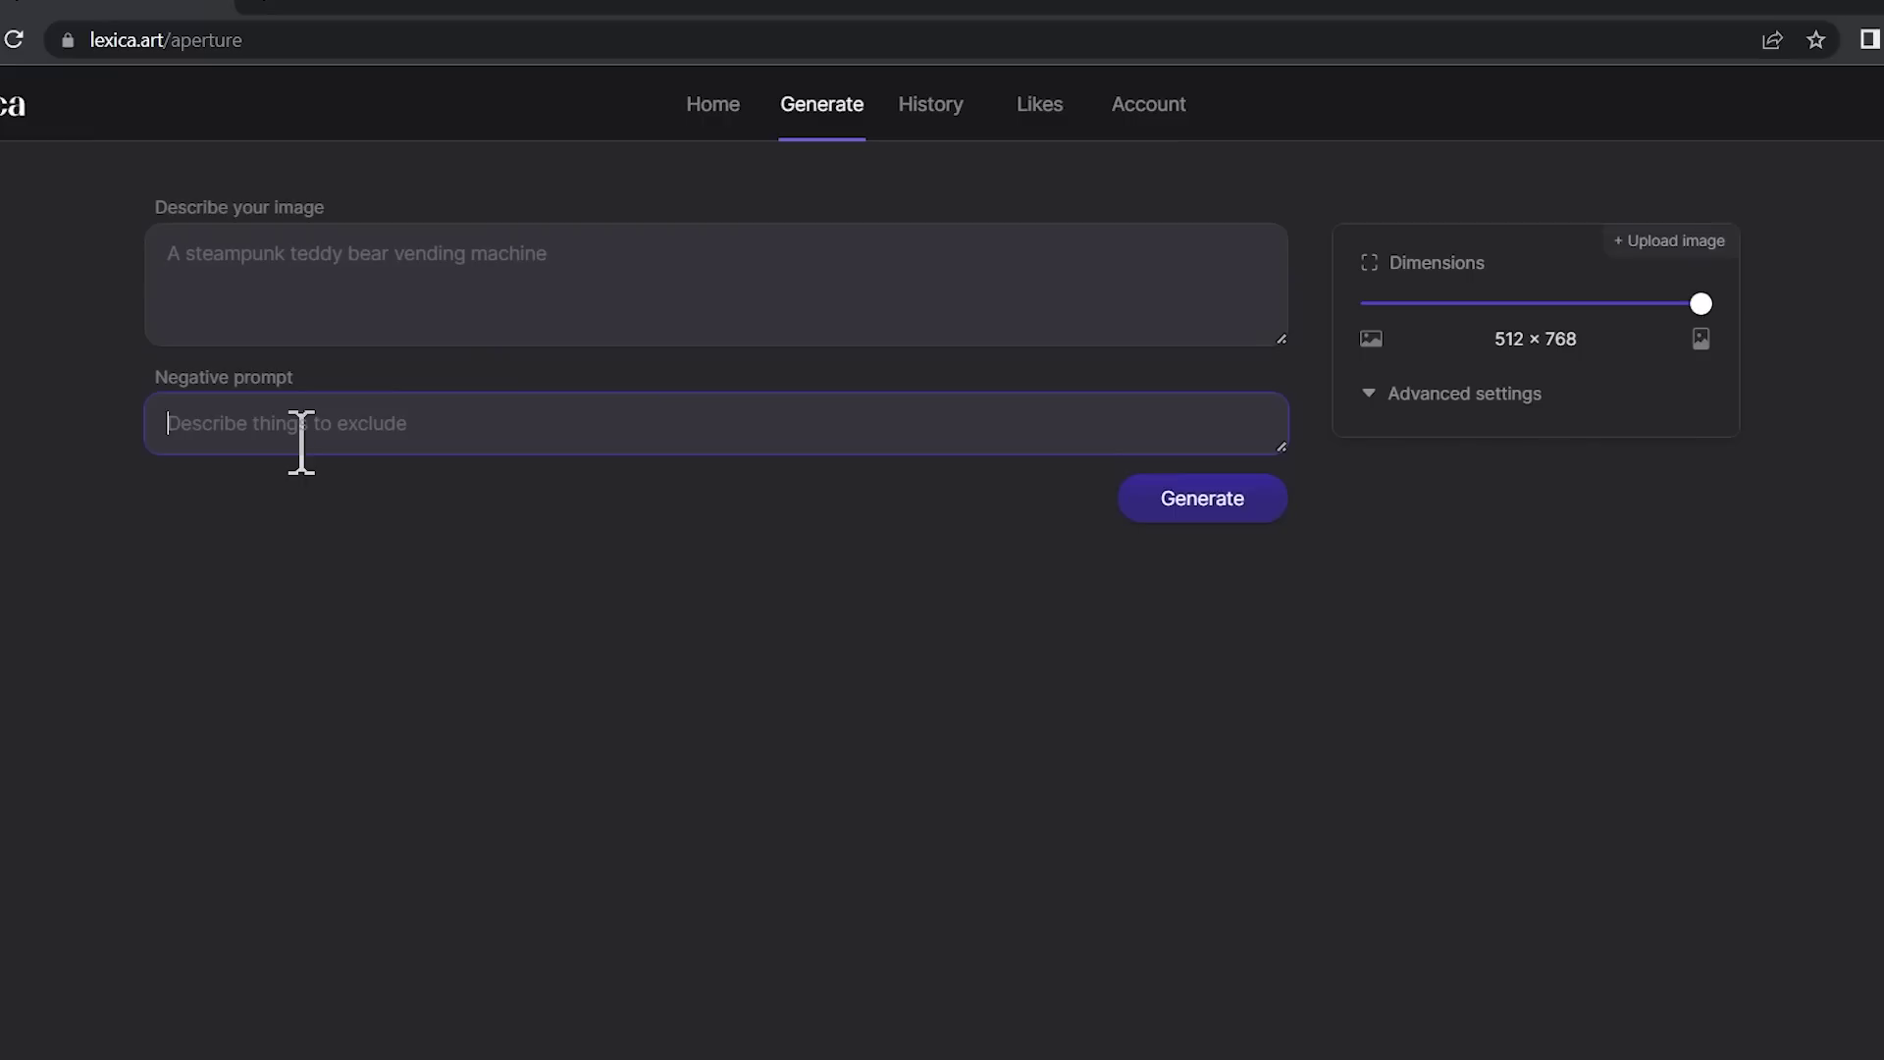
{"action": "left_click", "coordinate": [461, 304]}
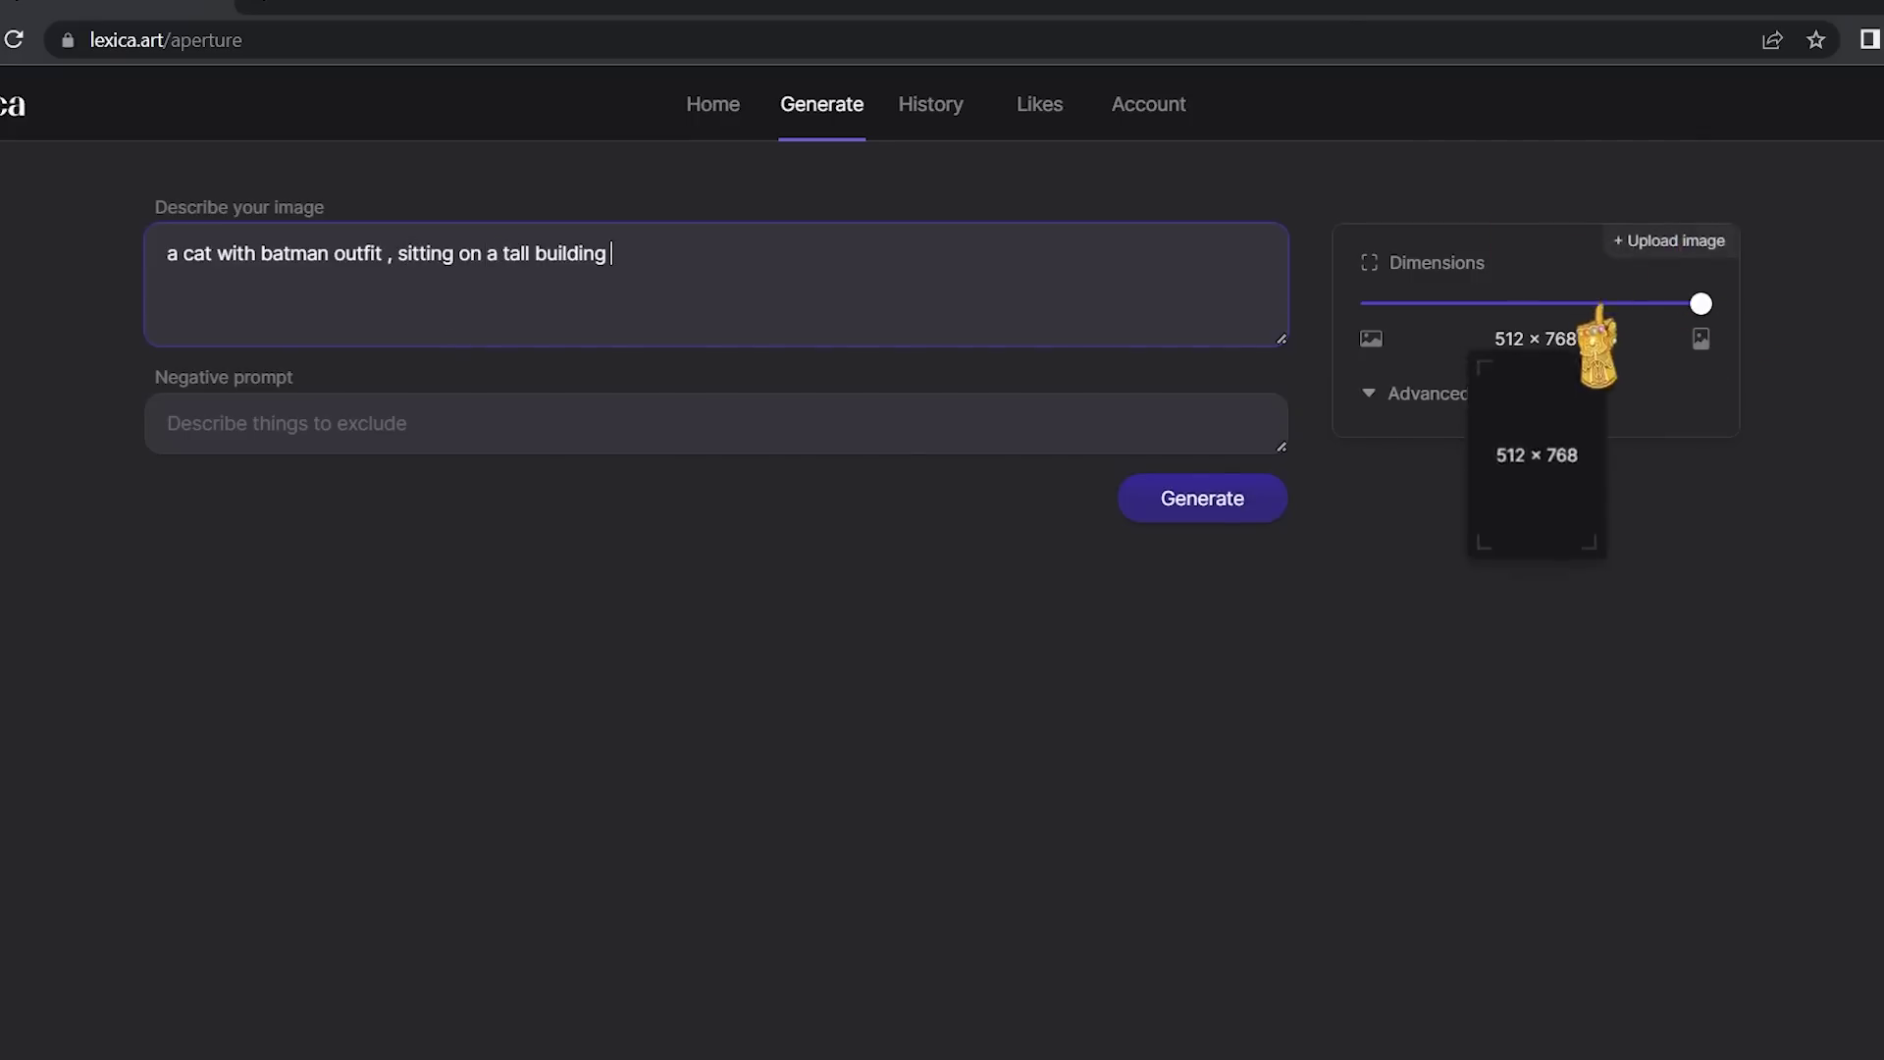
Generate the described image with dimensions of 512 × 768 and a guidance scale of 8.
{"action": "left_click", "coordinate": [1637, 304]}
{"action": "left_click_drag", "start_coordinate": [1643, 304], "coordinate": [1757, 307]}
{"action": "left_click", "coordinate": [1377, 394]}
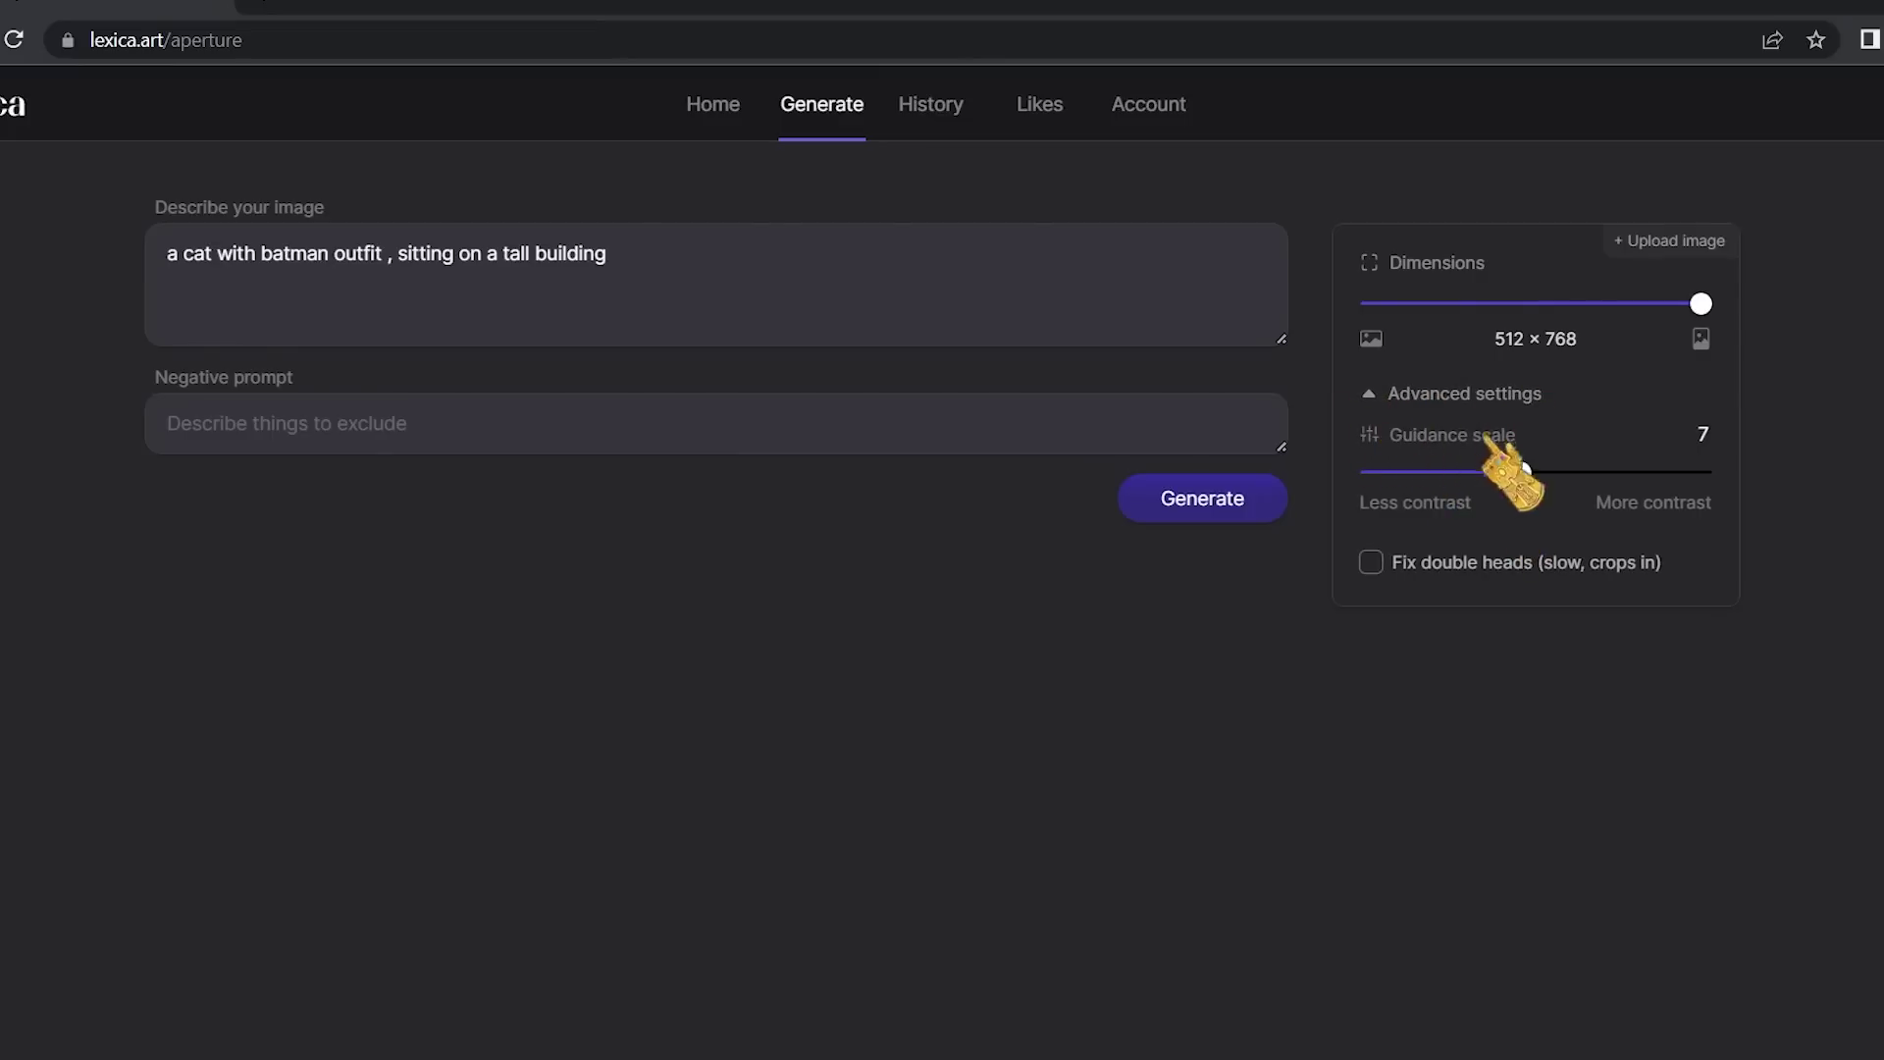
{"action": "left_click", "coordinate": [1520, 471]}
{"action": "left_click_drag", "start_coordinate": [1460, 471], "coordinate": [1551, 472]}
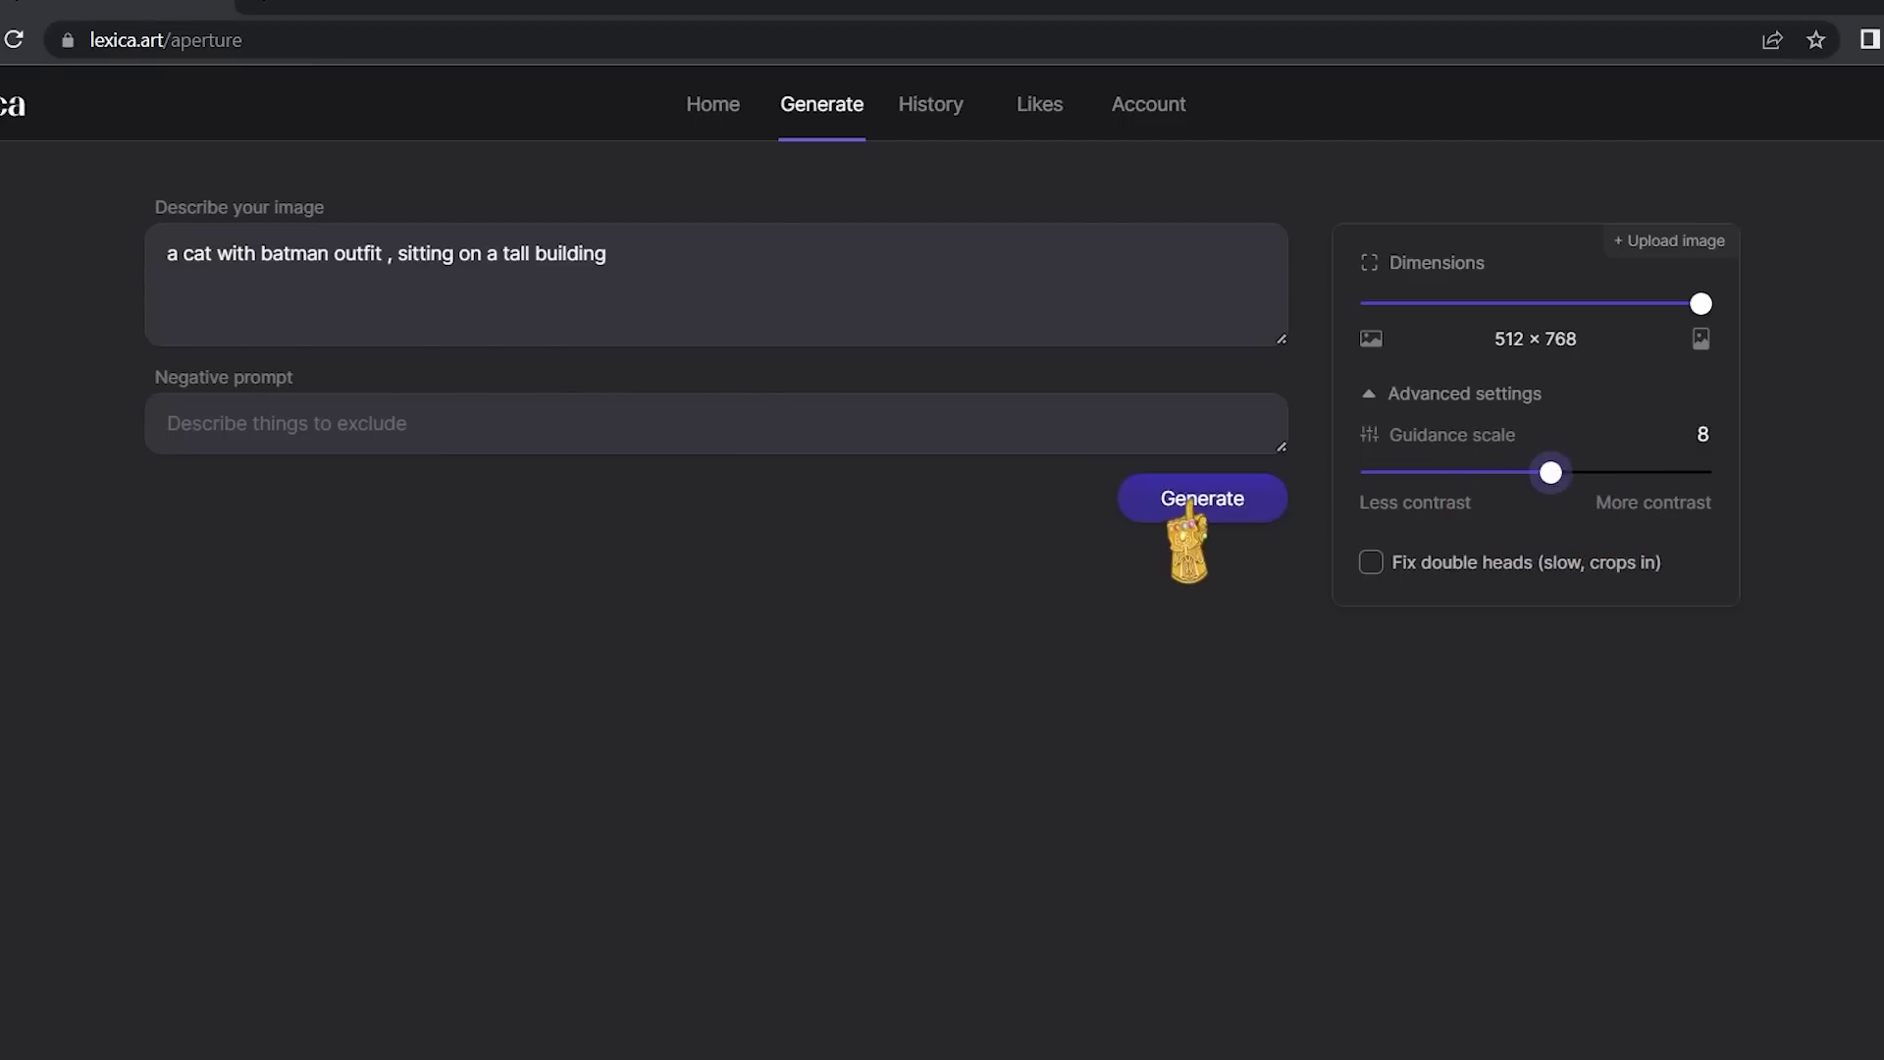
{"action": "left_click", "coordinate": [1192, 502]}
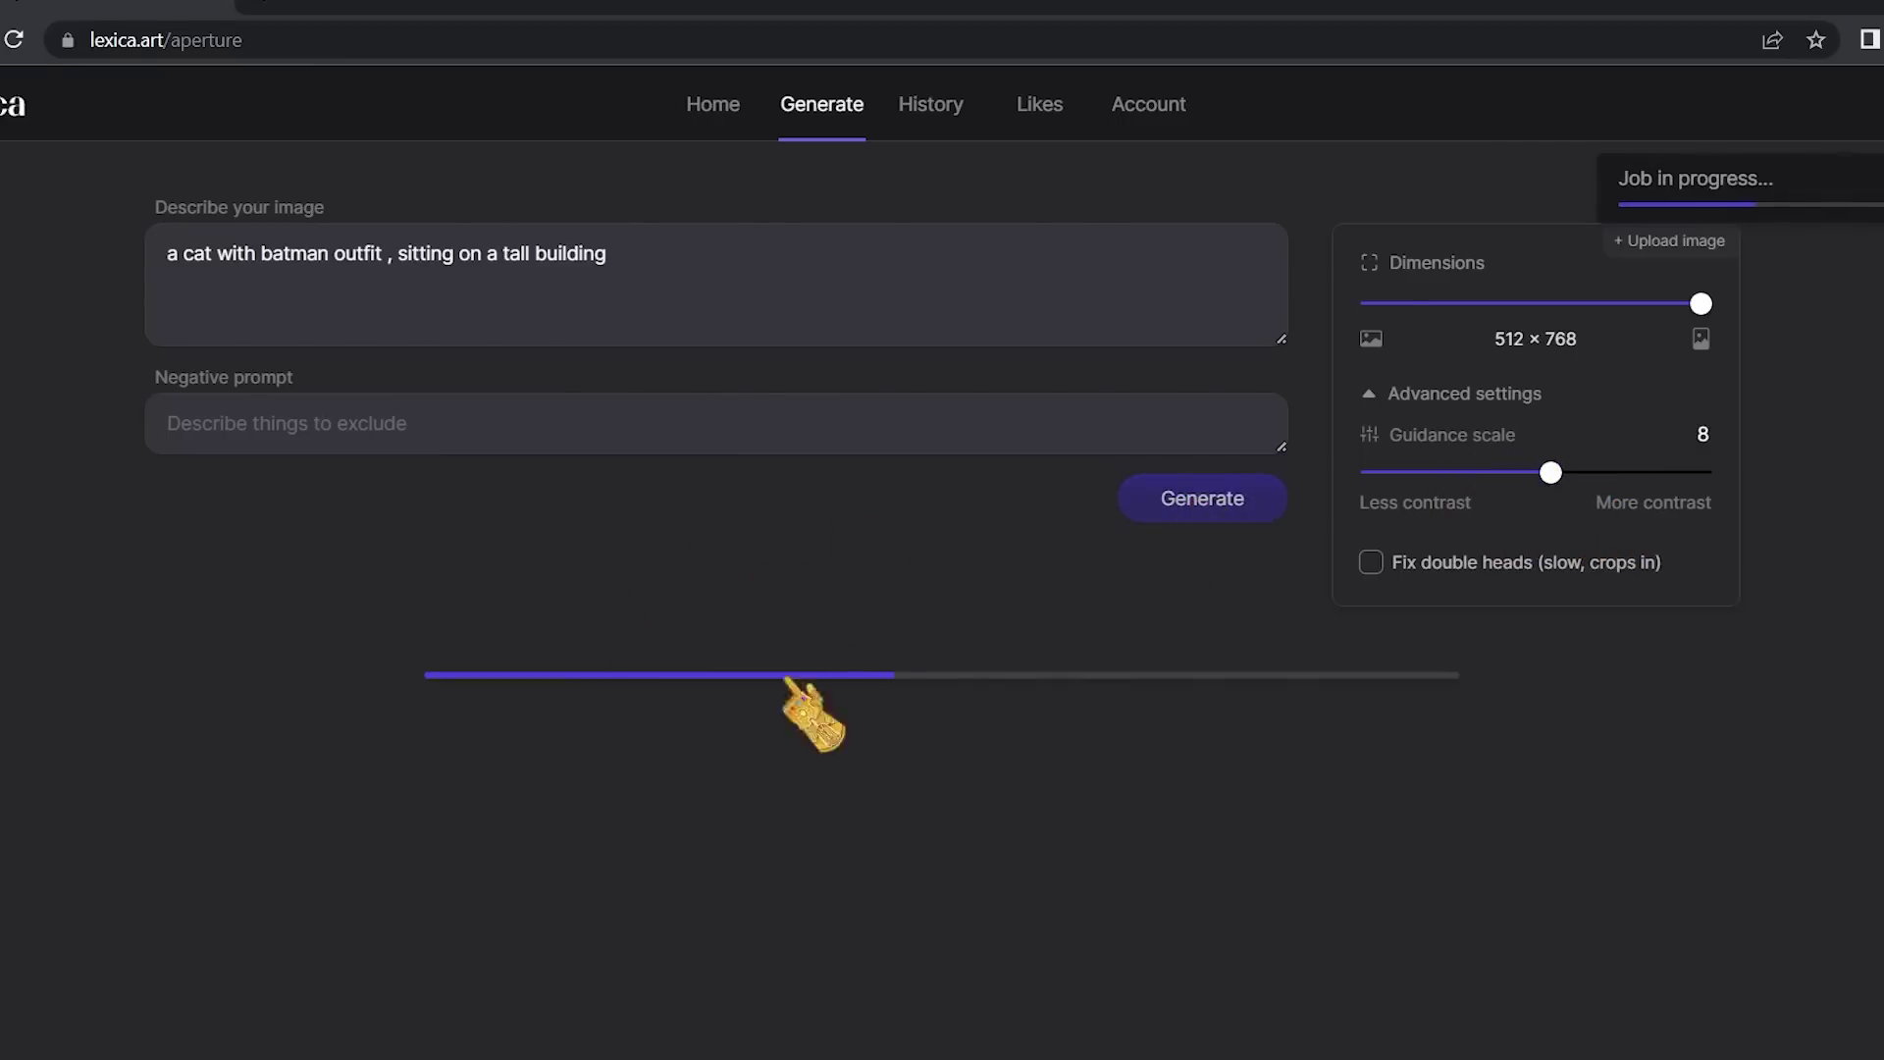
Look over the four generated cat images and enlarge the fourth, first and second ones for a closer view.
{"action": "scroll", "coordinate": [687, 731], "scroll_direction": "down", "scroll_amount": 5}
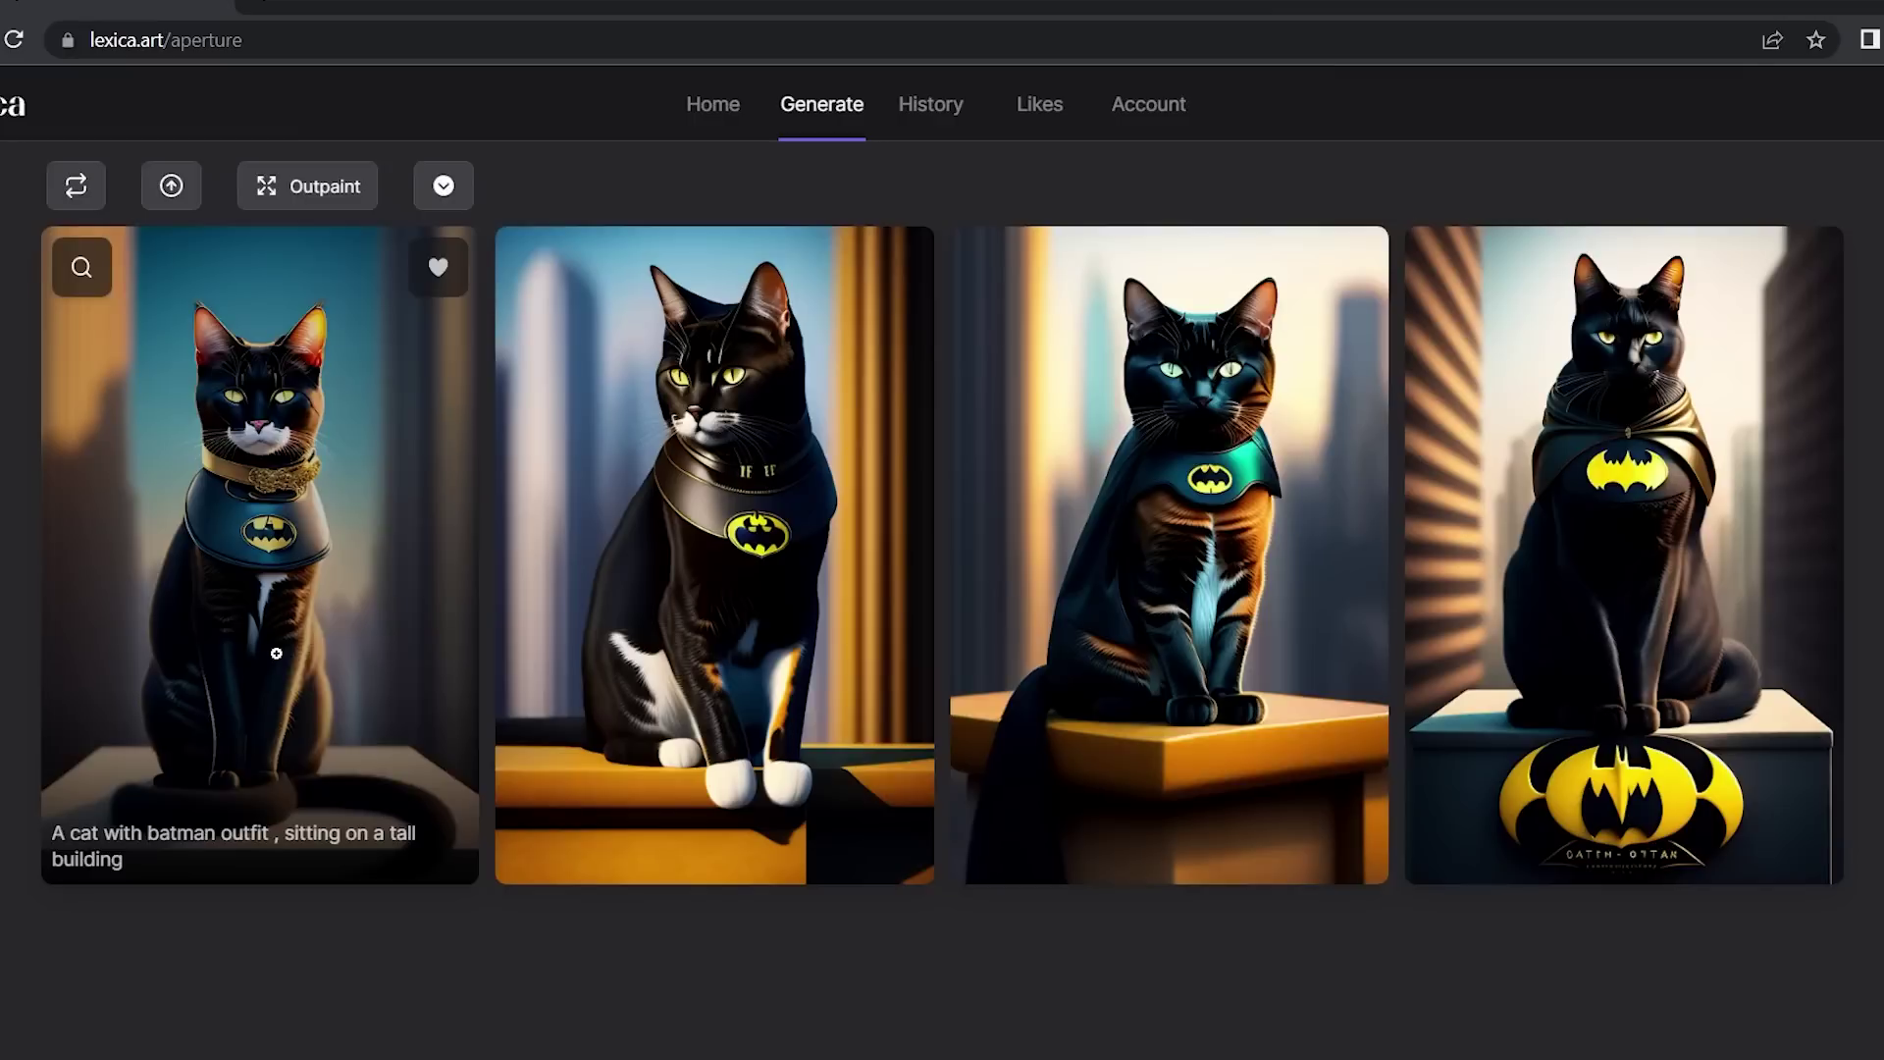
{"action": "scroll", "coordinate": [347, 512], "scroll_direction": "up", "scroll_amount": 2}
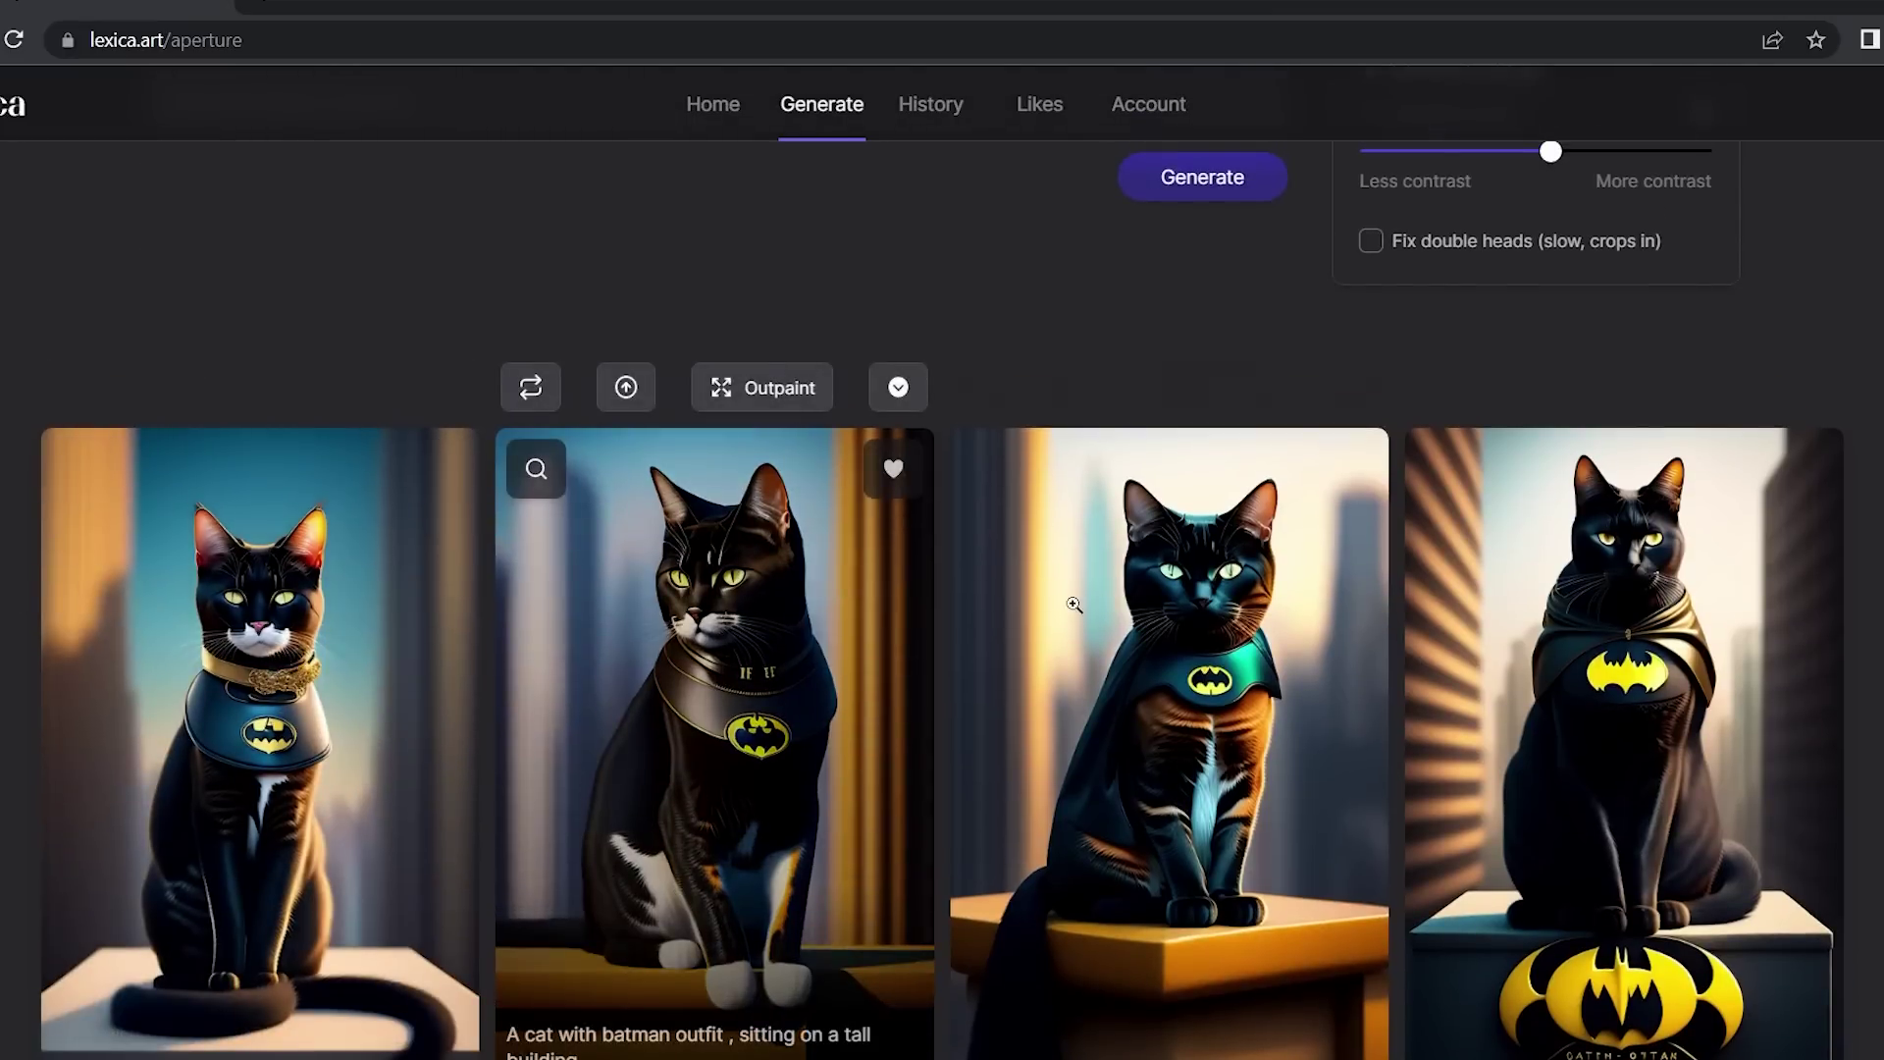
{"action": "scroll", "coordinate": [1762, 624], "scroll_direction": "down", "scroll_amount": 2}
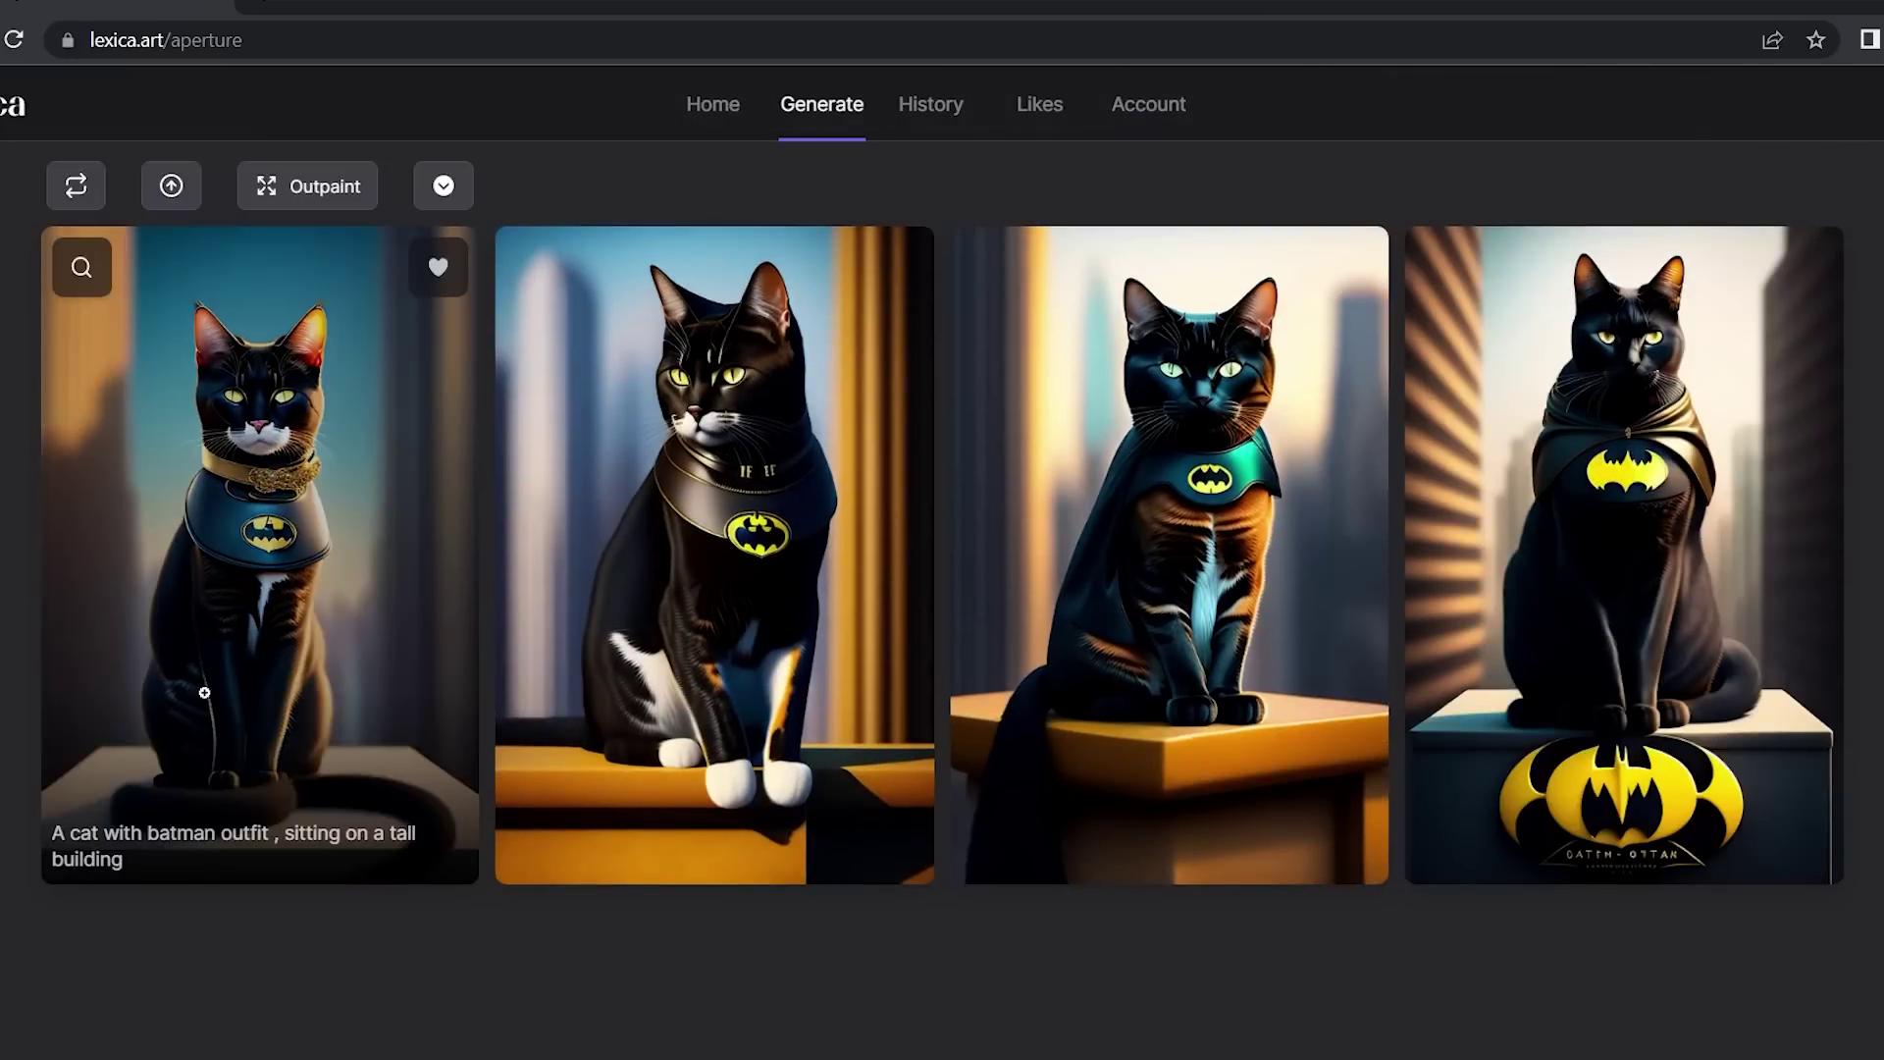
{"action": "scroll", "coordinate": [1487, 604], "scroll_direction": "up", "scroll_amount": 1}
{"action": "scroll", "coordinate": [1167, 628], "scroll_direction": "up", "scroll_amount": 1}
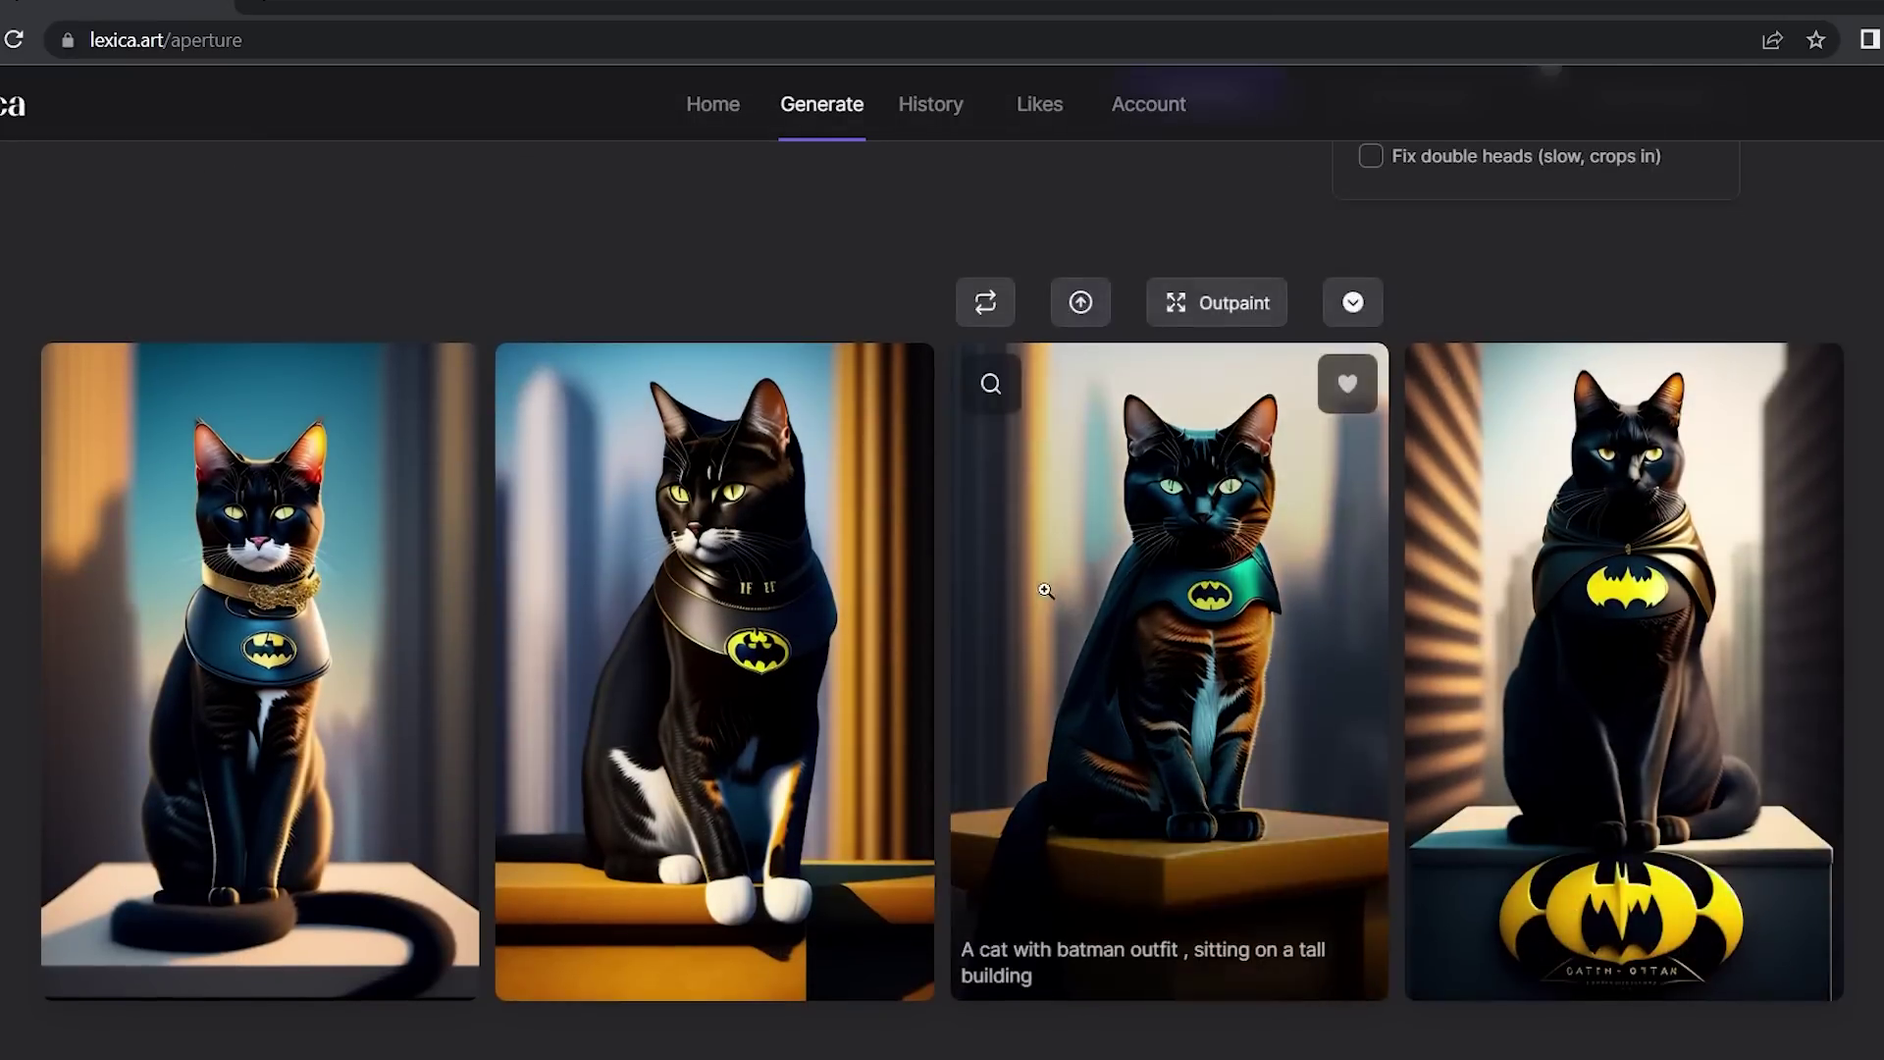
{"action": "left_click", "coordinate": [1624, 628]}
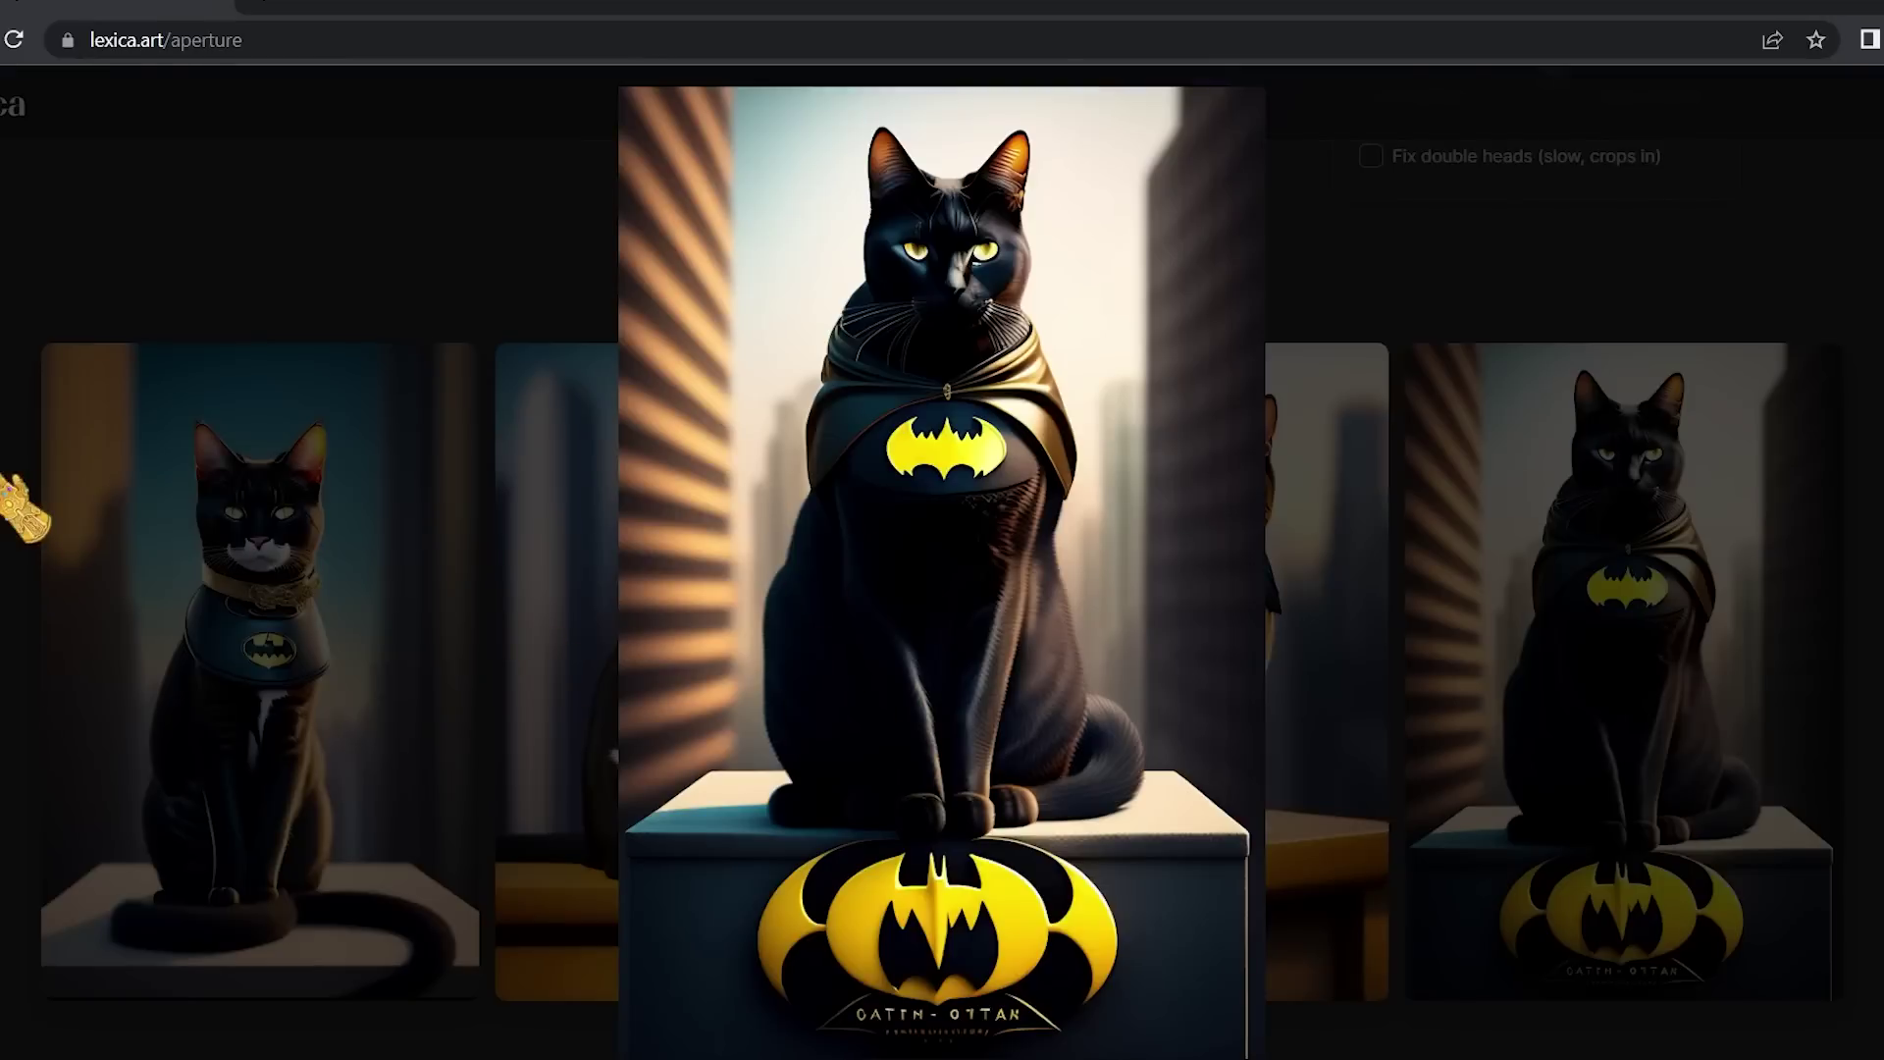
{"action": "left_click", "coordinate": [21, 526]}
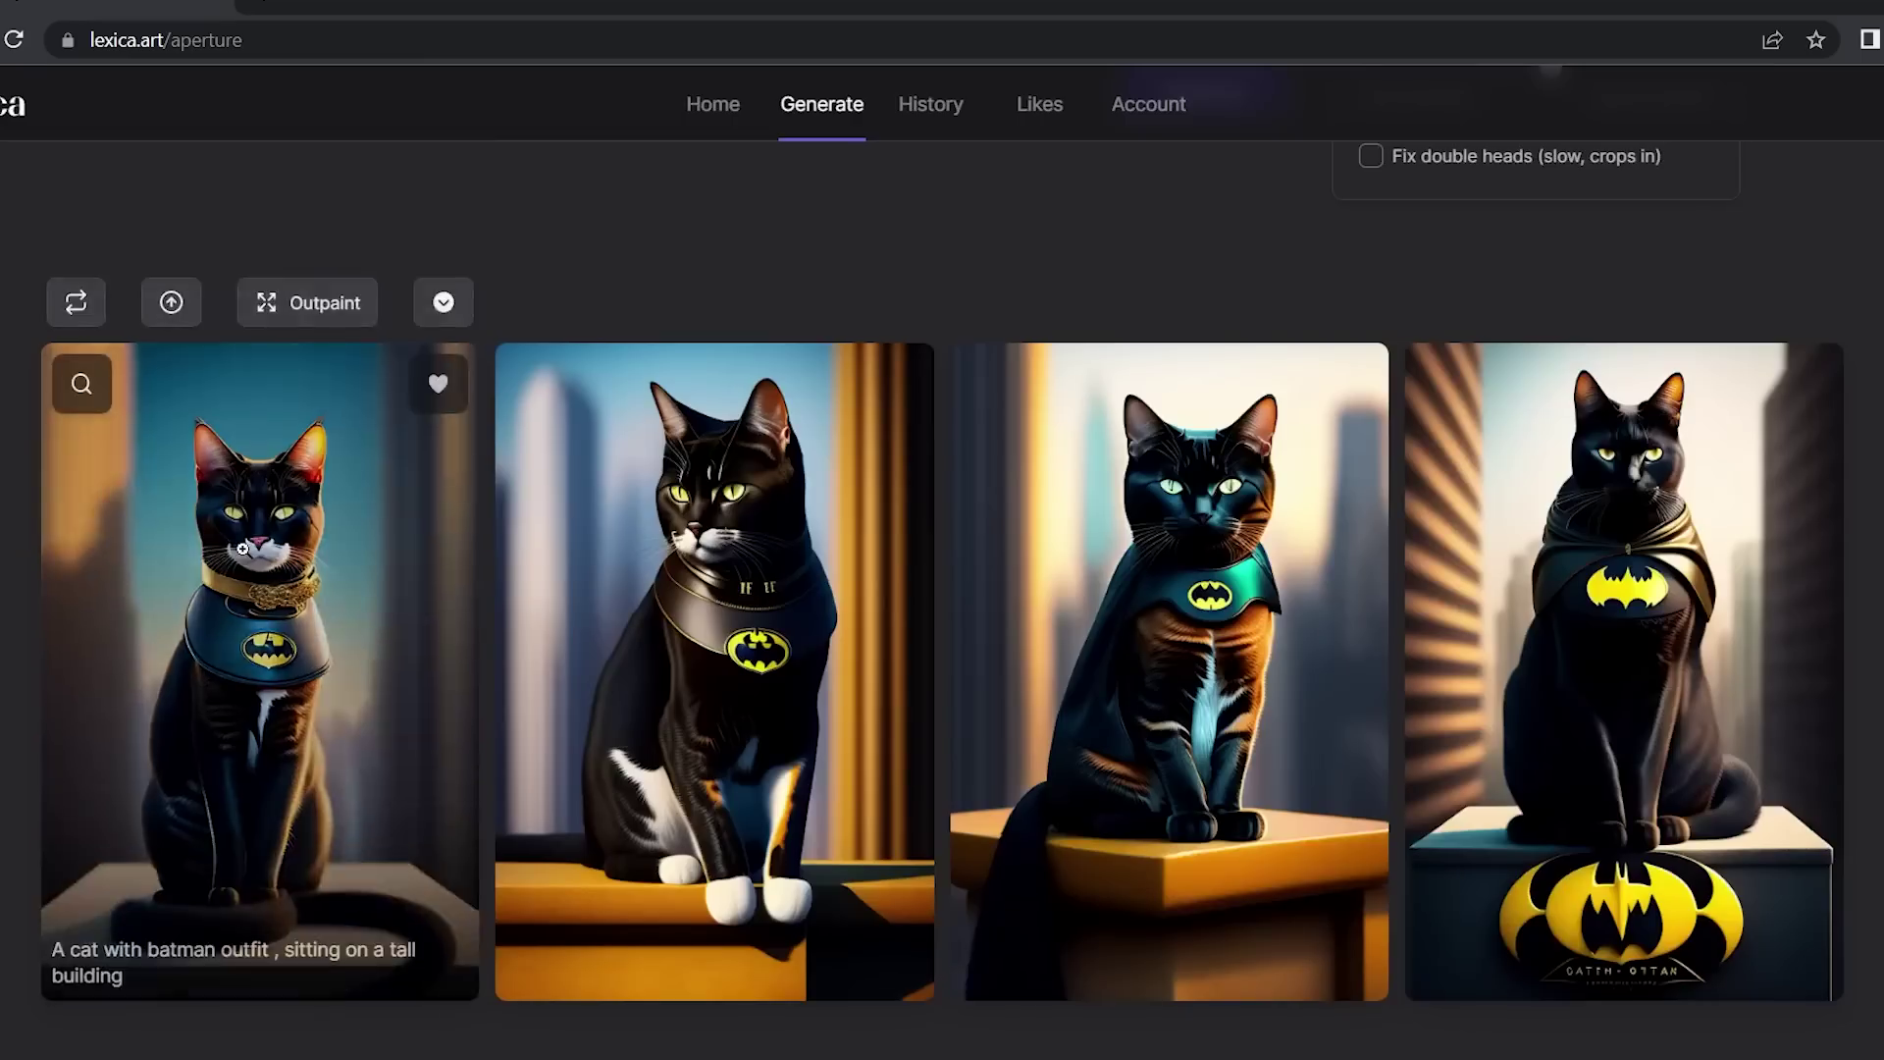
{"action": "left_click", "coordinate": [234, 549]}
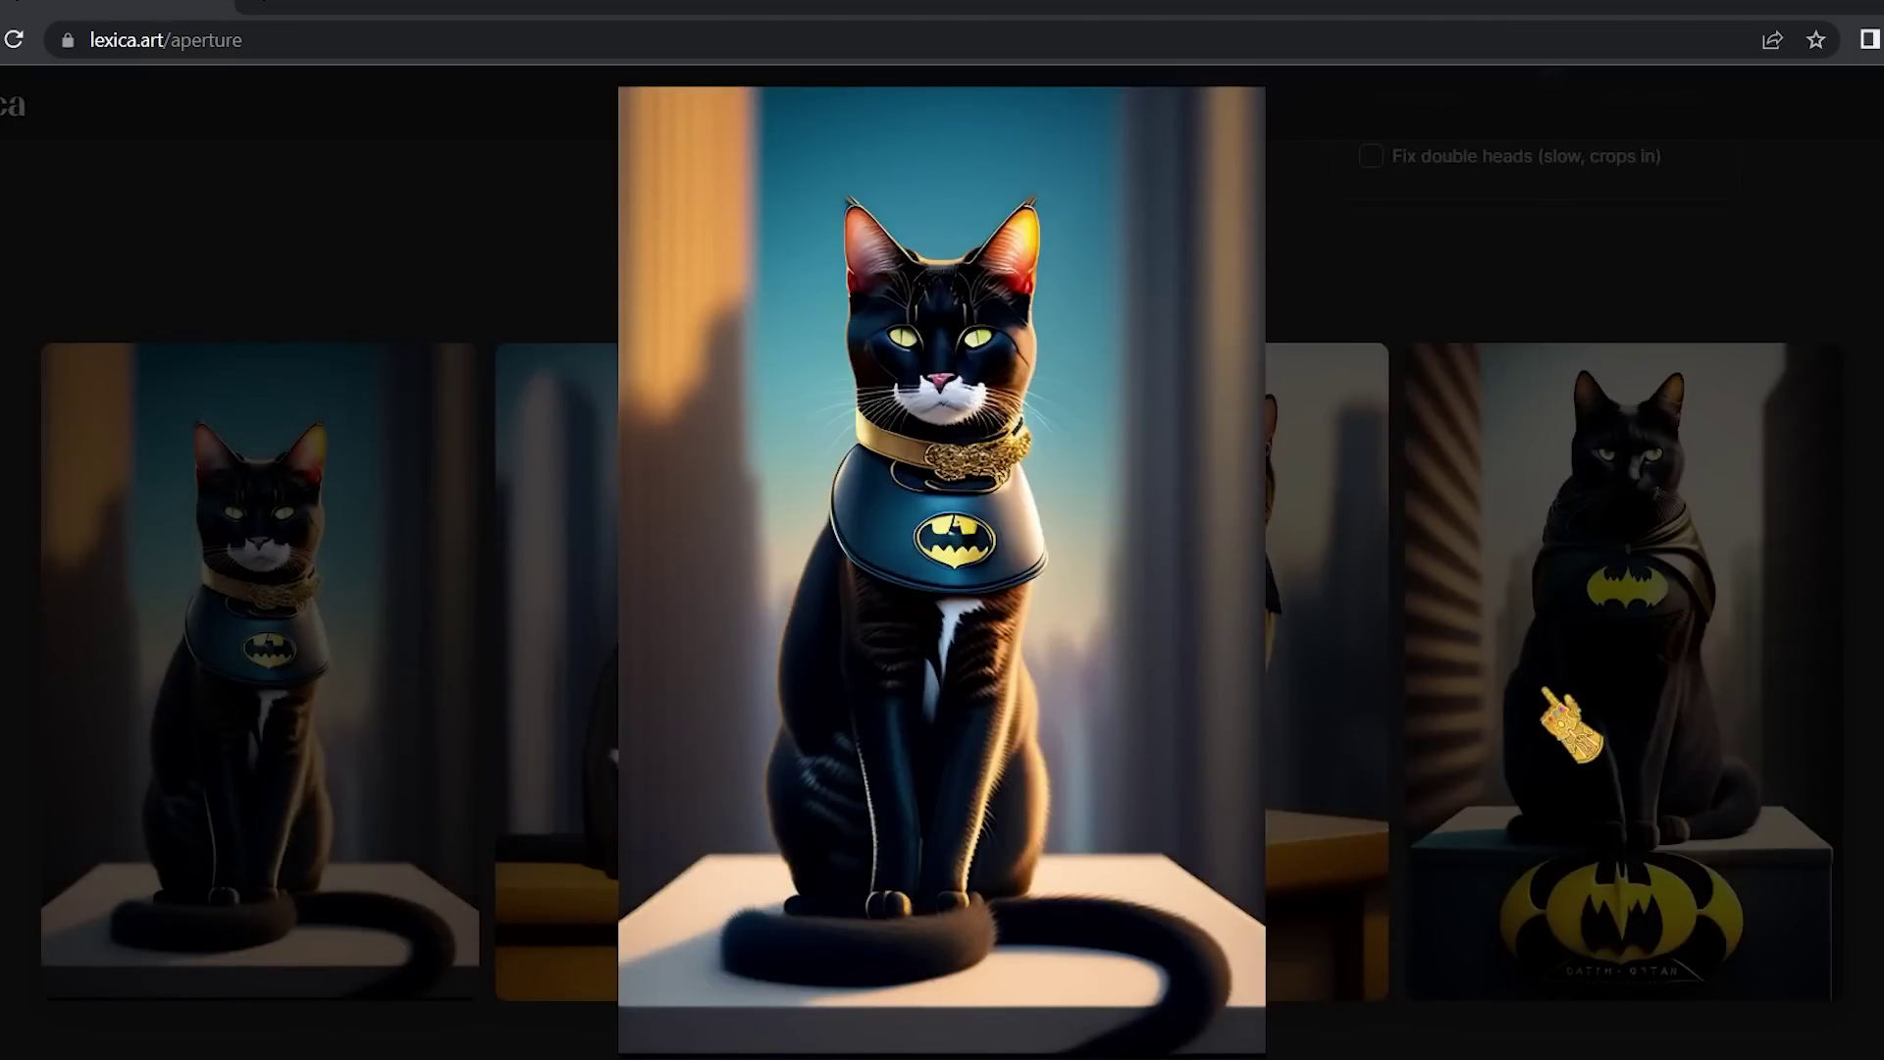
{"action": "key", "text": "Right"}
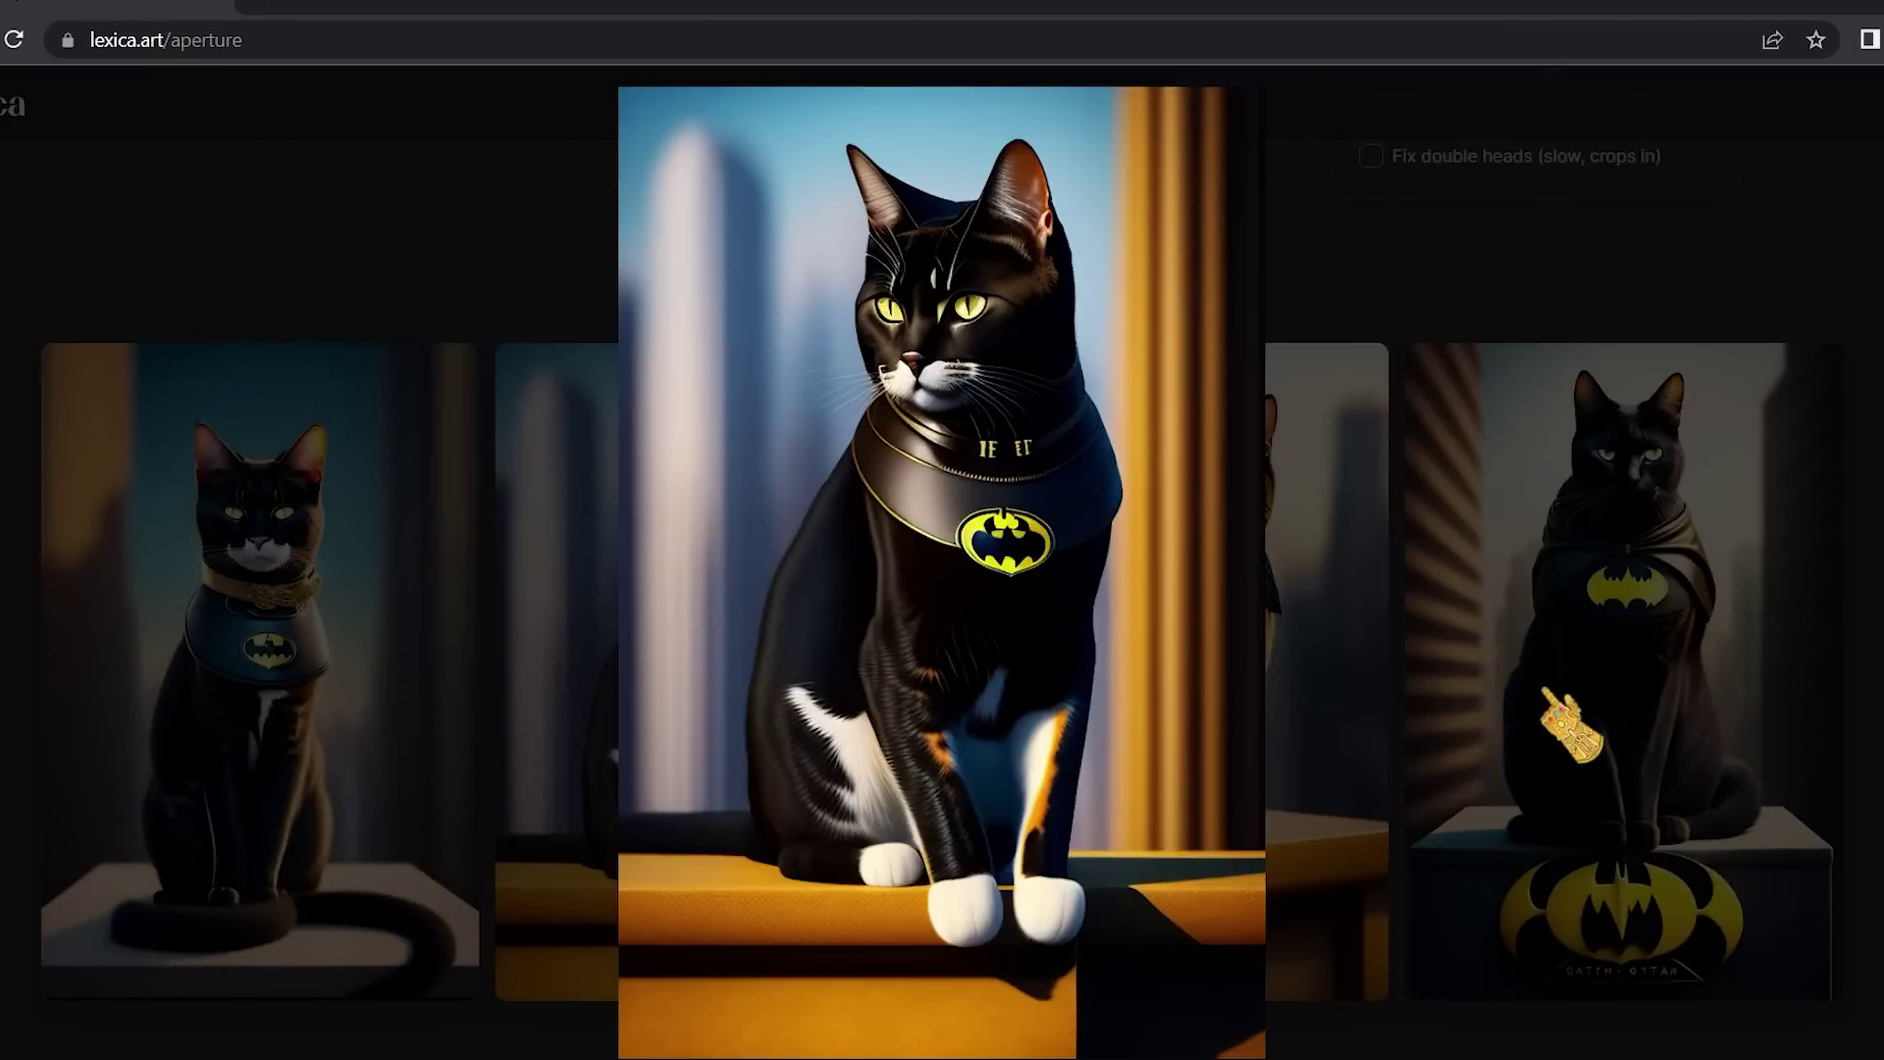
{"action": "left_click", "coordinate": [1568, 725]}
{"action": "scroll", "coordinate": [409, 631], "scroll_direction": "down", "scroll_amount": 3}
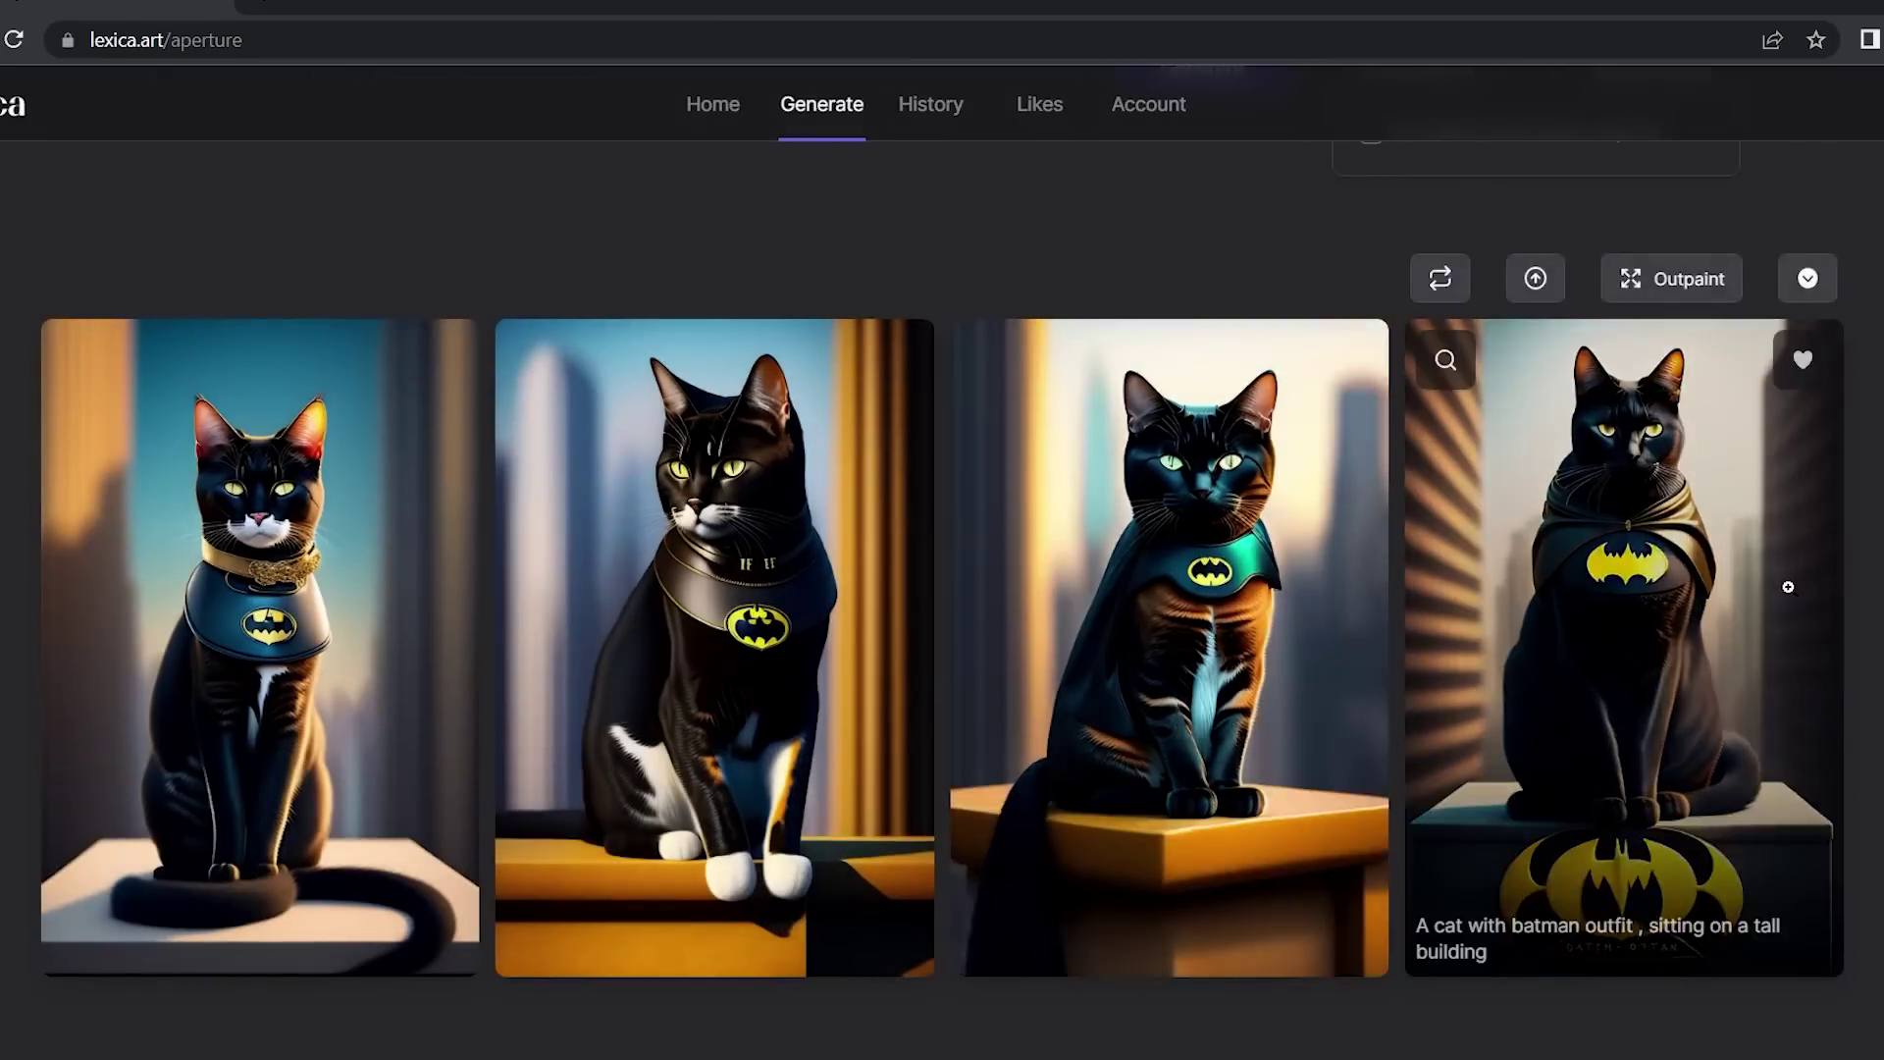
Enter "black cat" as the negative prompt and generate the Batman-outfit cat images again.
{"action": "scroll", "coordinate": [351, 295], "scroll_direction": "up", "scroll_amount": 3}
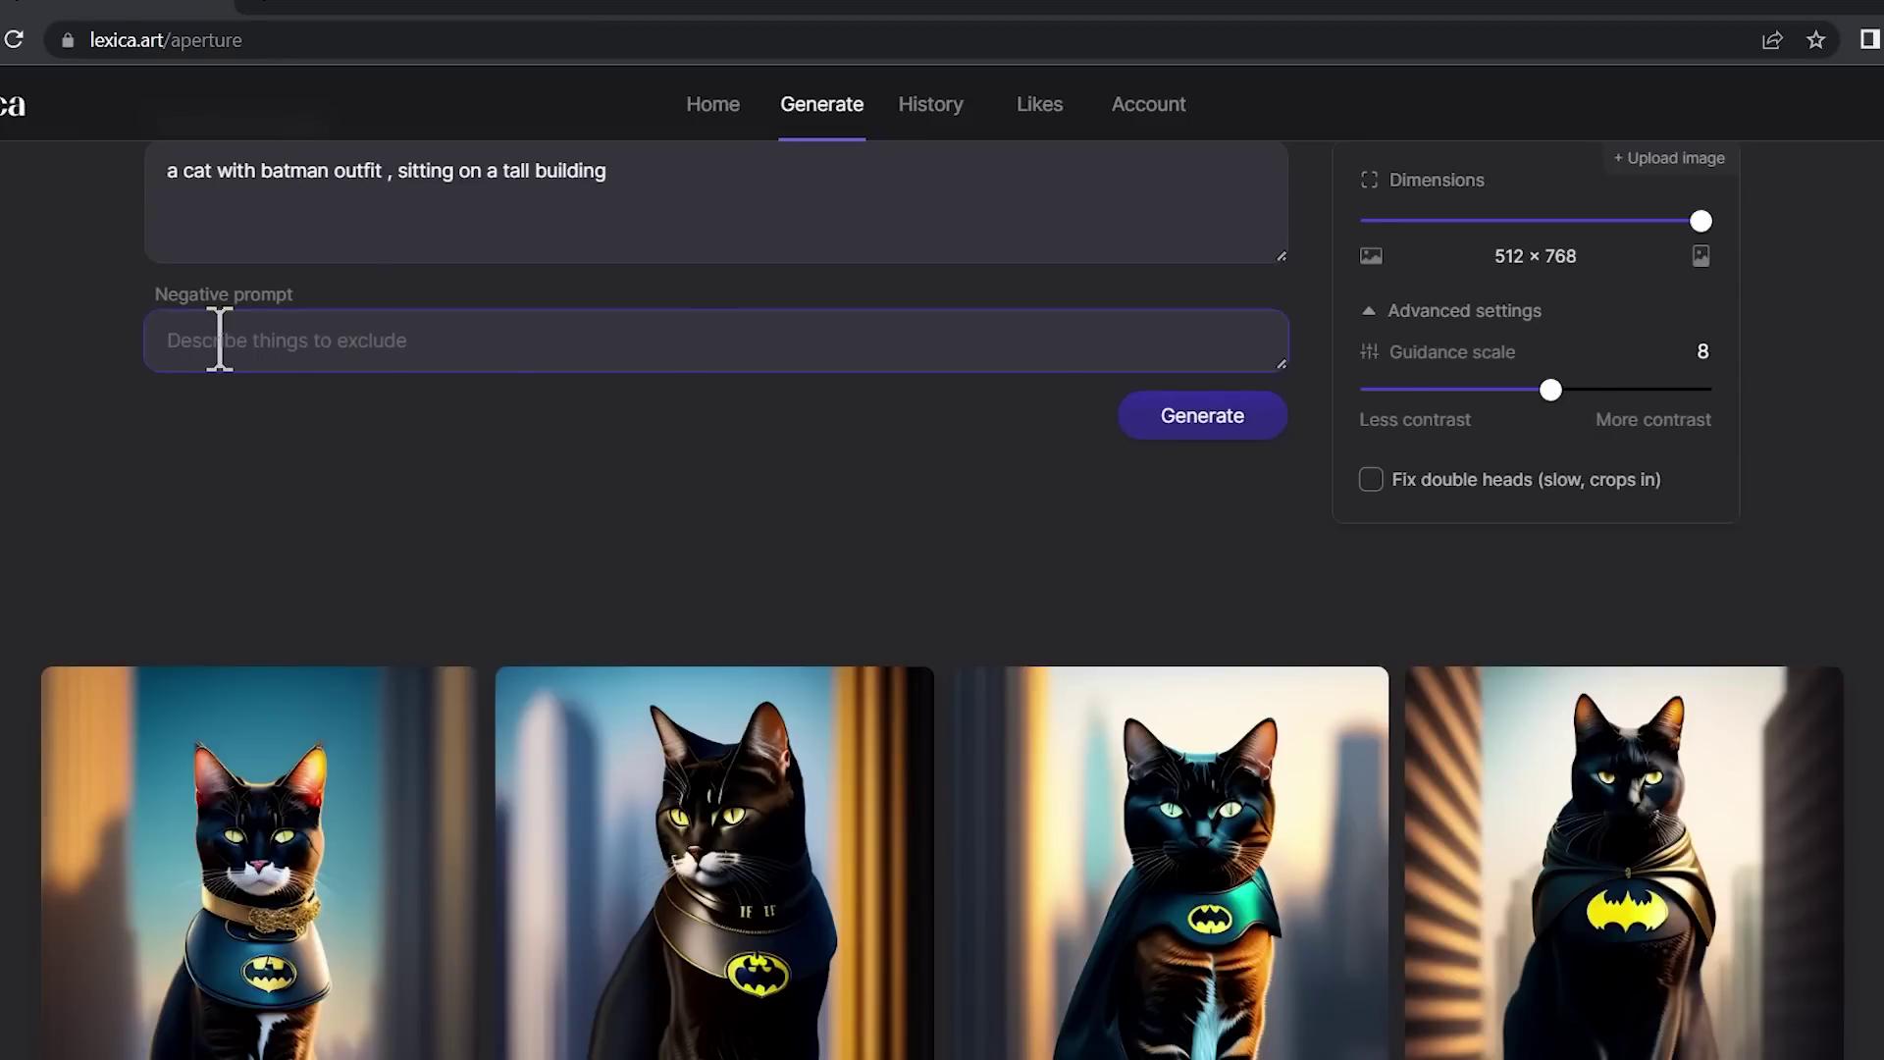
{"action": "scroll", "coordinate": [231, 353], "scroll_direction": "down", "scroll_amount": 2}
{"action": "scroll", "coordinate": [981, 814], "scroll_direction": "up", "scroll_amount": 2}
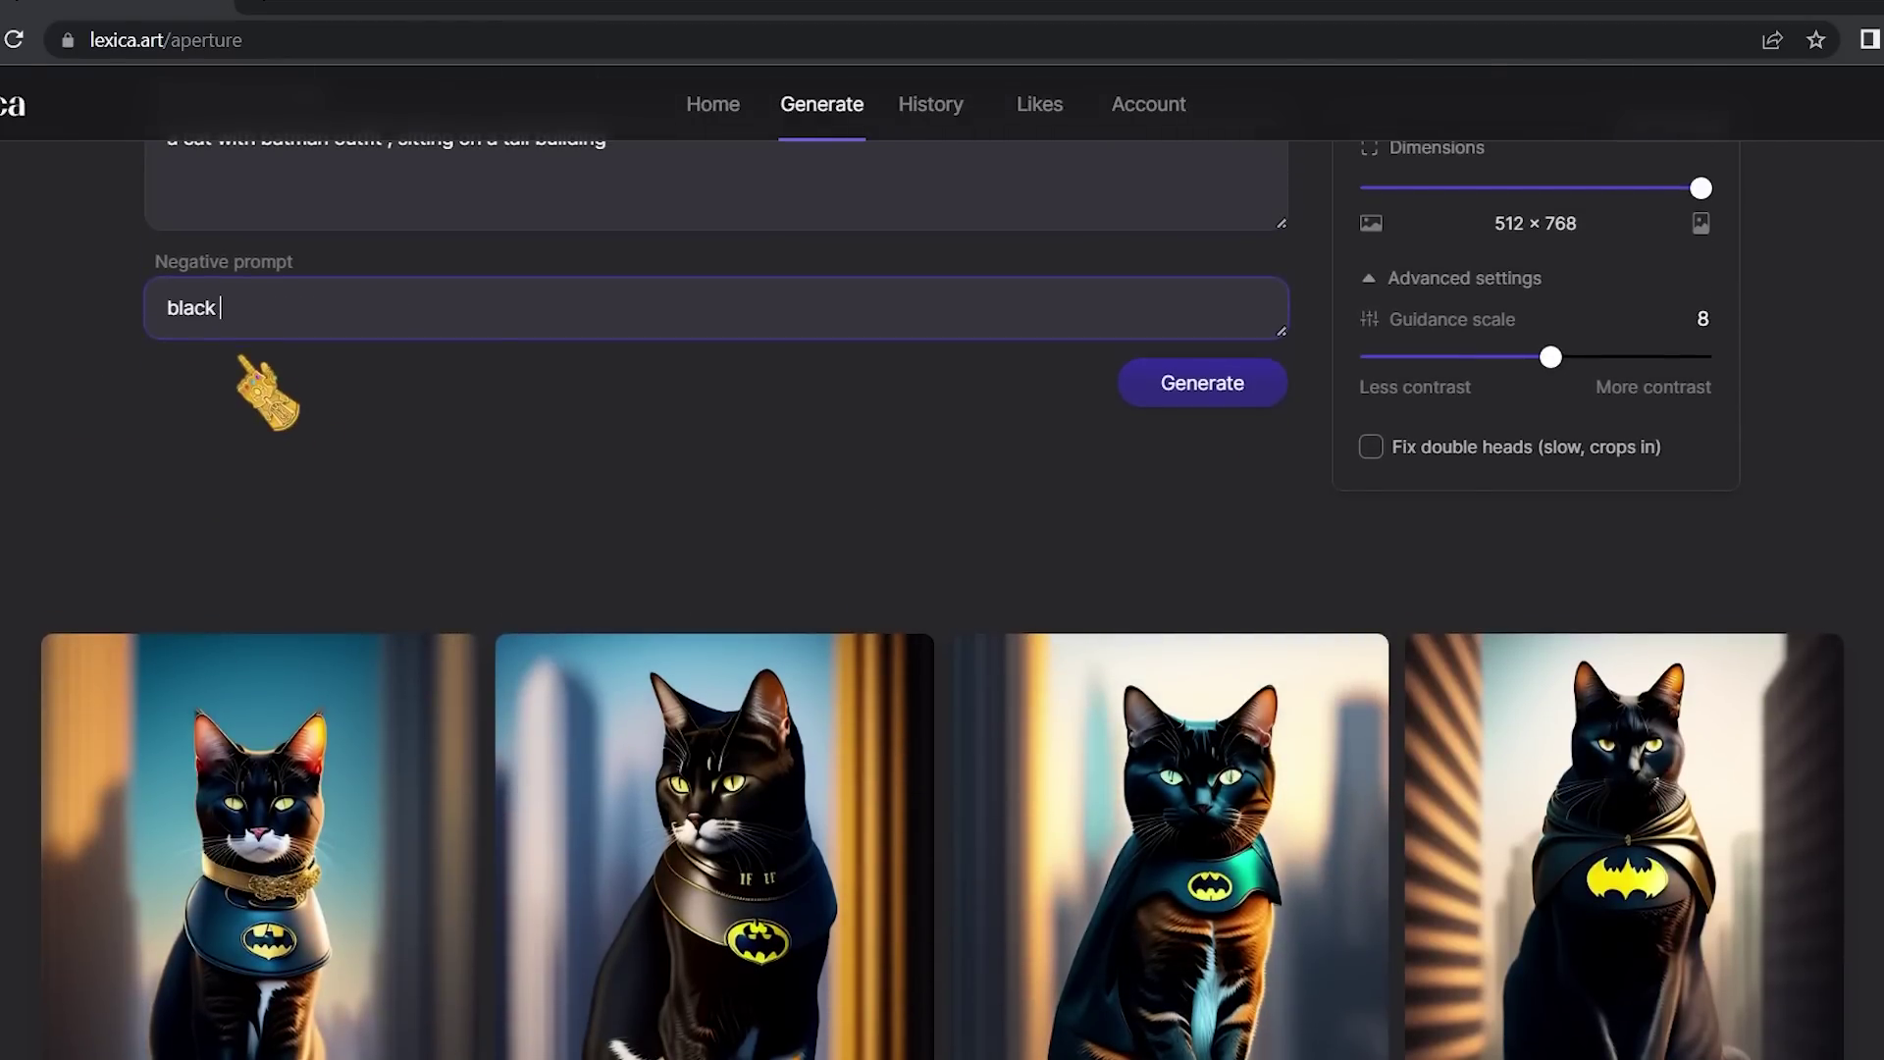
{"action": "type", "text": "cat"}
{"action": "left_click_drag", "start_coordinate": [513, 328], "coordinate": [186, 337]}
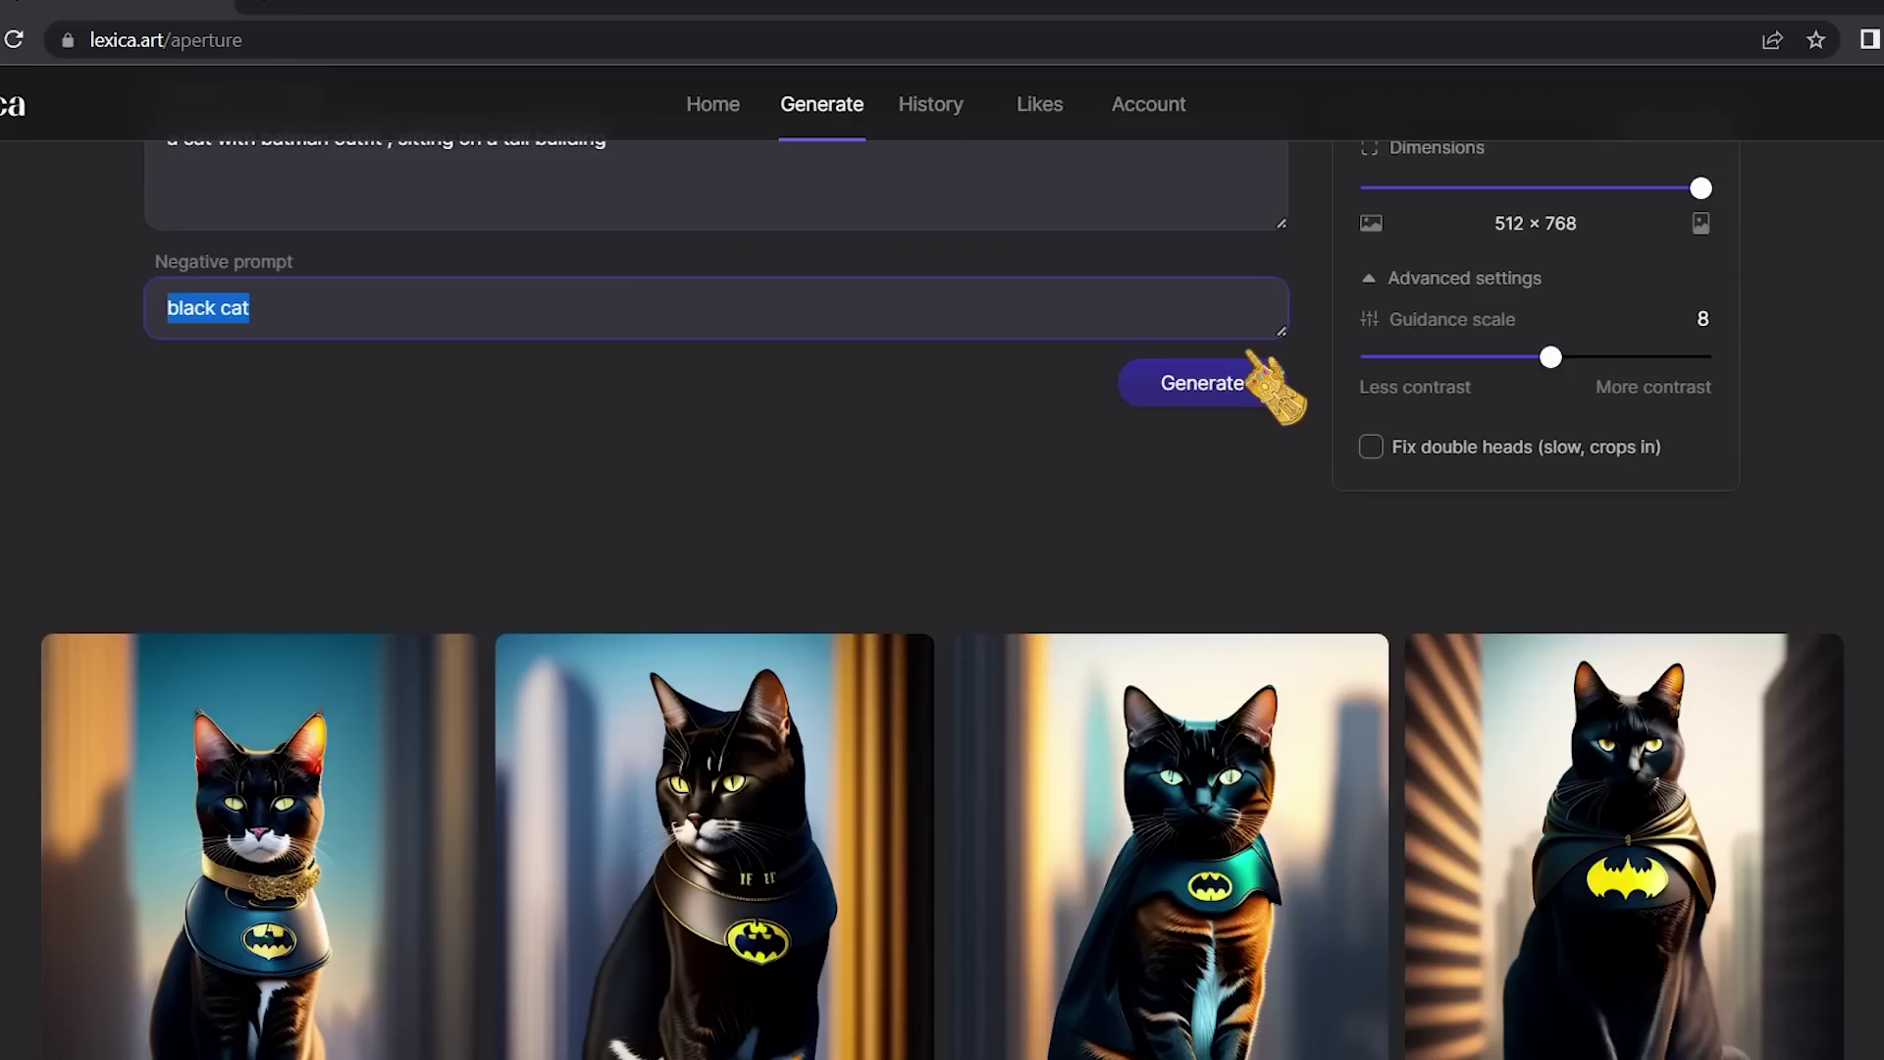
{"action": "left_click", "coordinate": [1233, 395]}
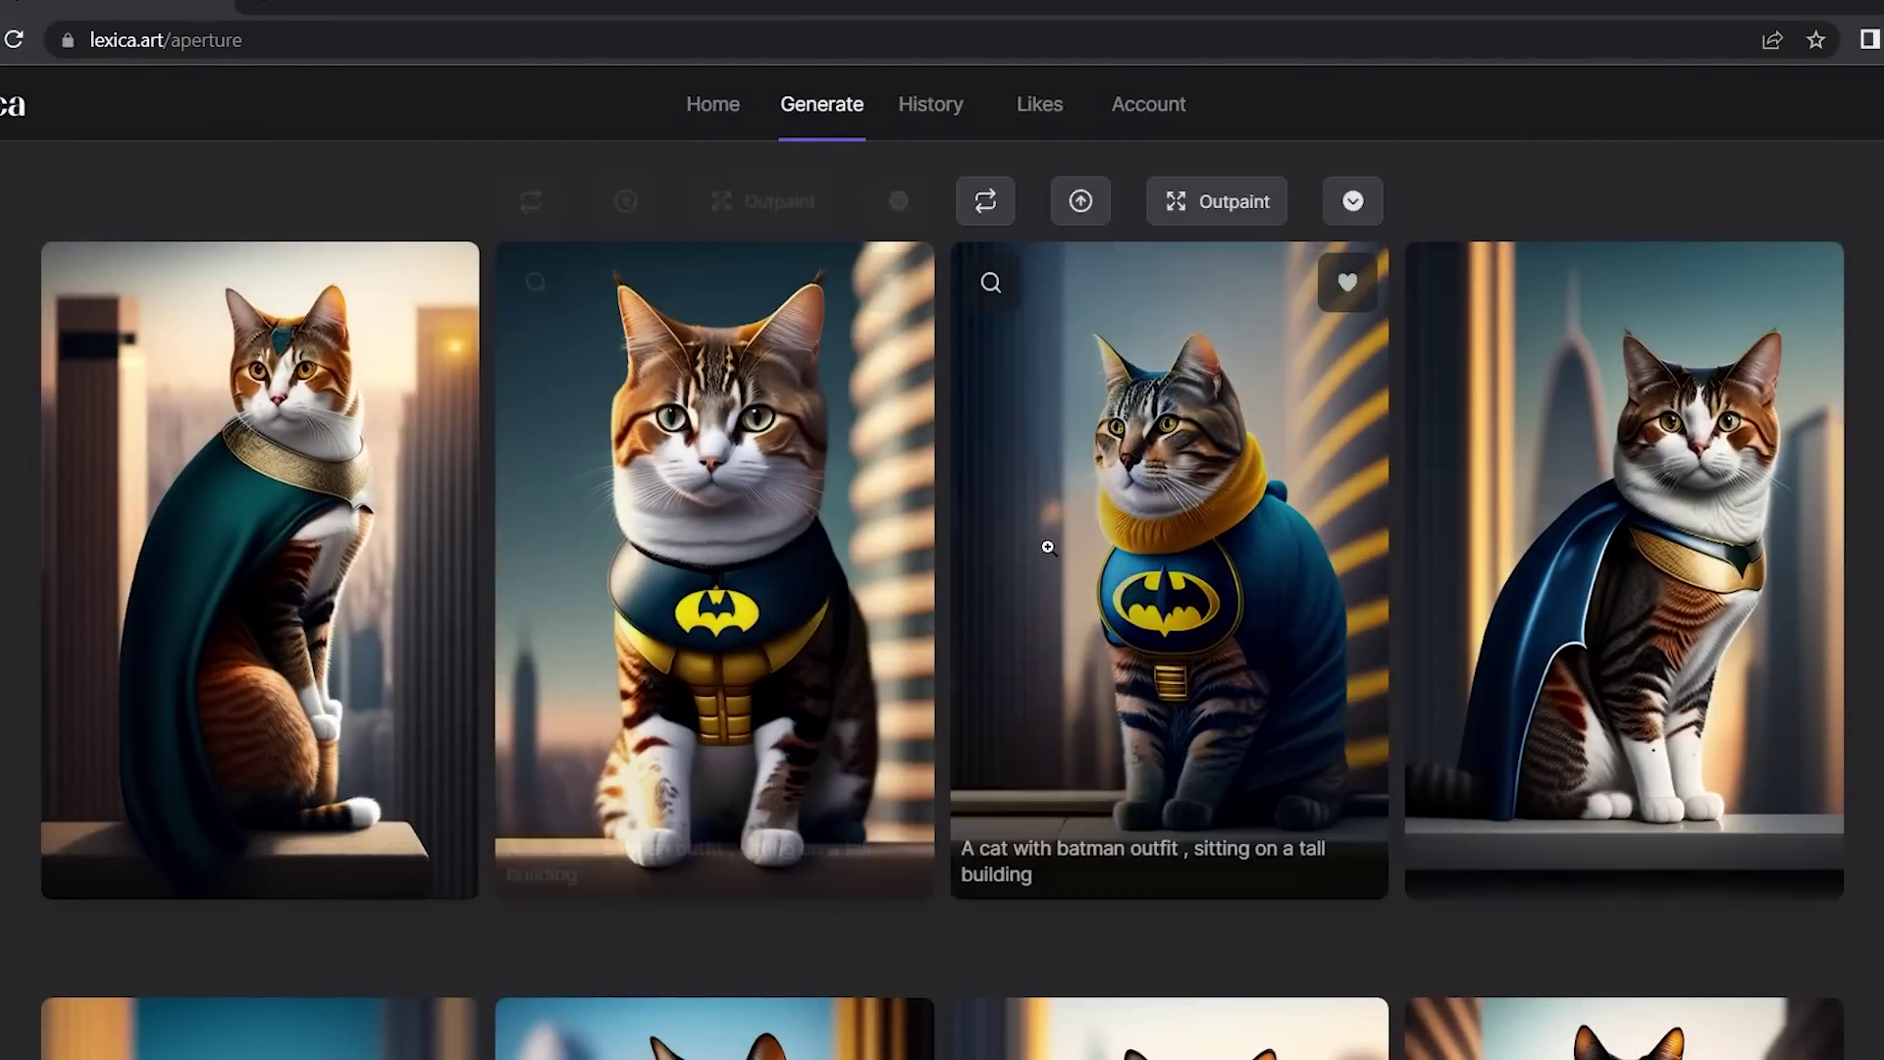
Compare the new cat images with the earlier black cats, and enlarge the first two new ones.
{"action": "scroll", "coordinate": [1619, 549], "scroll_direction": "down", "scroll_amount": 2}
{"action": "scroll", "coordinate": [1619, 549], "scroll_direction": "down", "scroll_amount": 5}
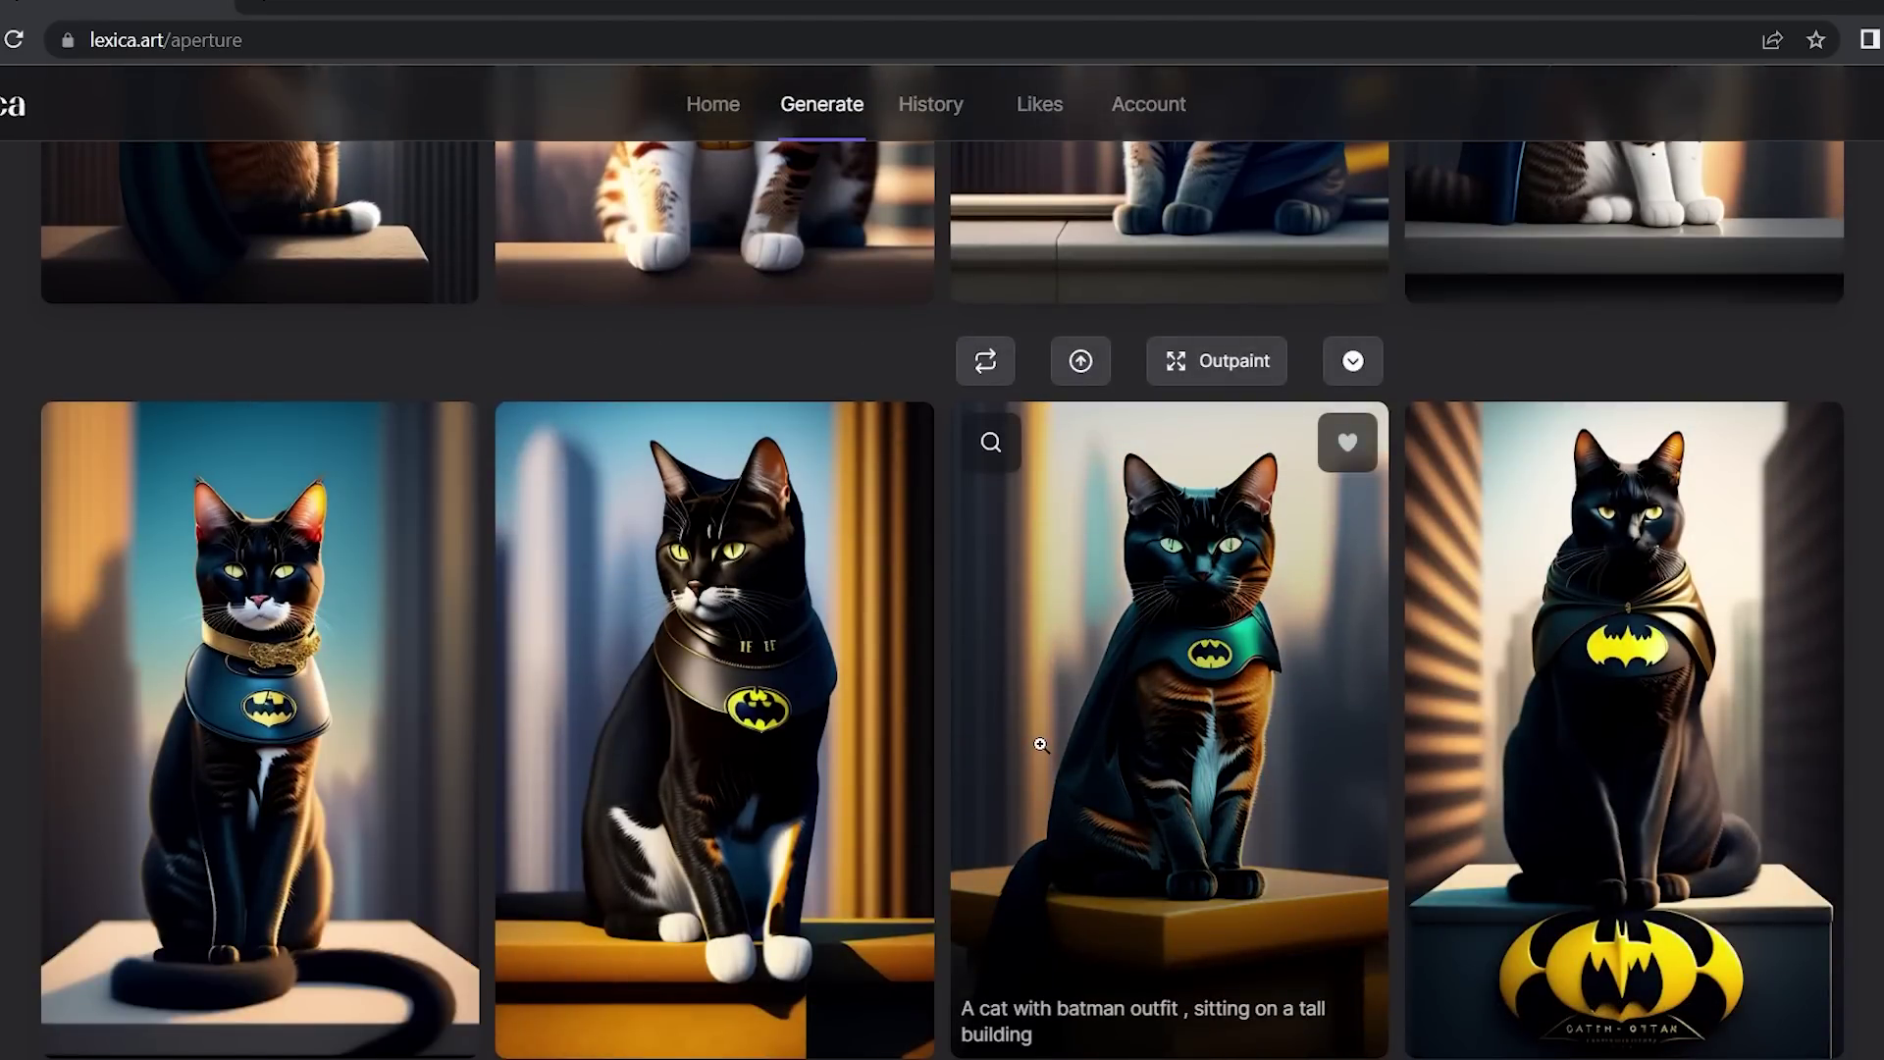
{"action": "scroll", "coordinate": [1041, 744], "scroll_direction": "up", "scroll_amount": 5}
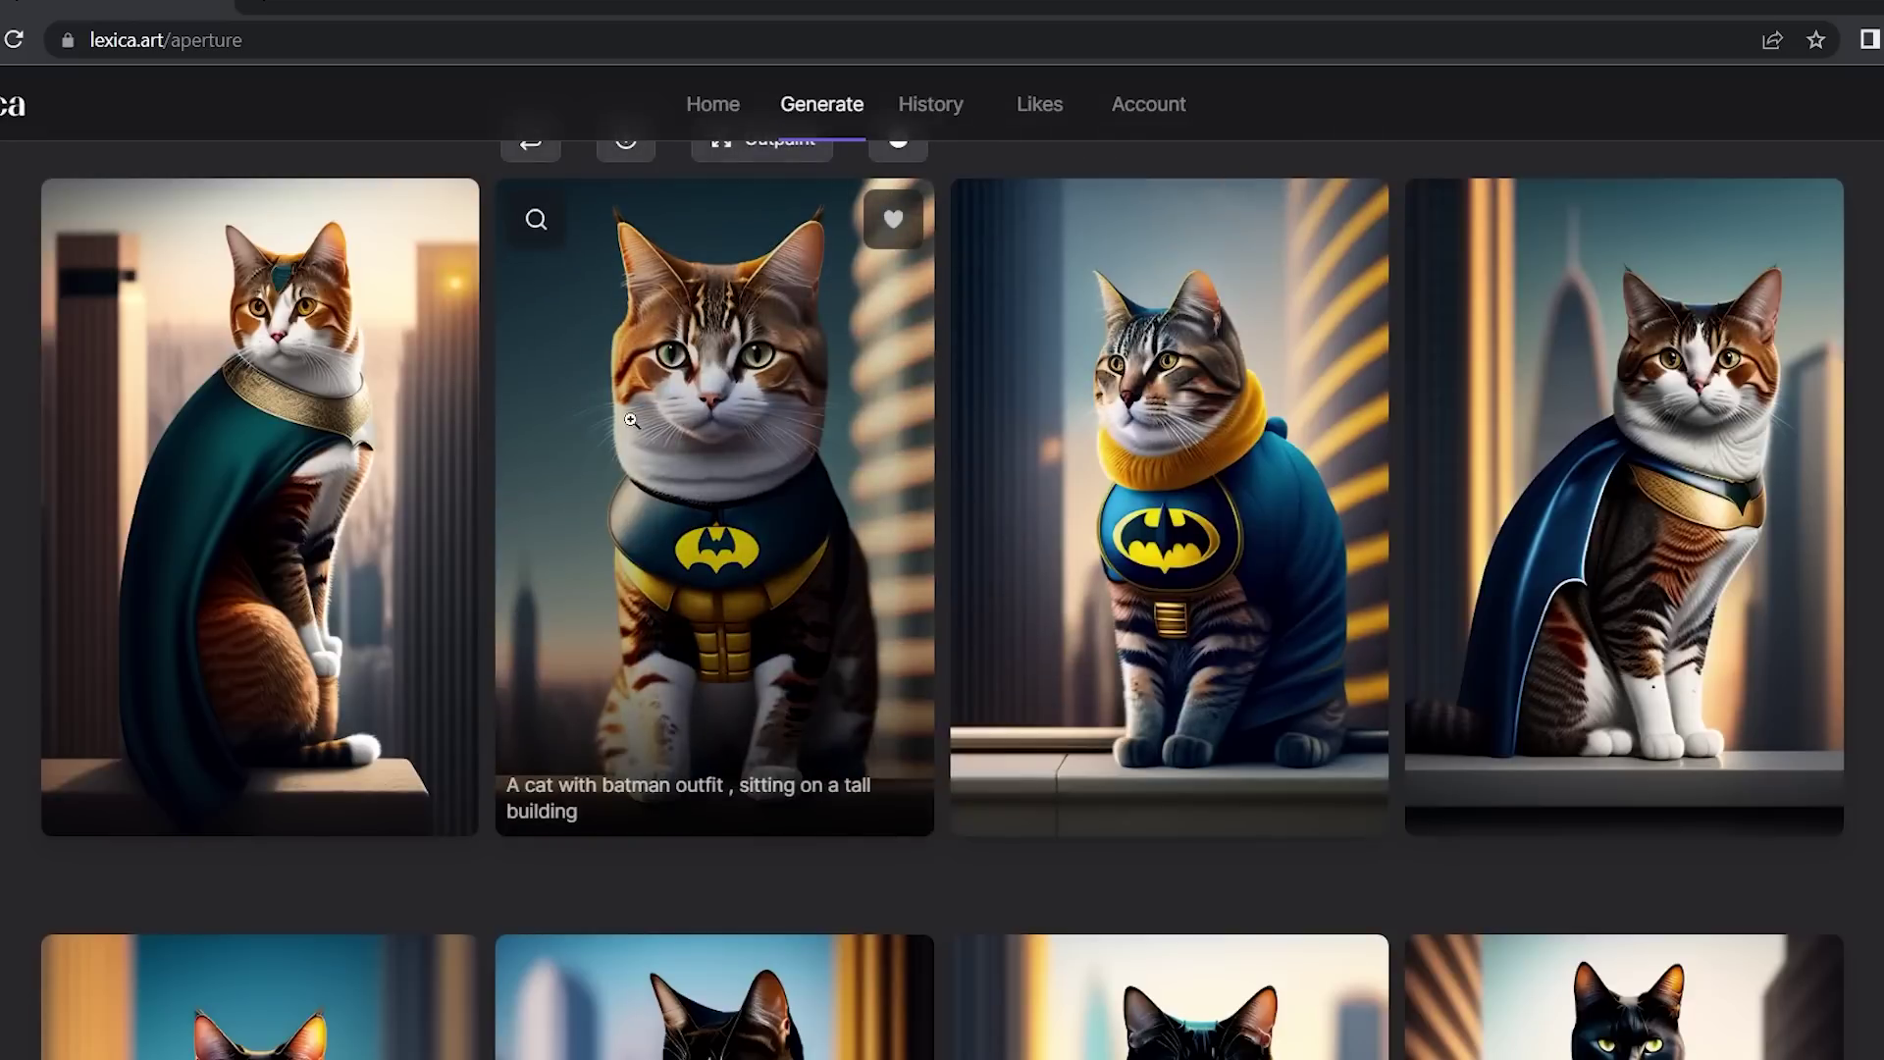
{"action": "scroll", "coordinate": [1043, 491], "scroll_direction": "up", "scroll_amount": 1}
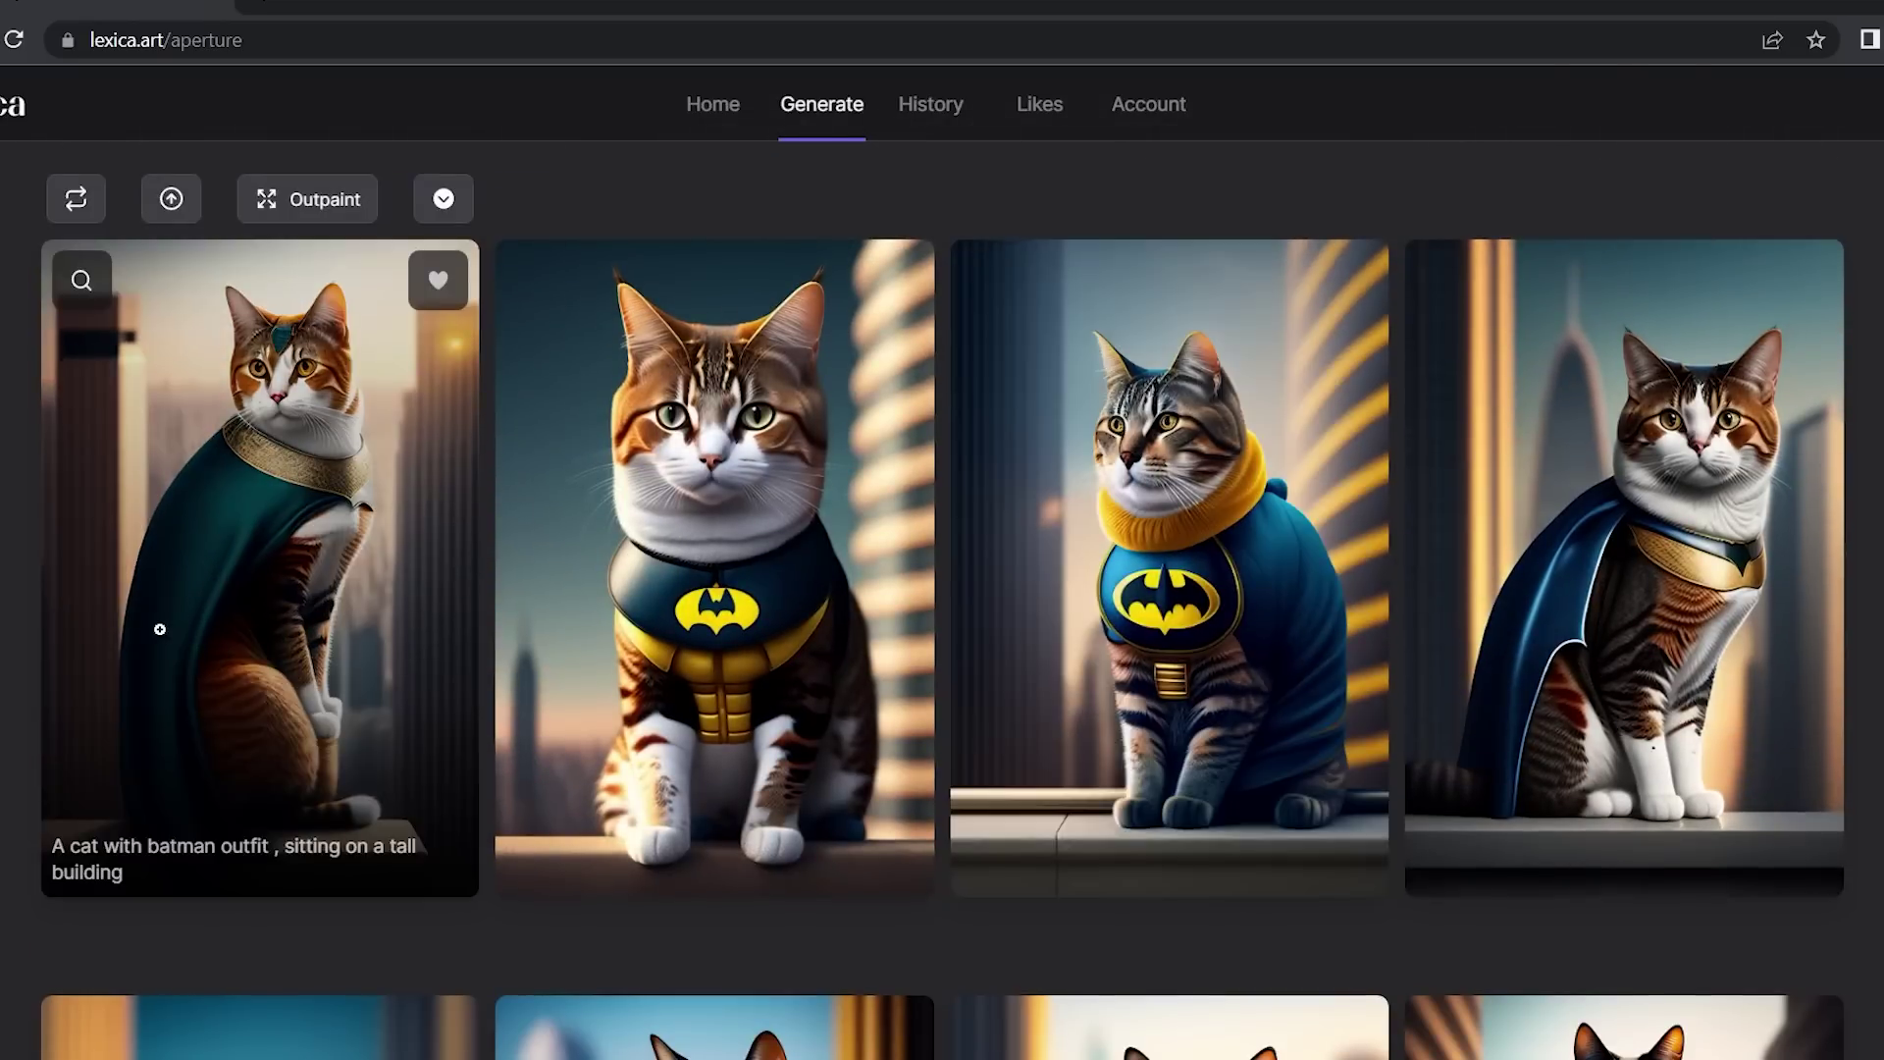
{"action": "scroll", "coordinate": [1619, 588], "scroll_direction": "down", "scroll_amount": 4}
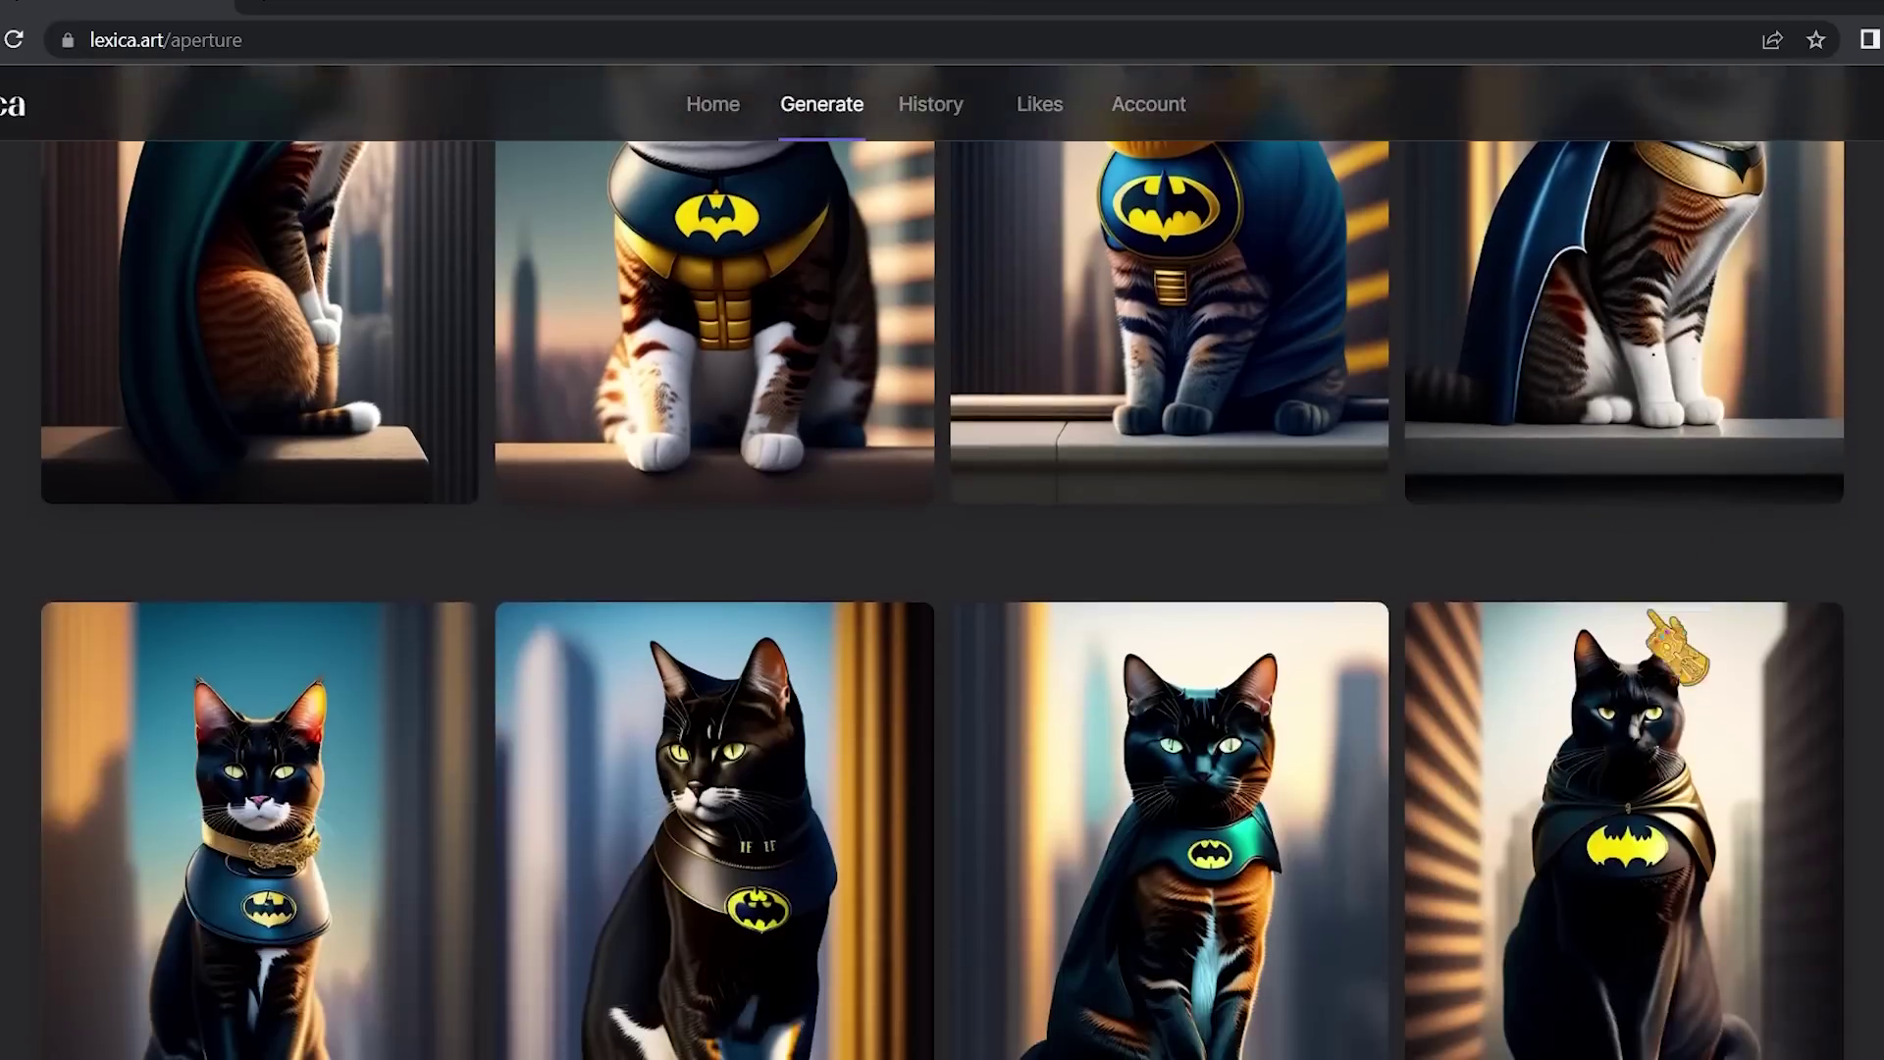
{"action": "scroll", "coordinate": [942, 589], "scroll_direction": "up", "scroll_amount": 5}
{"action": "left_click", "coordinate": [253, 490]}
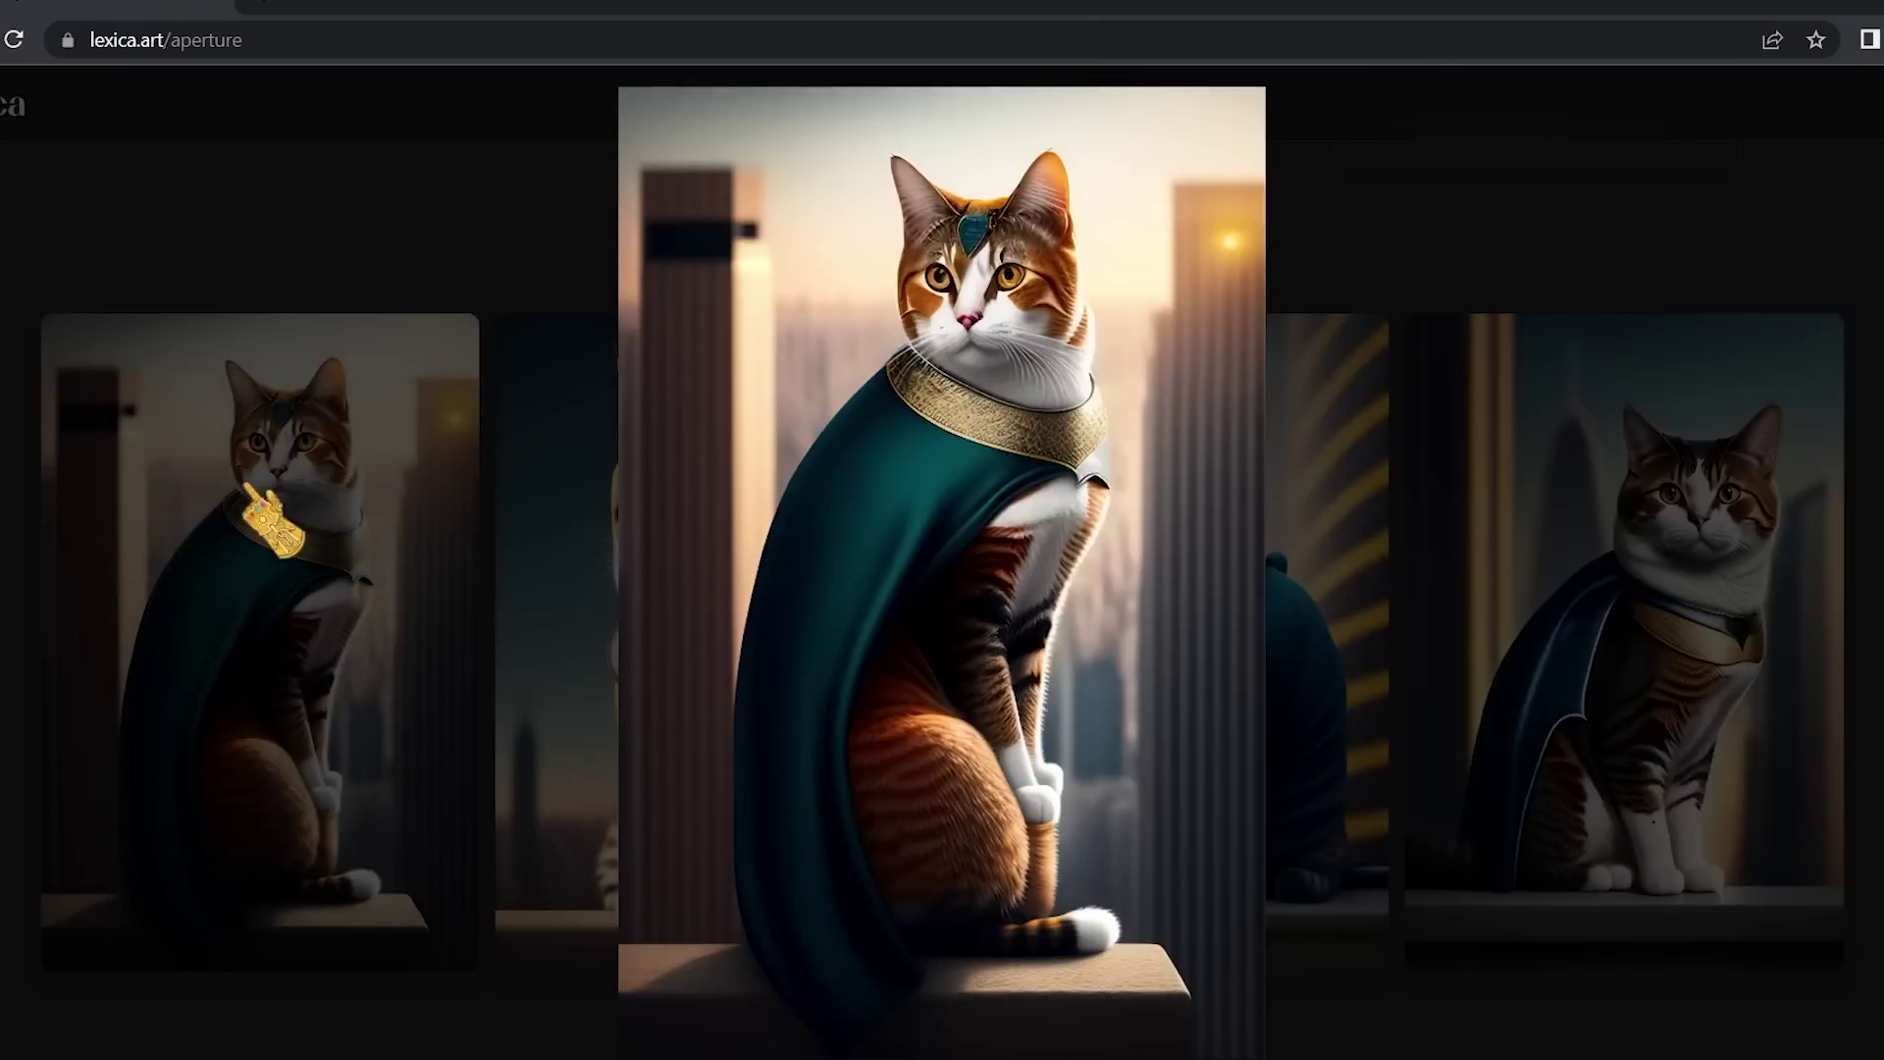
{"action": "key", "text": "Right"}
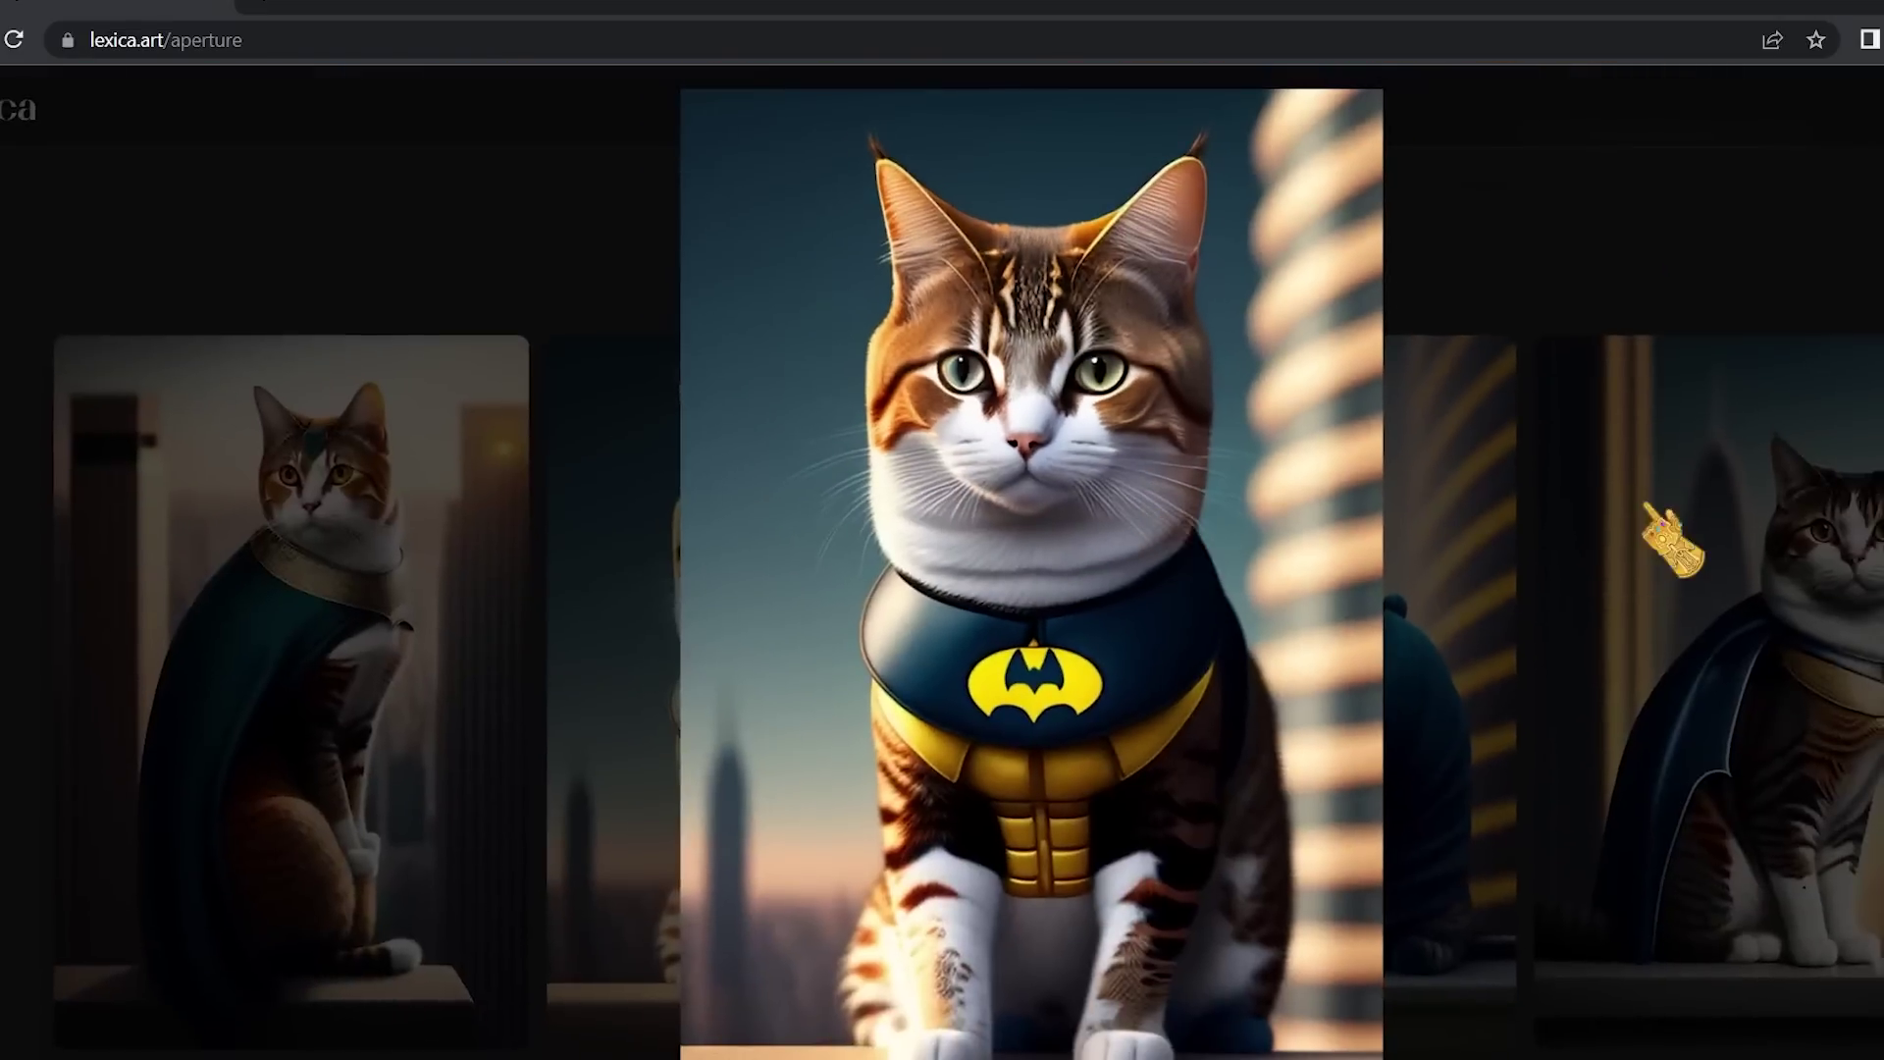
{"action": "left_click", "coordinate": [1654, 510]}
Generate images for the prompt "A rocket about to launch in iceland" with dimensions of 768 × 512.
{"action": "left_click", "coordinate": [1384, 530]}
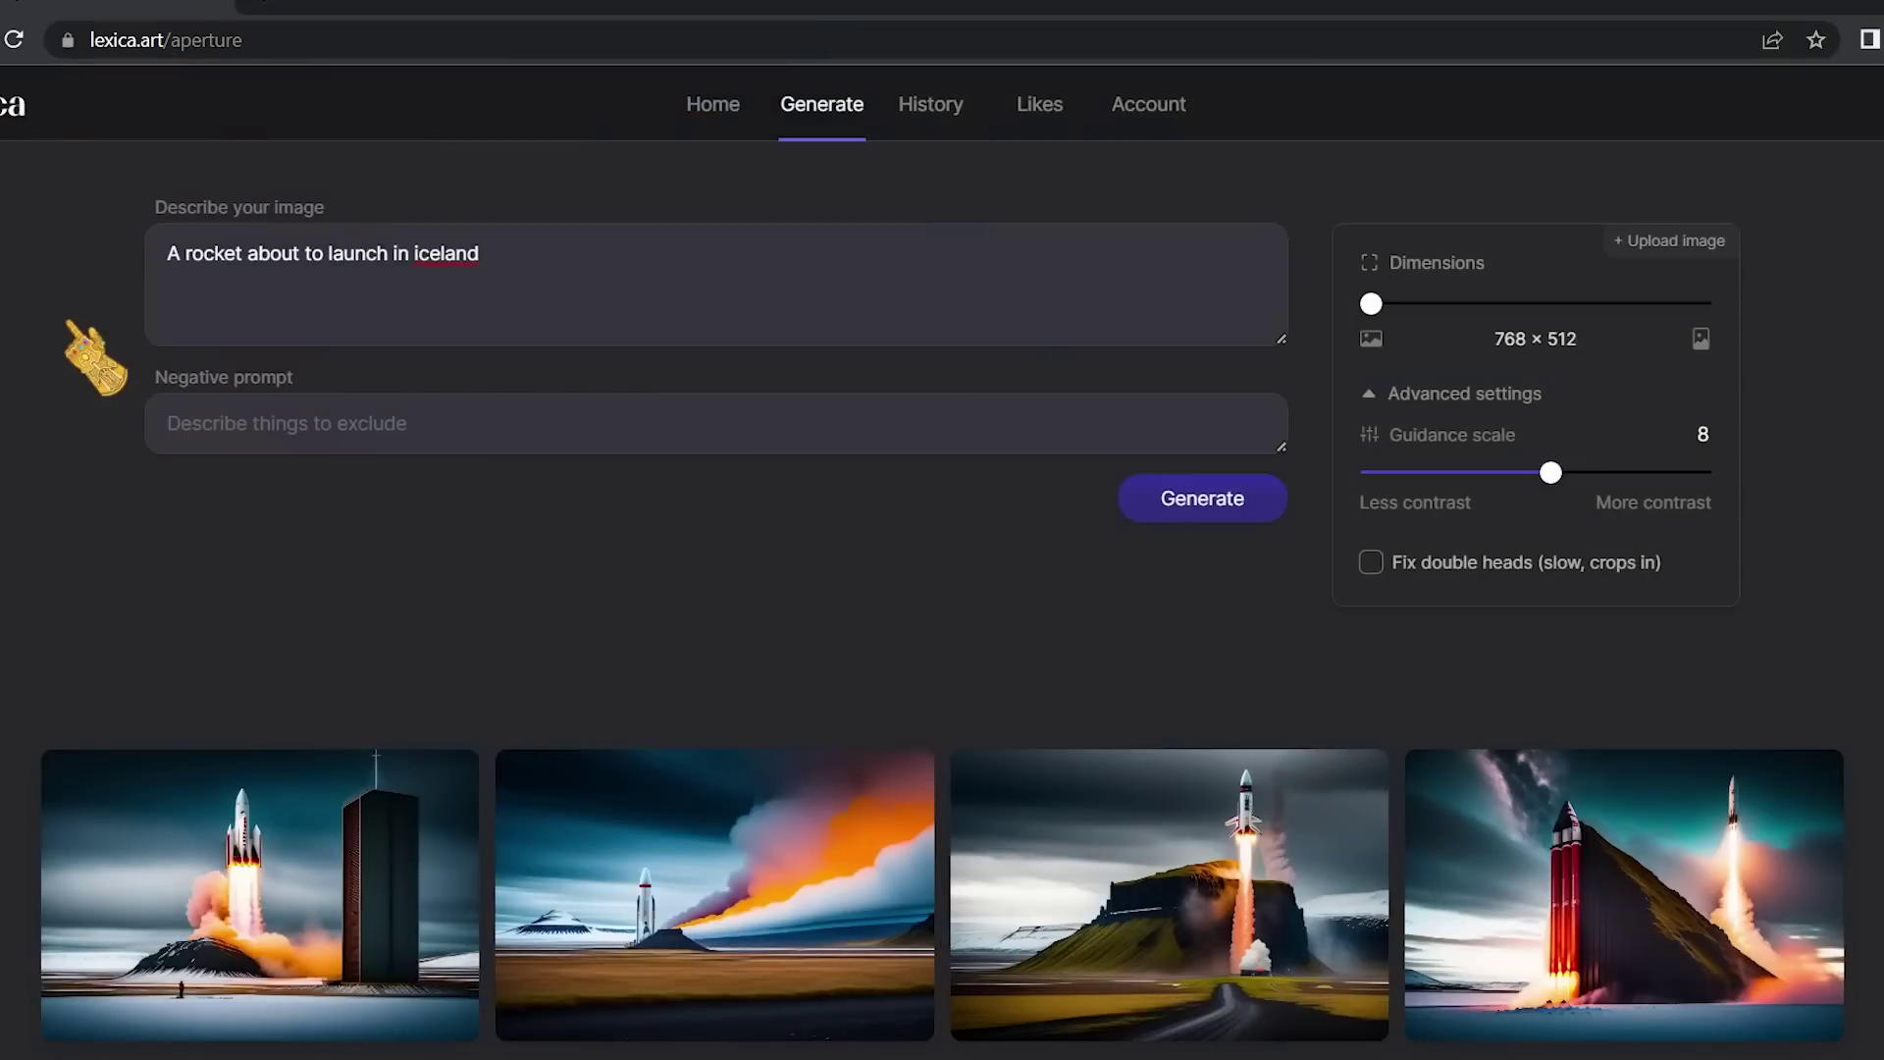
{"action": "scroll", "coordinate": [71, 324], "scroll_direction": "down", "scroll_amount": 2}
{"action": "scroll", "coordinate": [71, 324], "scroll_direction": "up", "scroll_amount": 2}
Review the rocket prompt and its dimensions setting, and enlarge the fourth and second rocket images.
{"action": "left_click", "coordinate": [155, 248]}
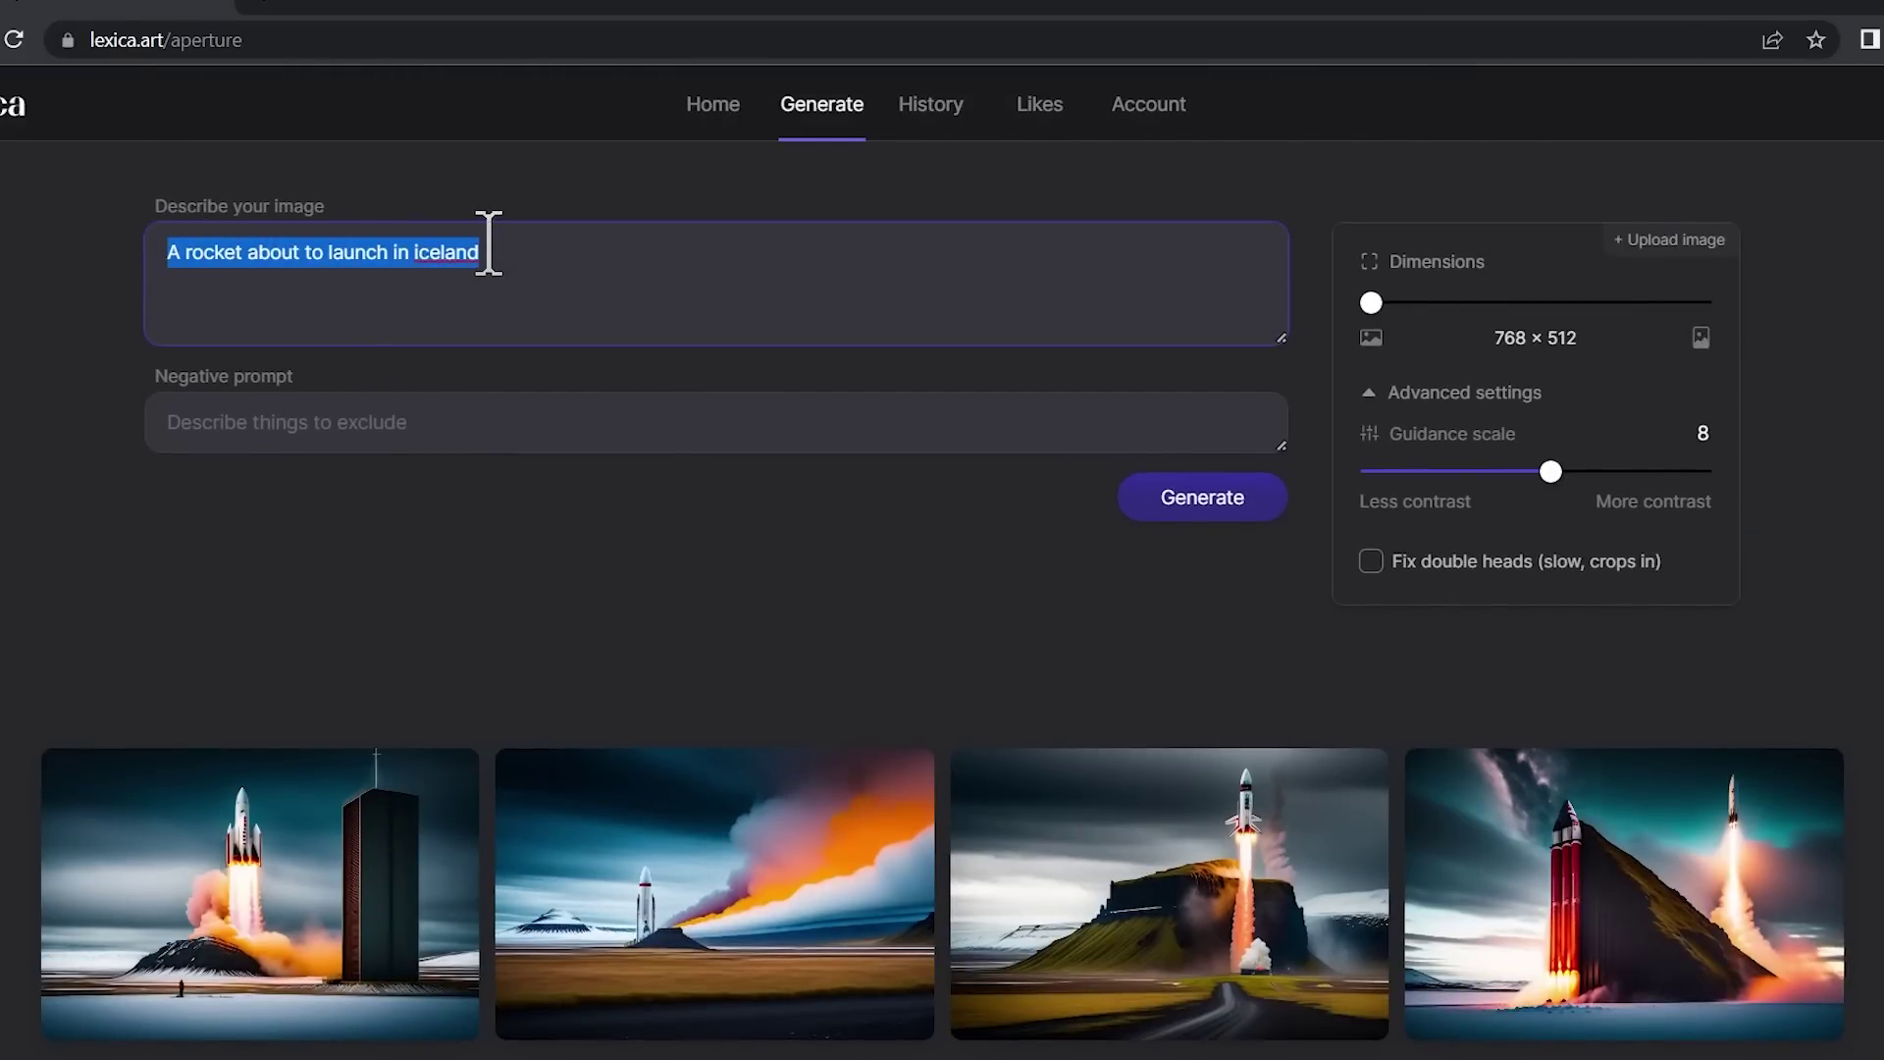
{"action": "left_click_drag", "start_coordinate": [1371, 302], "coordinate": [1708, 302]}
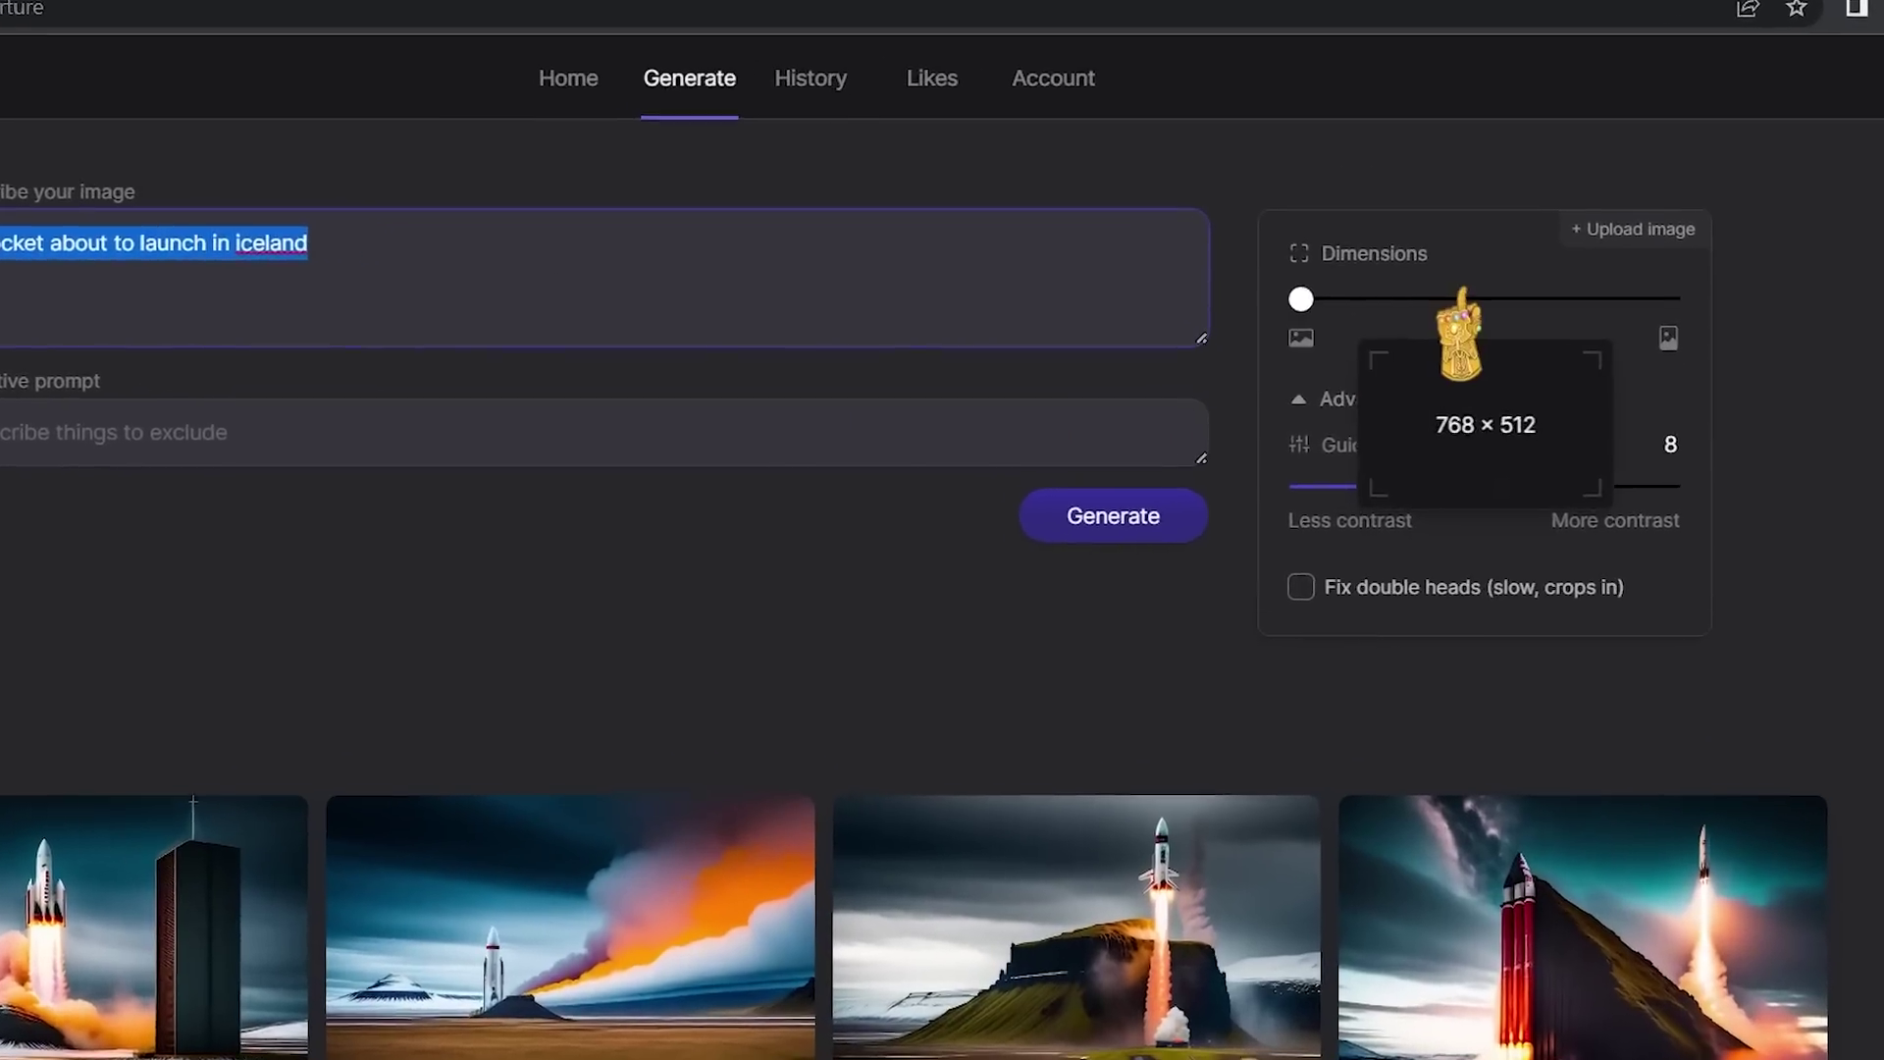
{"action": "left_click_drag", "start_coordinate": [1575, 287], "coordinate": [790, 196]}
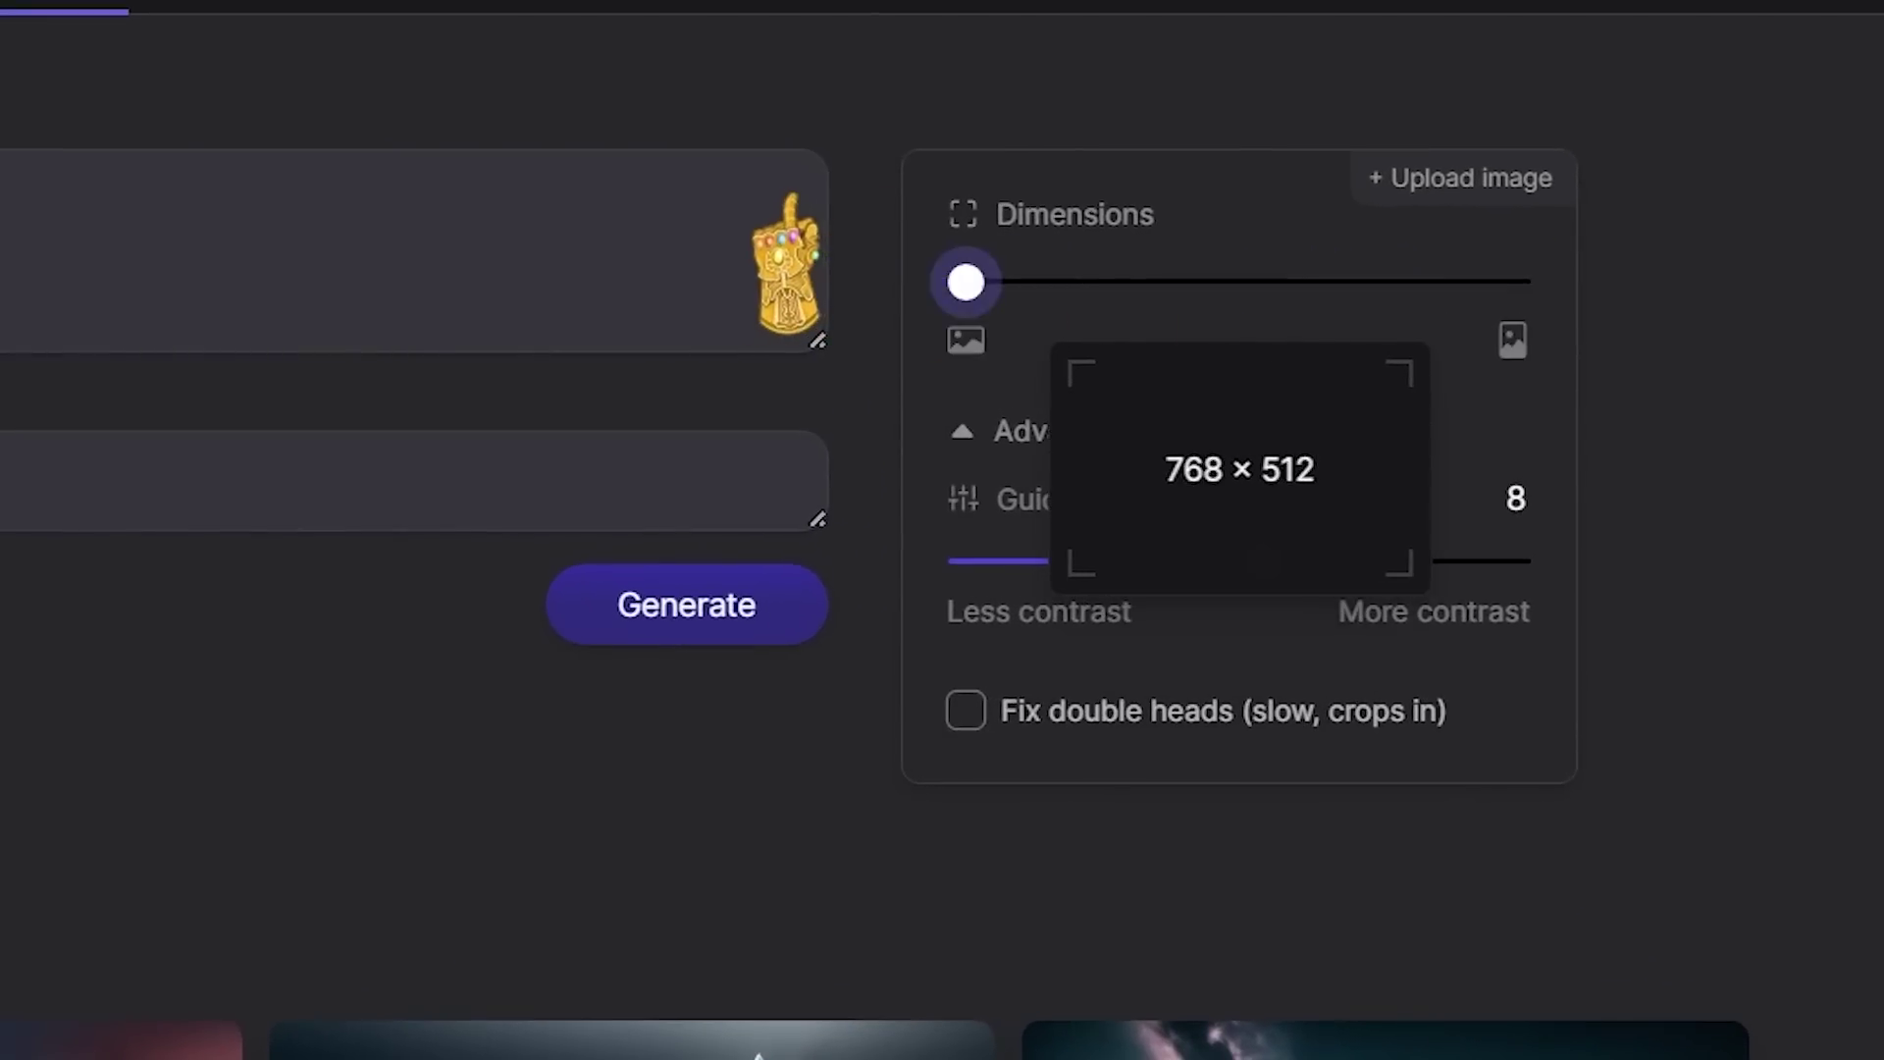
{"action": "scroll", "coordinate": [942, 530], "scroll_direction": "down", "scroll_amount": 3}
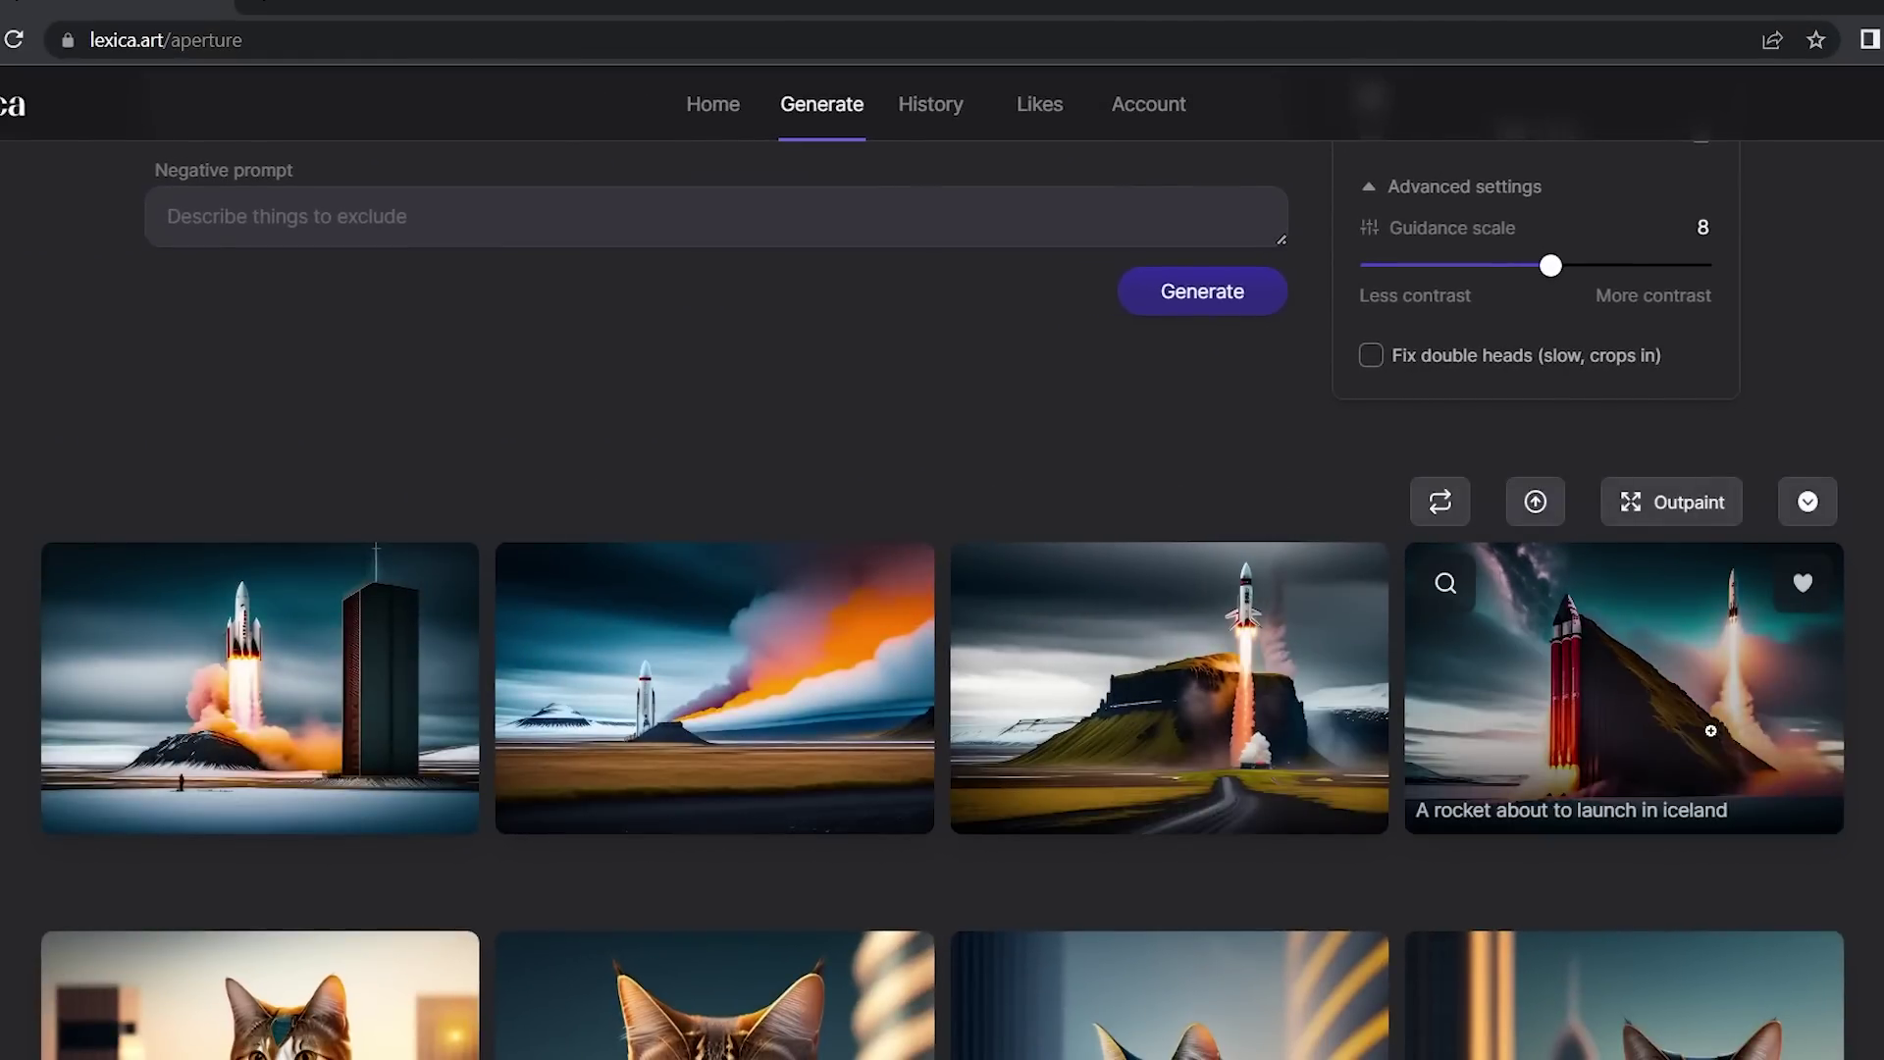
{"action": "left_click", "coordinate": [1649, 773]}
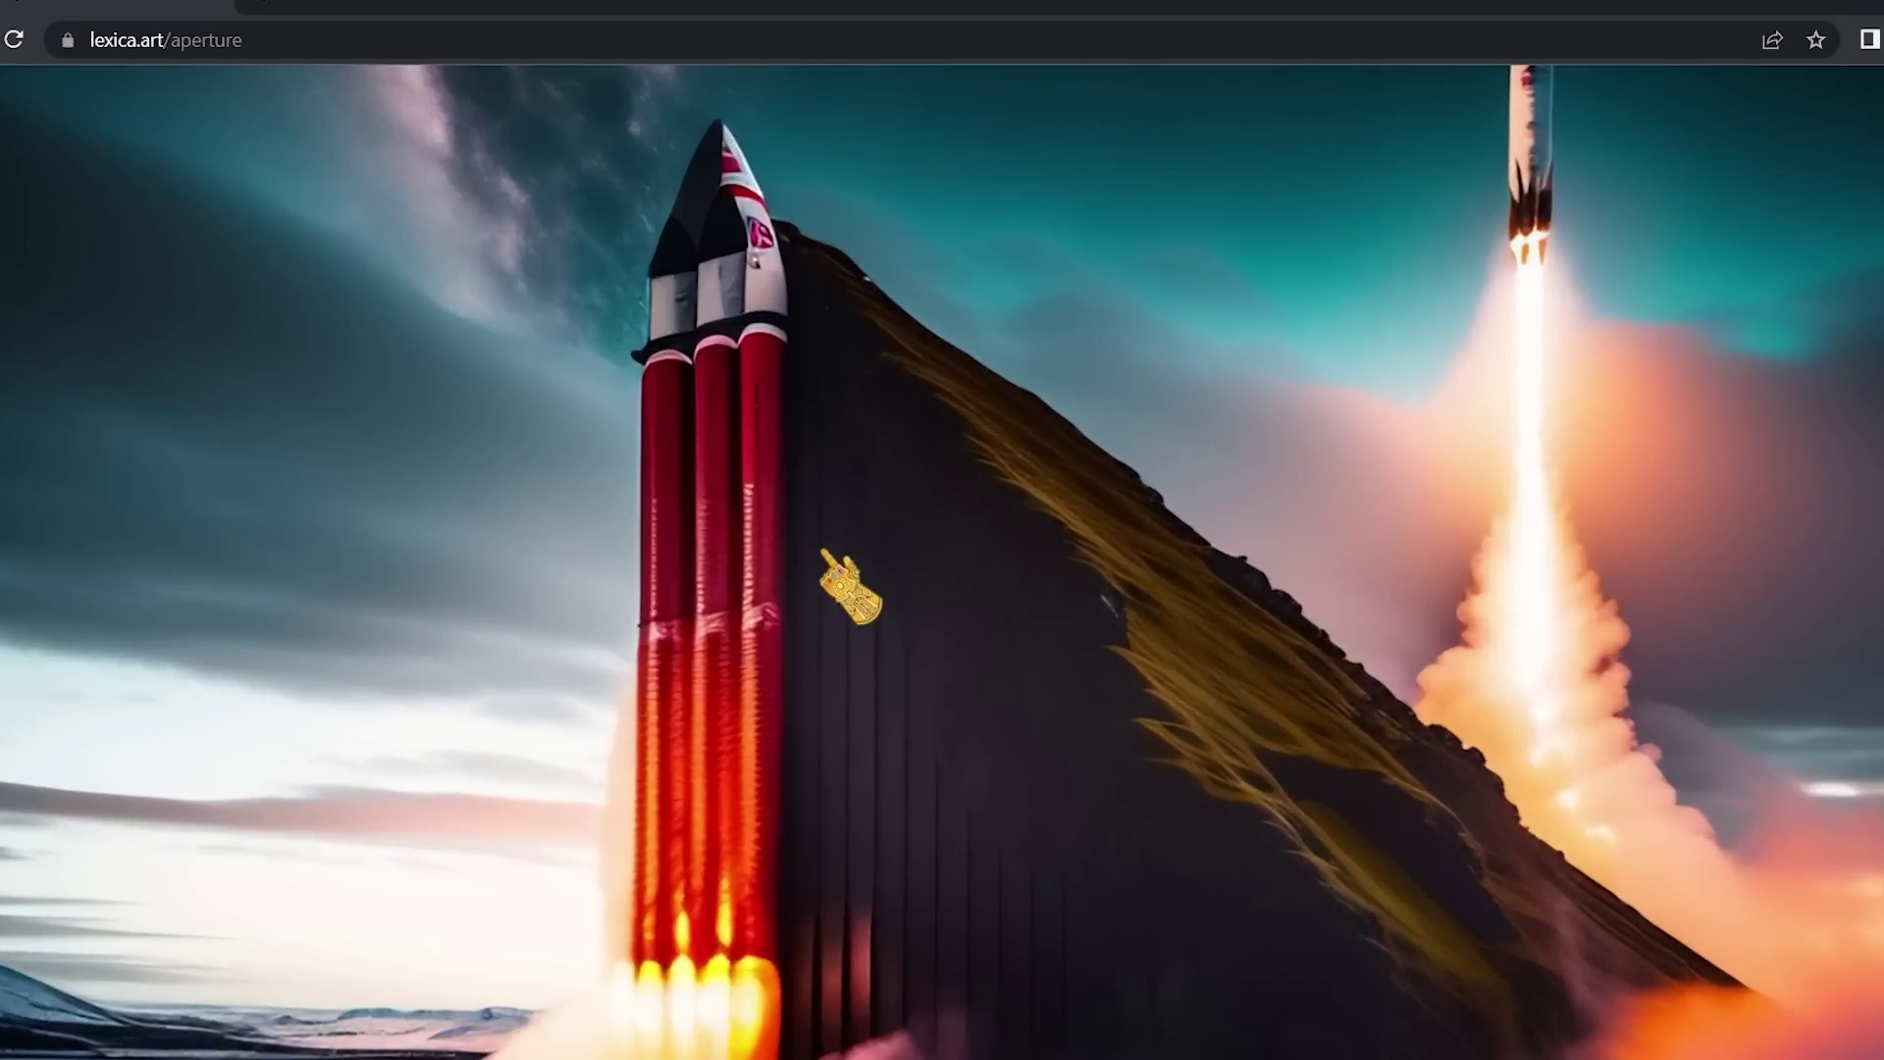
{"action": "left_click", "coordinate": [830, 554]}
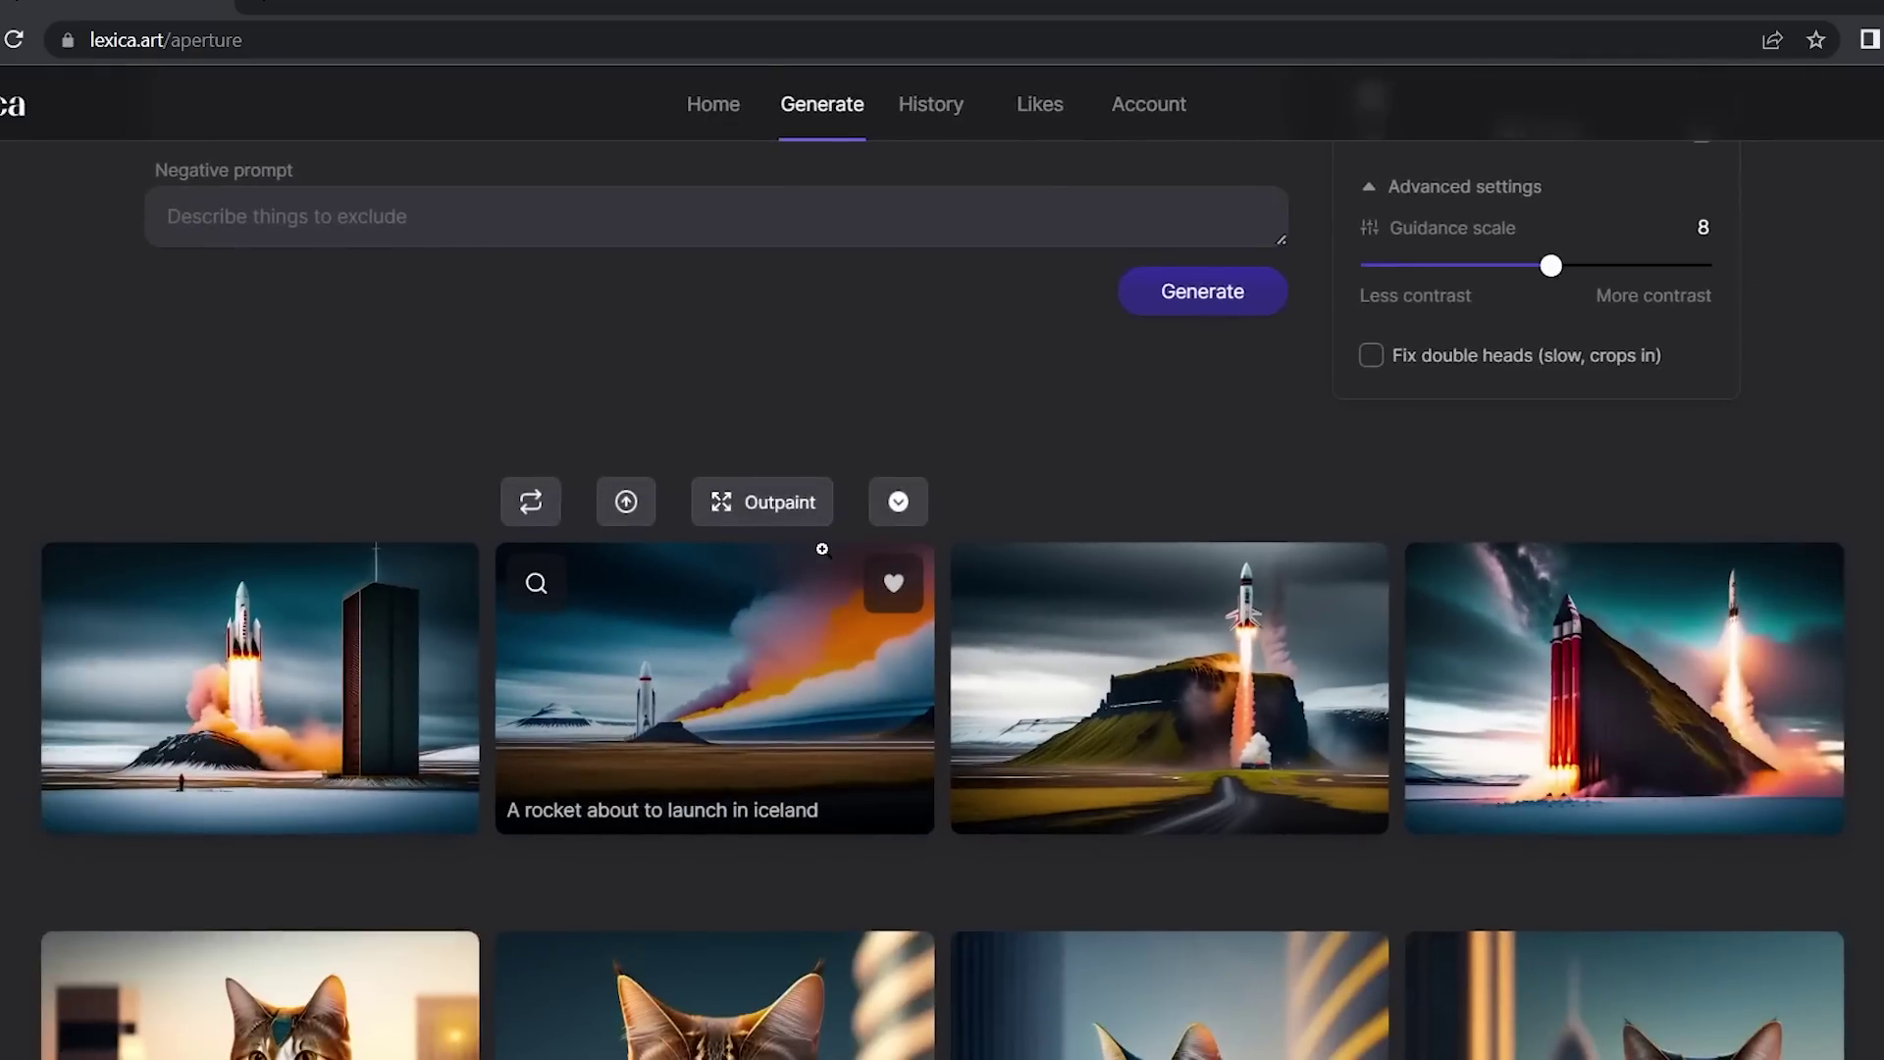
{"action": "left_click", "coordinate": [677, 652]}
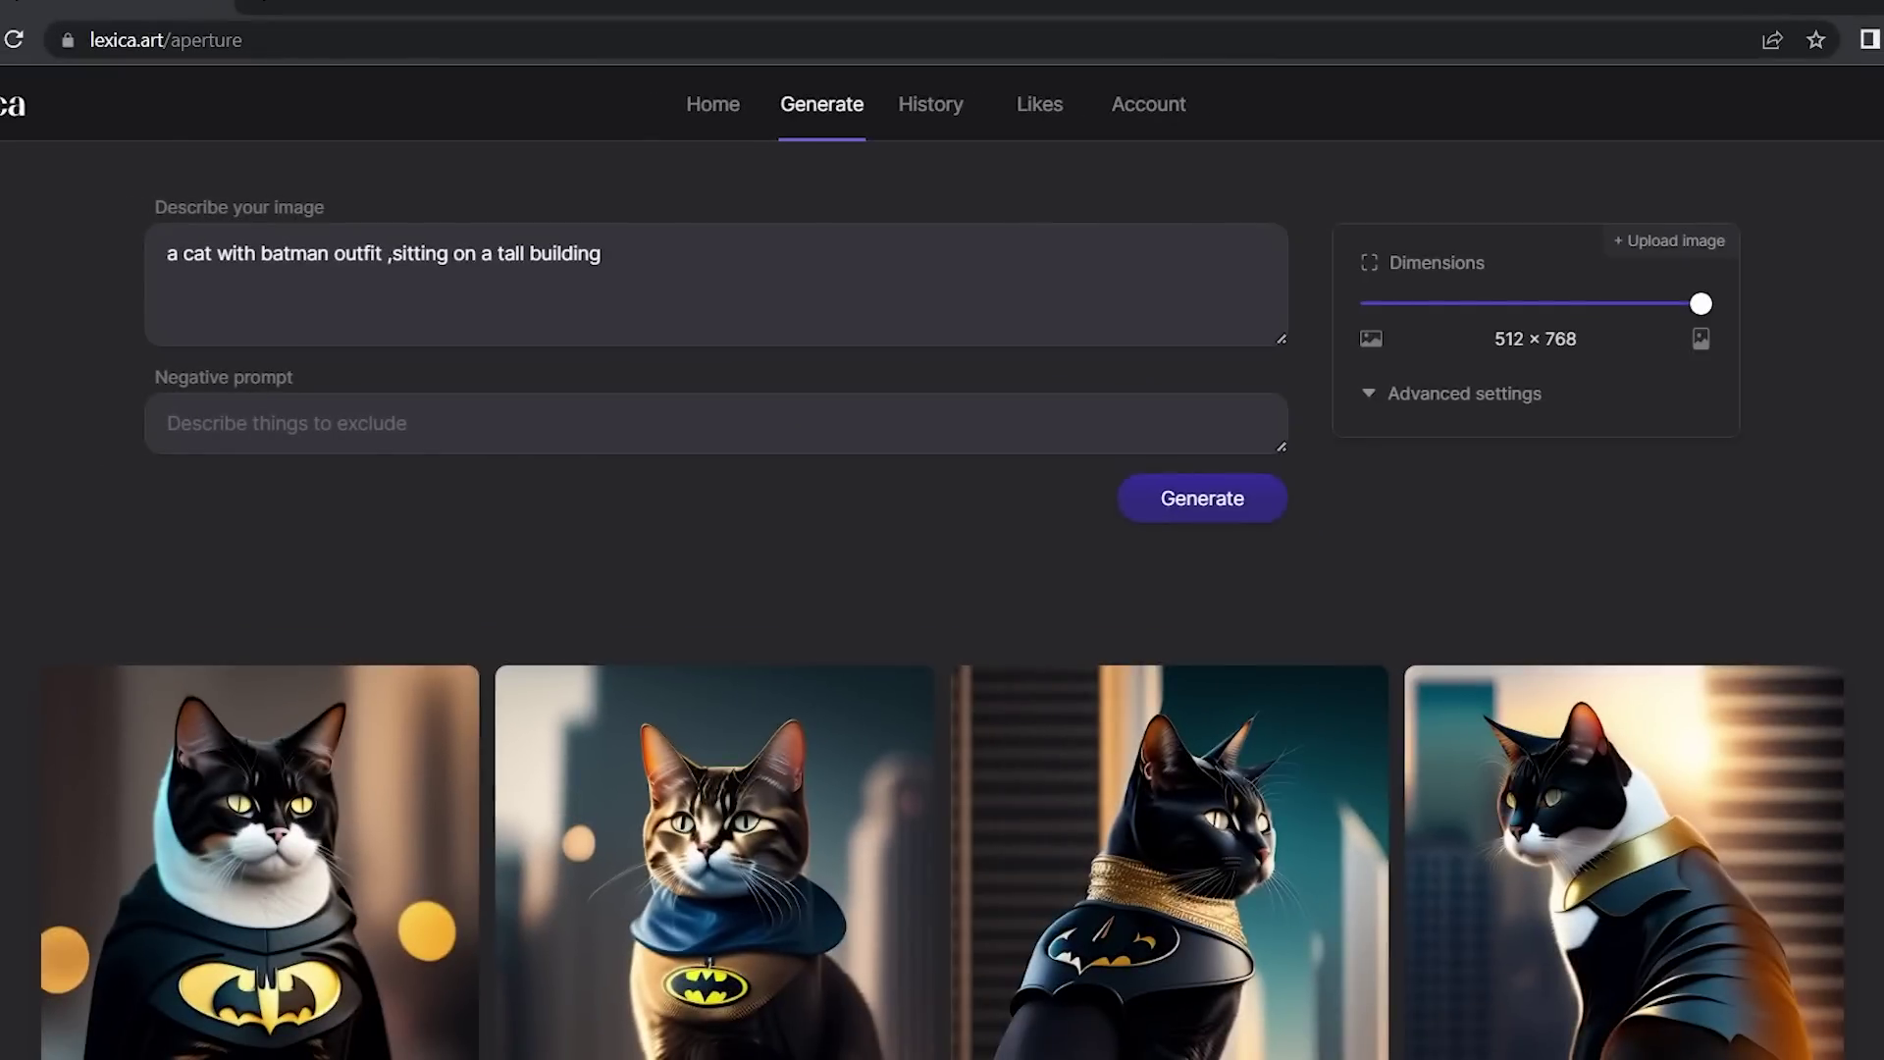
Upscale the third image of the new Batman-outfit cat set and generate variations of it.
{"action": "scroll", "coordinate": [189, 126], "scroll_direction": "down", "scroll_amount": 5}
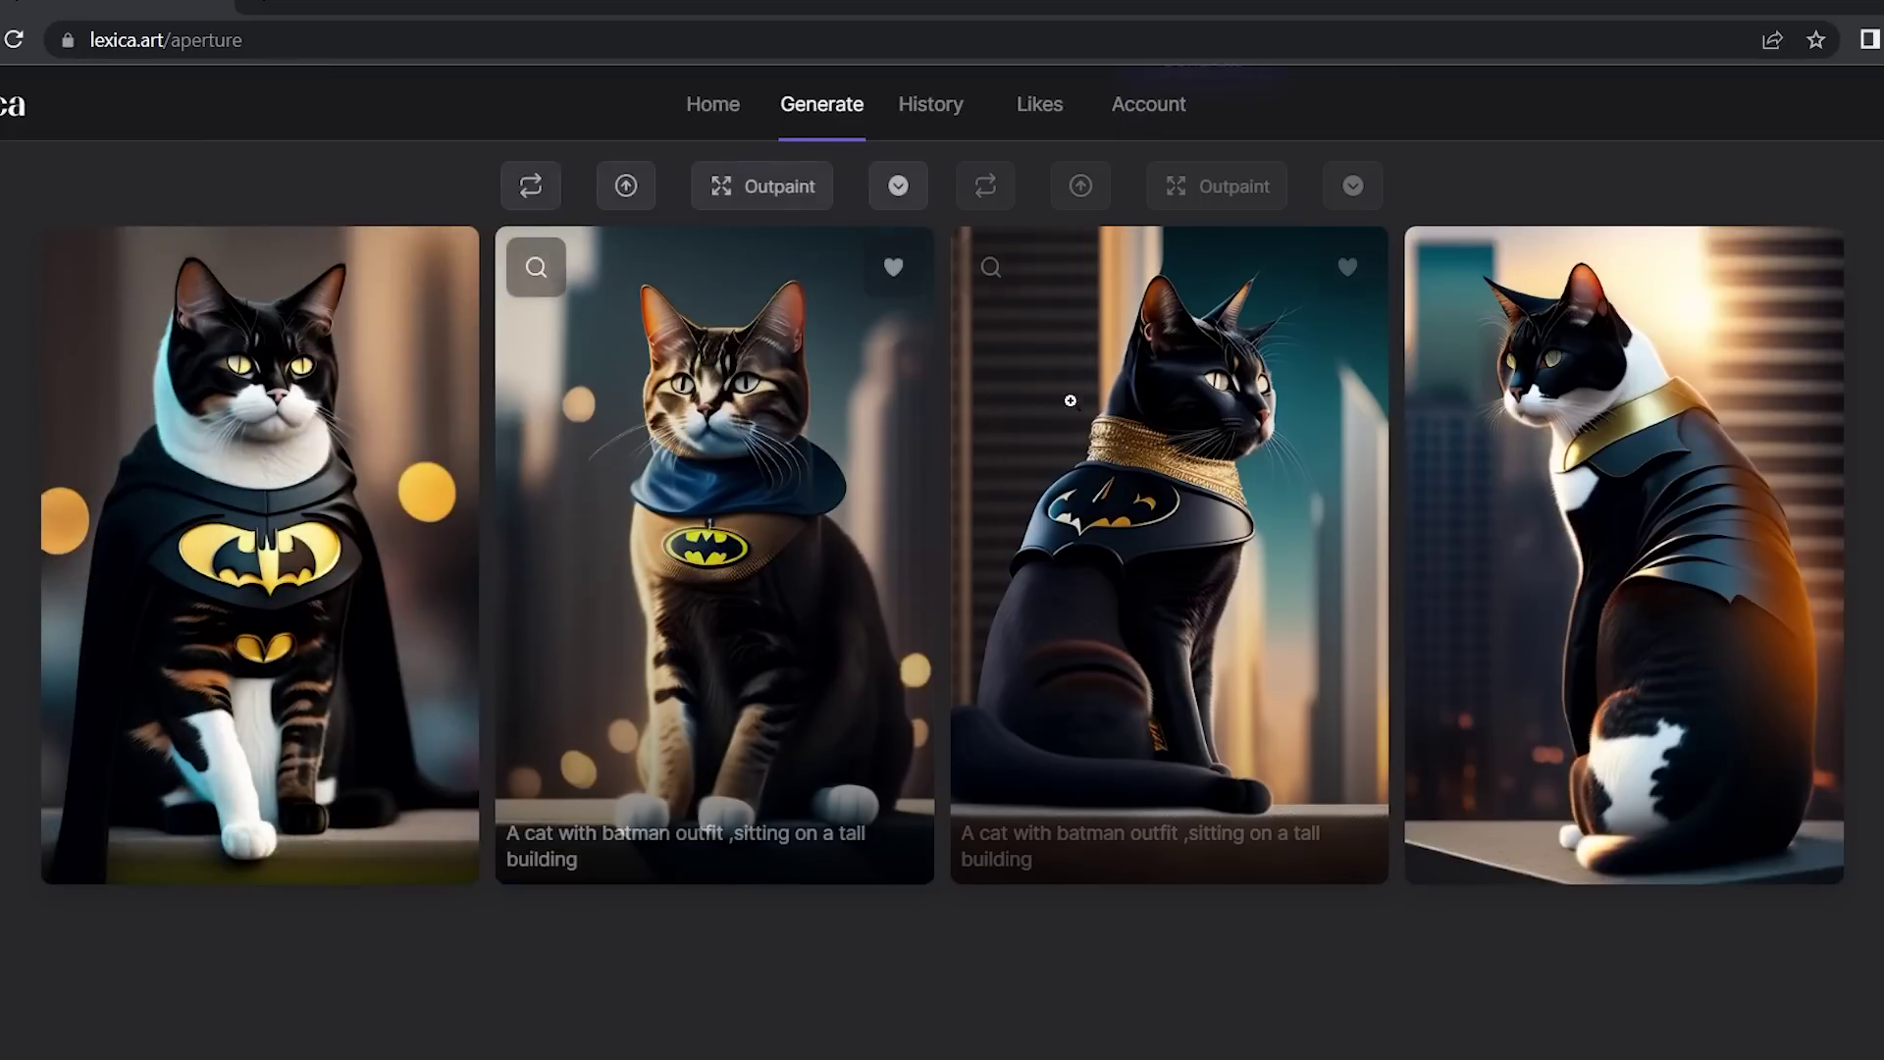
{"action": "scroll", "coordinate": [285, 440], "scroll_direction": "up", "scroll_amount": 5}
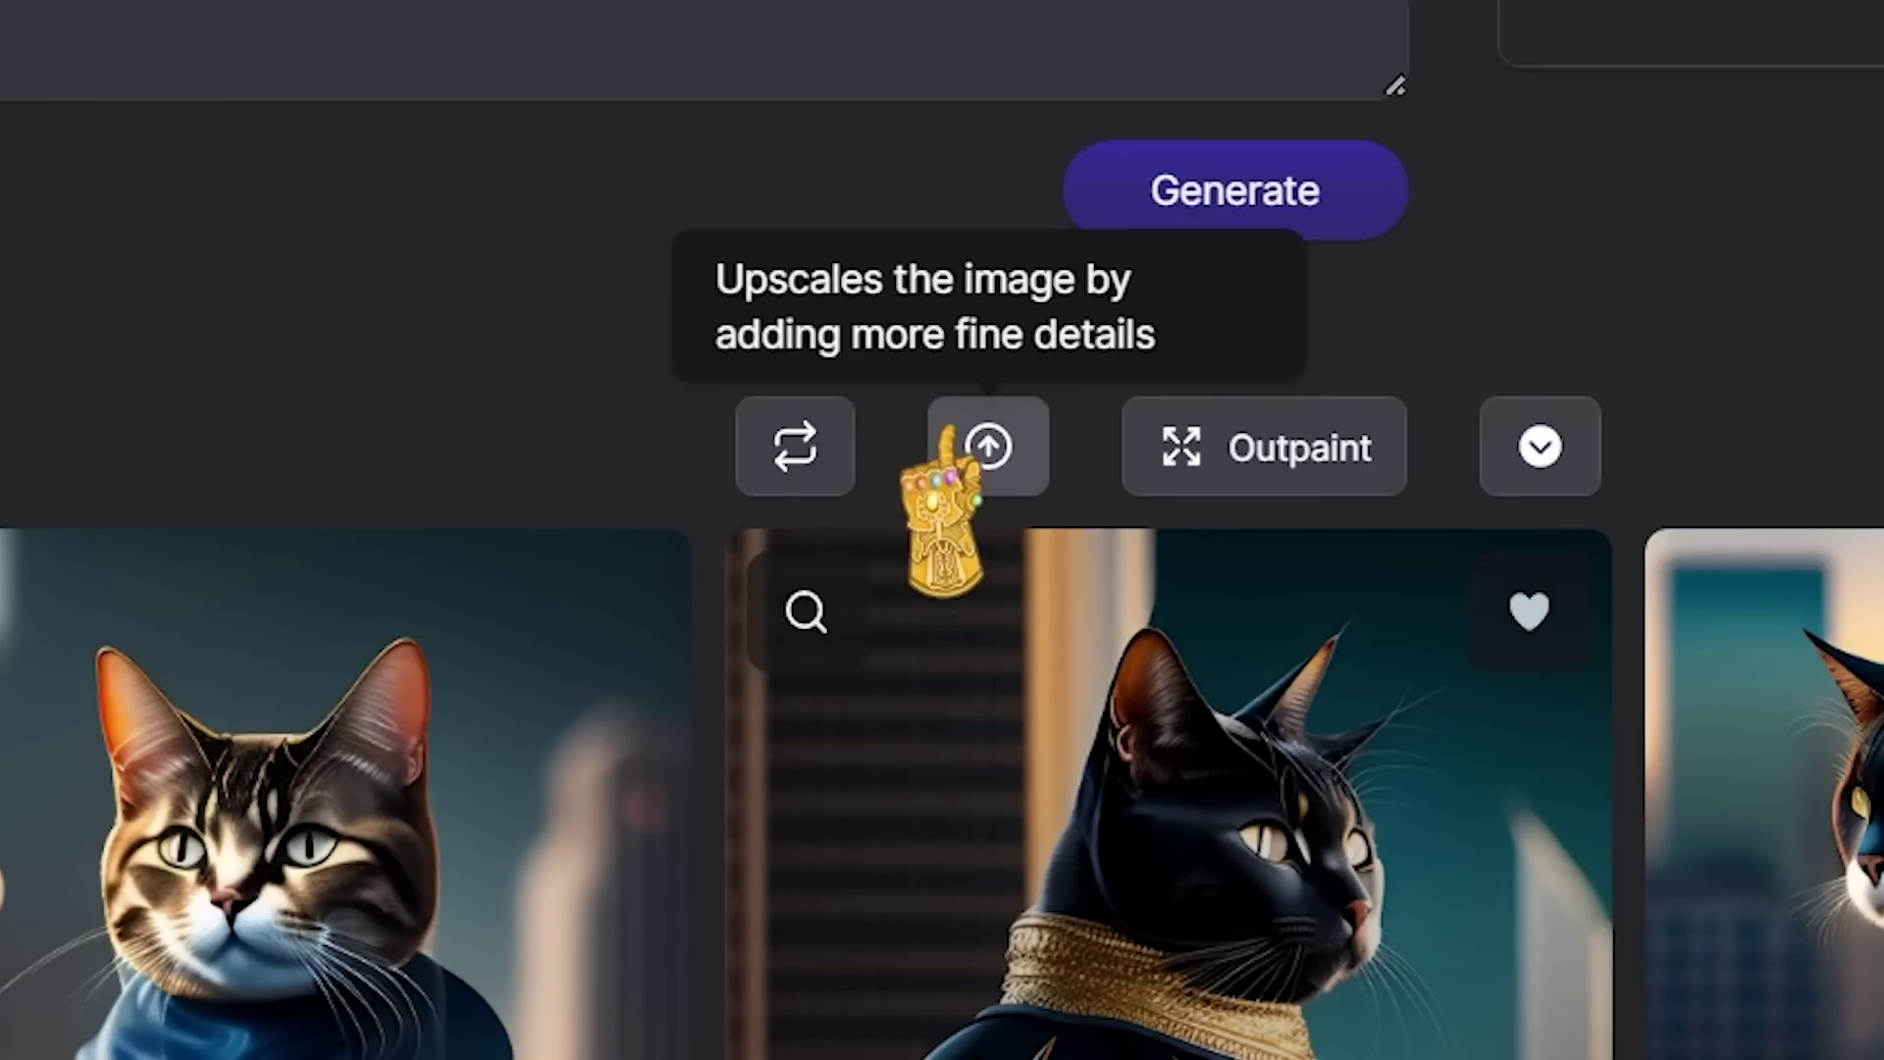
{"action": "left_click", "coordinate": [991, 448]}
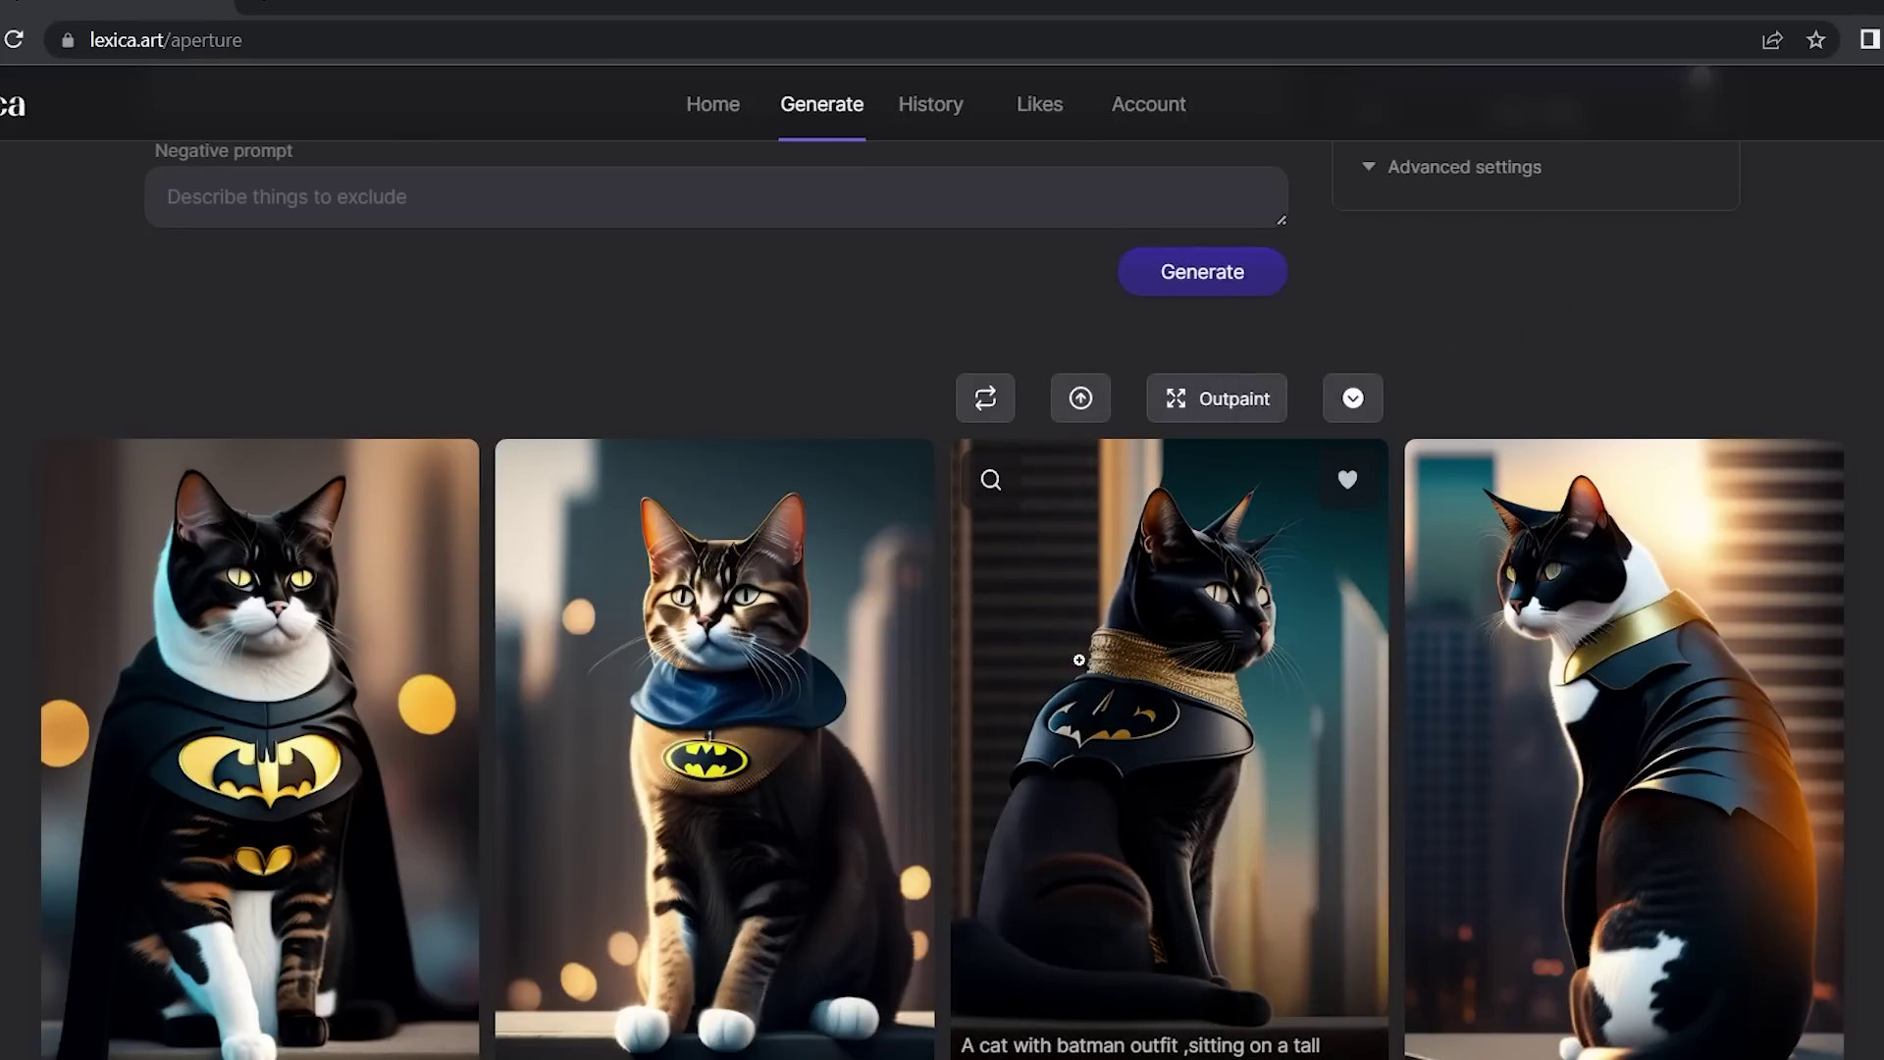
{"action": "left_click", "coordinate": [986, 401]}
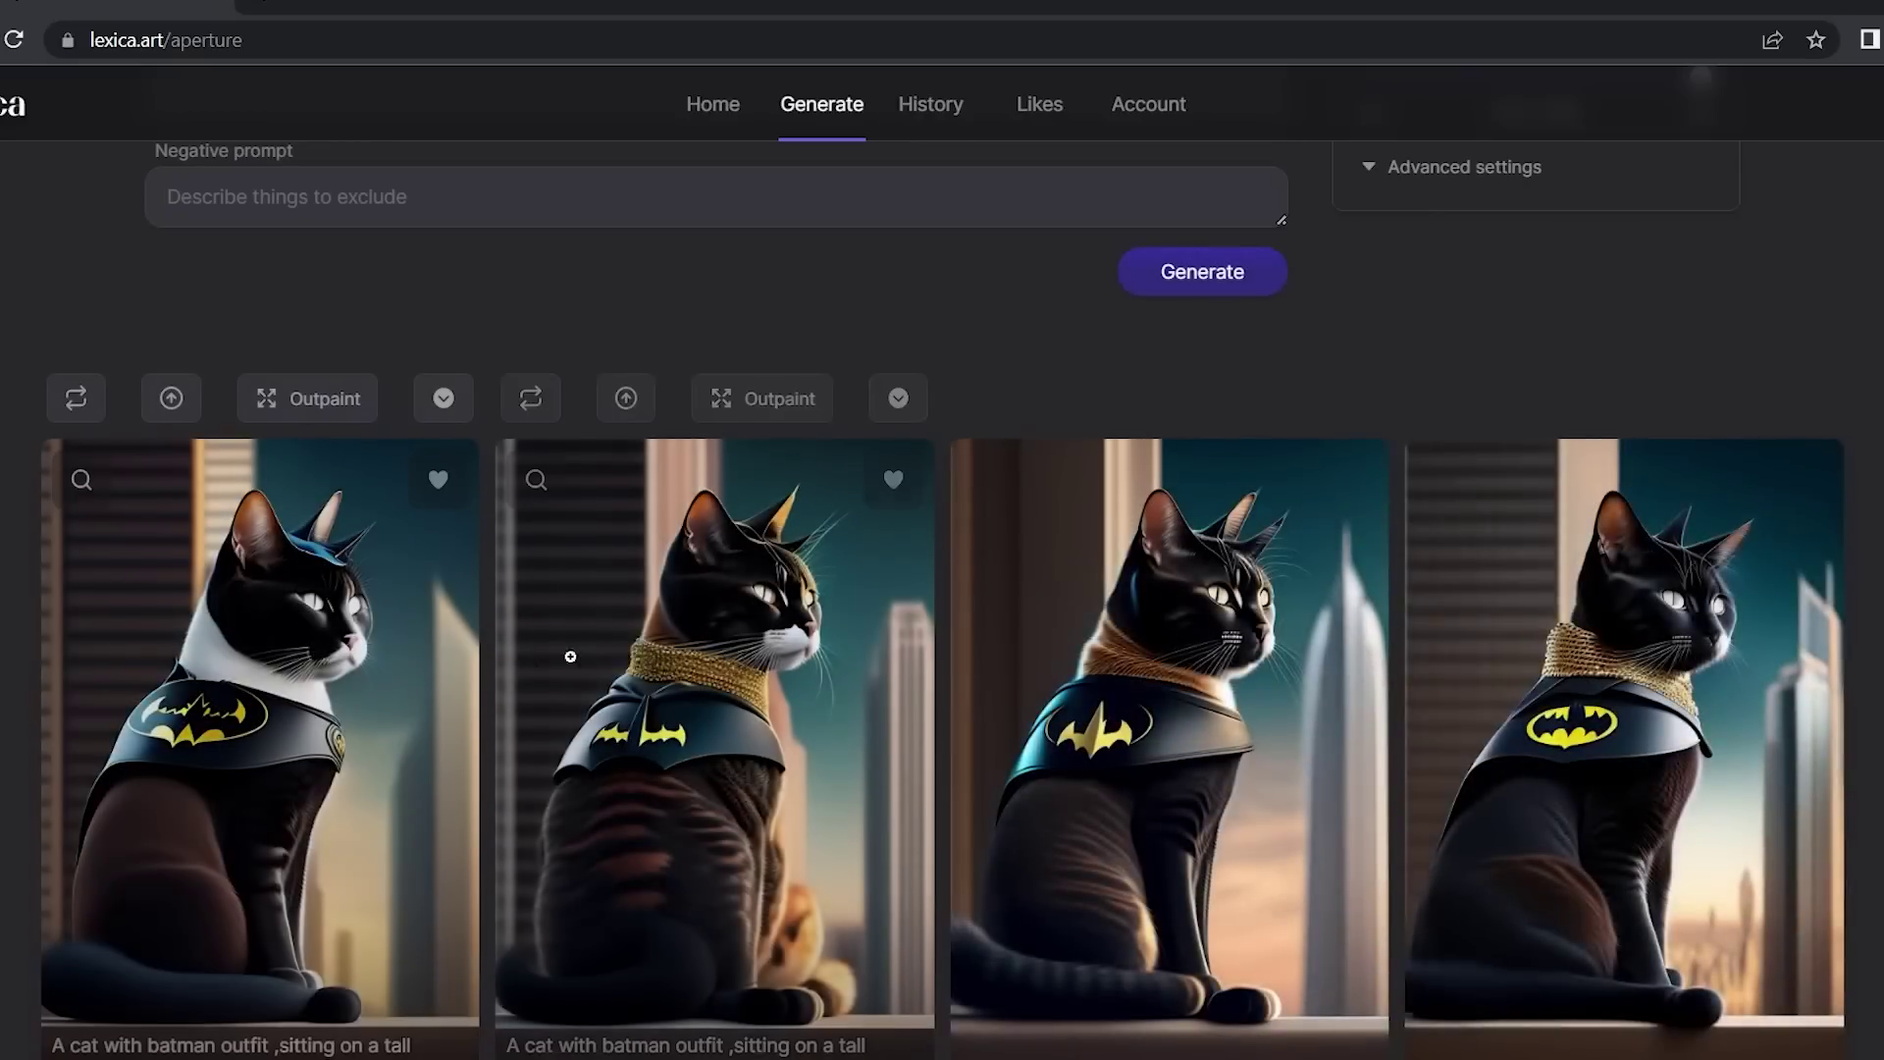
View the generated variations of the side-facing cat one by one at full size, and return to the results.
{"action": "scroll", "coordinate": [686, 687], "scroll_direction": "down", "scroll_amount": 2}
{"action": "left_click", "coordinate": [218, 520]}
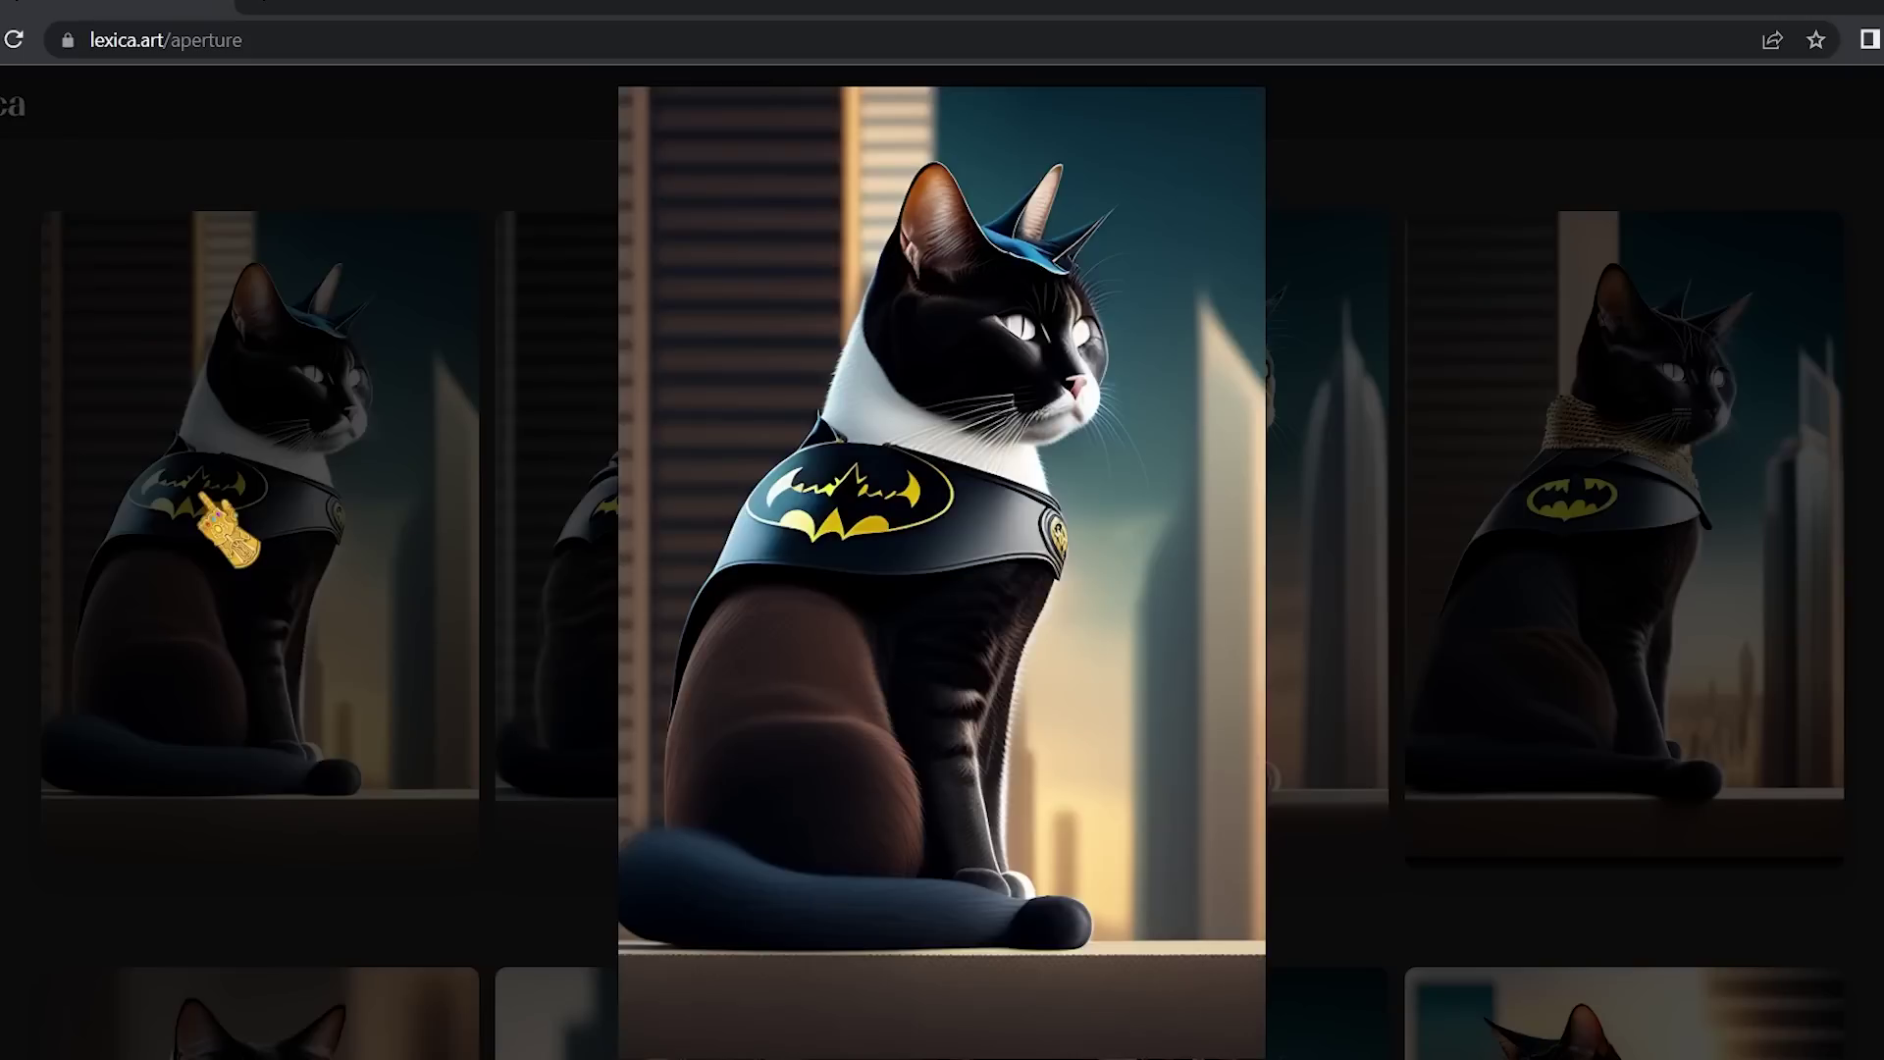
{"action": "key", "text": "Right"}
{"action": "key", "text": "Right"}
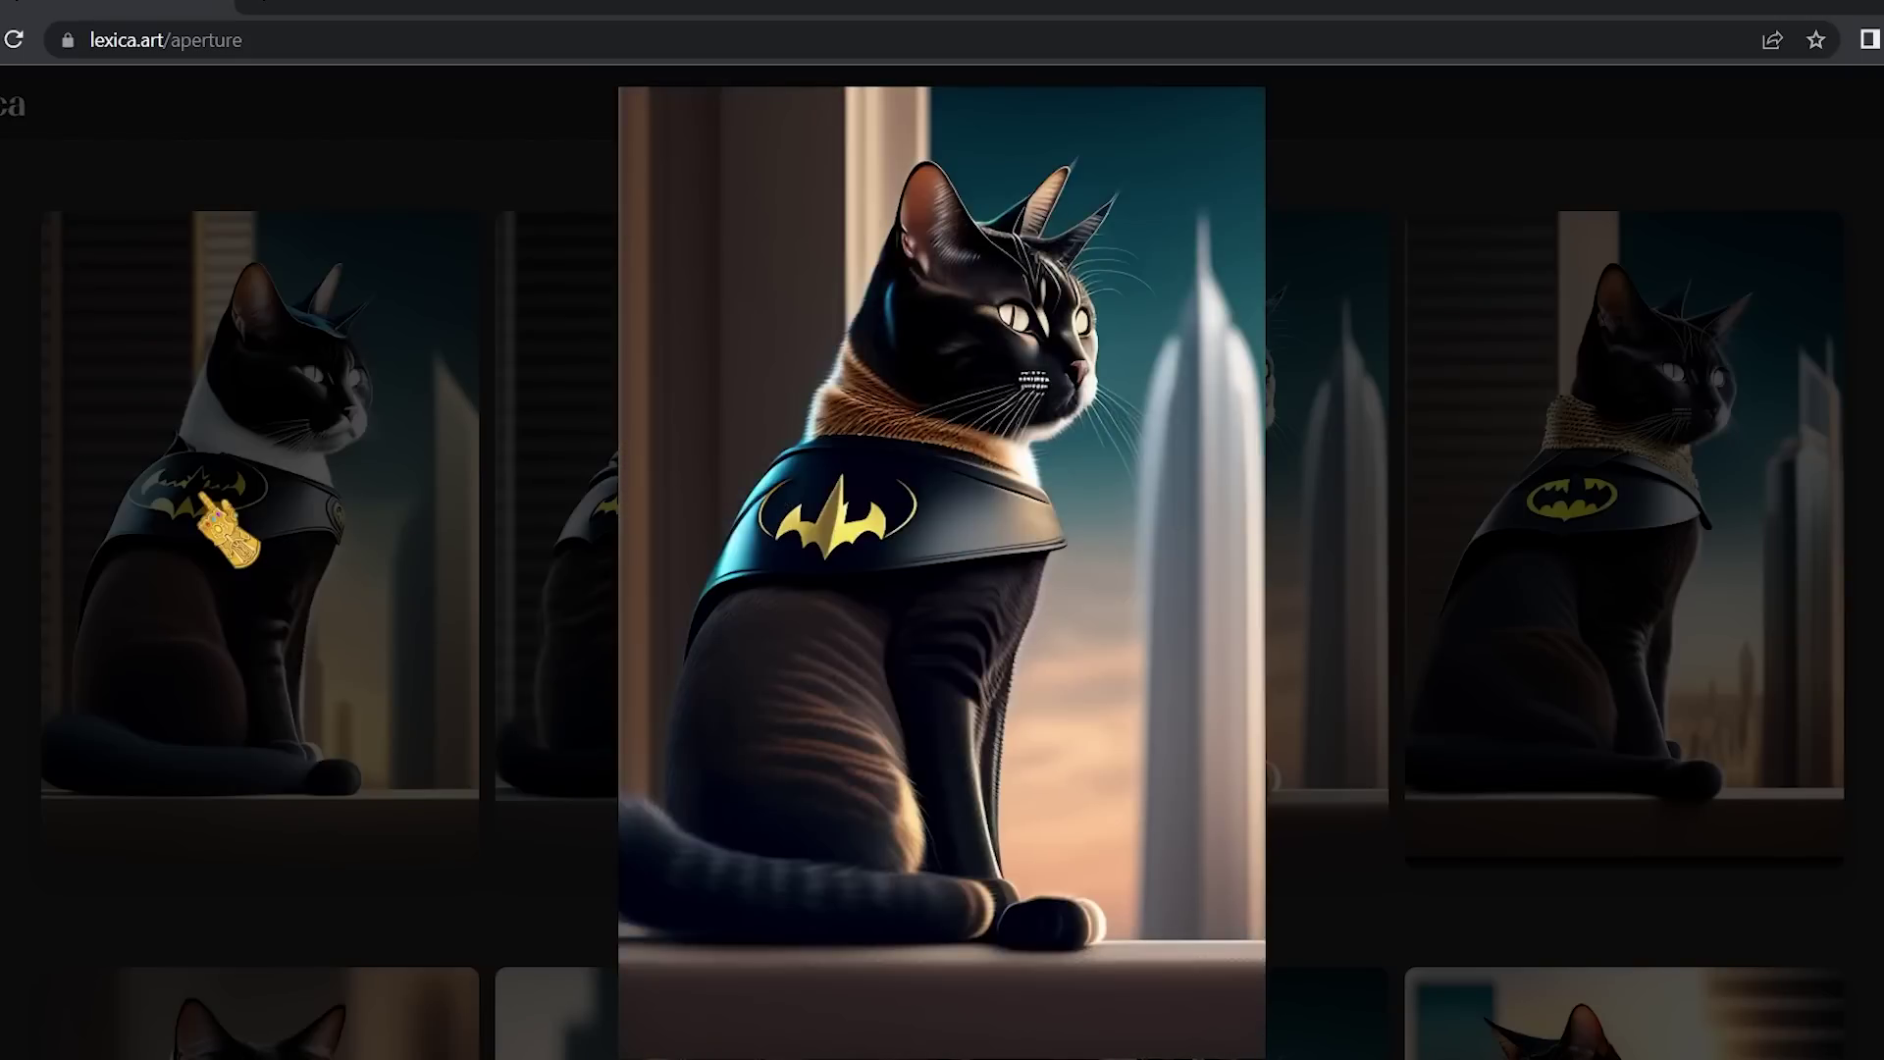
{"action": "key", "text": "Right"}
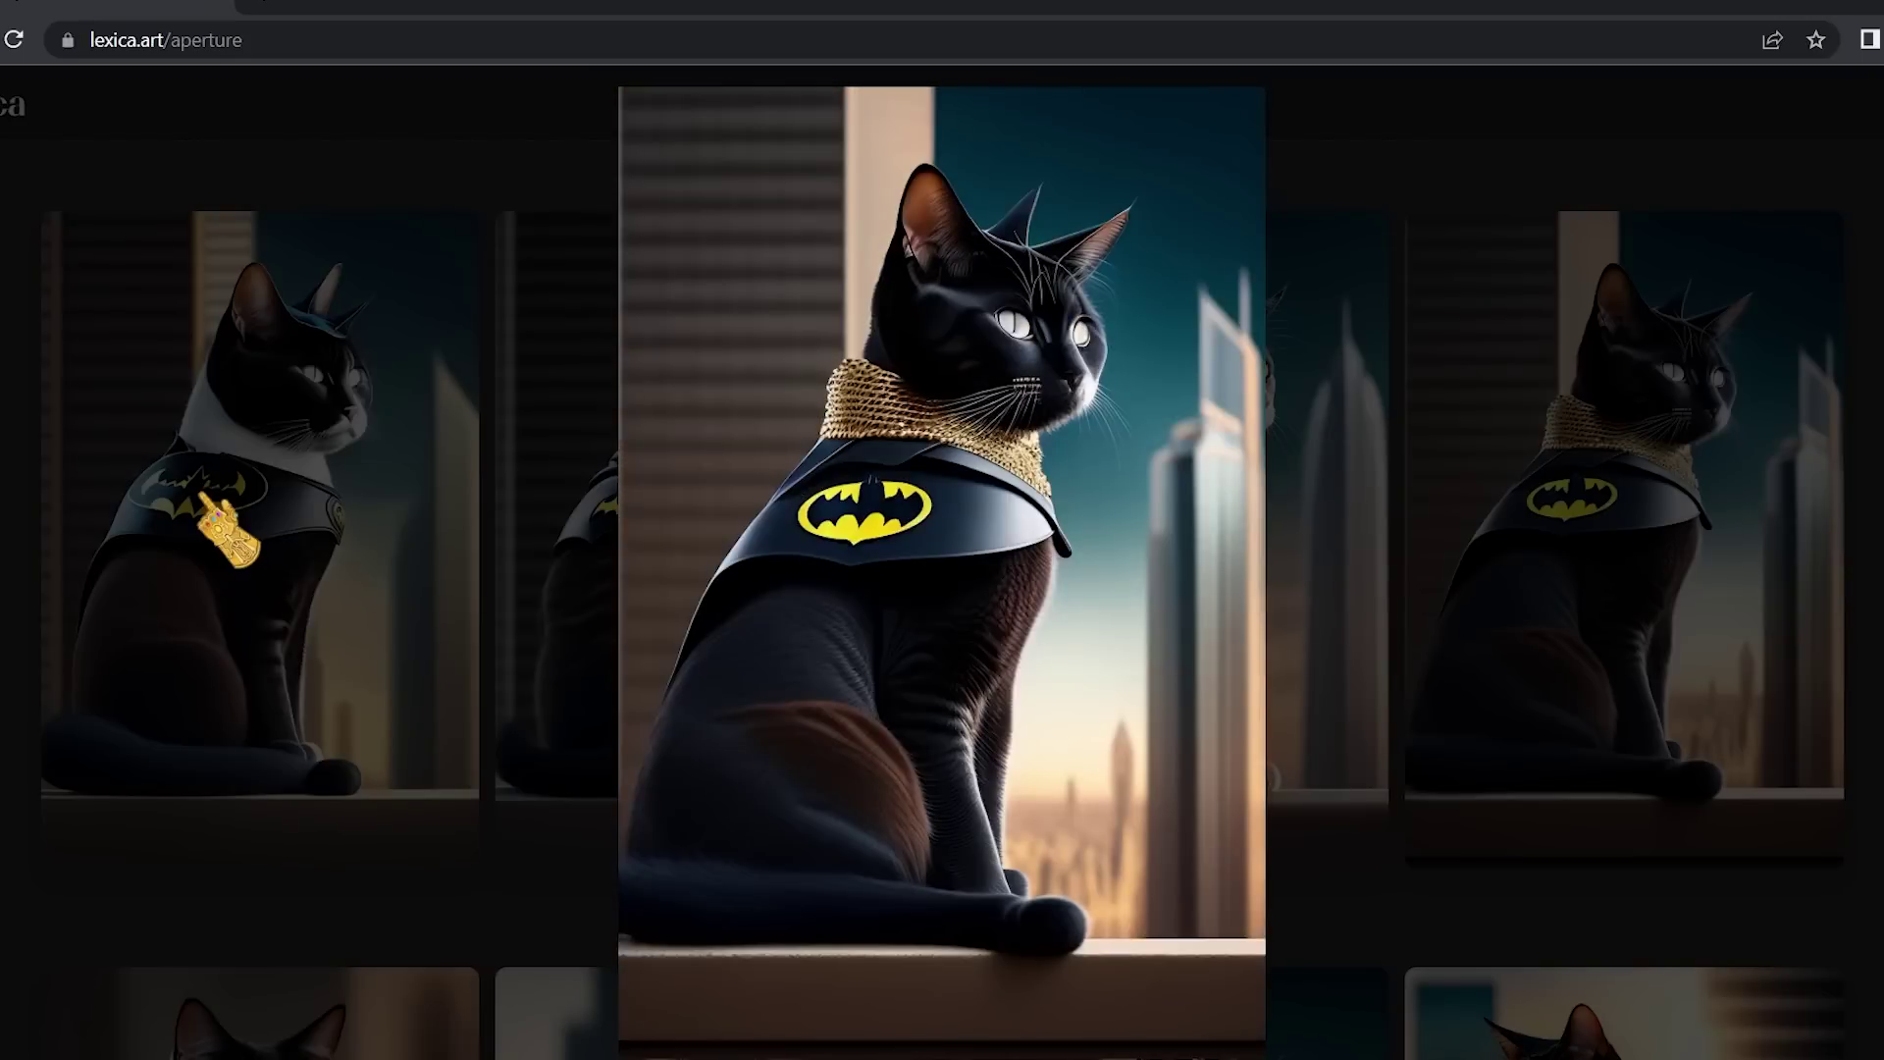
{"action": "key", "text": "Right"}
{"action": "key", "text": "Left"}
{"action": "key", "text": "Escape"}
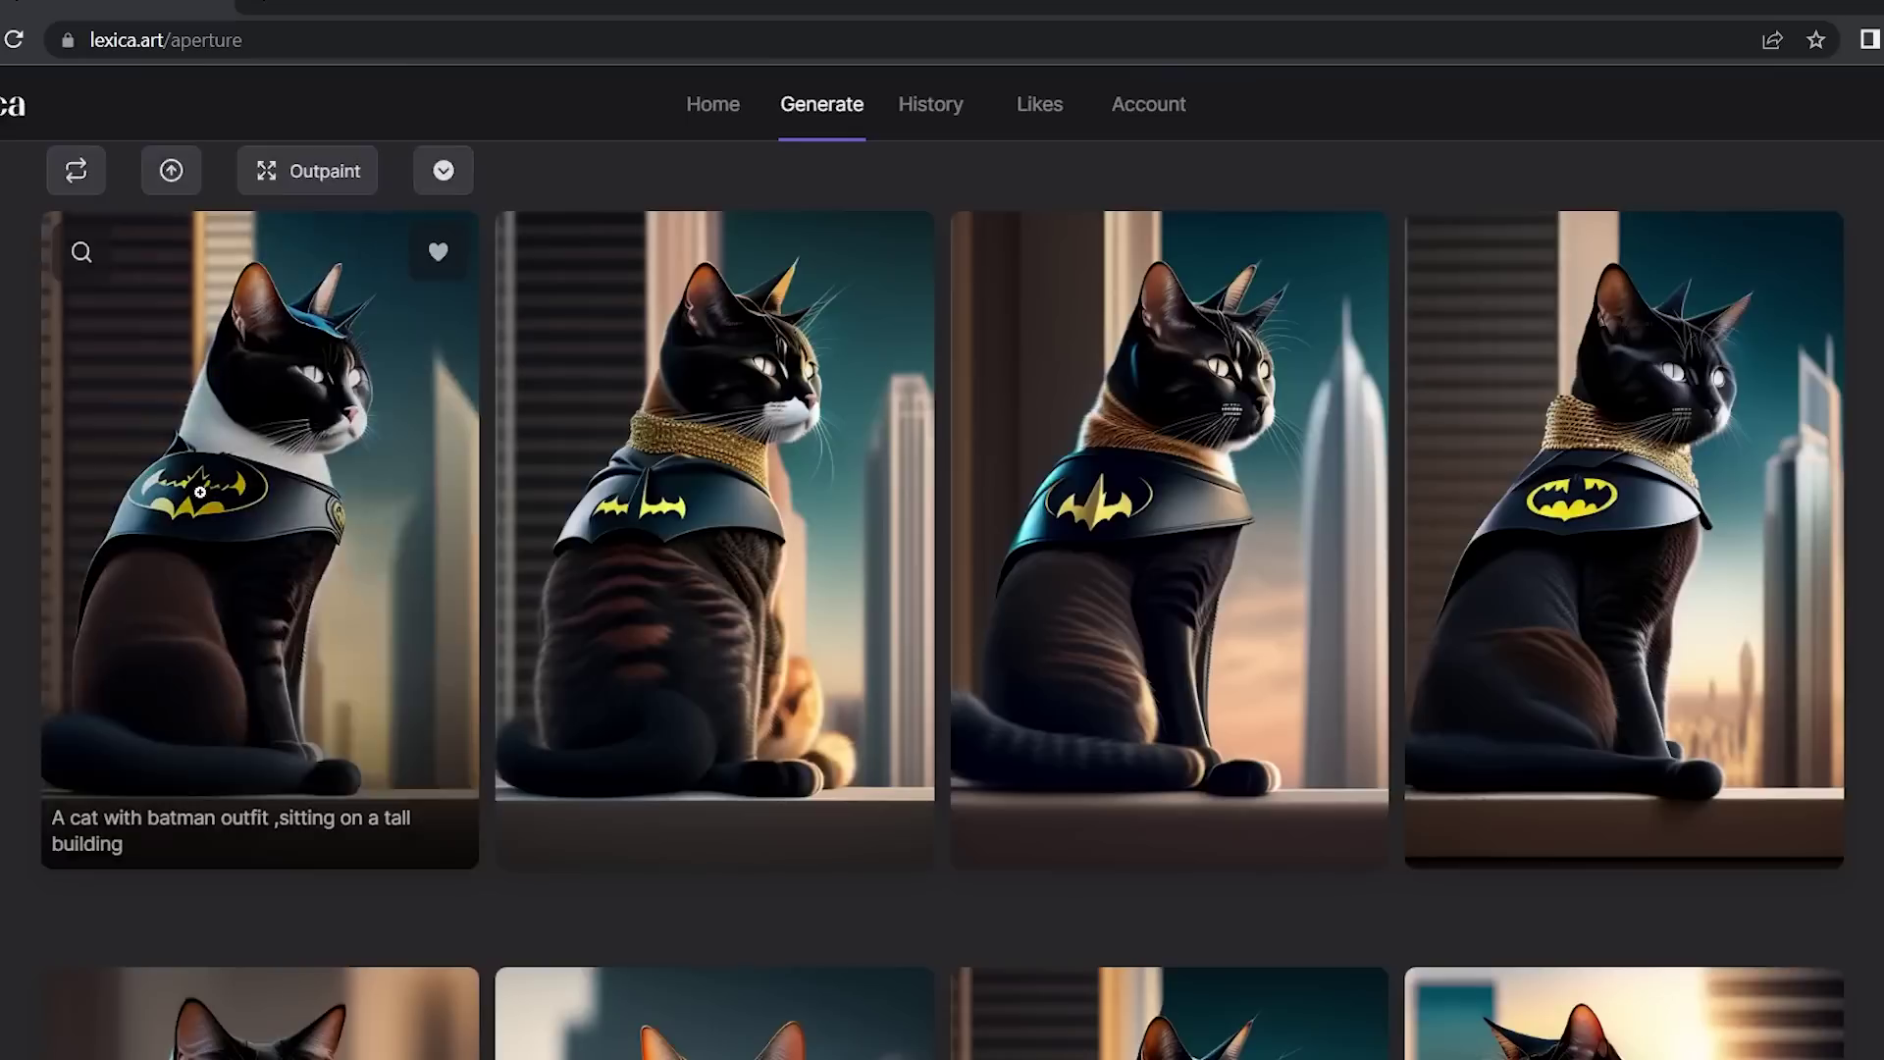
Compare the side-facing cat variations with the original set of Batman-outfit cat images below them.
{"action": "scroll", "coordinate": [1240, 210], "scroll_direction": "down", "scroll_amount": 5}
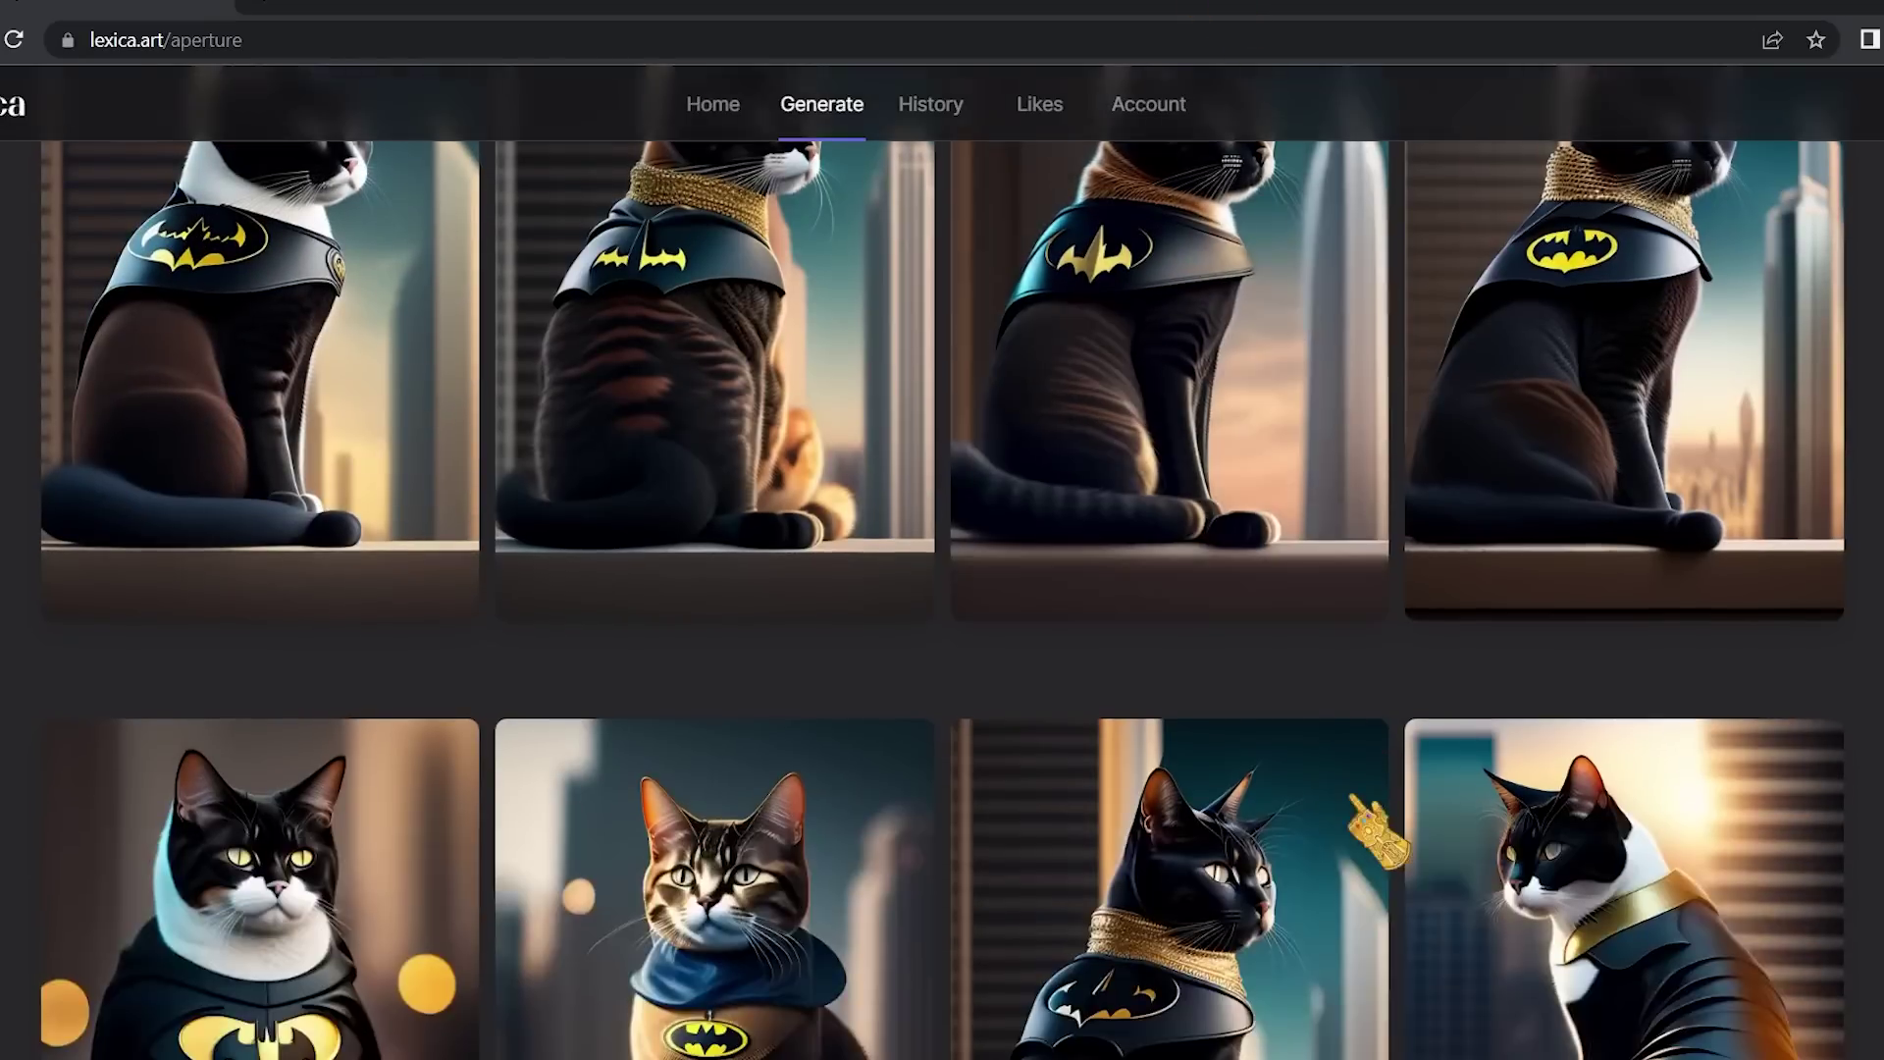
{"action": "scroll", "coordinate": [98, 566], "scroll_direction": "up", "scroll_amount": 6}
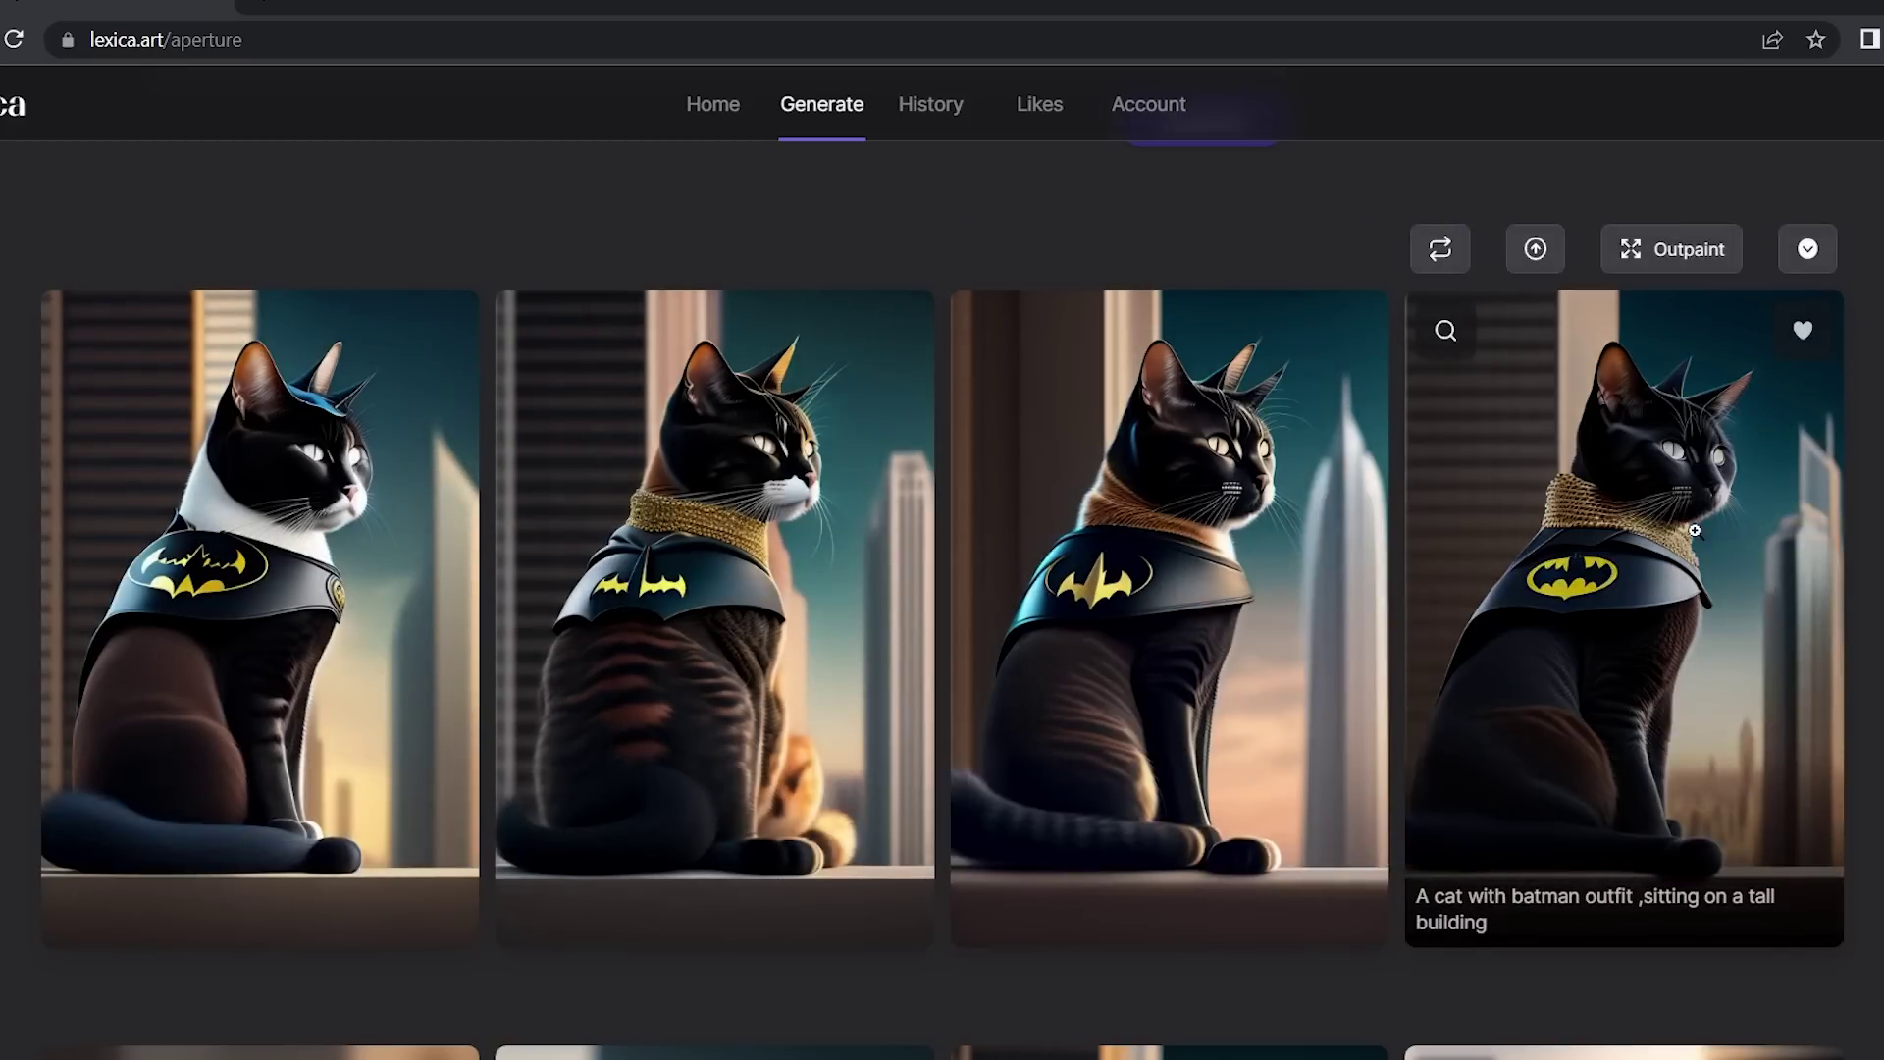
{"action": "scroll", "coordinate": [1237, 549], "scroll_direction": "down", "scroll_amount": 1}
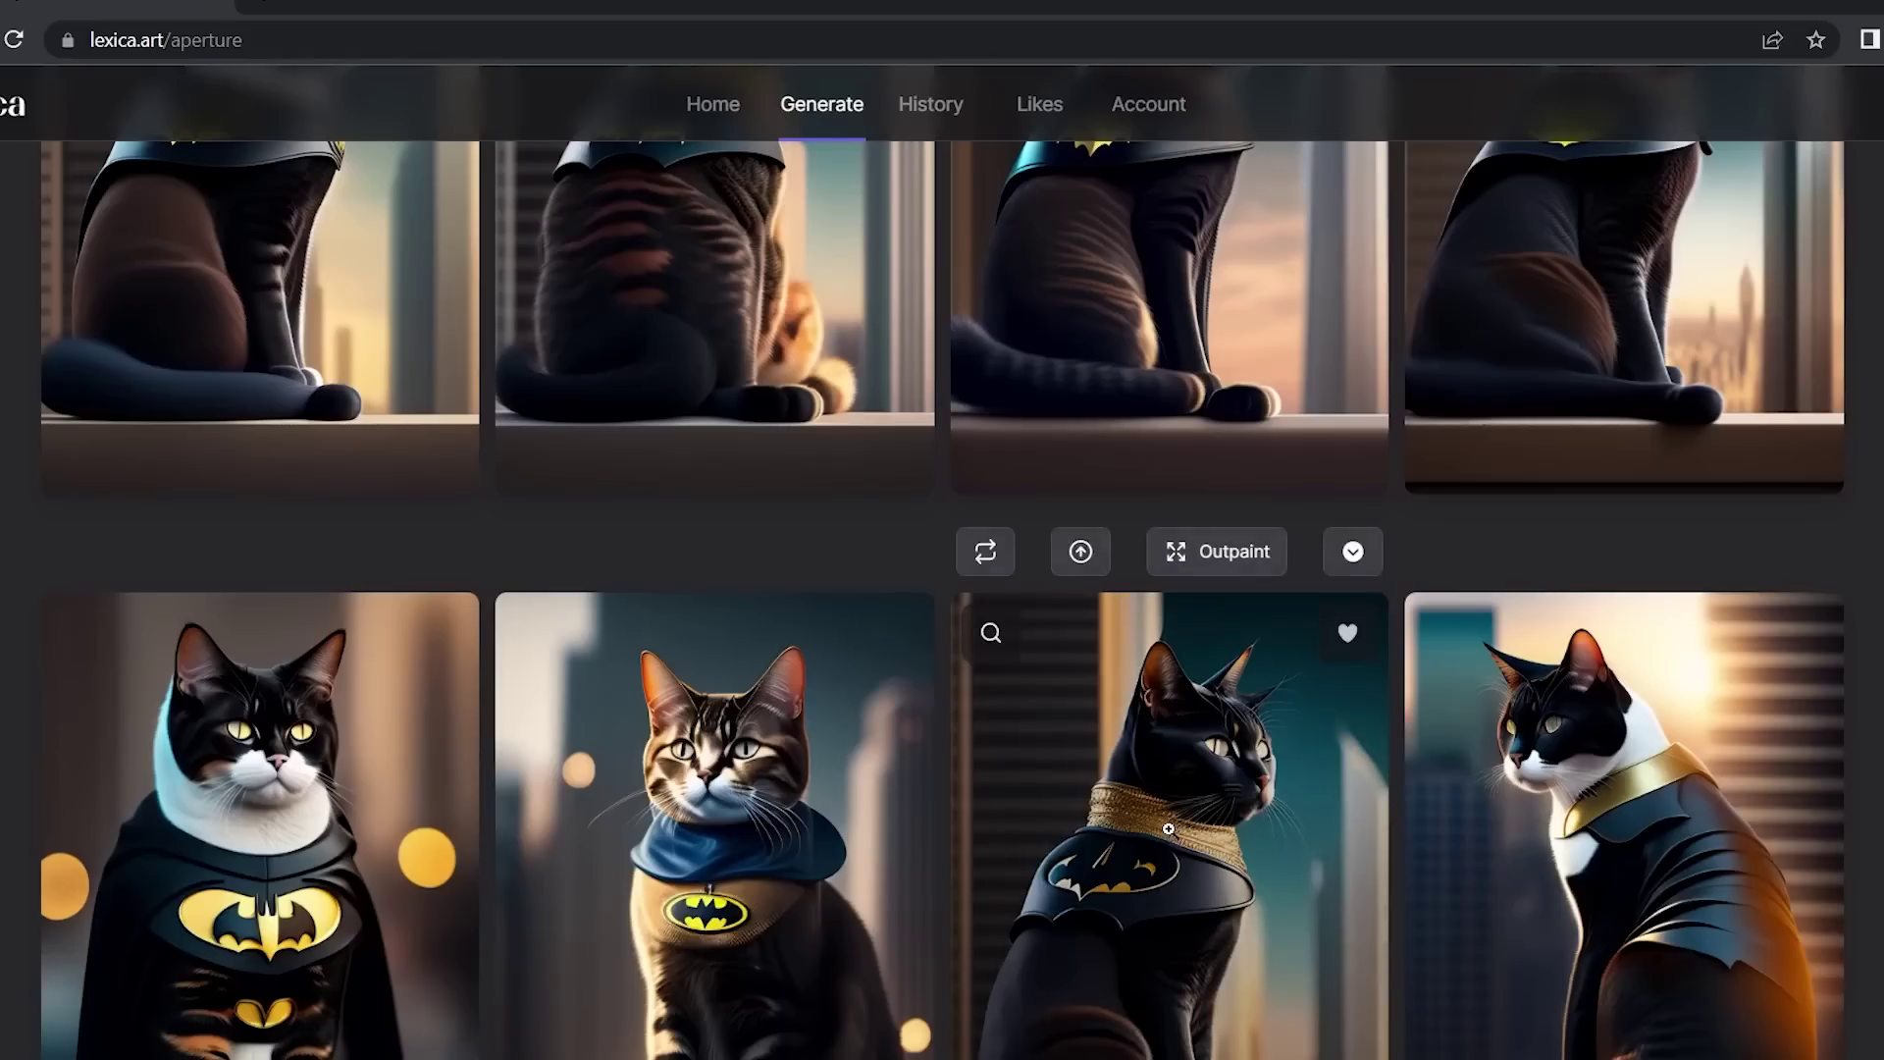
{"action": "scroll", "coordinate": [1568, 363], "scroll_direction": "up", "scroll_amount": 2}
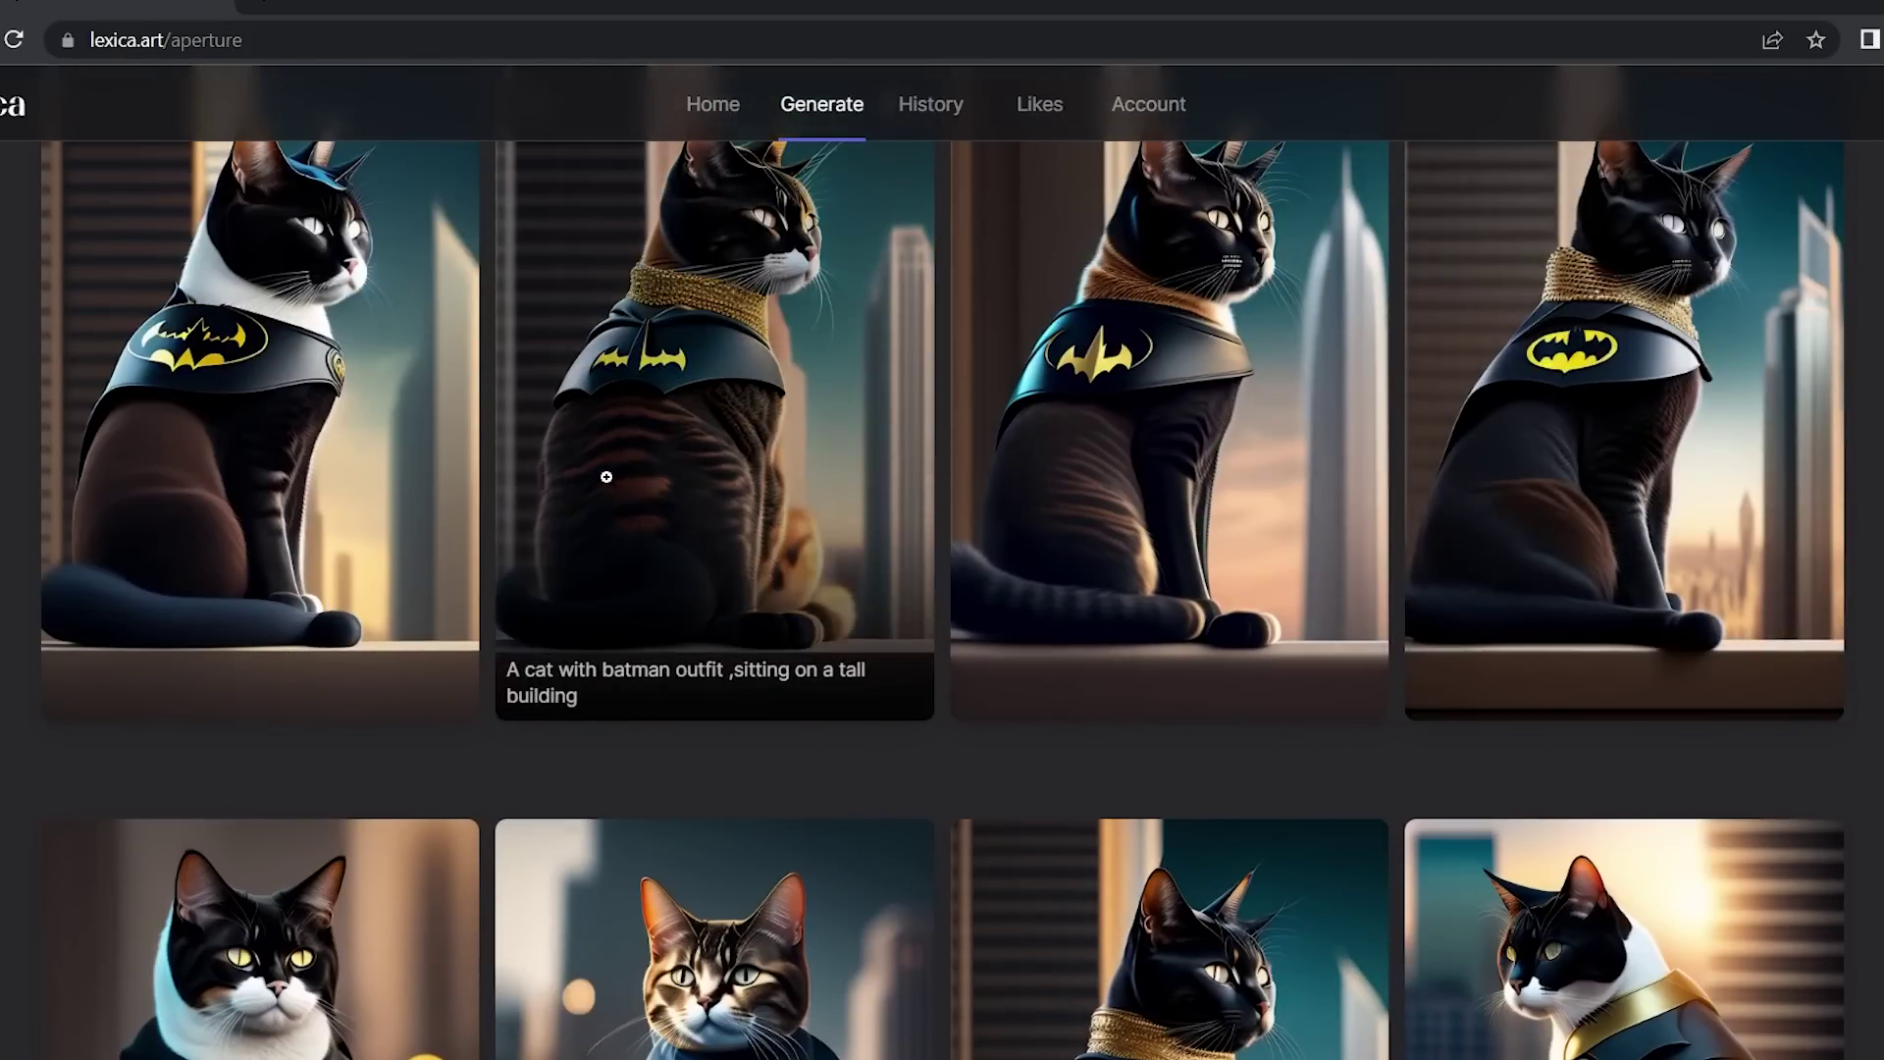
{"action": "scroll", "coordinate": [607, 477], "scroll_direction": "up", "scroll_amount": 2}
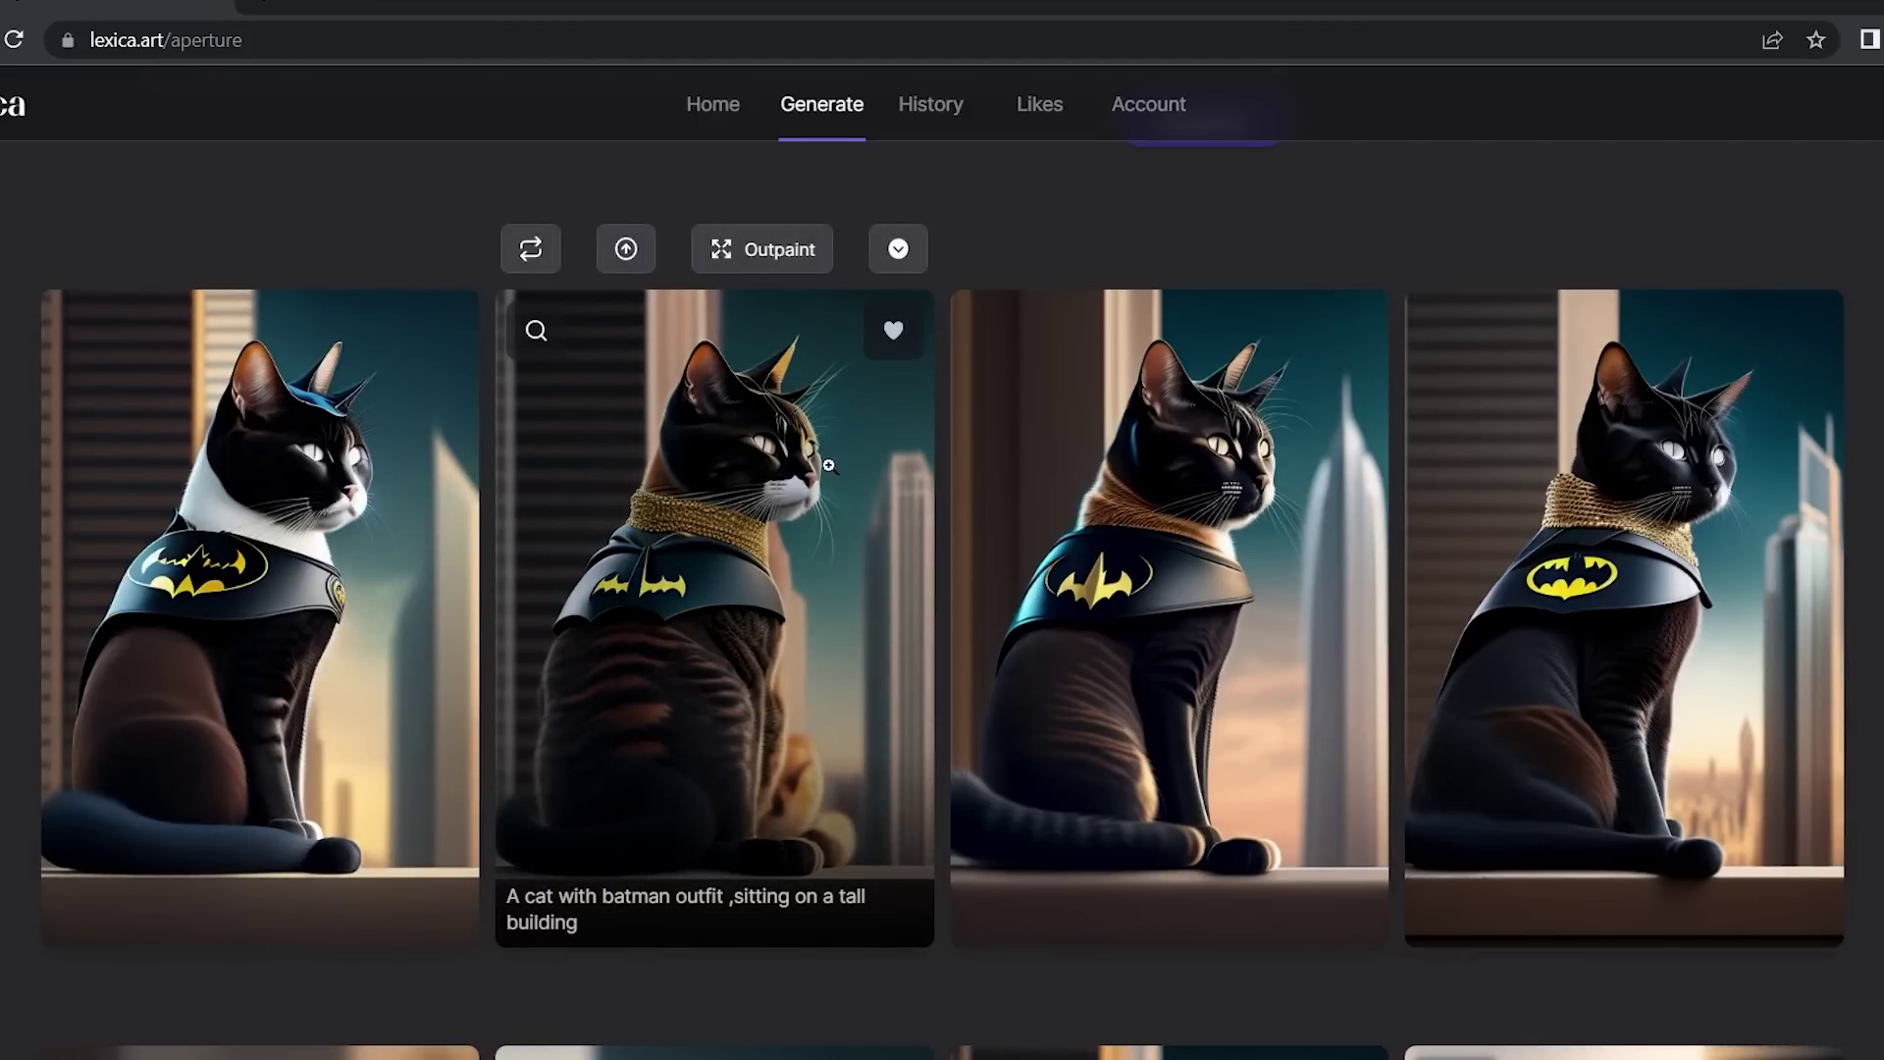
{"action": "scroll", "coordinate": [820, 486], "scroll_direction": "down", "scroll_amount": 3}
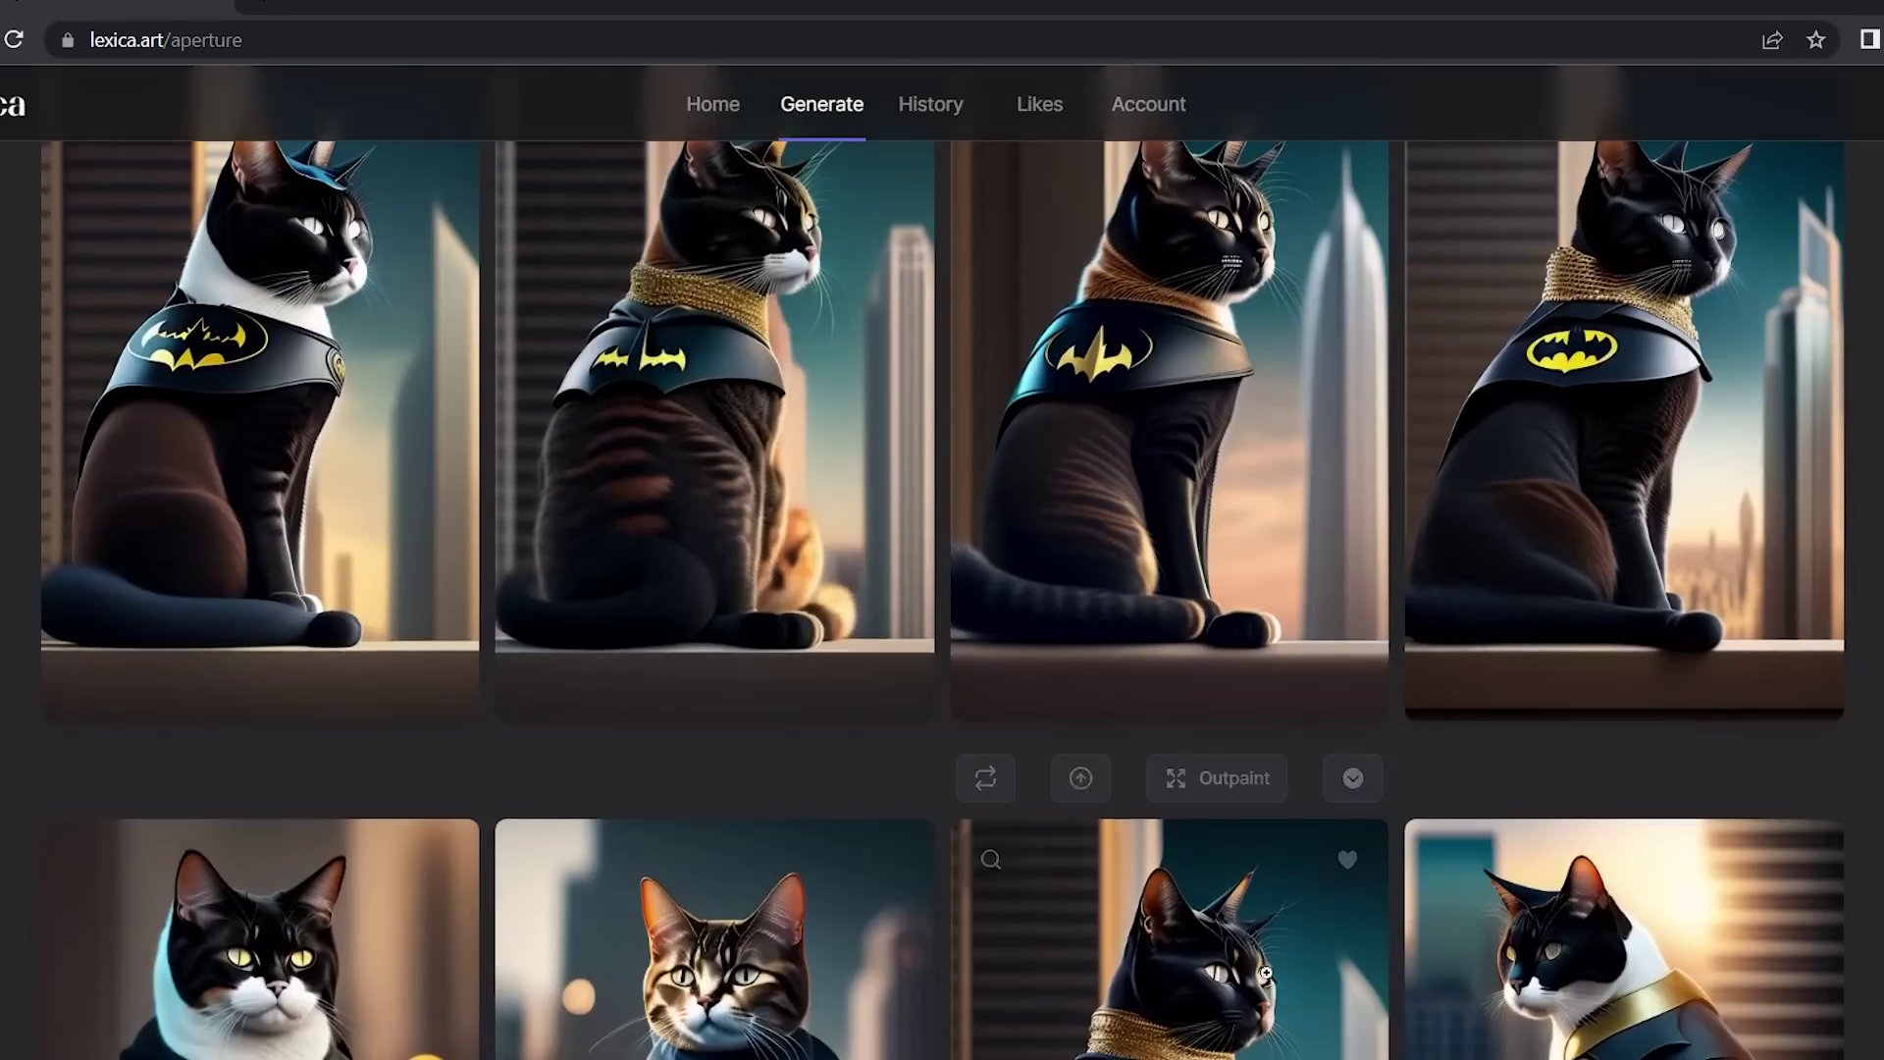
{"action": "scroll", "coordinate": [975, 724], "scroll_direction": "down", "scroll_amount": 2}
{"action": "scroll", "coordinate": [1138, 894], "scroll_direction": "up", "scroll_amount": 5}
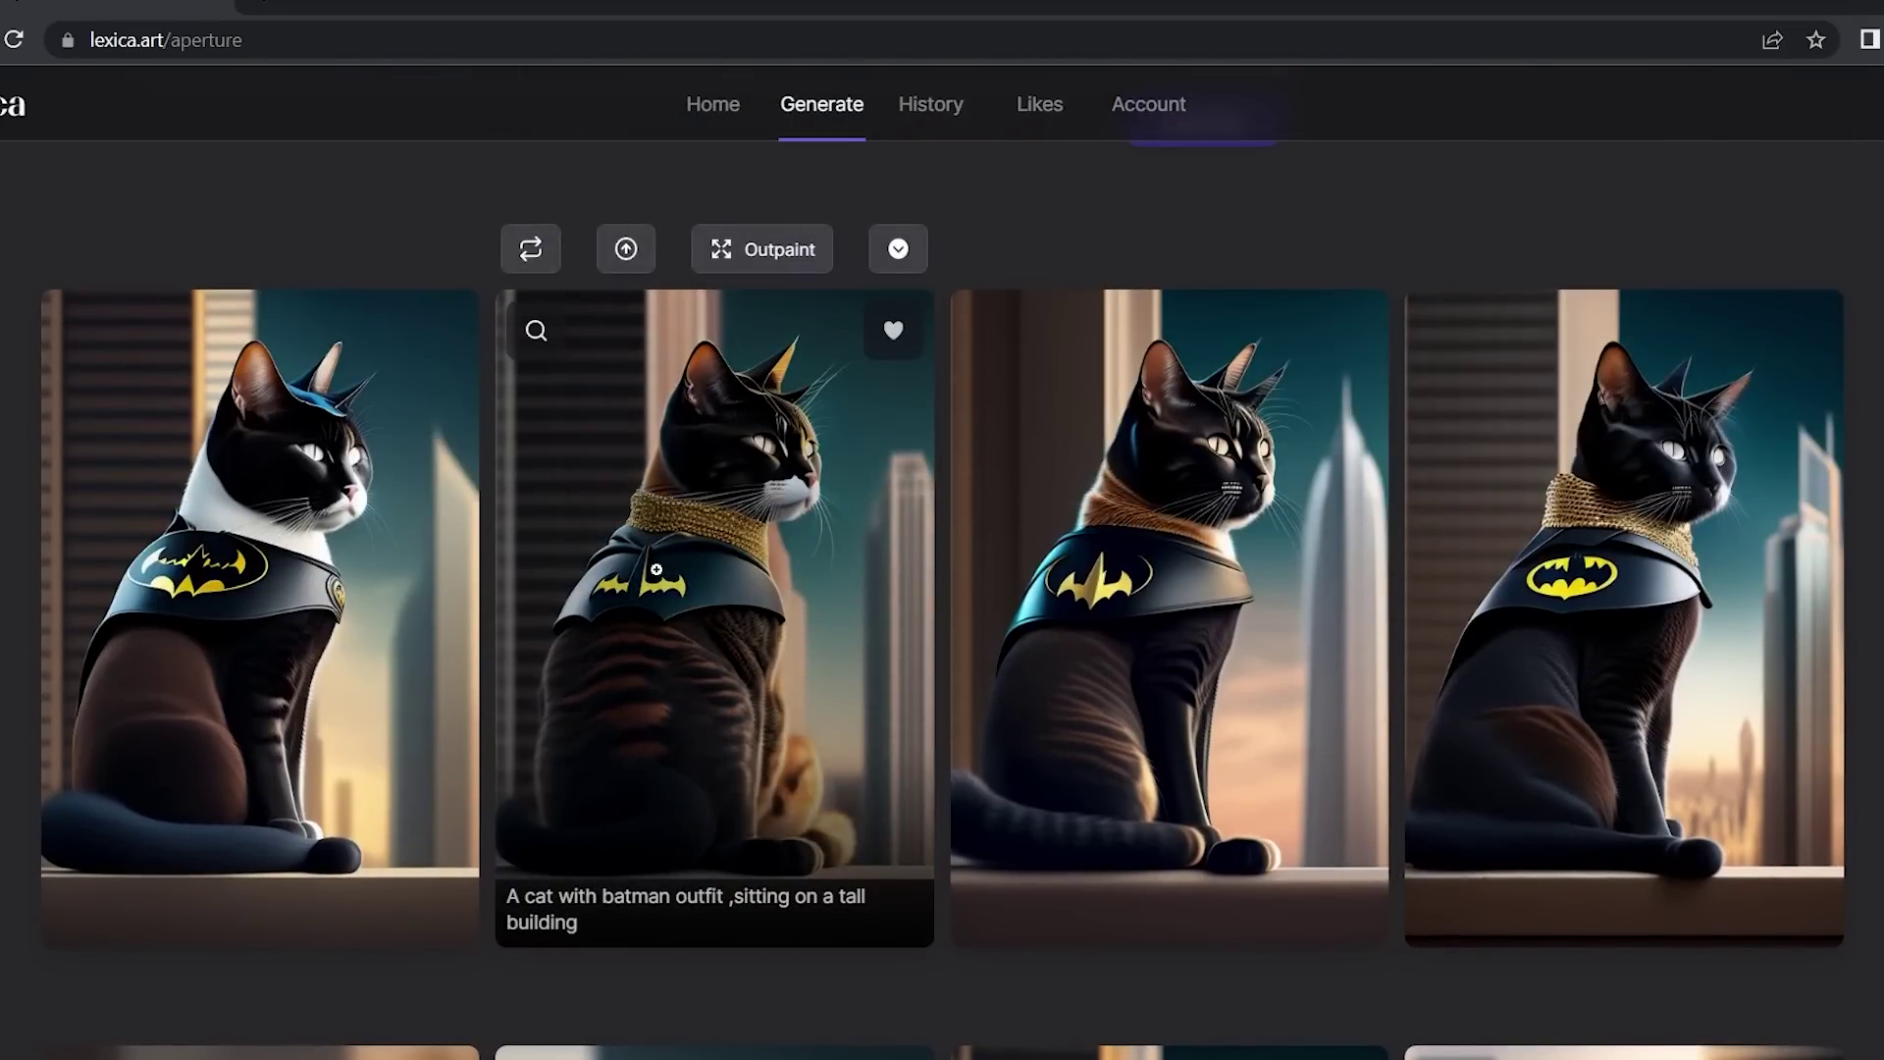
{"action": "scroll", "coordinate": [657, 570], "scroll_direction": "down", "scroll_amount": 2}
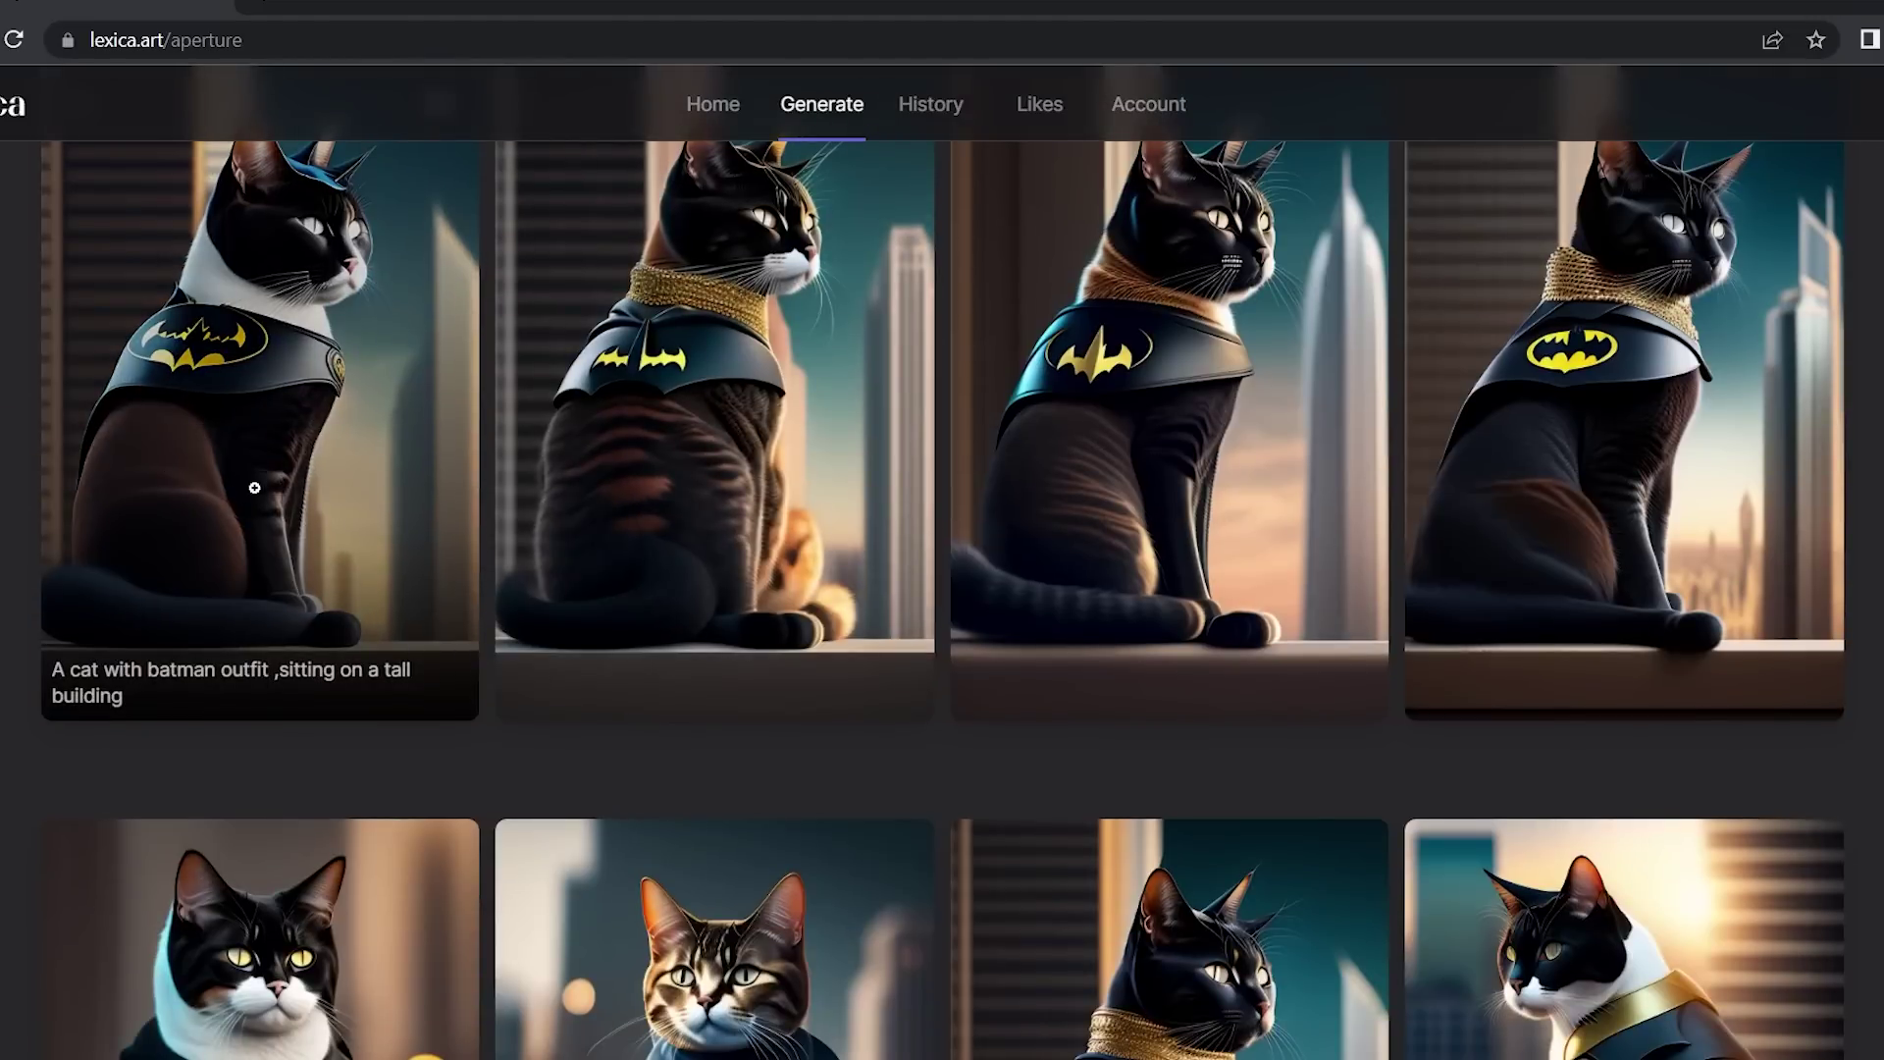
{"action": "scroll", "coordinate": [253, 484], "scroll_direction": "up", "scroll_amount": 2}
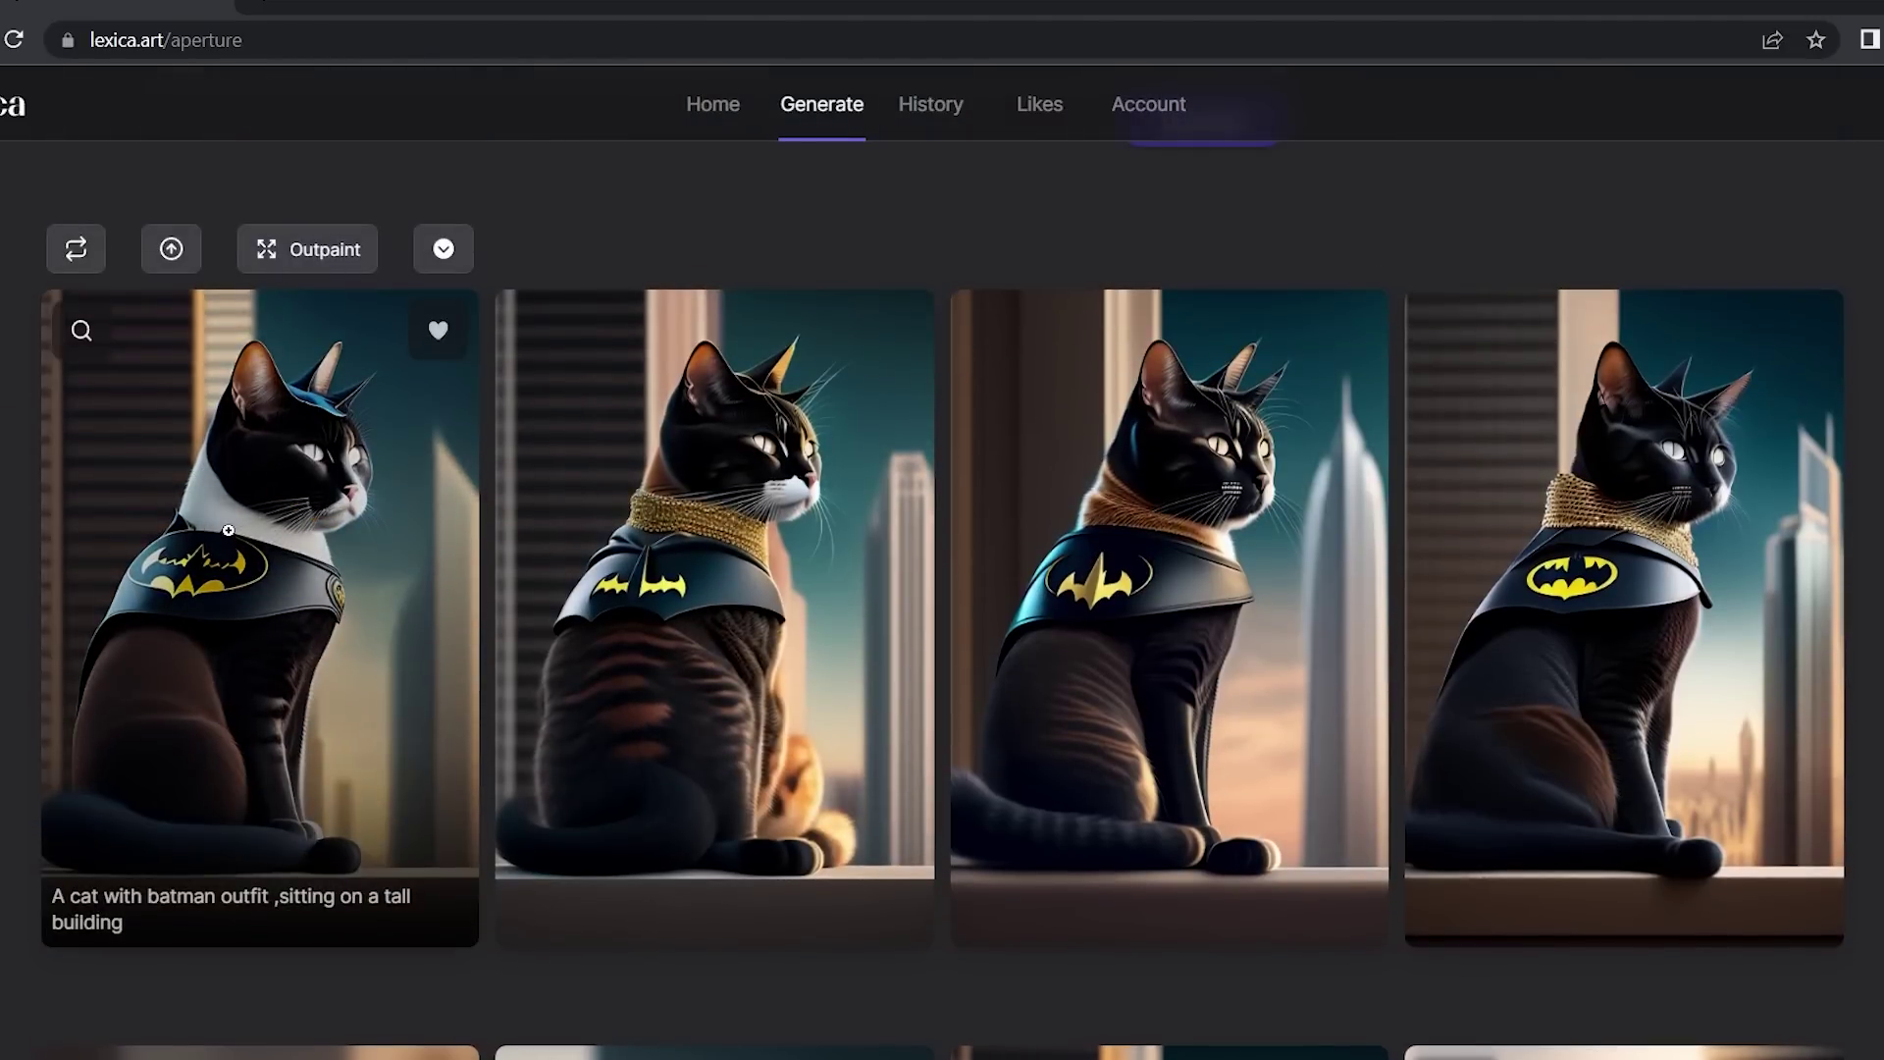
{"action": "scroll", "coordinate": [236, 542], "scroll_direction": "down", "scroll_amount": 2}
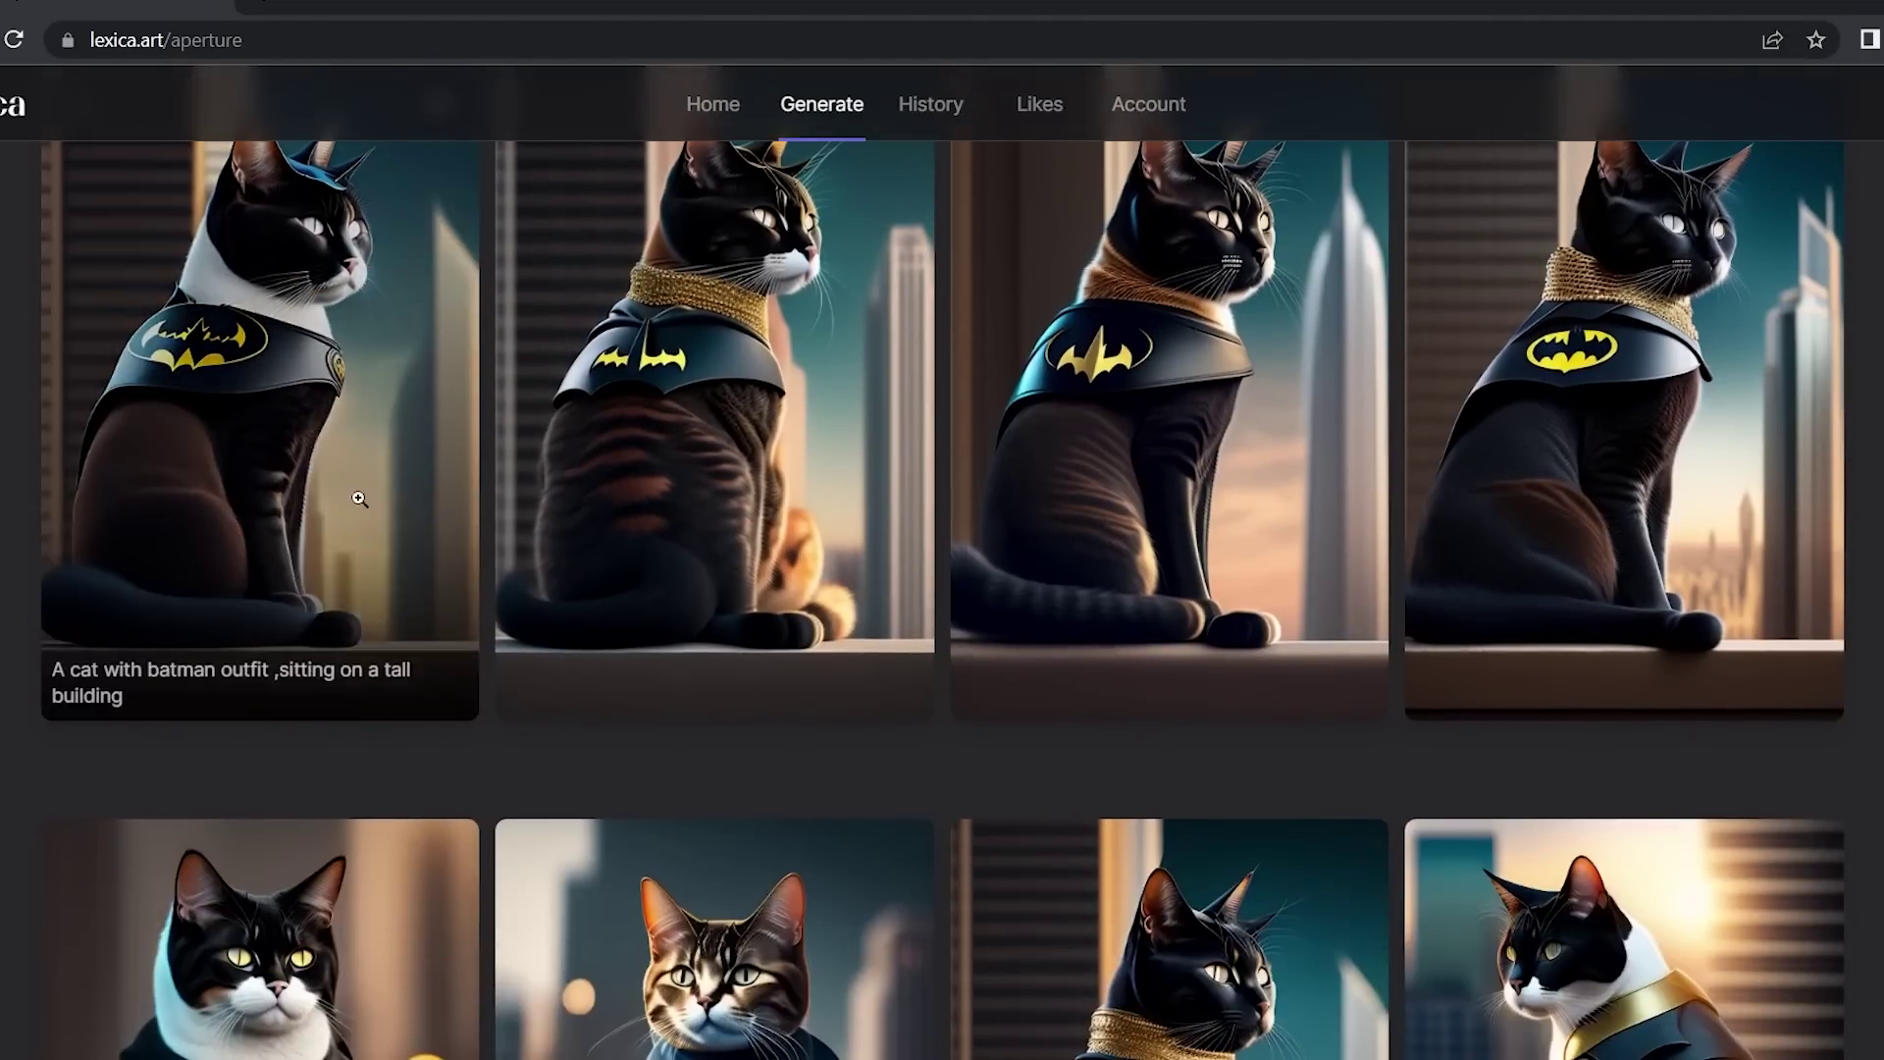
{"action": "scroll", "coordinate": [1085, 526], "scroll_direction": "down", "scroll_amount": 4}
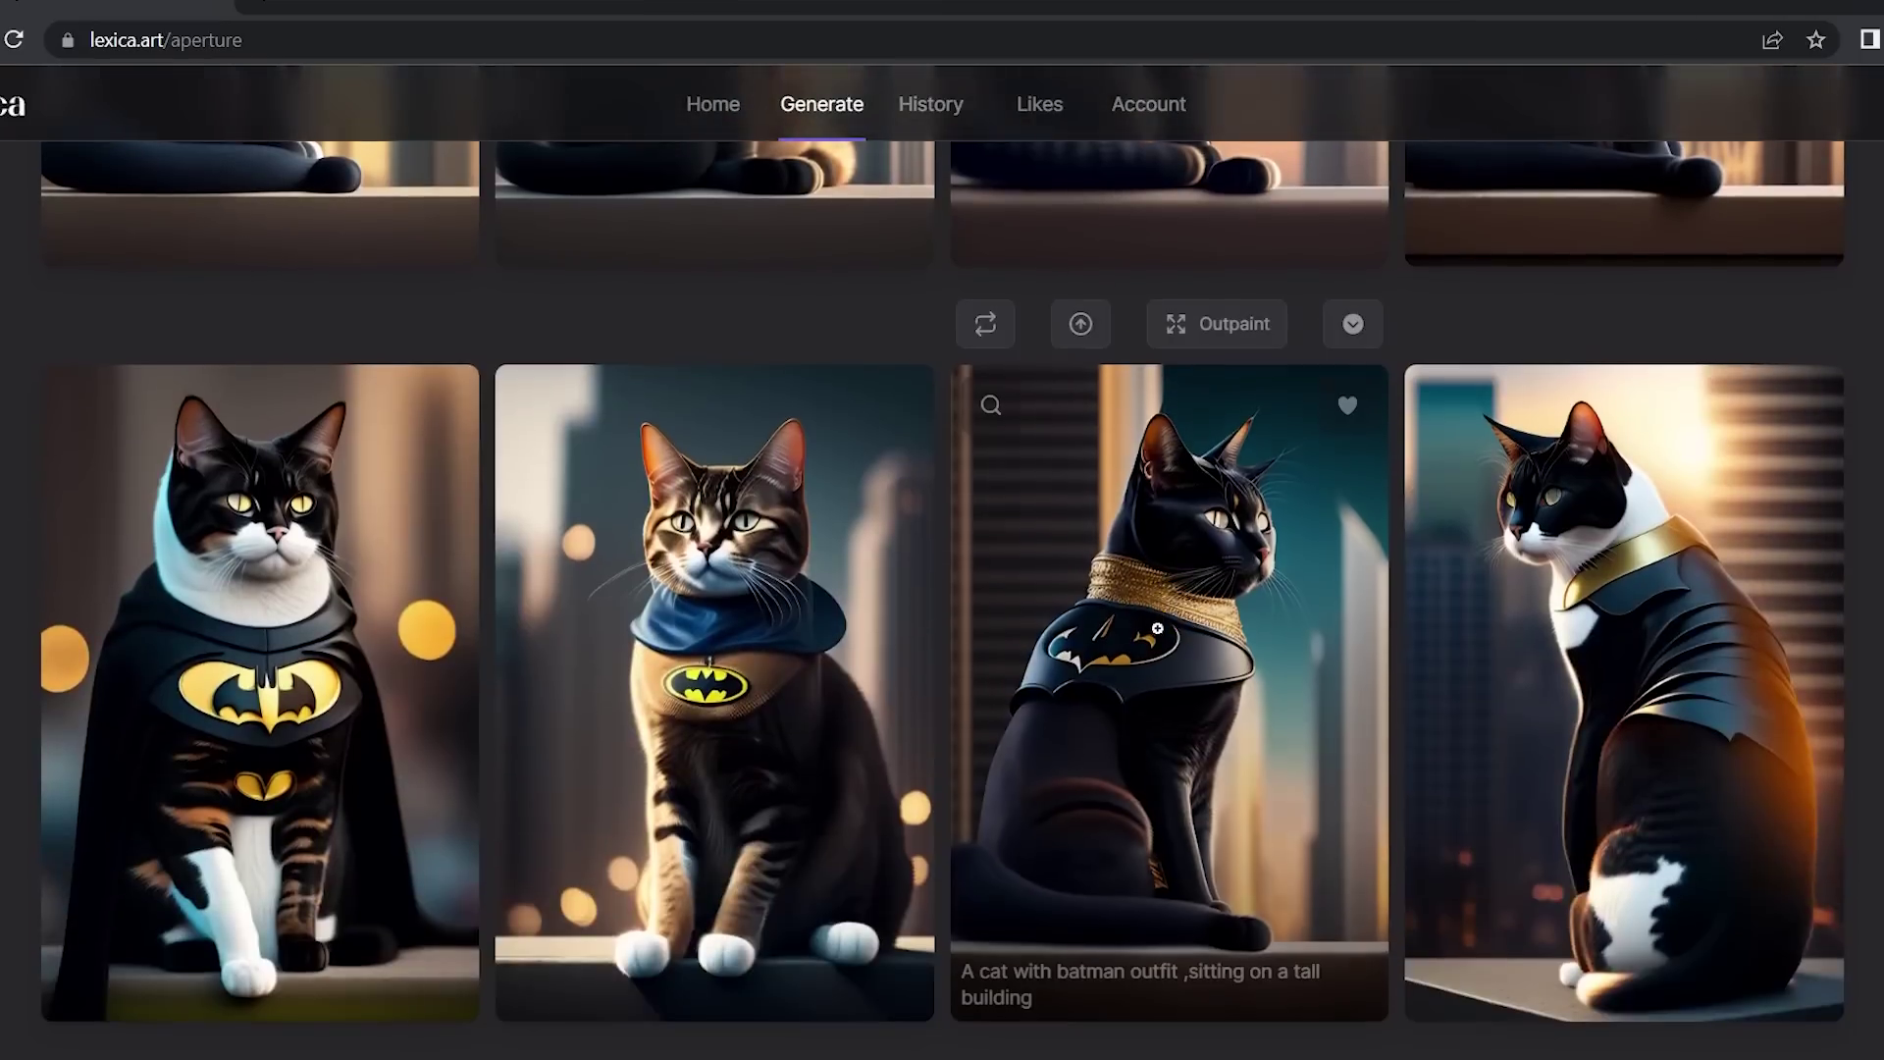
{"action": "scroll", "coordinate": [1185, 775], "scroll_direction": "up", "scroll_amount": 4}
{"action": "scroll", "coordinate": [1185, 776], "scroll_direction": "down", "scroll_amount": 3}
{"action": "scroll", "coordinate": [842, 631], "scroll_direction": "up", "scroll_amount": 4}
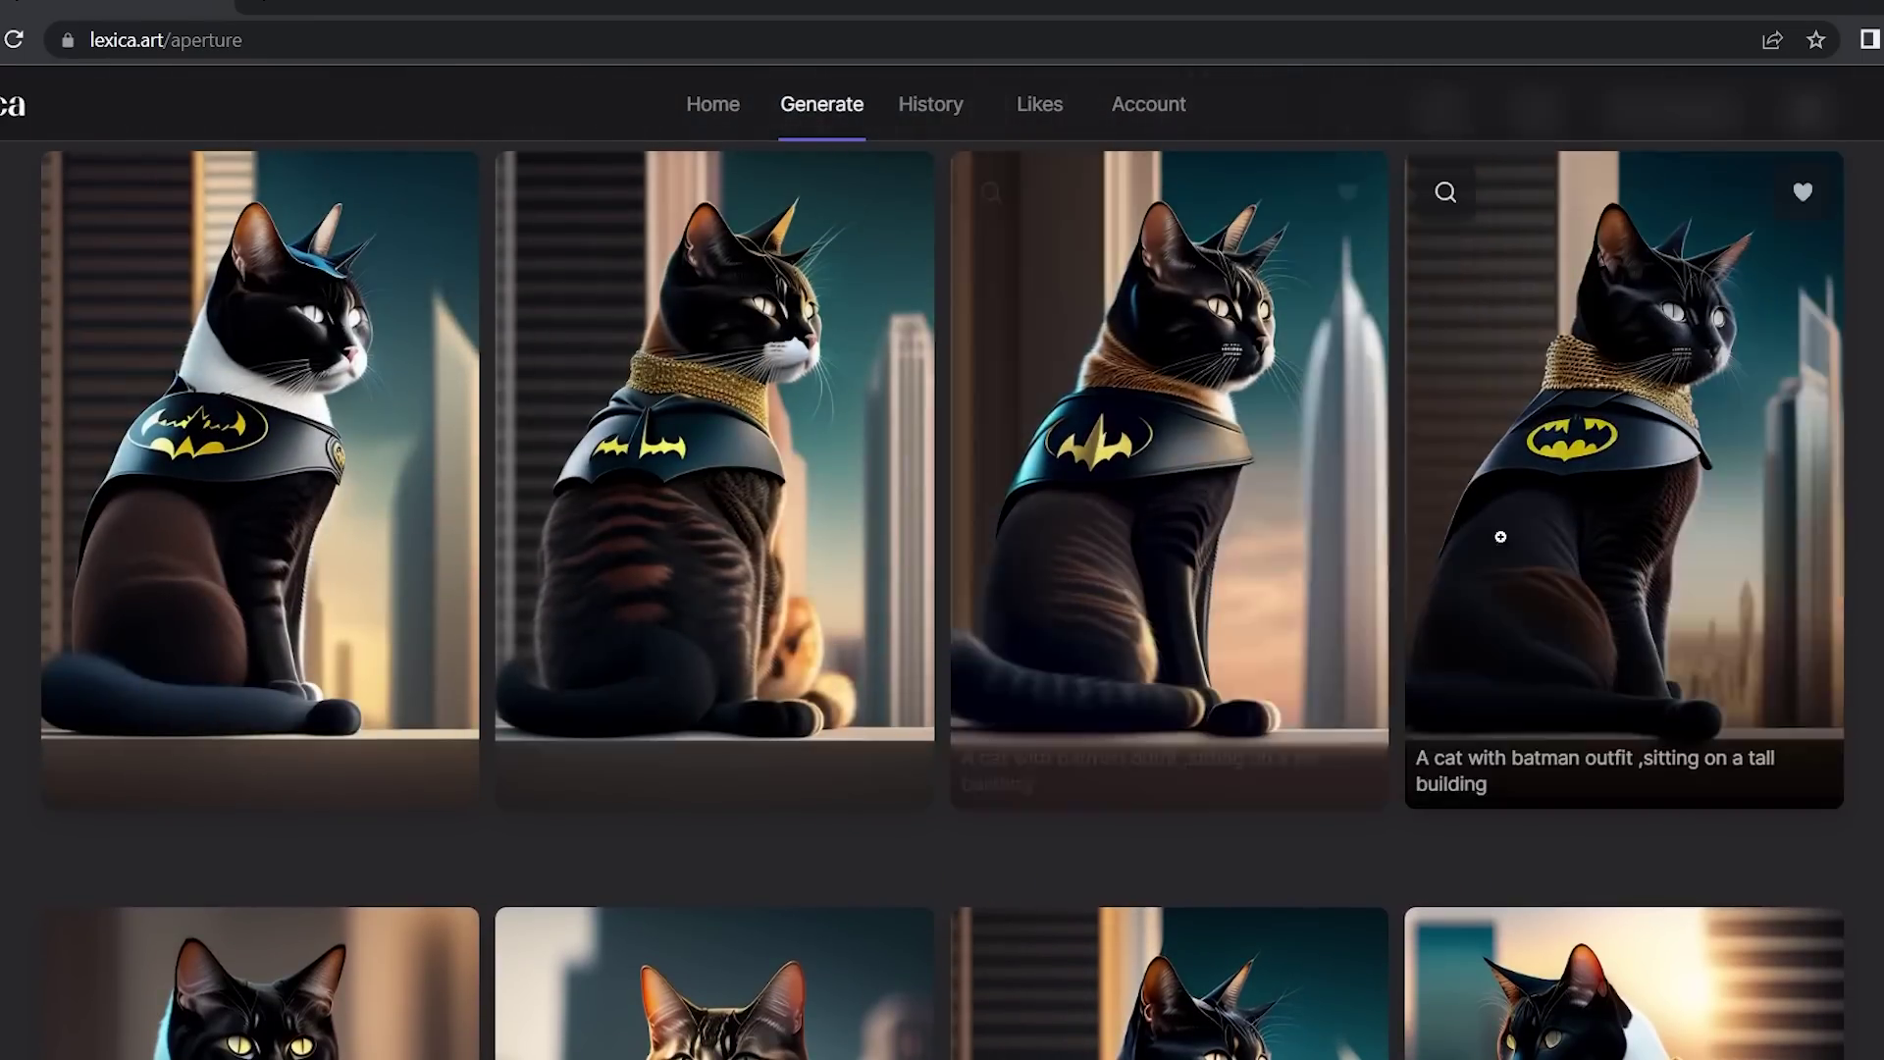
{"action": "scroll", "coordinate": [515, 667], "scroll_direction": "up", "scroll_amount": 2}
Generate variations of the first front-facing caped cat in the original set, and view the results at full size.
{"action": "scroll", "coordinate": [208, 539], "scroll_direction": "down", "scroll_amount": 6}
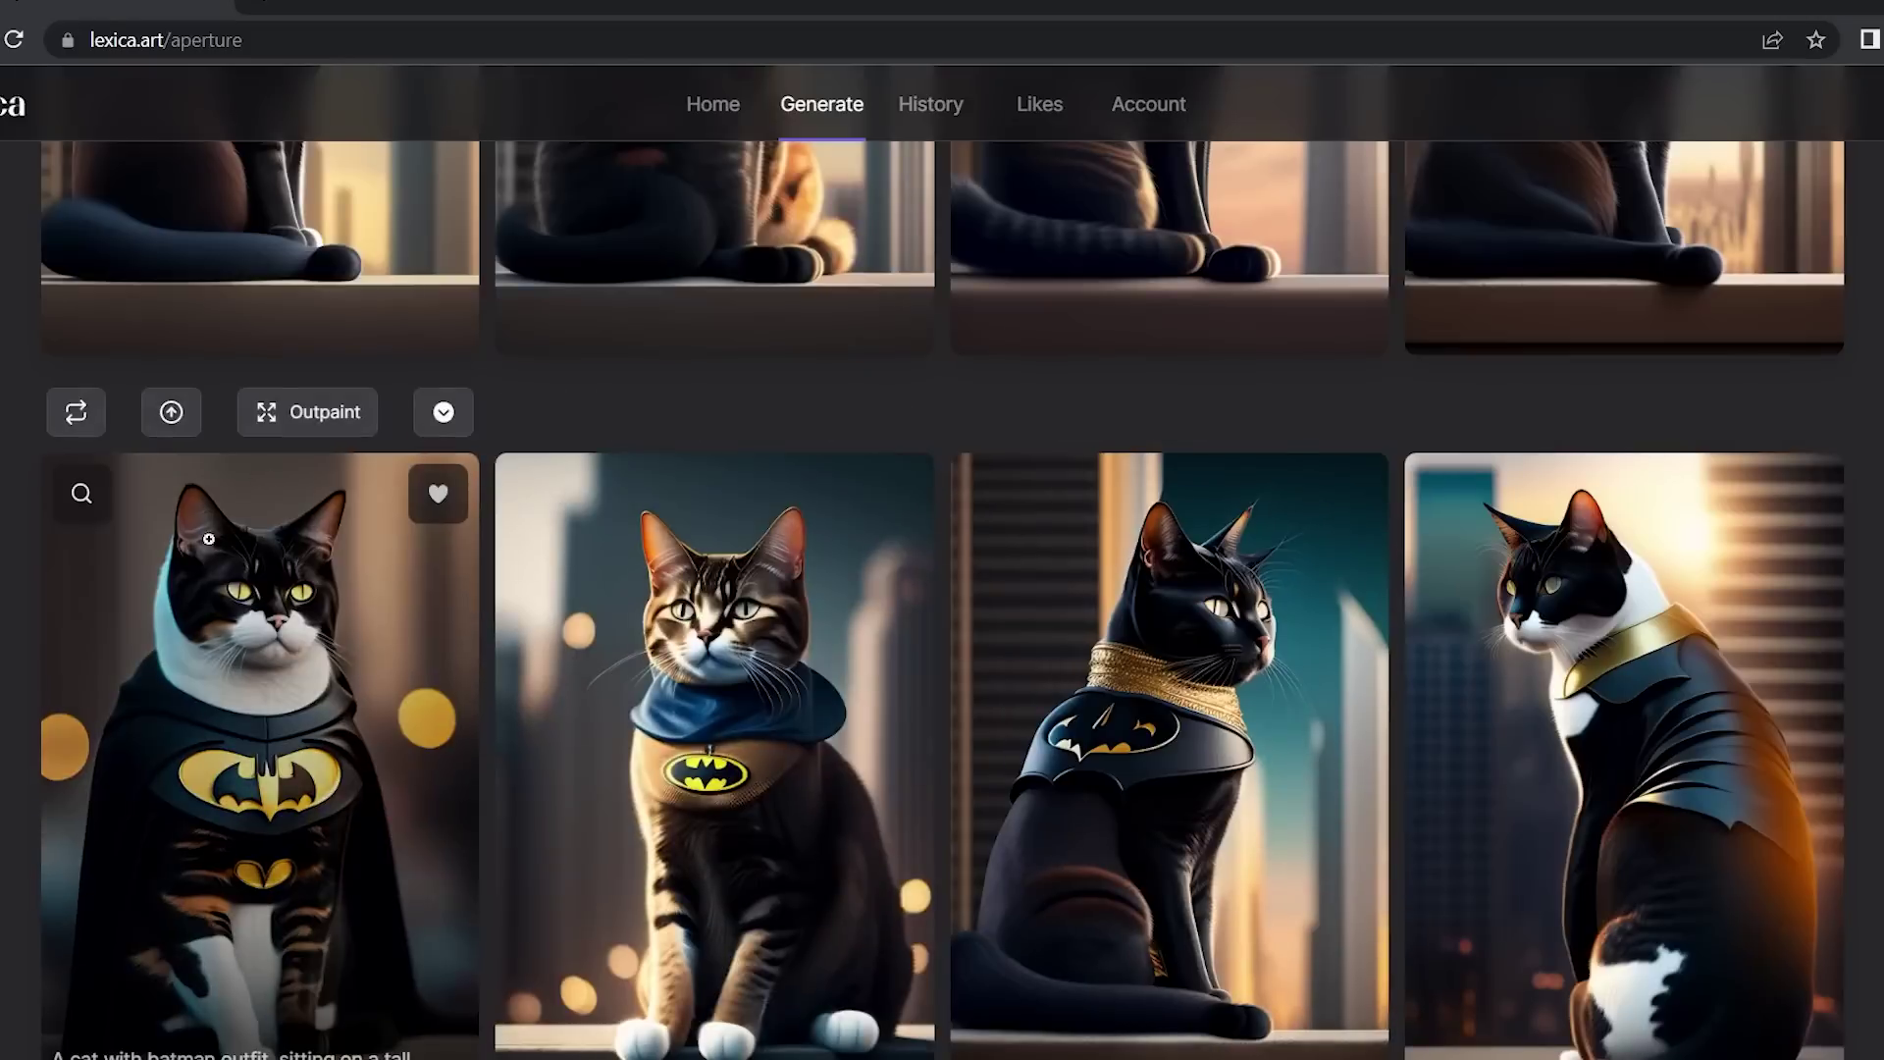
{"action": "left_click", "coordinate": [73, 413]}
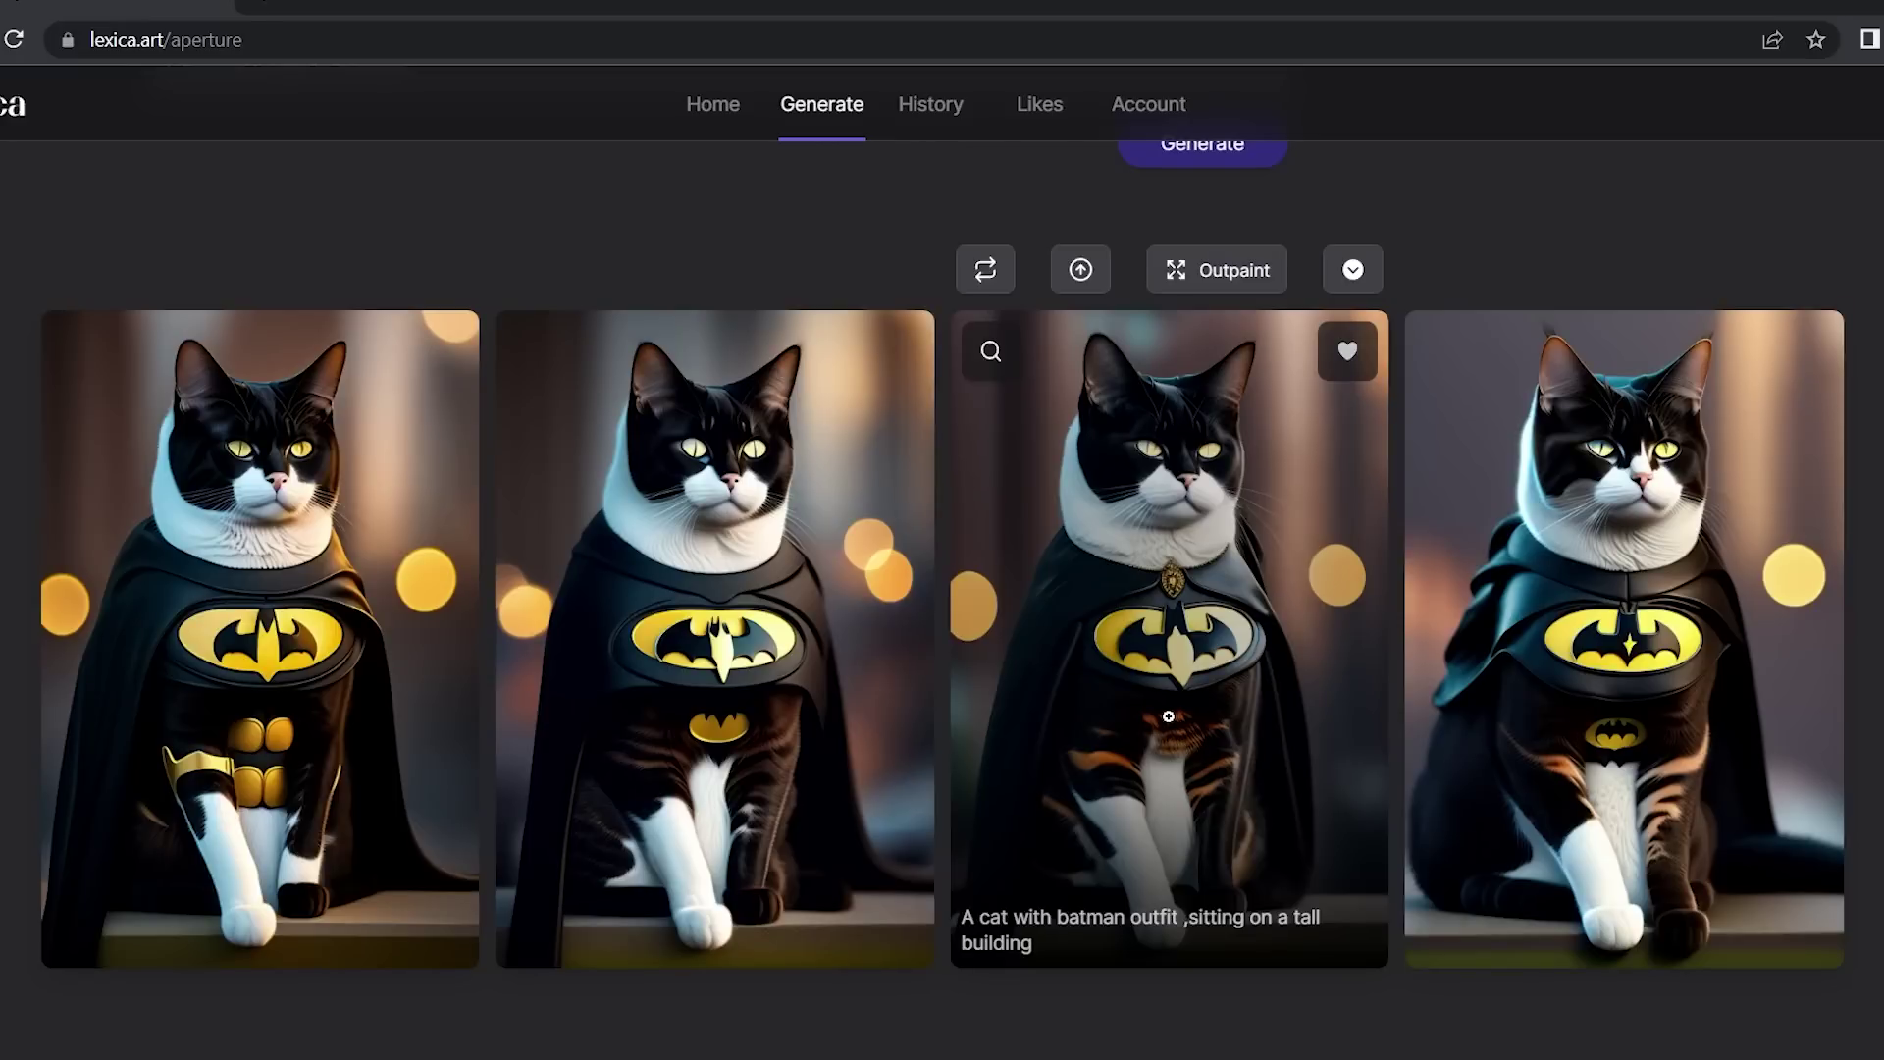
{"action": "left_click", "coordinate": [725, 738]}
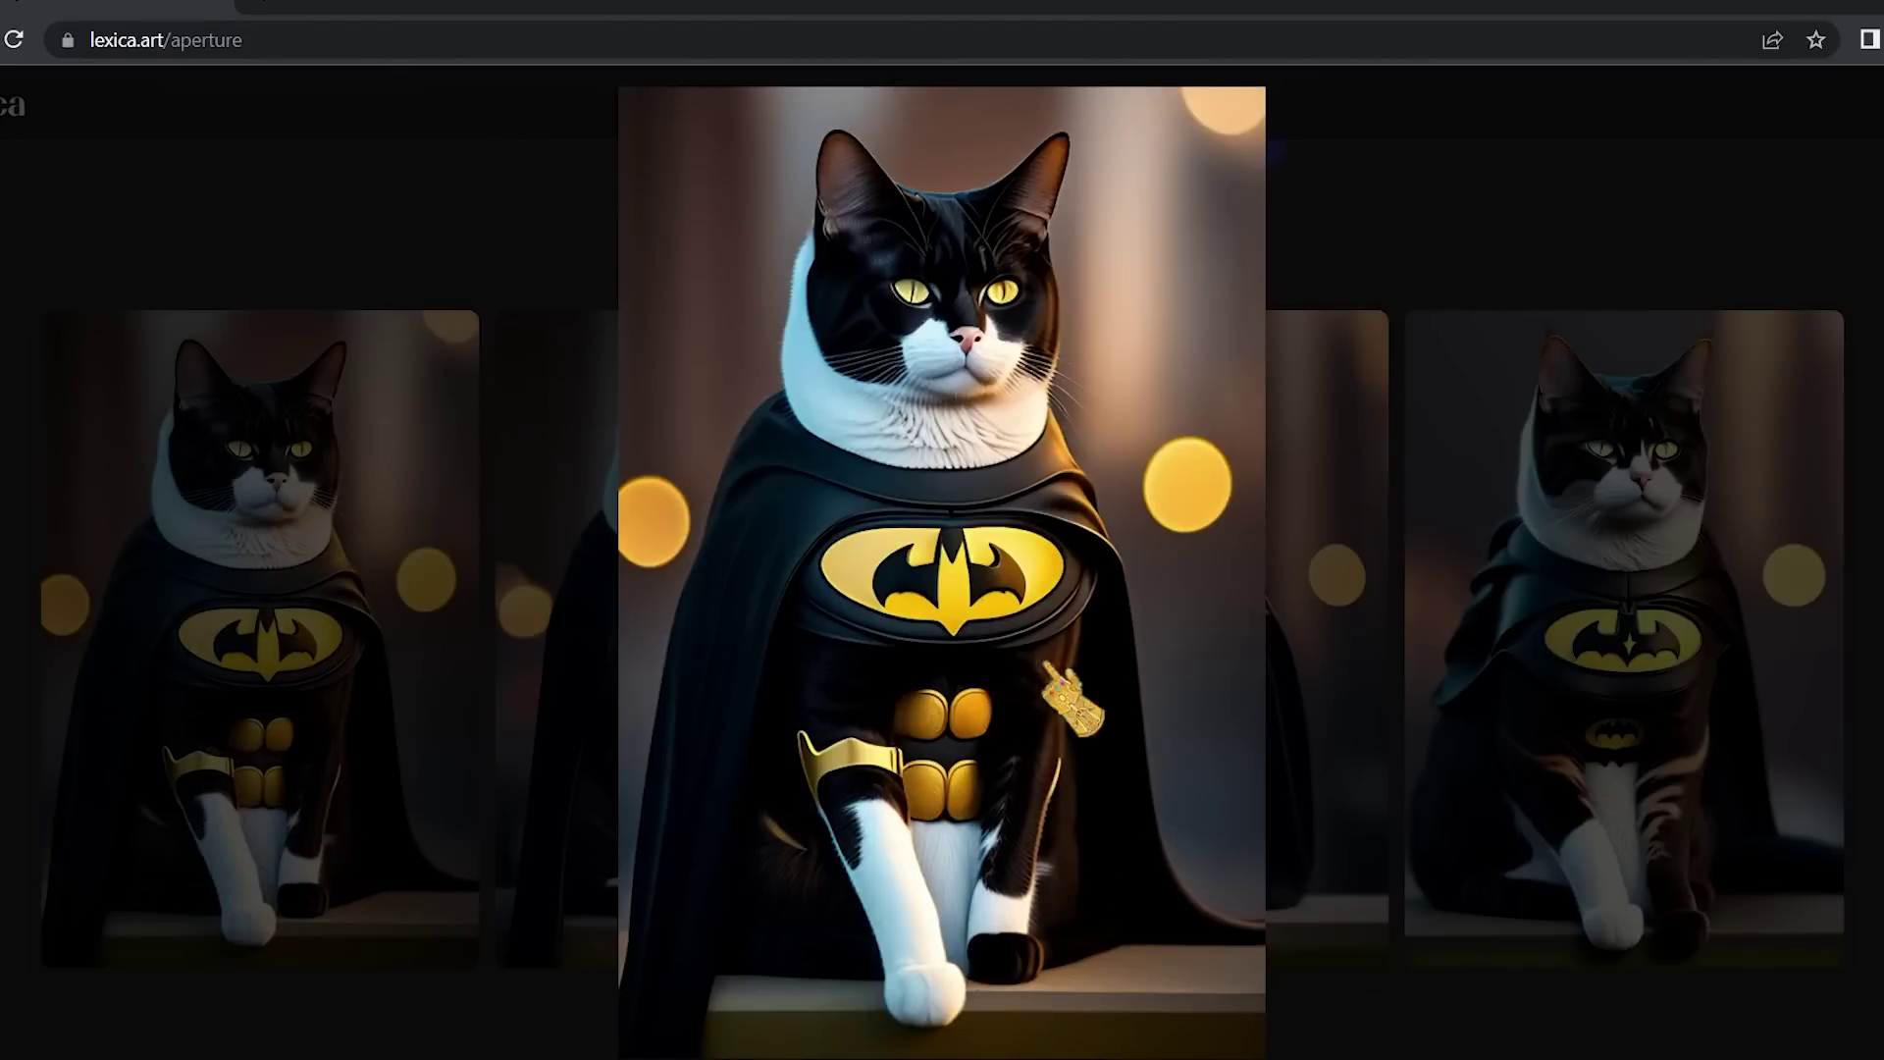
{"action": "left_click", "coordinate": [609, 559]}
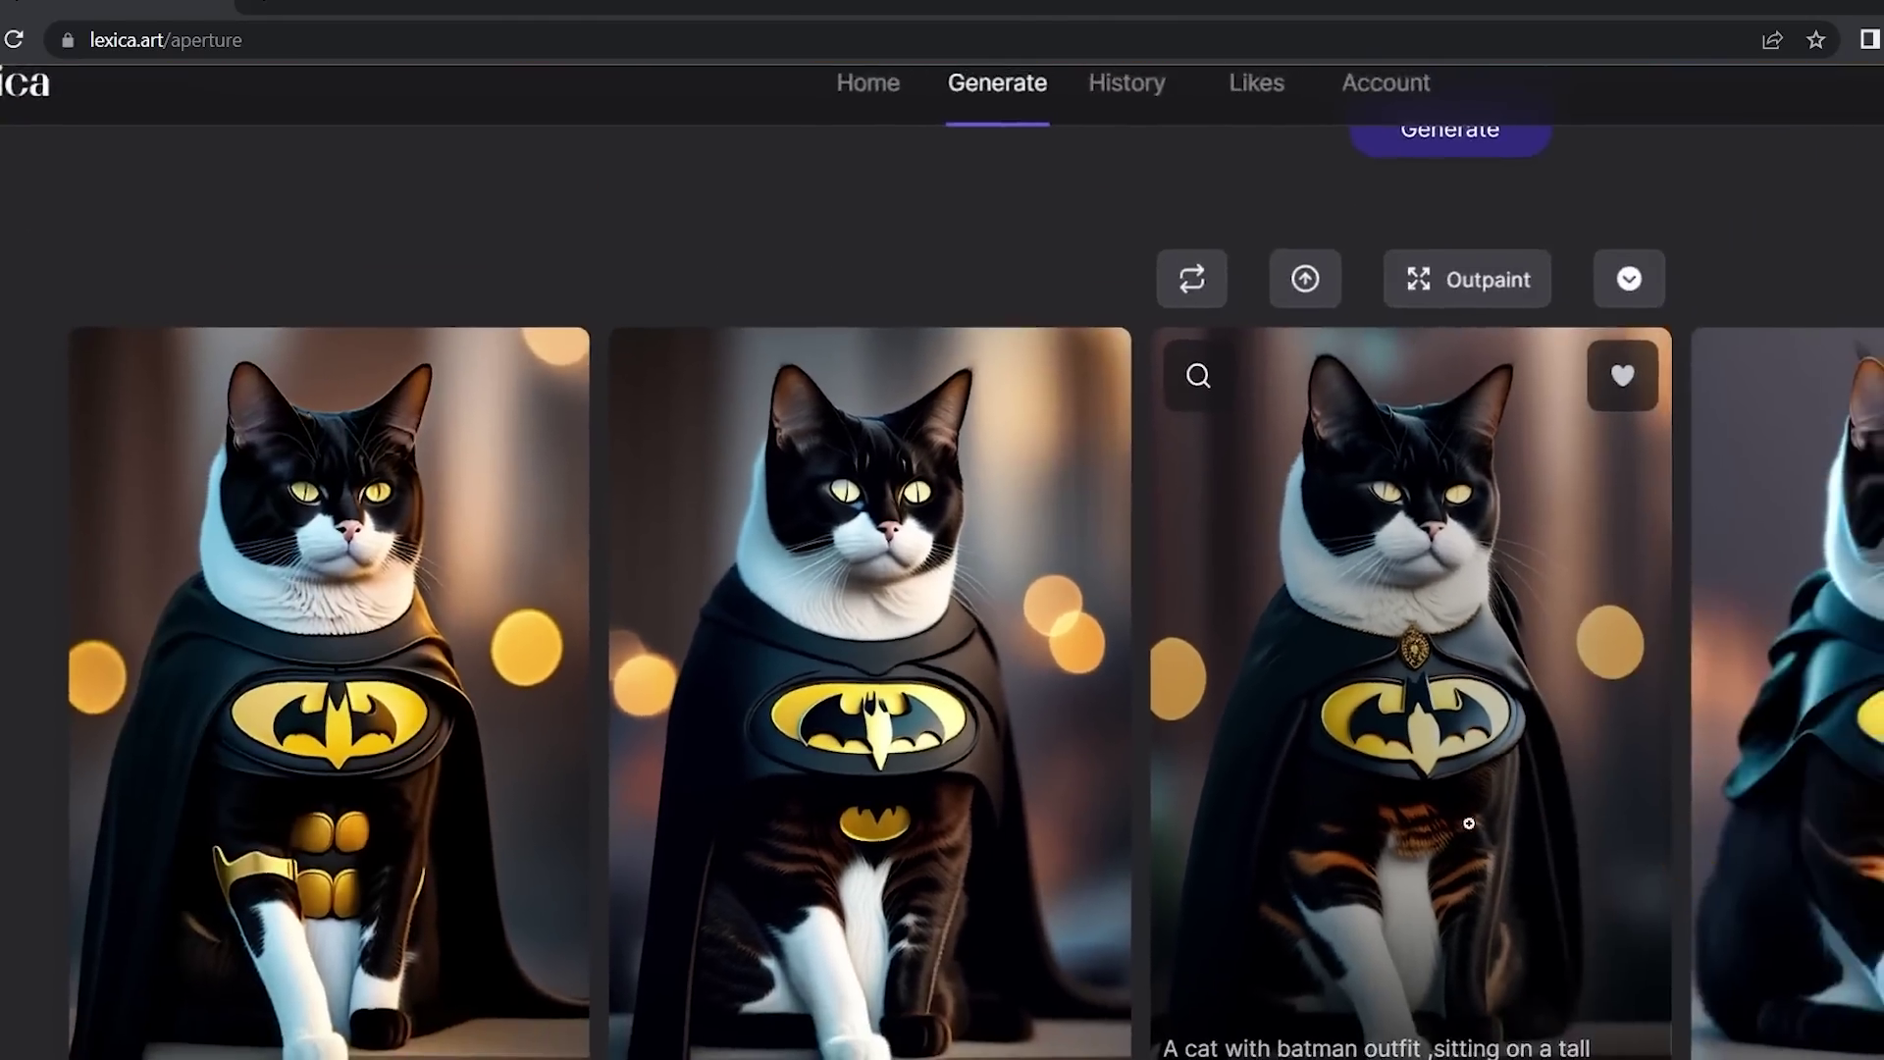
Upscale the third image of the side-facing cat variations and inspect the upscaled version at full size.
{"action": "scroll", "coordinate": [1081, 481], "scroll_direction": "down", "scroll_amount": 5}
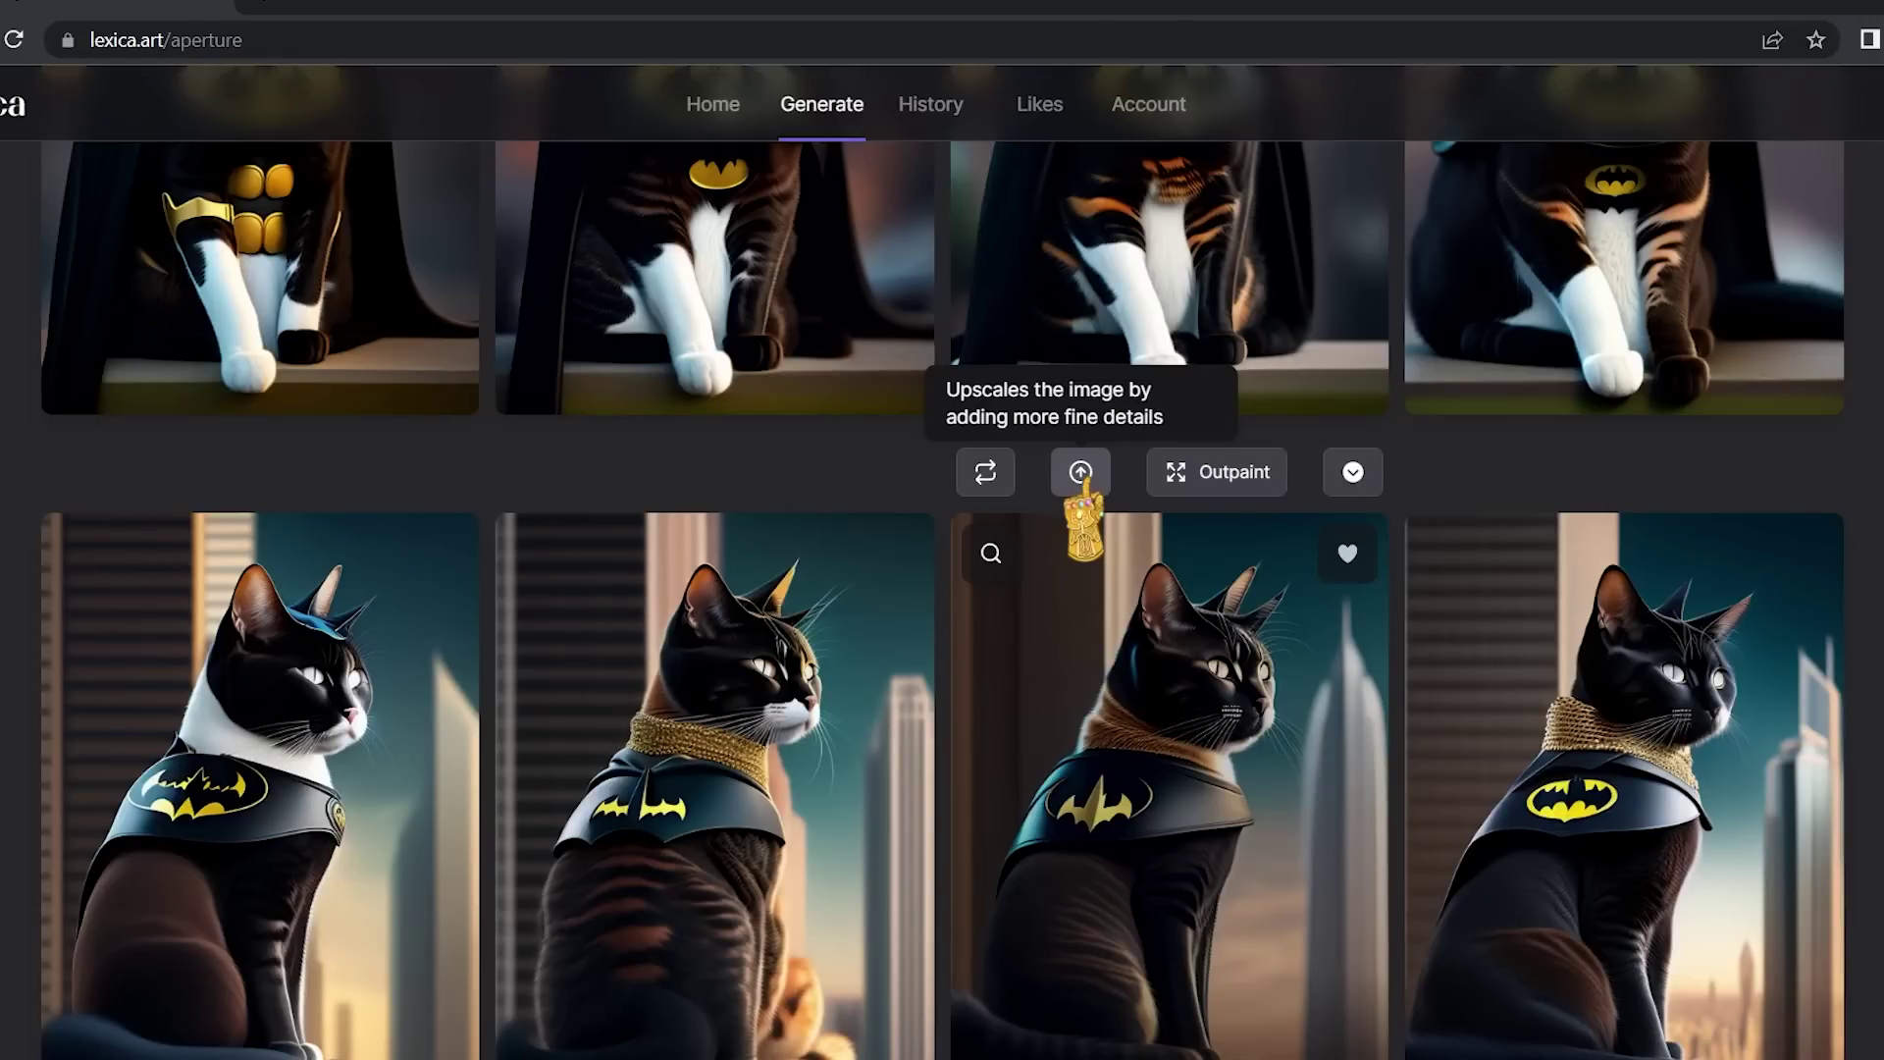
{"action": "left_click", "coordinate": [1080, 473]}
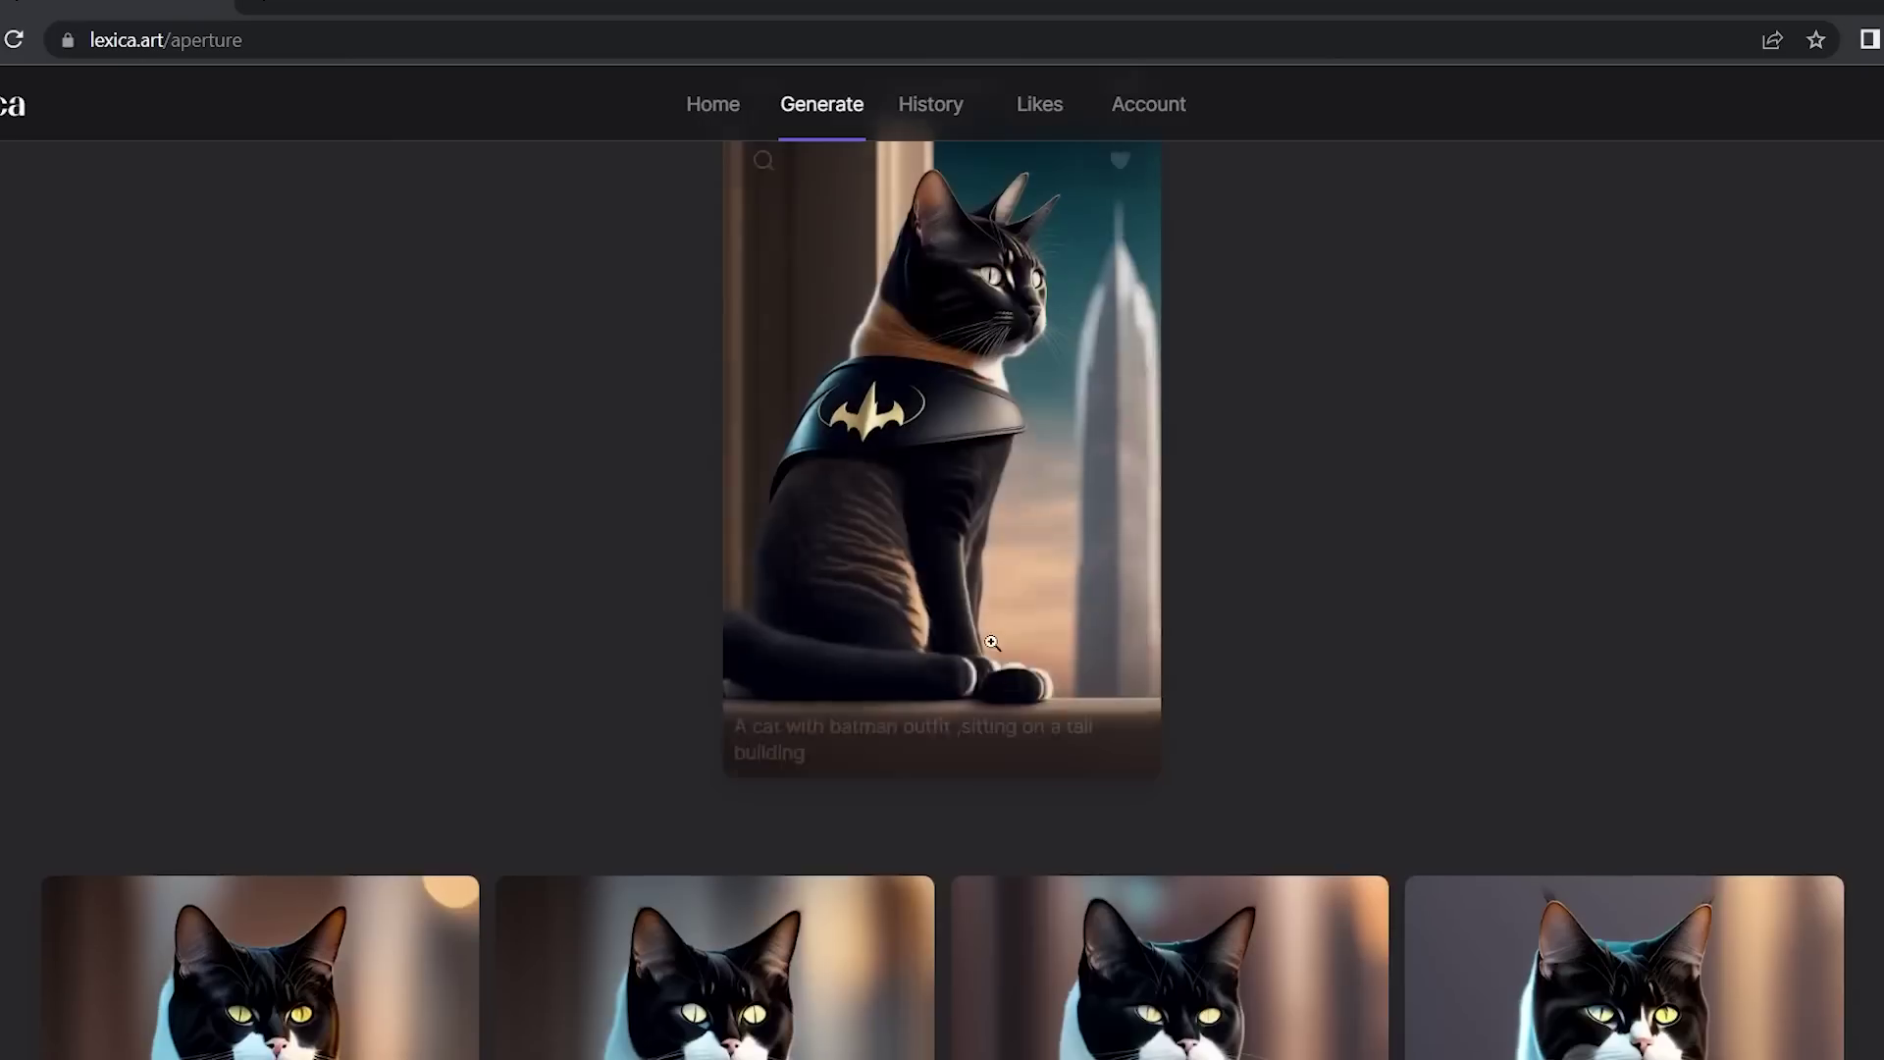
{"action": "left_click", "coordinate": [1082, 574]}
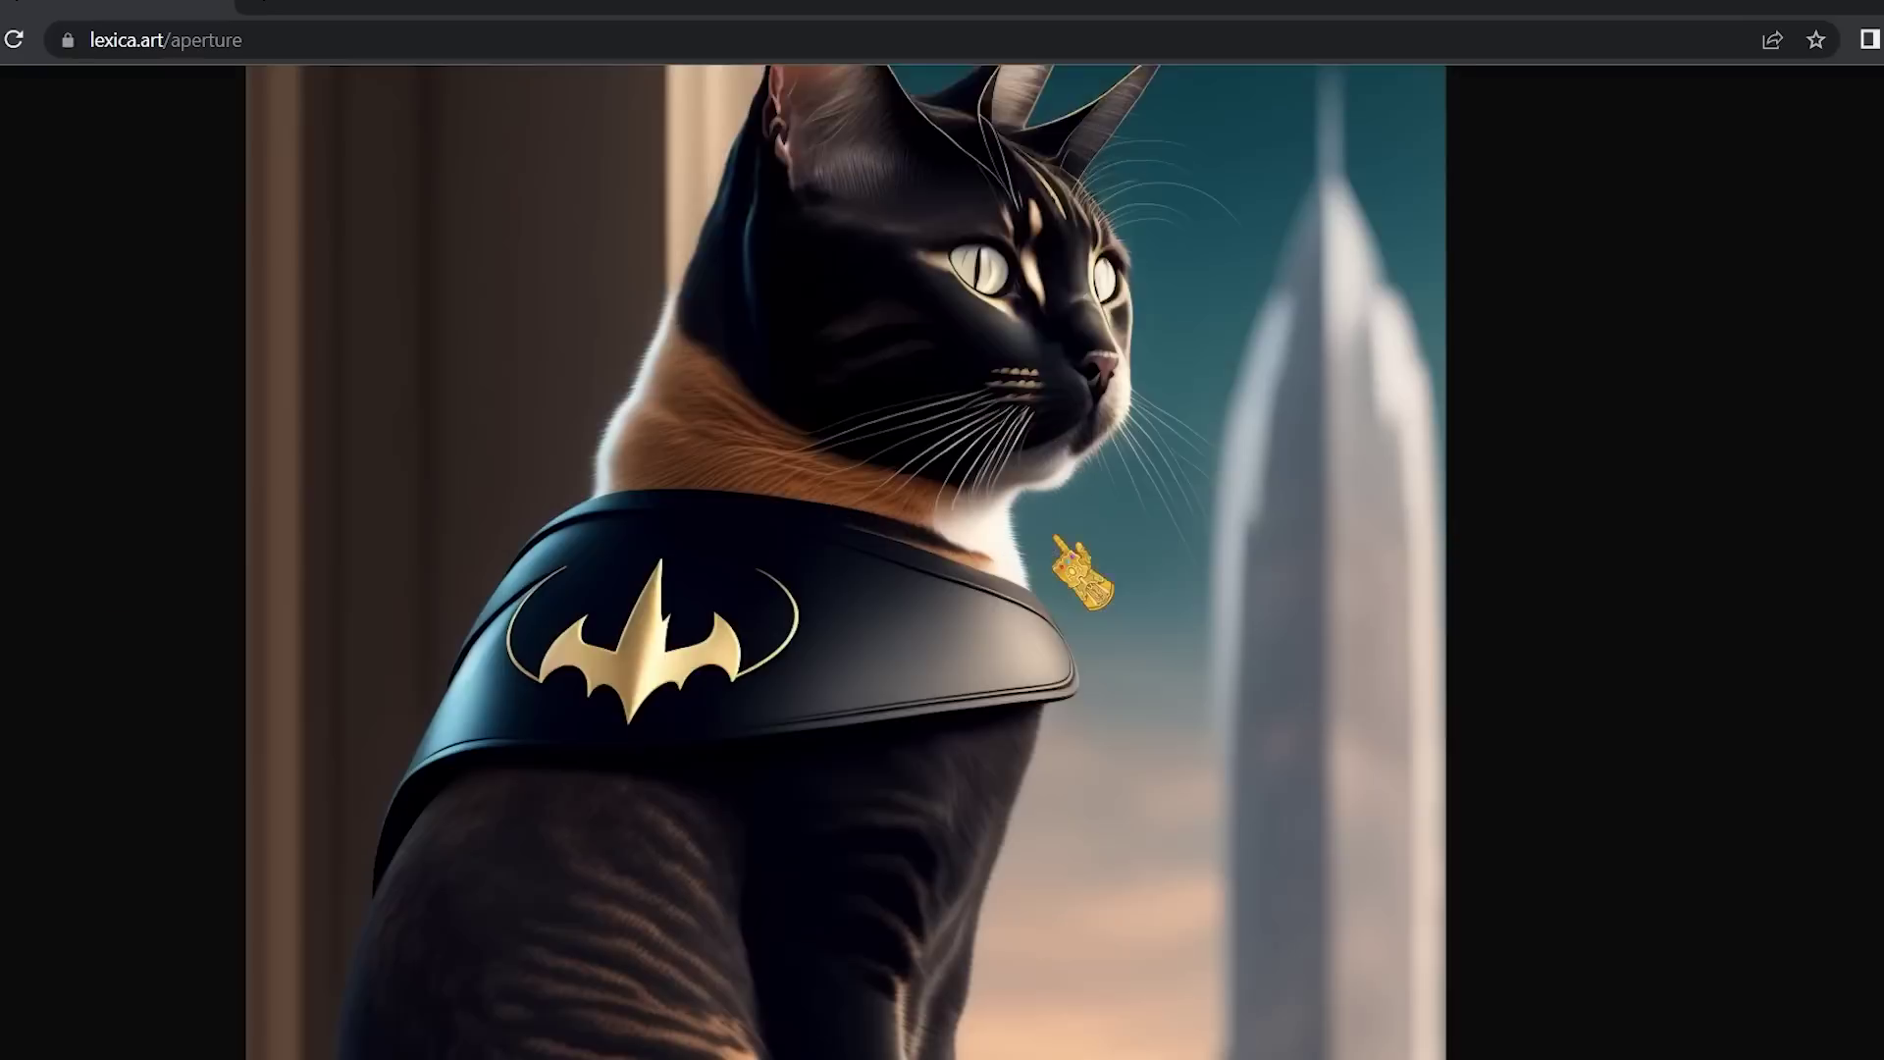
{"action": "scroll", "coordinate": [1060, 540], "scroll_direction": "down", "scroll_amount": 3}
{"action": "scroll", "coordinate": [1060, 539], "scroll_direction": "up", "scroll_amount": 4}
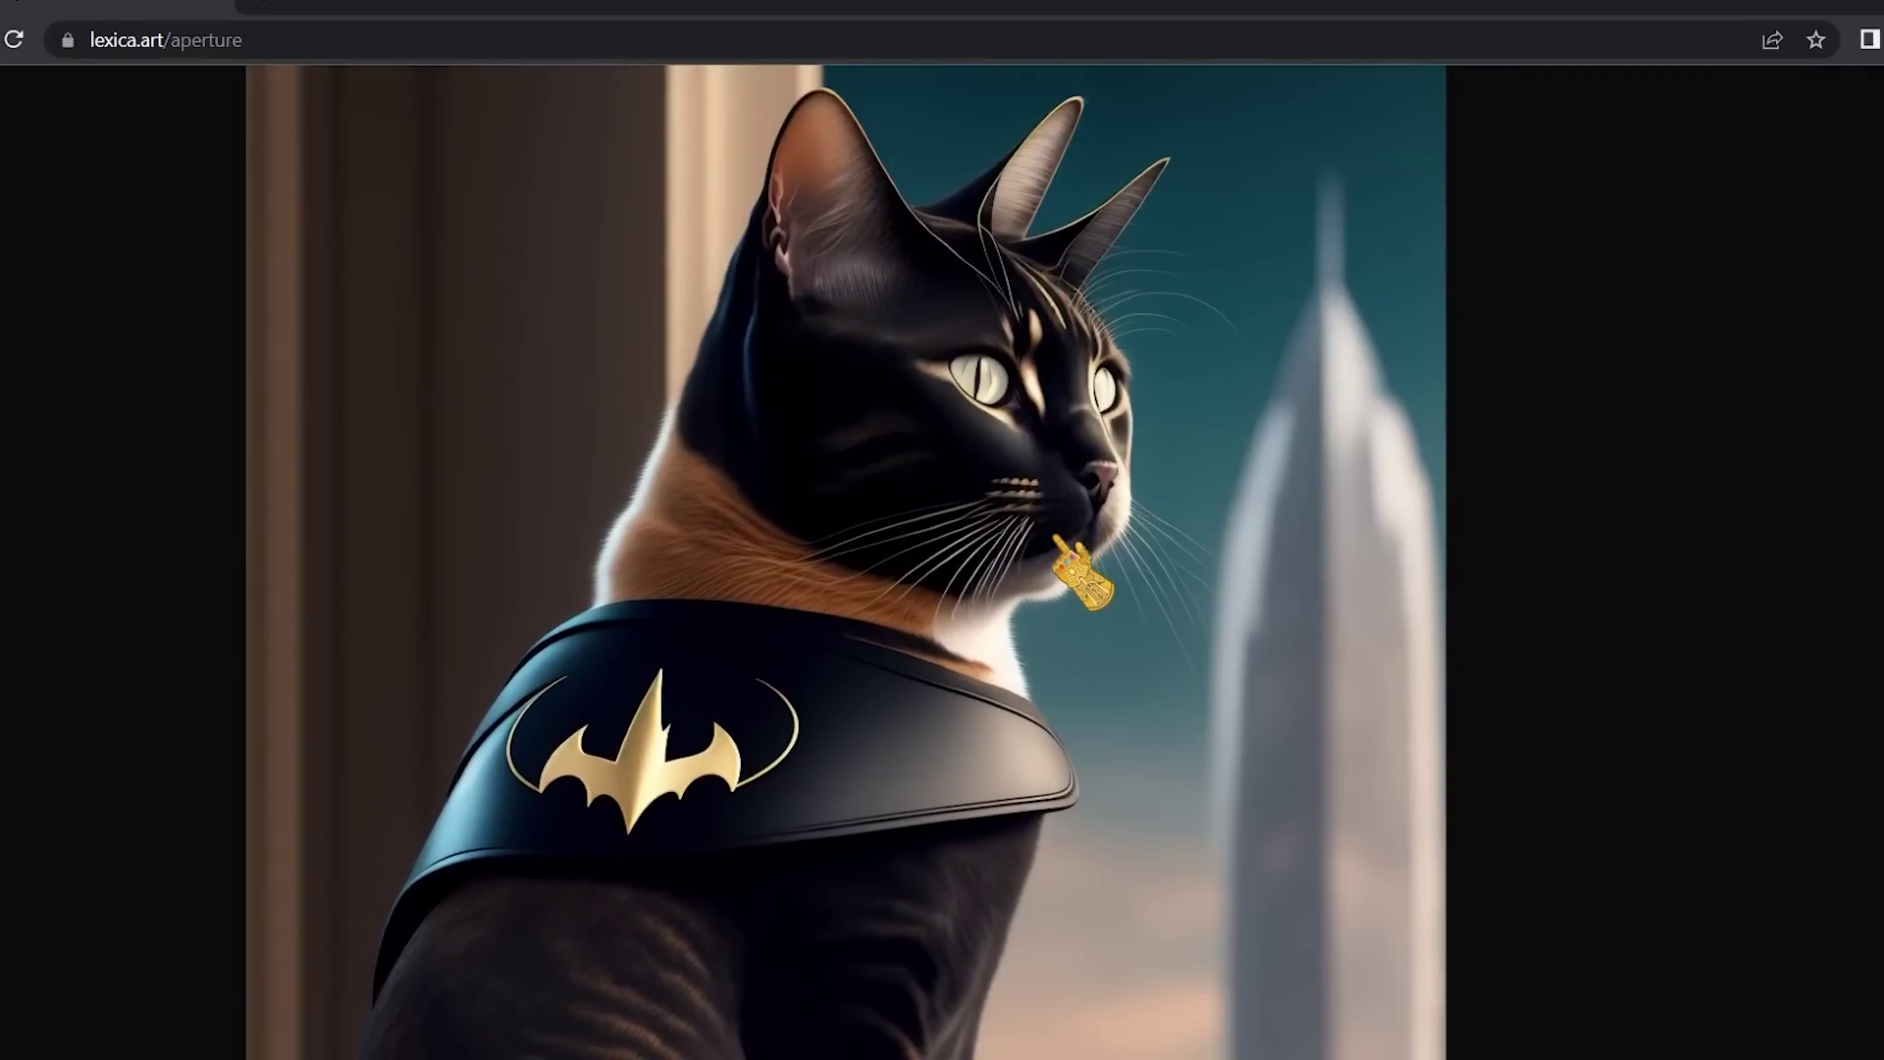
{"action": "left_click", "coordinate": [1060, 540]}
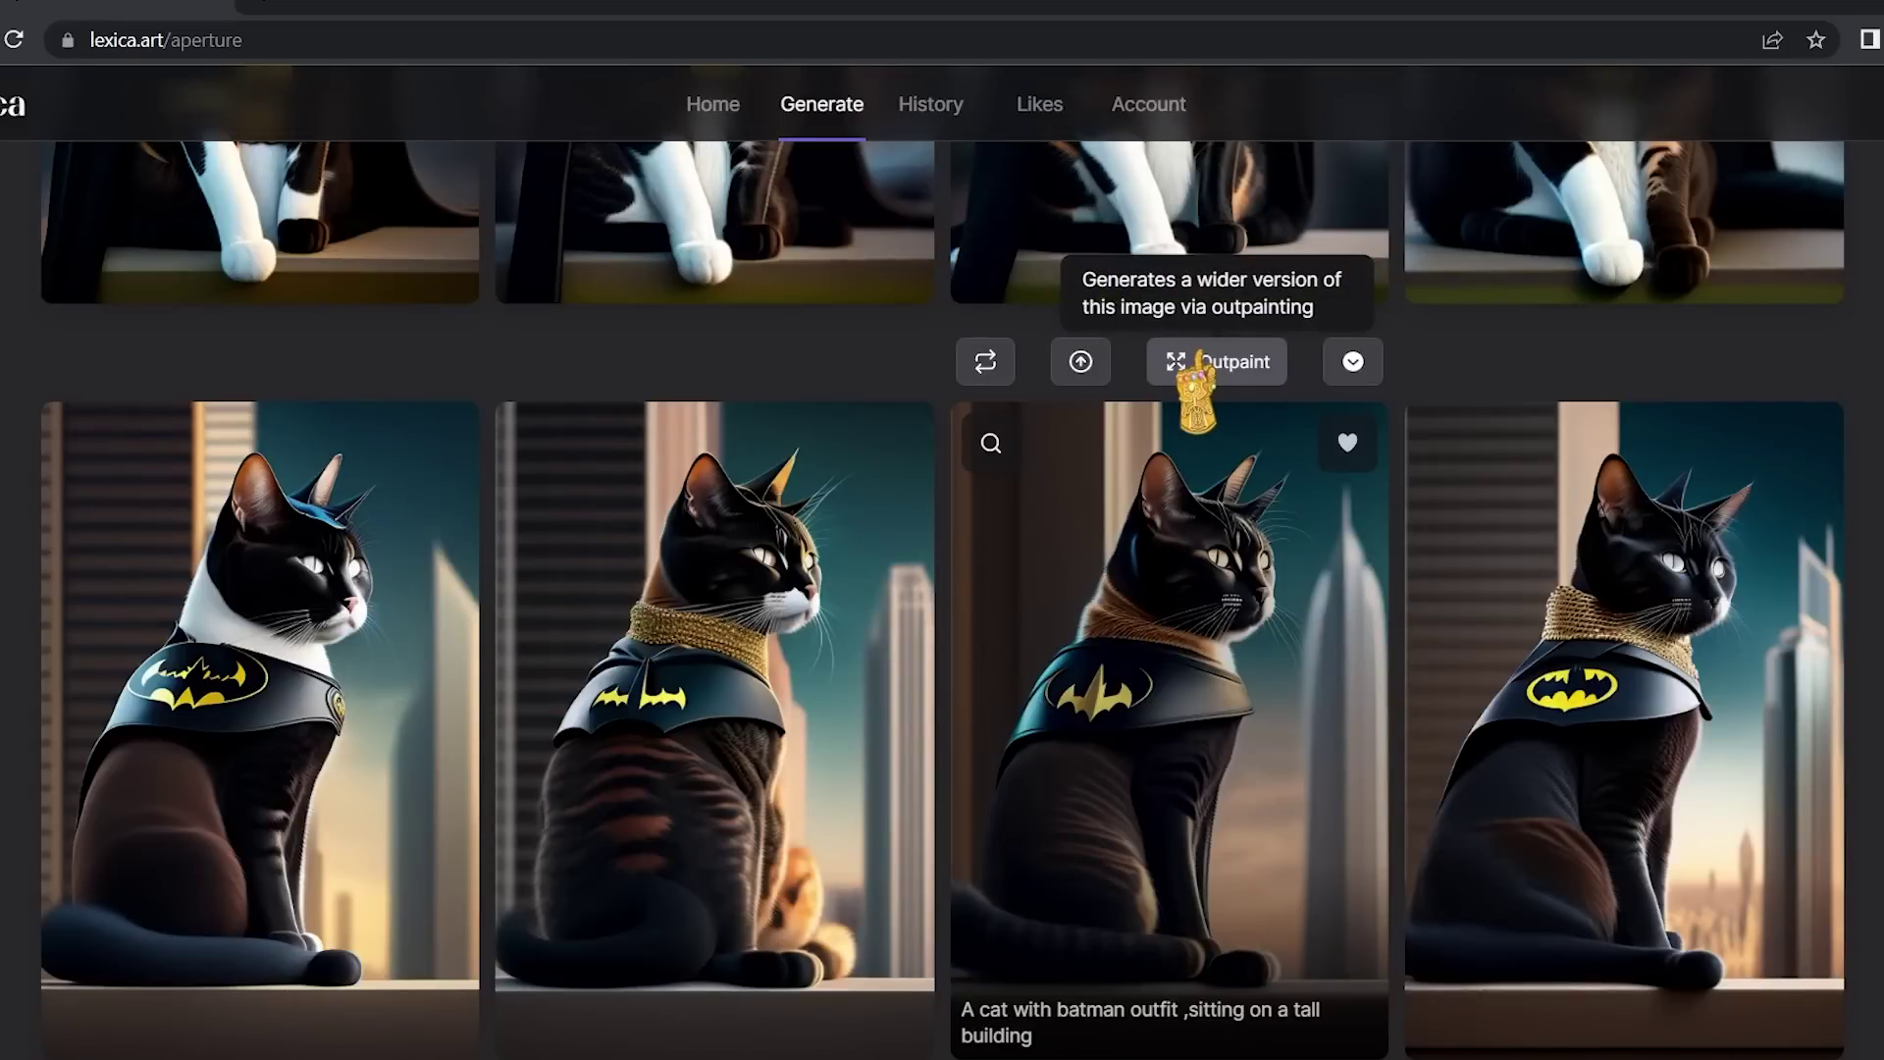
Outpaint the third side-facing cat variation and compare the wider versions with the upscaled image.
{"action": "left_click", "coordinate": [1198, 359]}
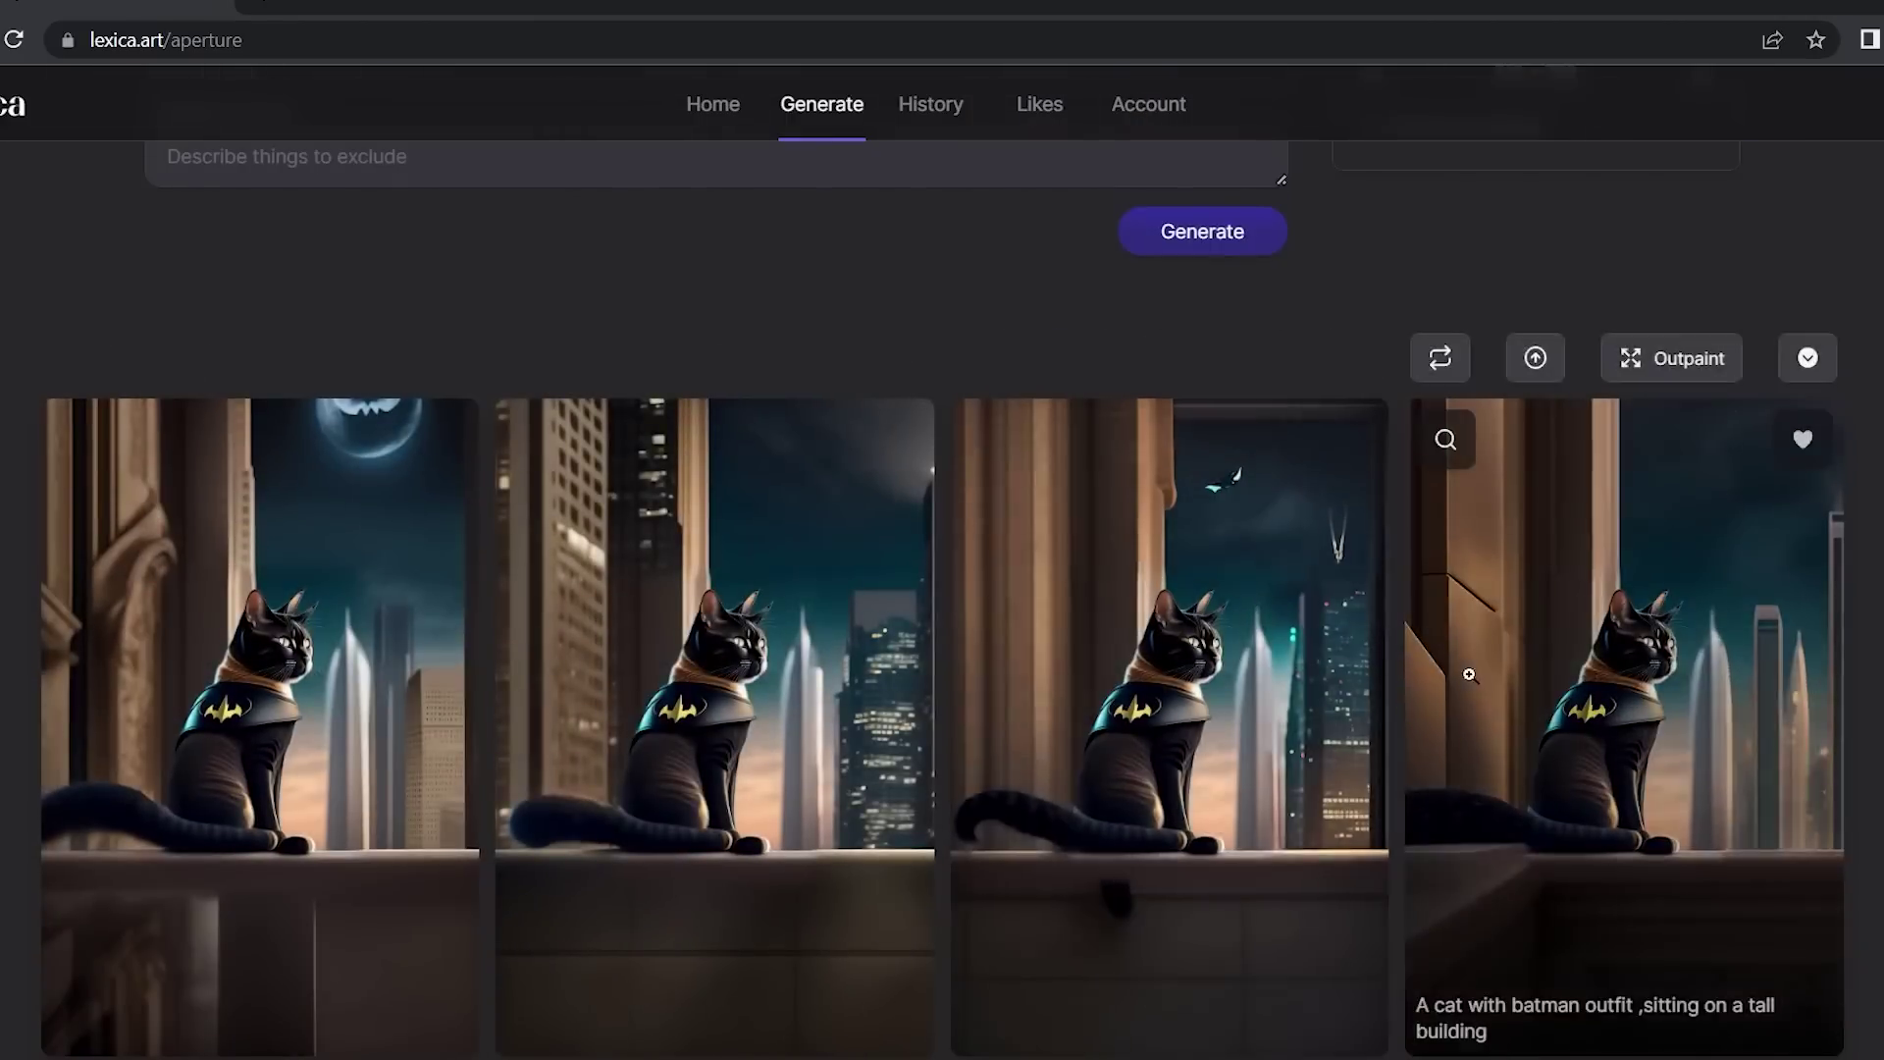
{"action": "scroll", "coordinate": [427, 667], "scroll_direction": "down", "scroll_amount": 2}
{"action": "scroll", "coordinate": [167, 422], "scroll_direction": "up", "scroll_amount": 2}
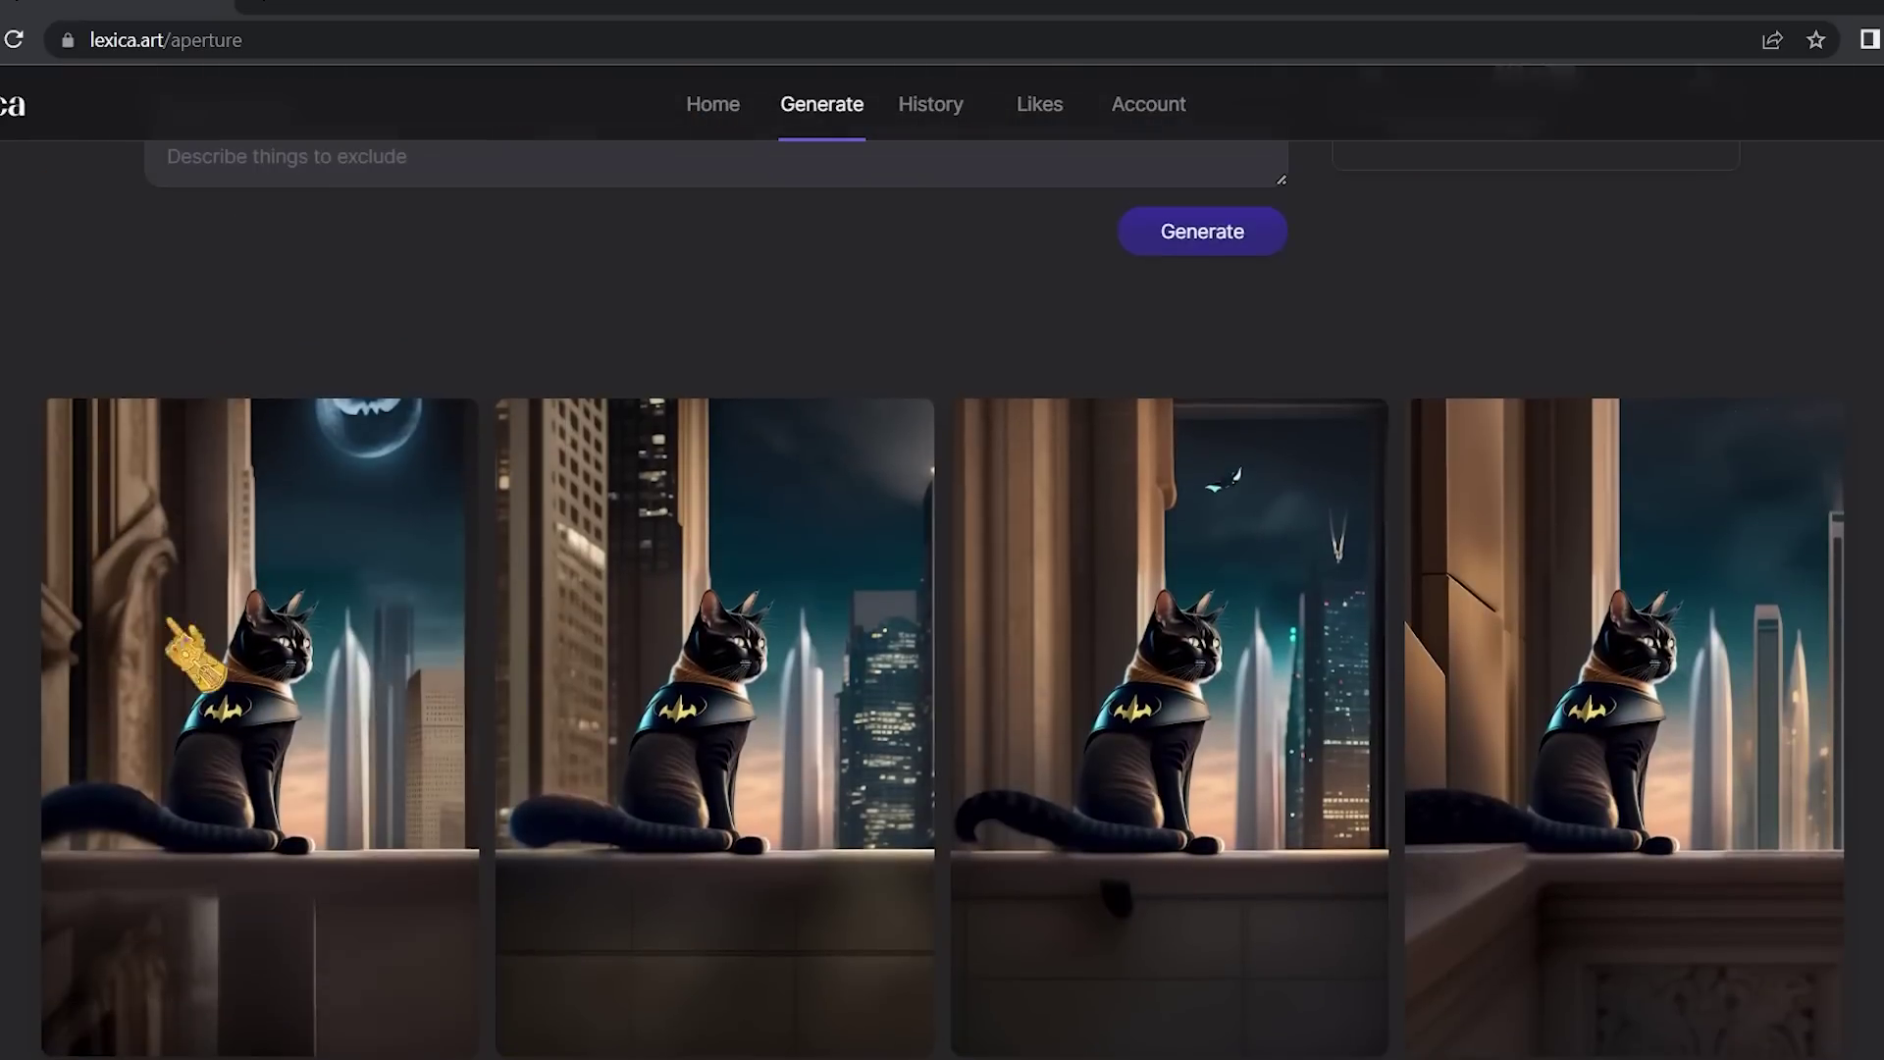
{"action": "scroll", "coordinate": [979, 687], "scroll_direction": "down", "scroll_amount": 2}
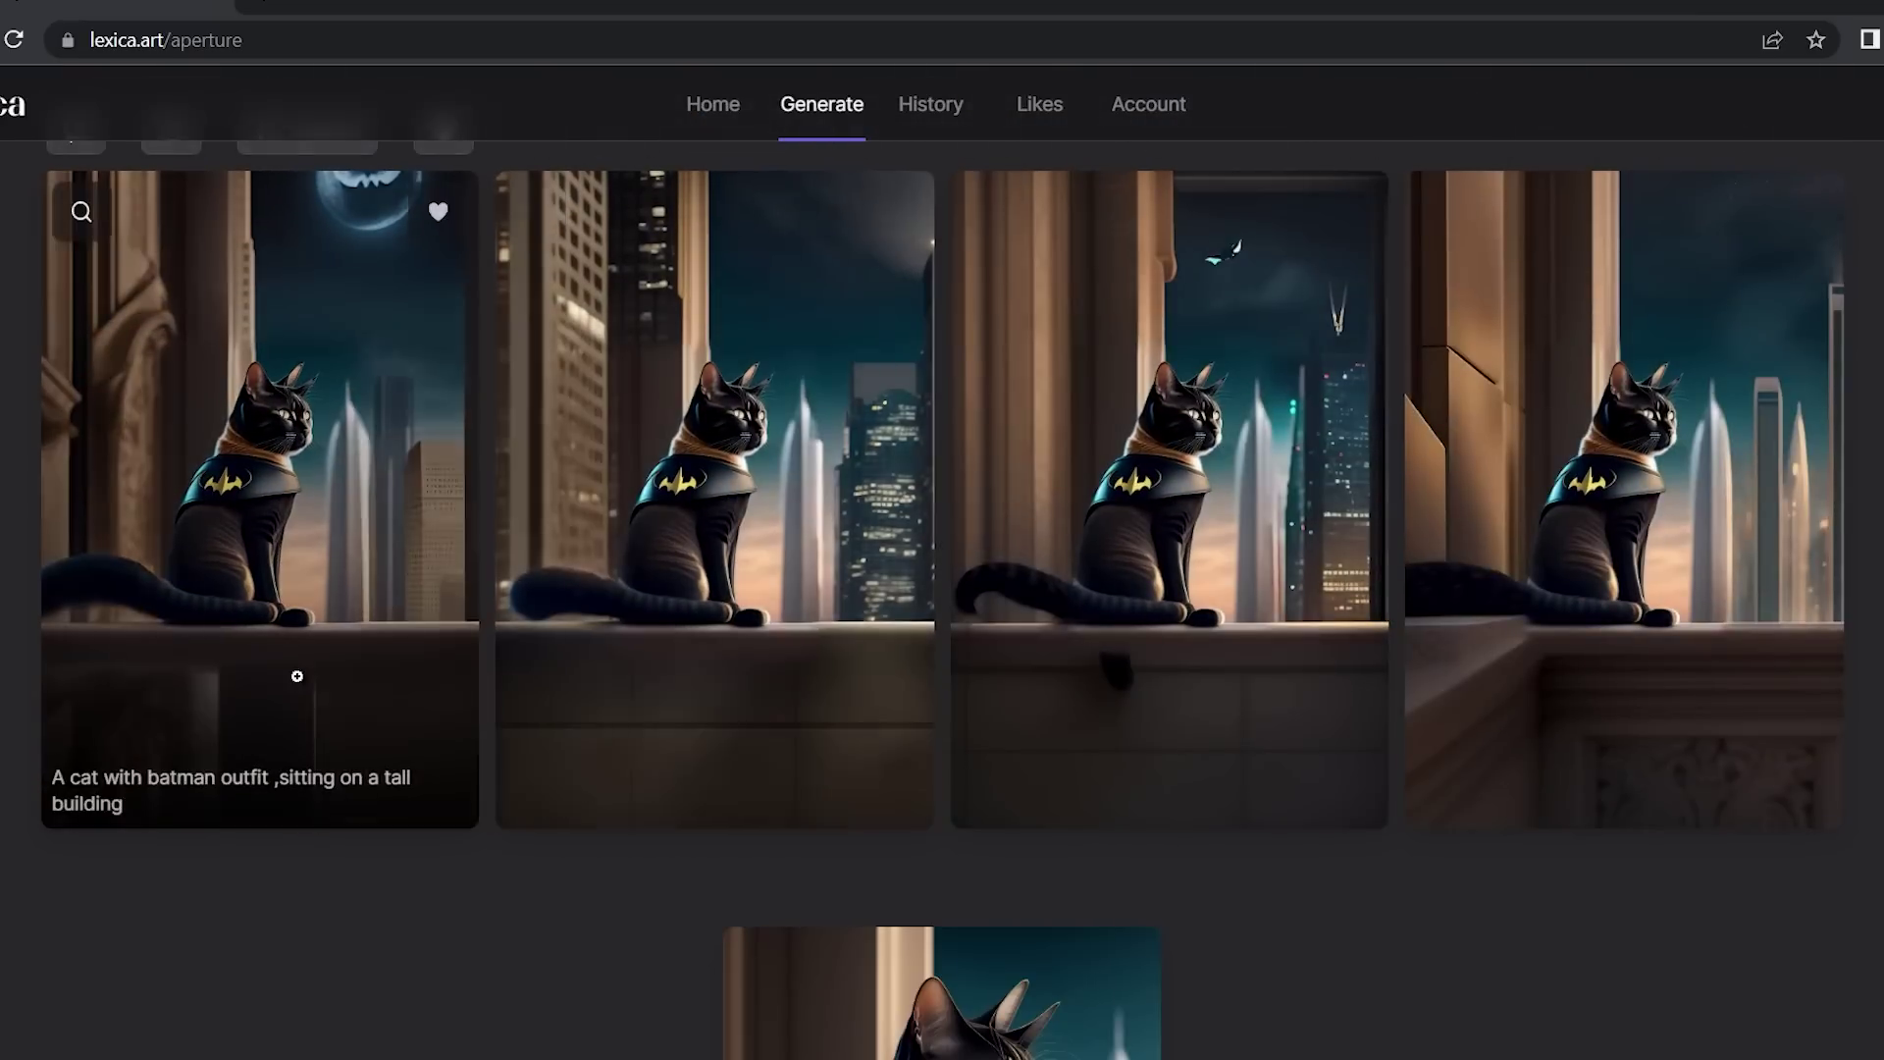
{"action": "scroll", "coordinate": [1472, 832], "scroll_direction": "down", "scroll_amount": 4}
{"action": "scroll", "coordinate": [1516, 831], "scroll_direction": "up", "scroll_amount": 6}
Browse the history of generated images, and open the page of liked images.
{"action": "left_click", "coordinate": [919, 106]}
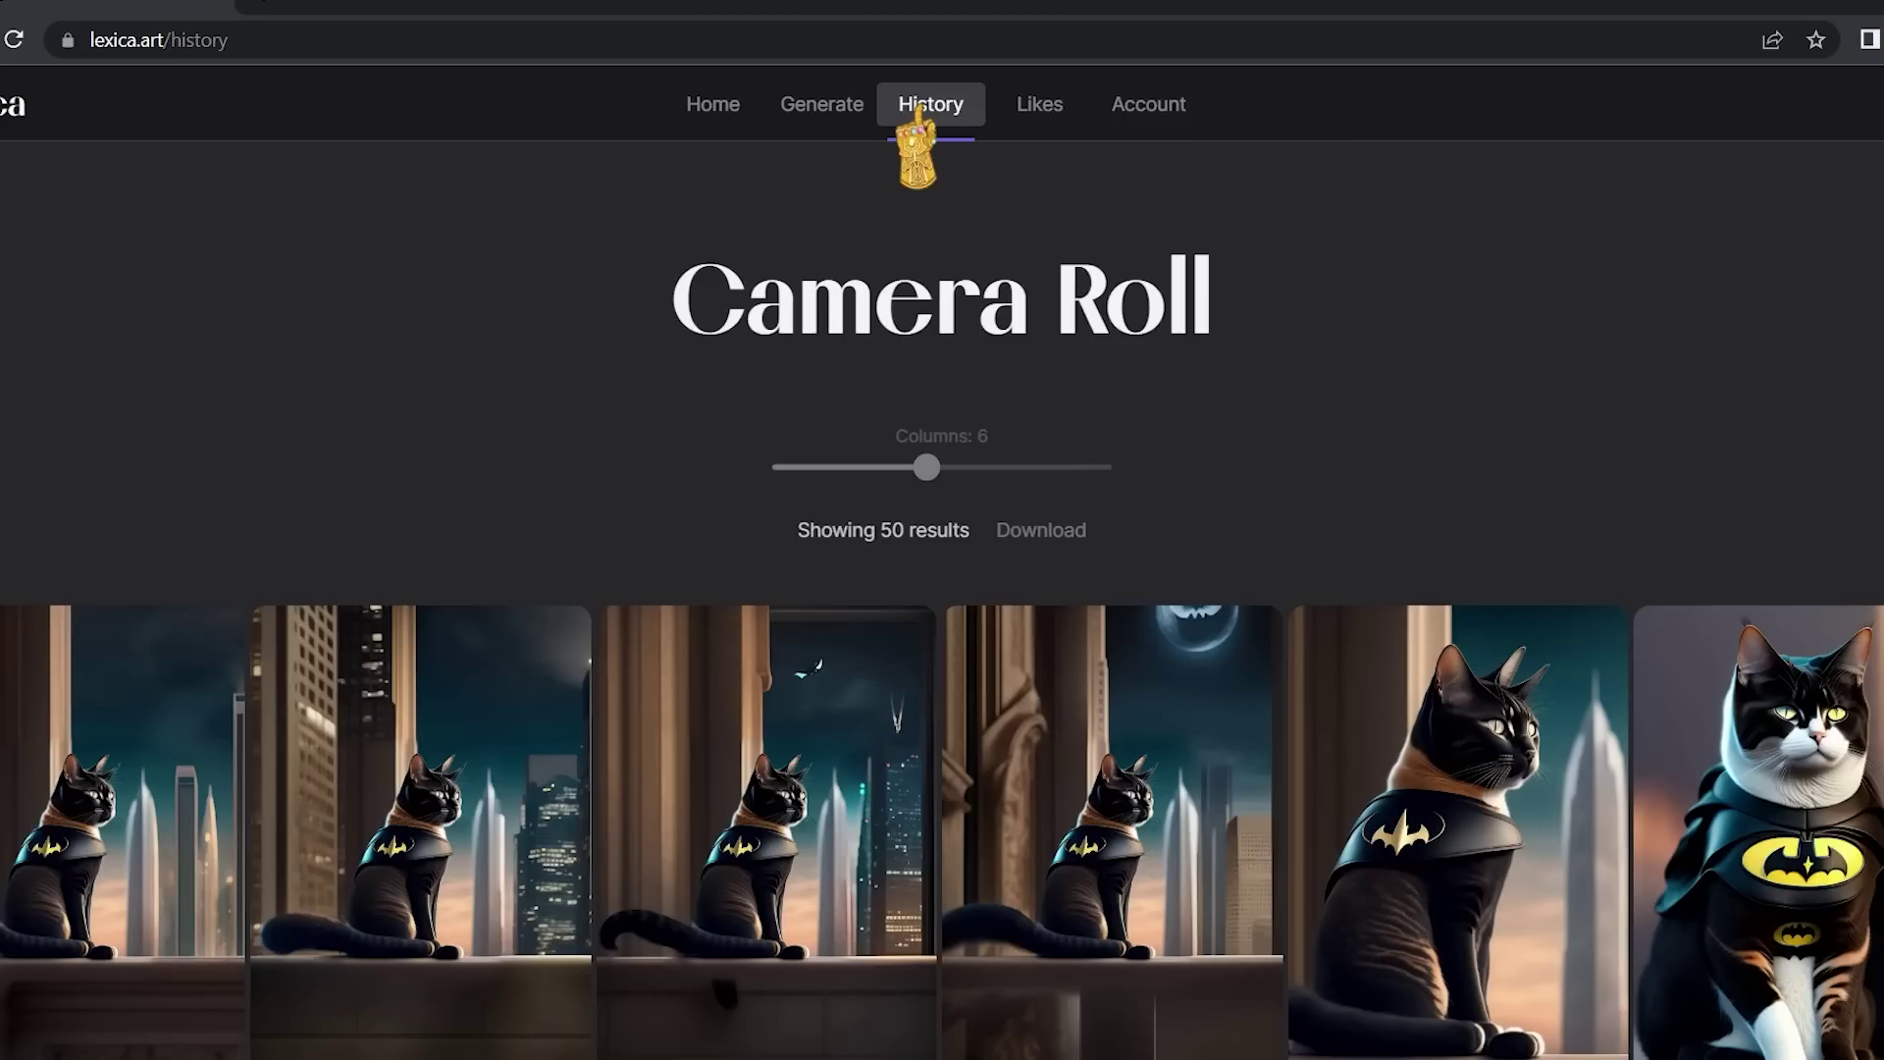
{"action": "scroll", "coordinate": [646, 544], "scroll_direction": "down", "scroll_amount": 7}
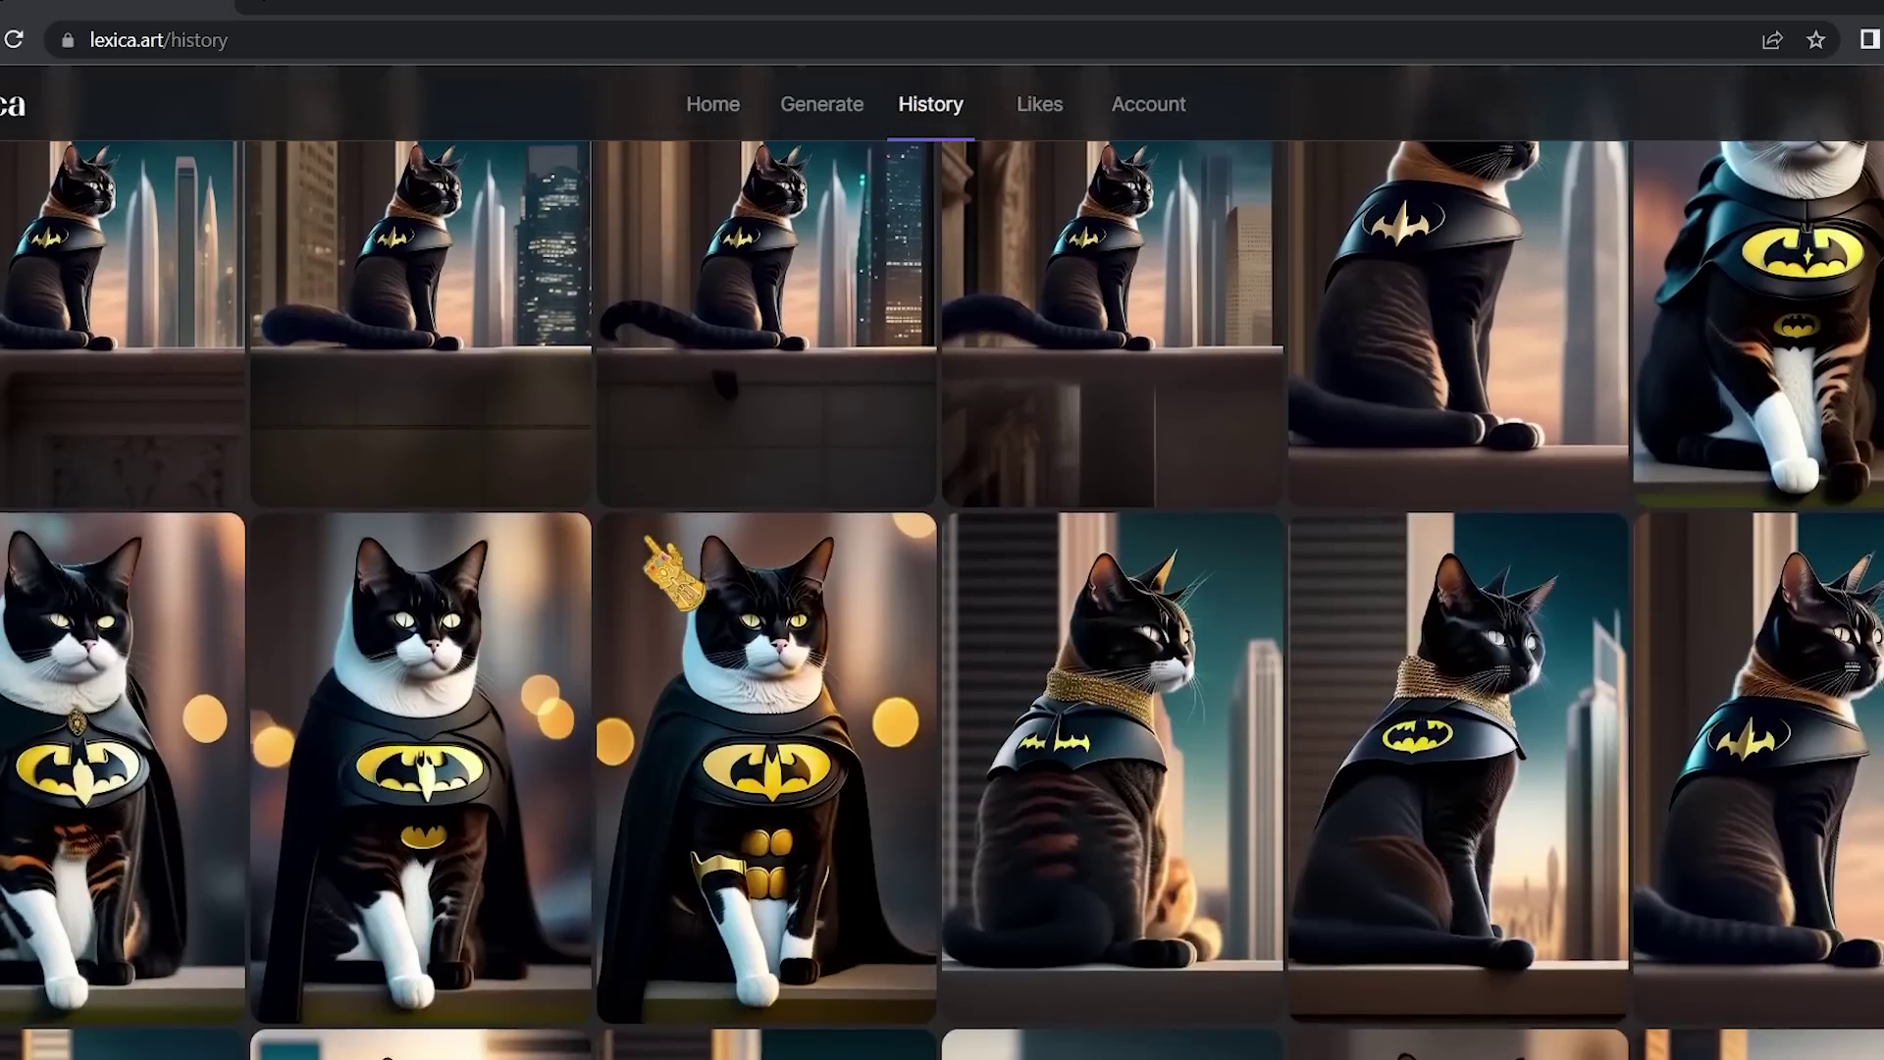
{"action": "scroll", "coordinate": [942, 589], "scroll_direction": "down", "scroll_amount": 5}
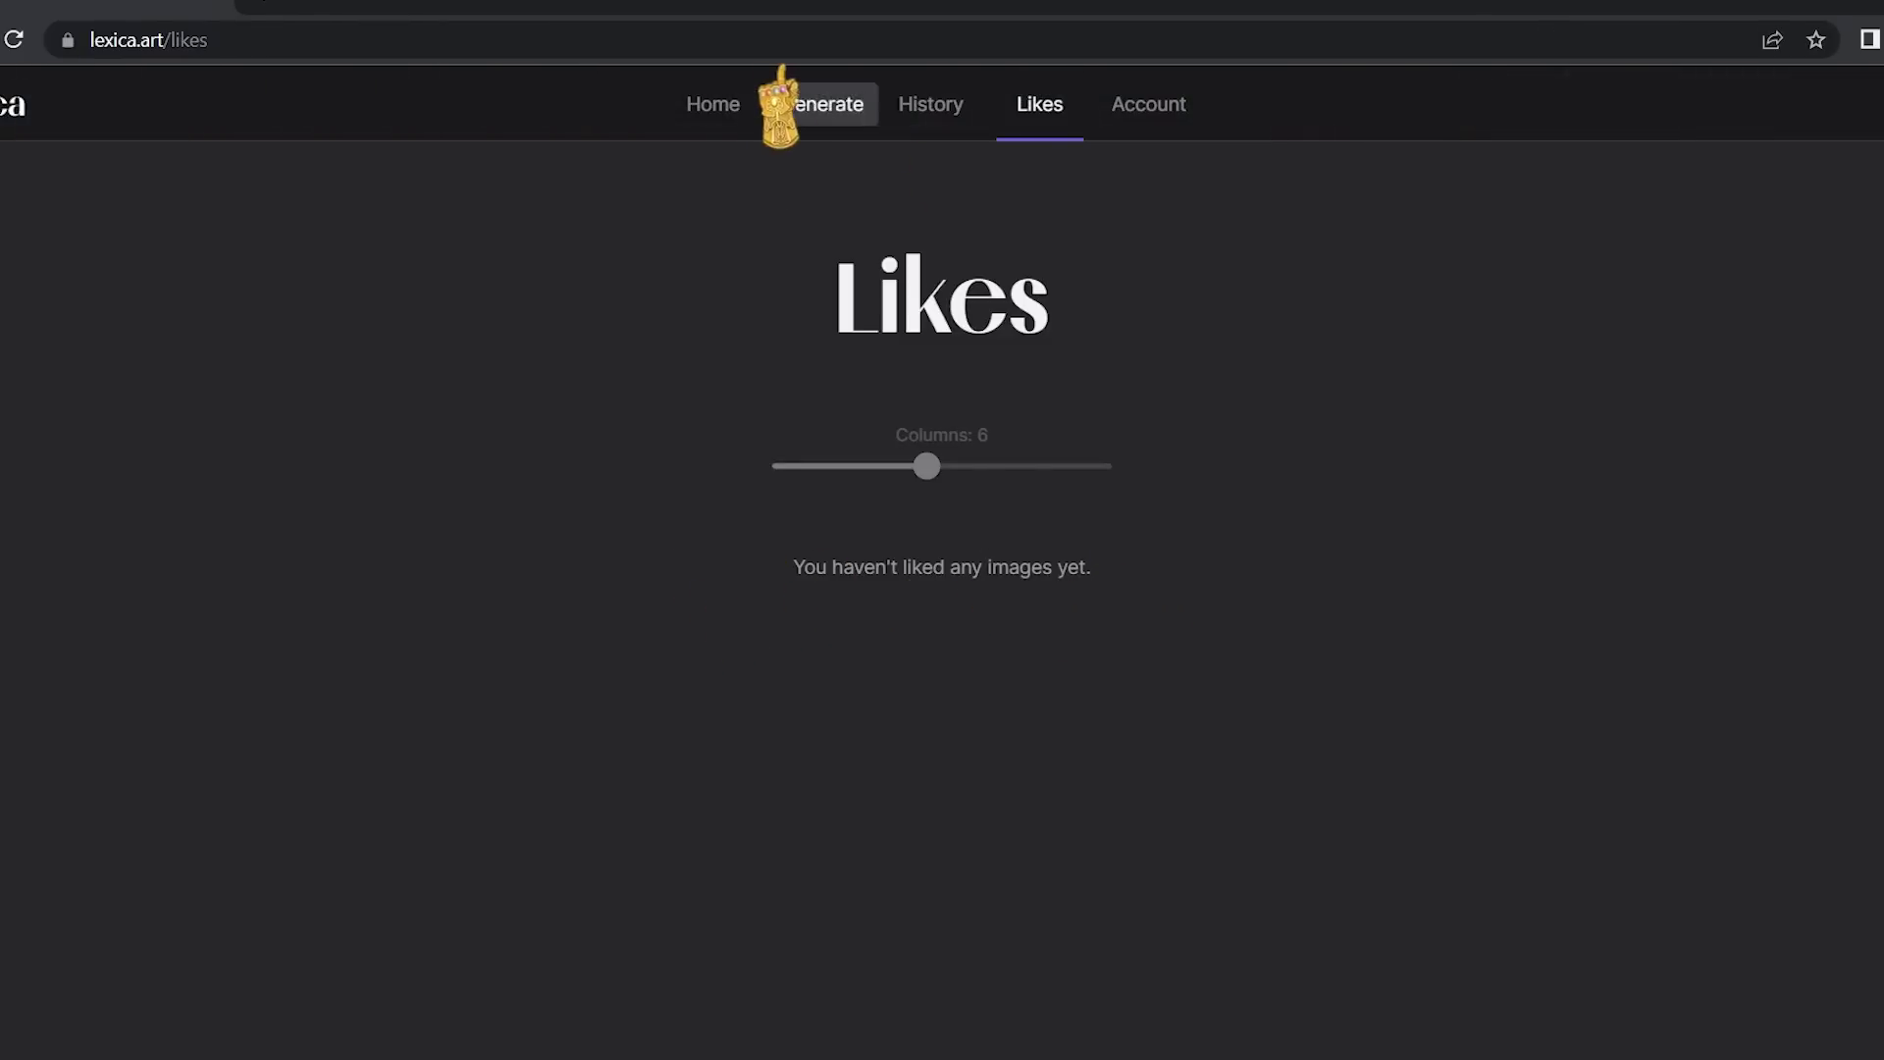
Like the portrait of the cat holding a flower in the home gallery, and check it among the liked images.
{"action": "left_click", "coordinate": [712, 100]}
{"action": "scroll", "coordinate": [589, 550], "scroll_direction": "down", "scroll_amount": 4}
{"action": "mouse_move", "coordinate": [555, 520]}
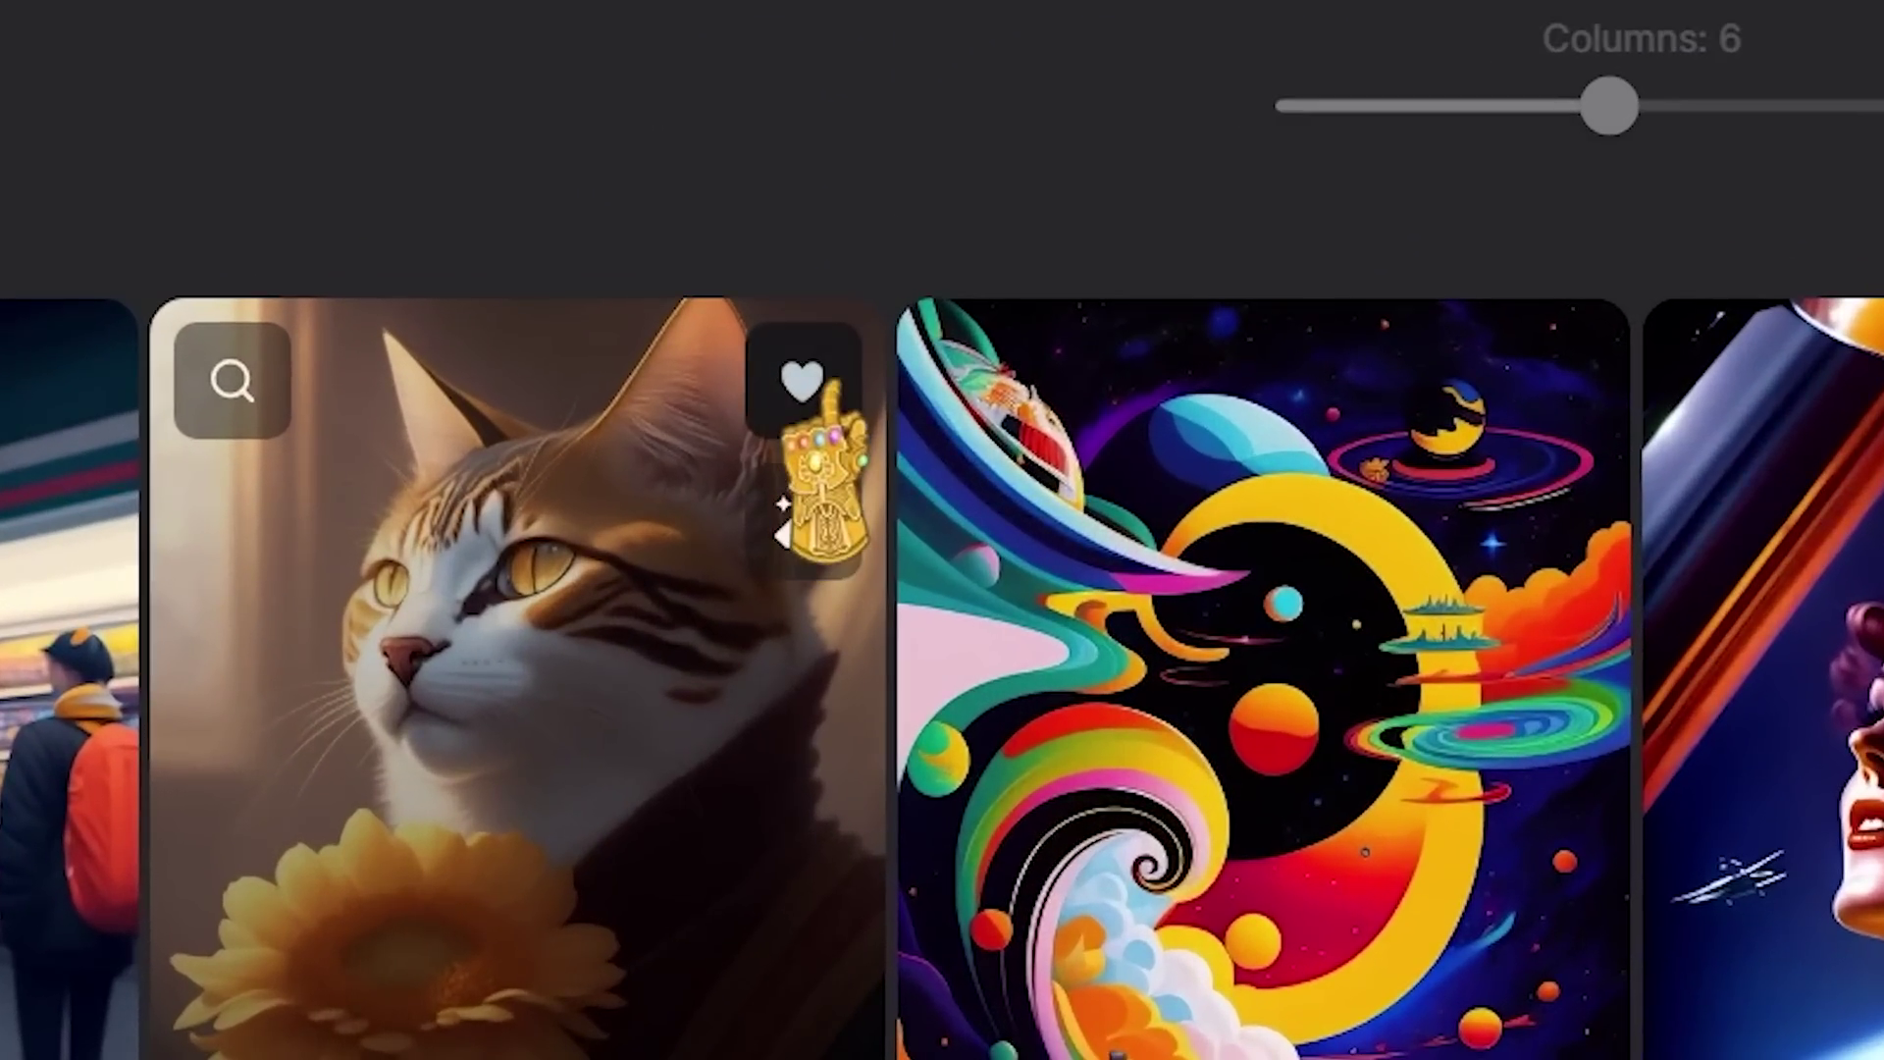
{"action": "left_click", "coordinate": [785, 386]}
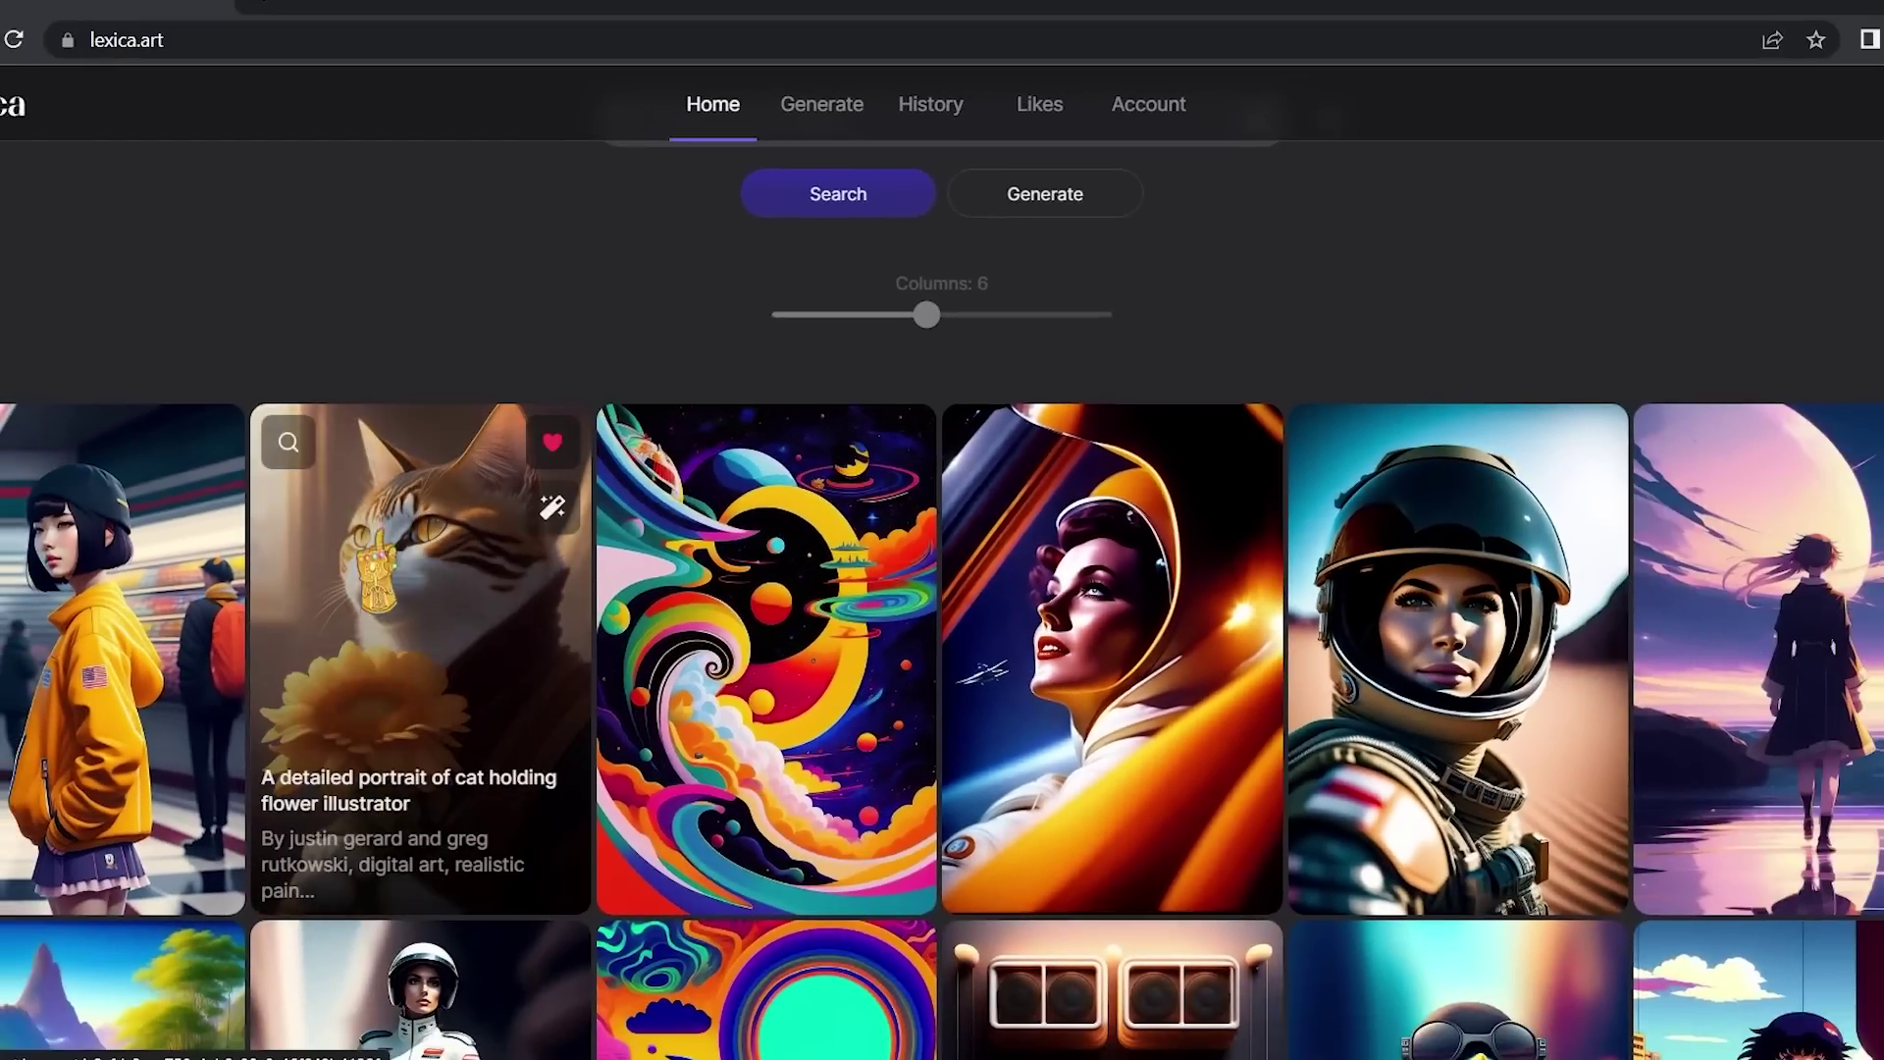
{"action": "left_click", "coordinate": [1036, 98]}
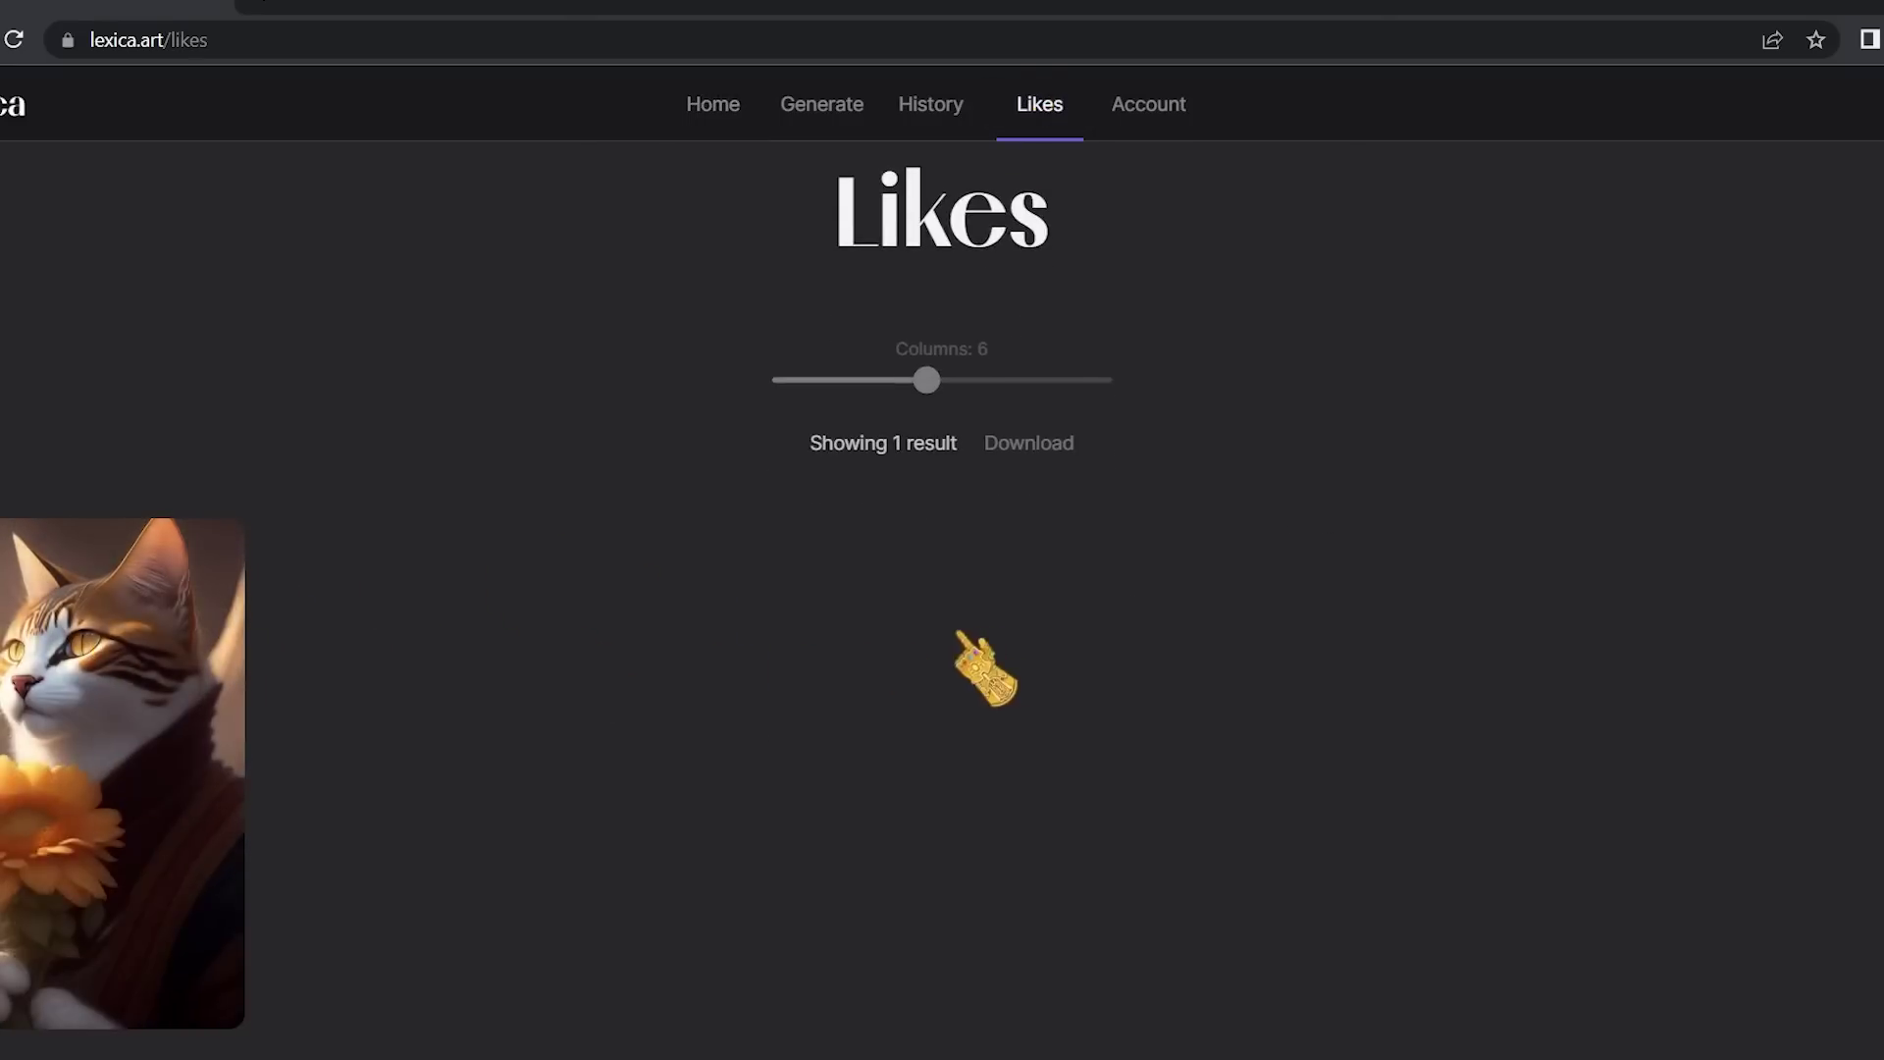
{"action": "scroll", "coordinate": [981, 666], "scroll_direction": "up", "scroll_amount": 1}
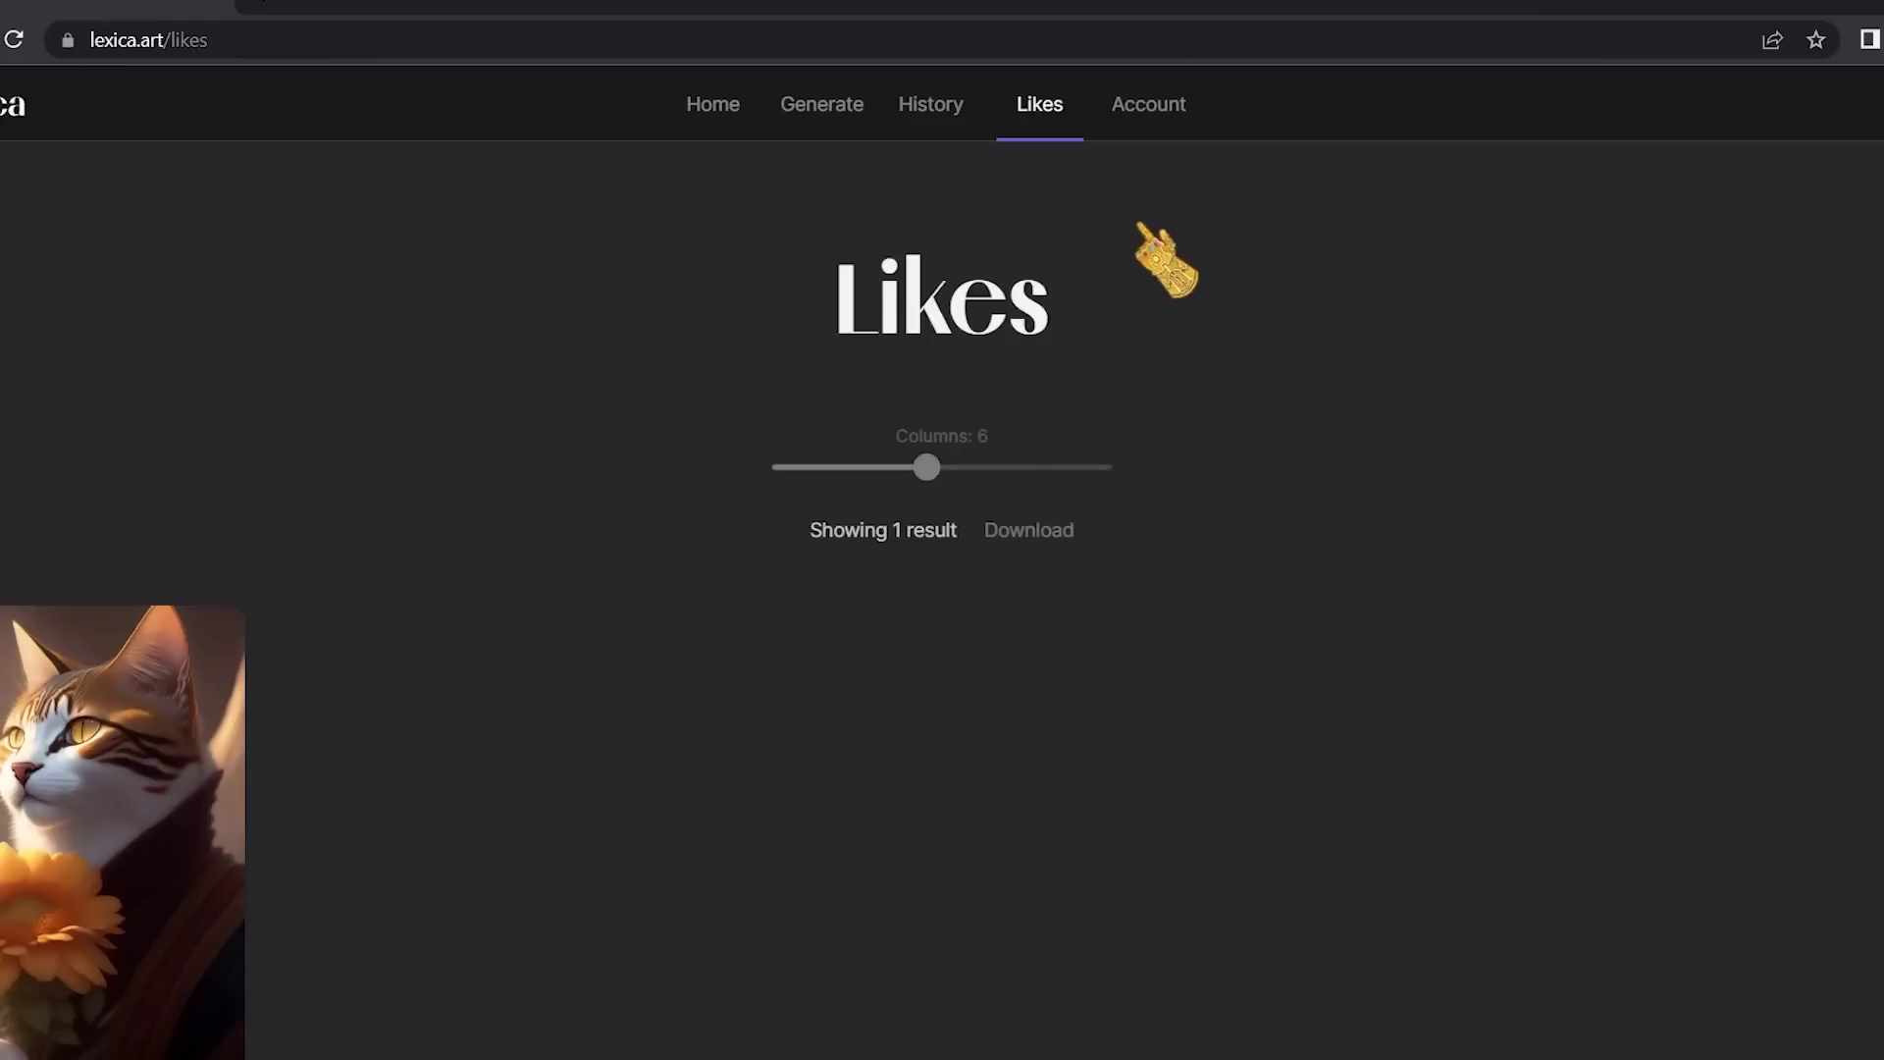
Review the yearly Starter, Pro and Max membership plans on the account page, including the Starter plan's fast generations.
{"action": "left_click", "coordinate": [1160, 125]}
{"action": "scroll", "coordinate": [523, 292], "scroll_direction": "down", "scroll_amount": 3}
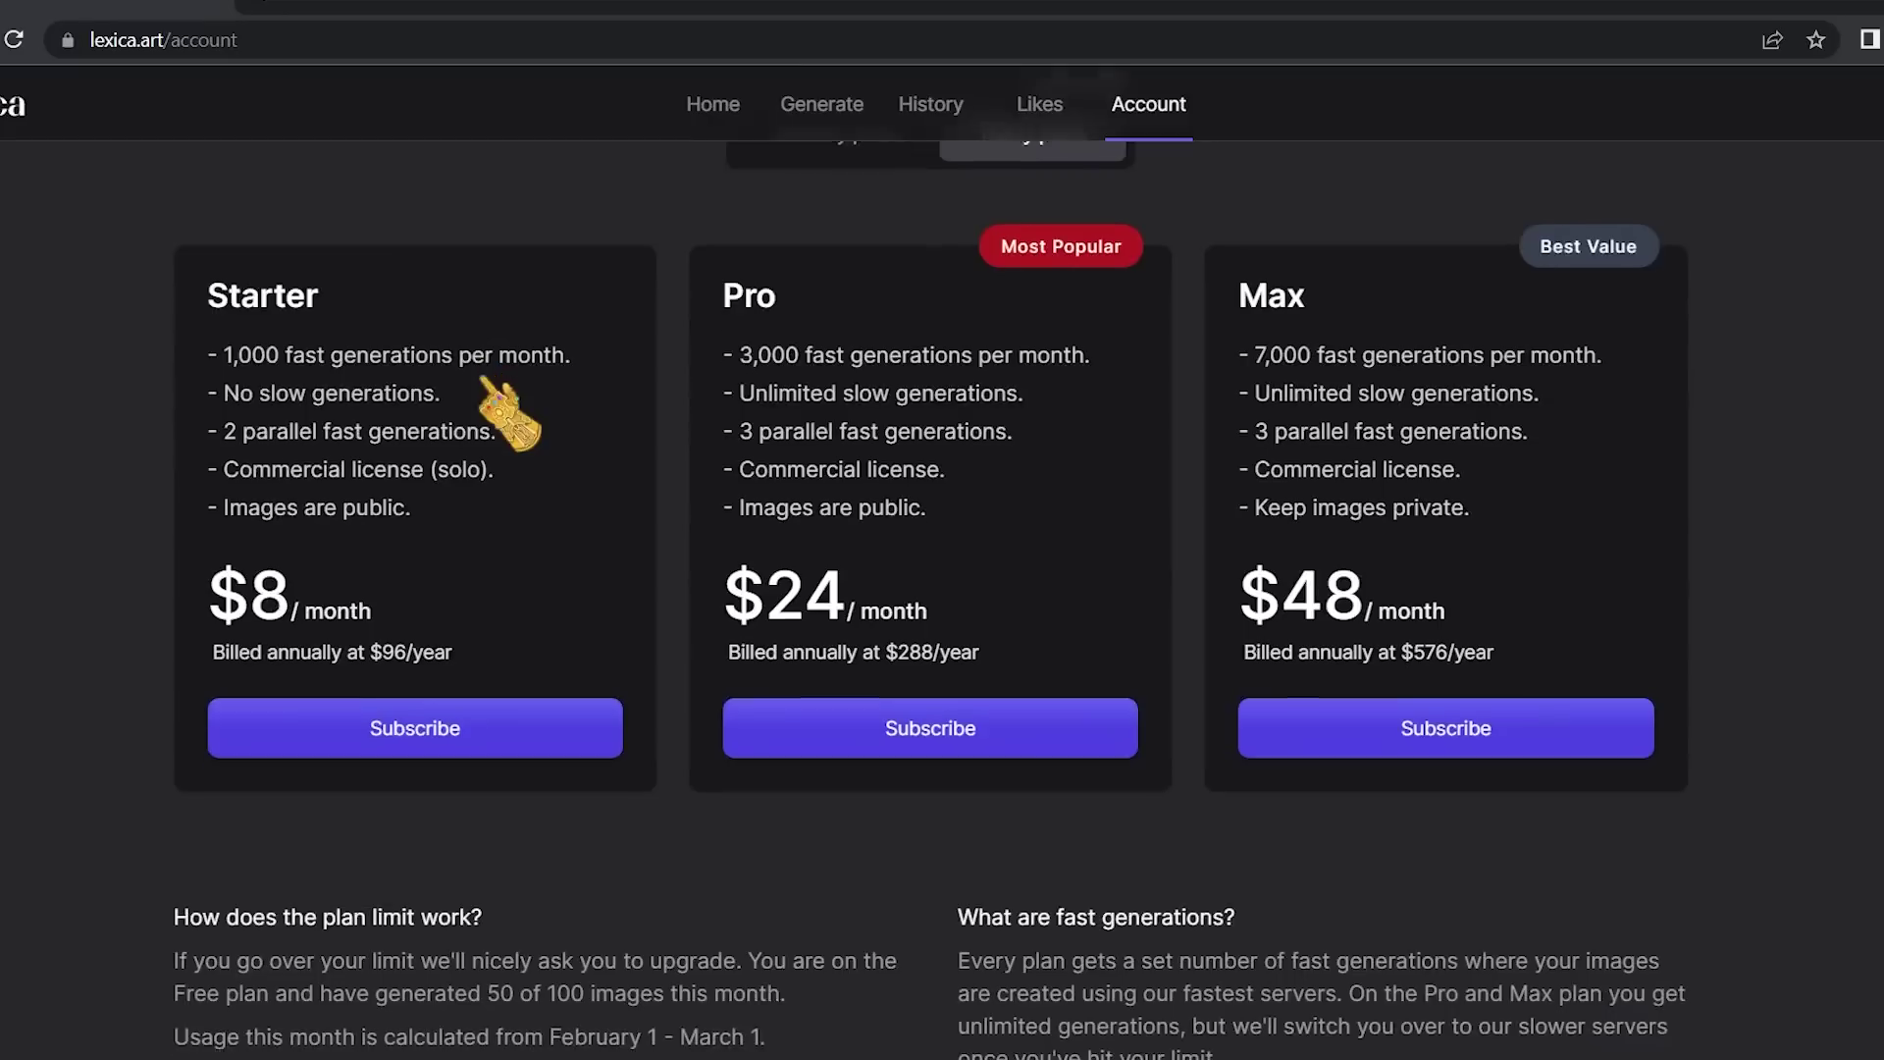
{"action": "double_click", "coordinate": [217, 287]}
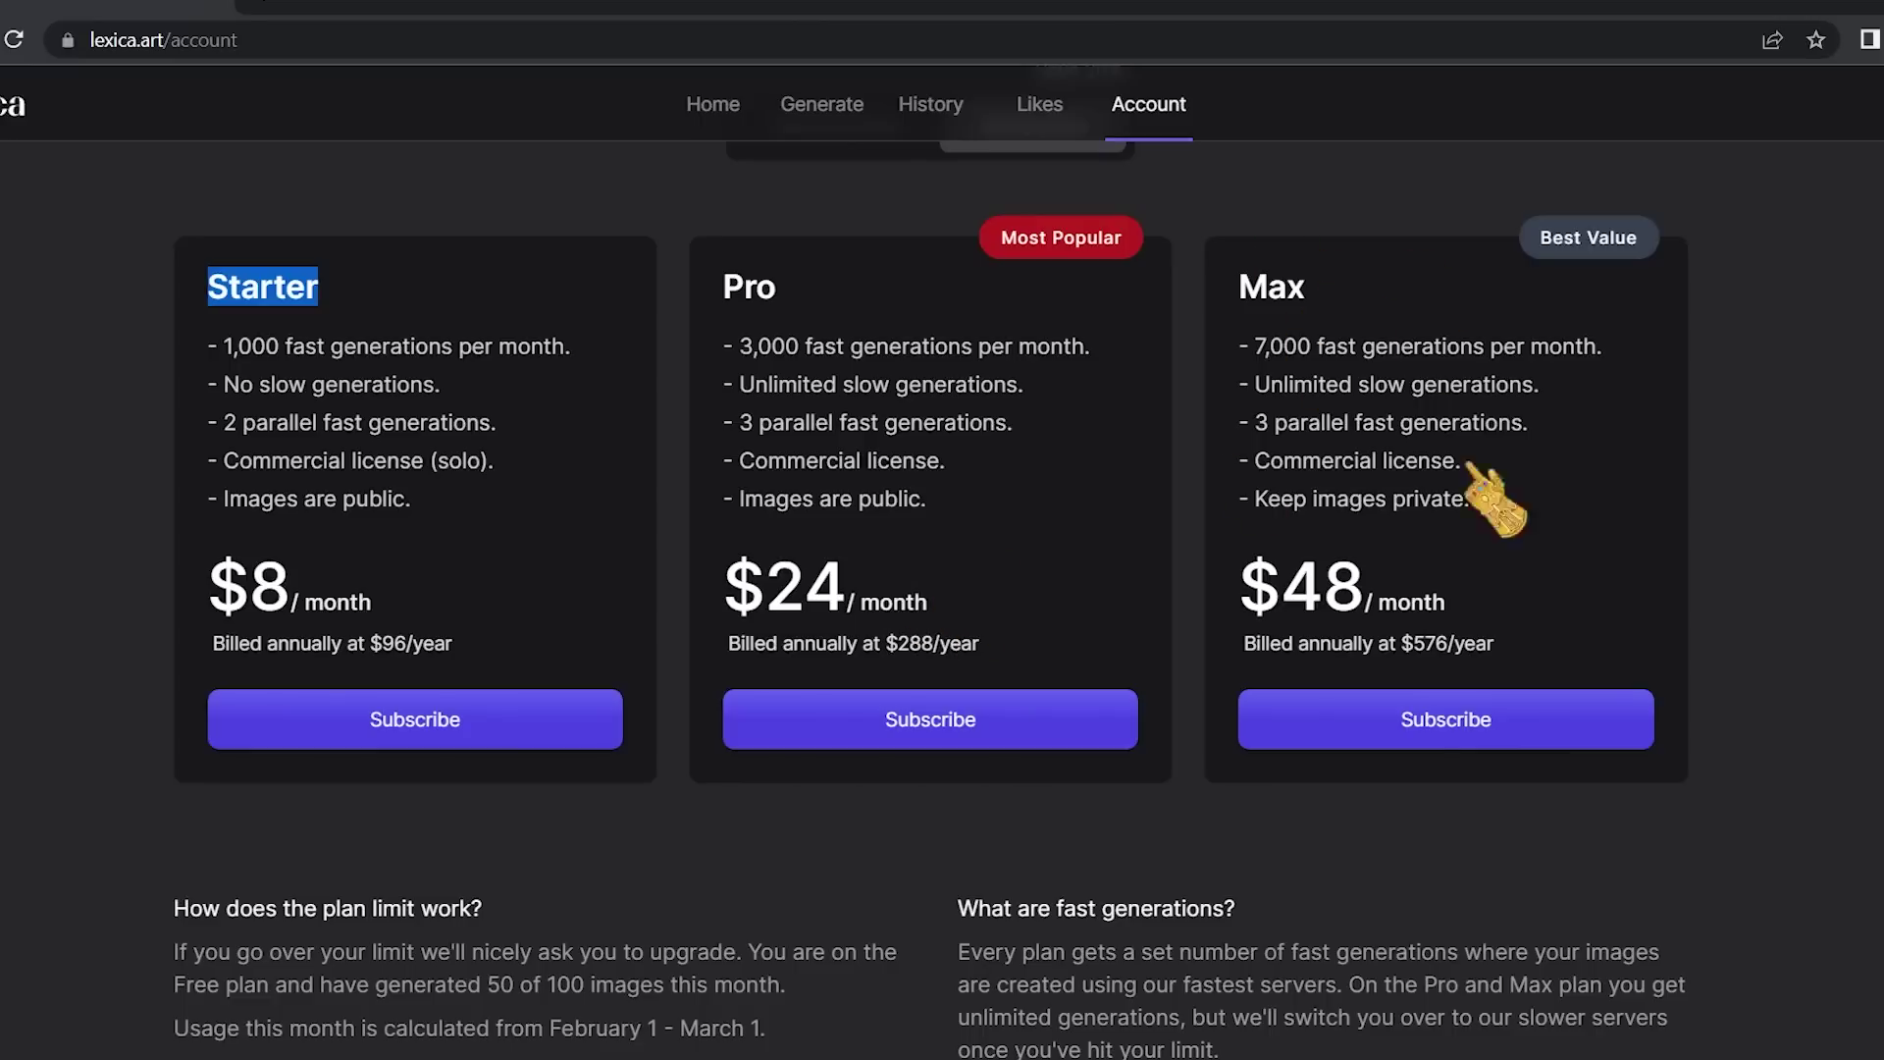
{"action": "left_click", "coordinate": [248, 351]}
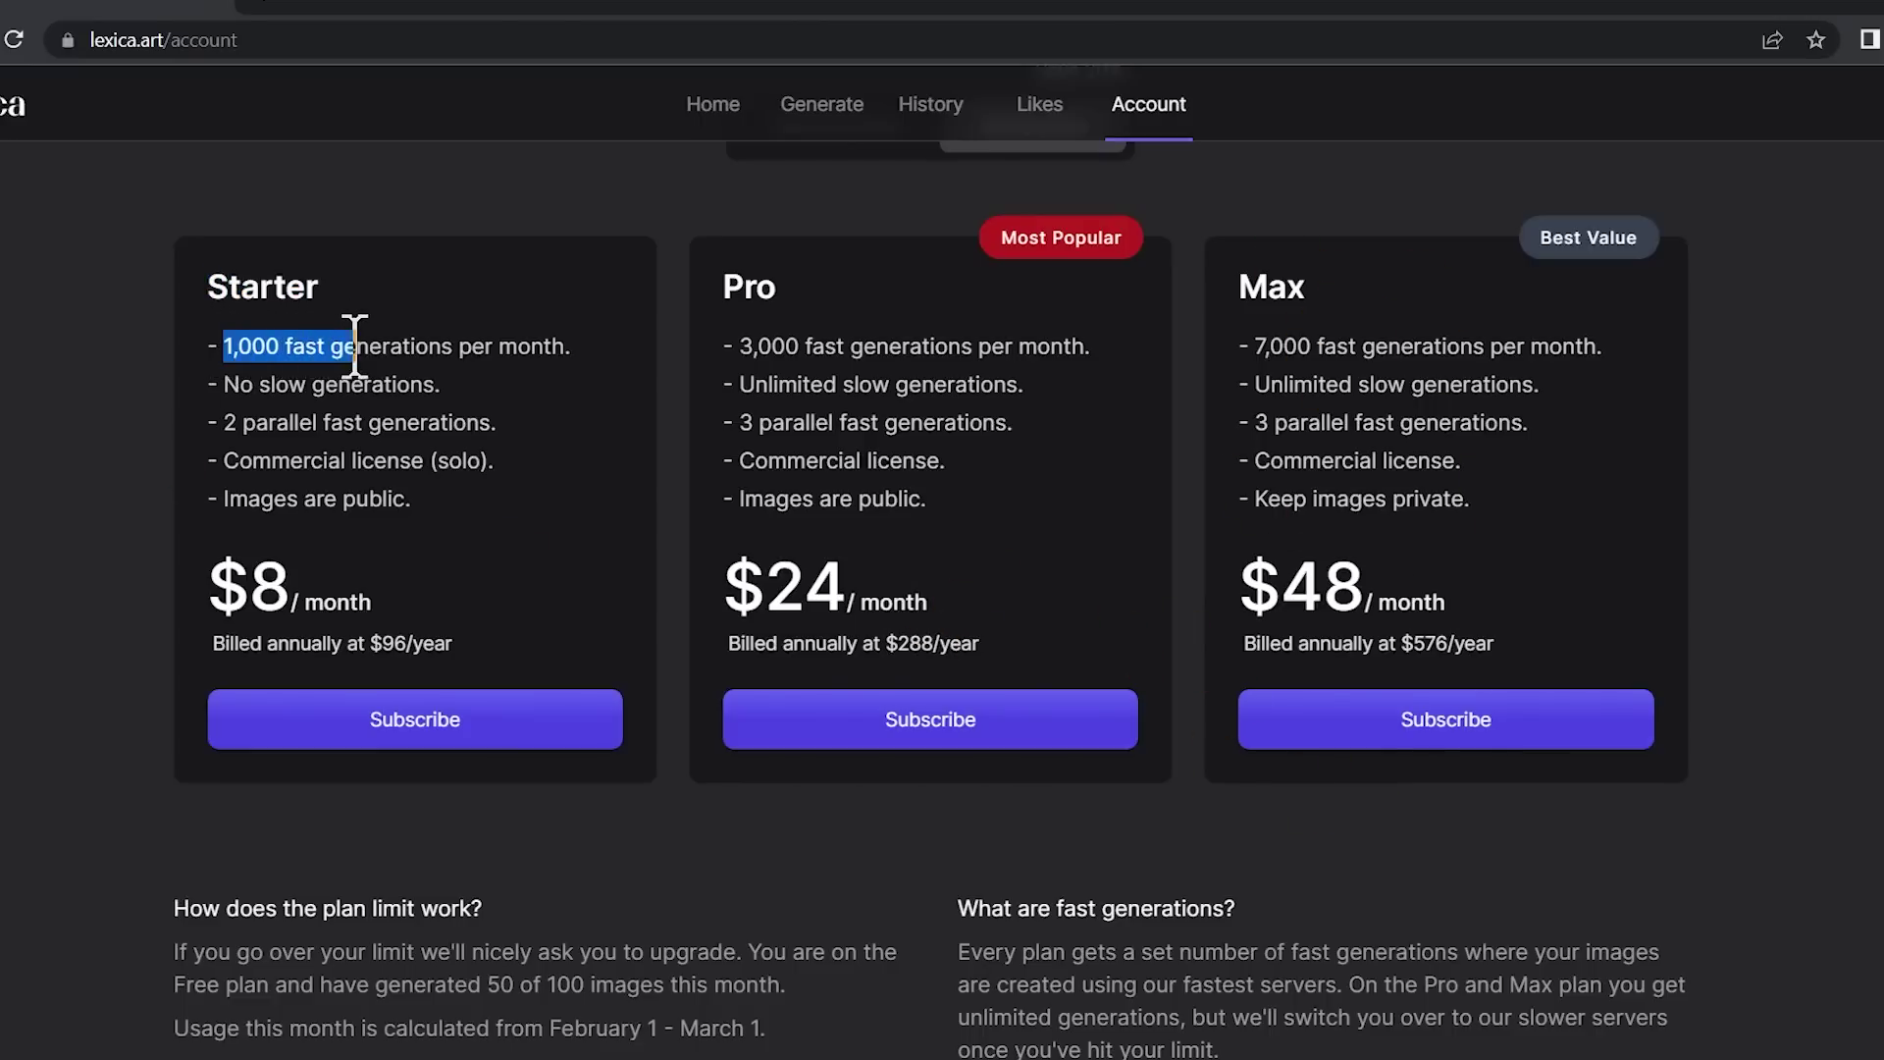
{"action": "scroll", "coordinate": [828, 496], "scroll_direction": "up", "scroll_amount": 2}
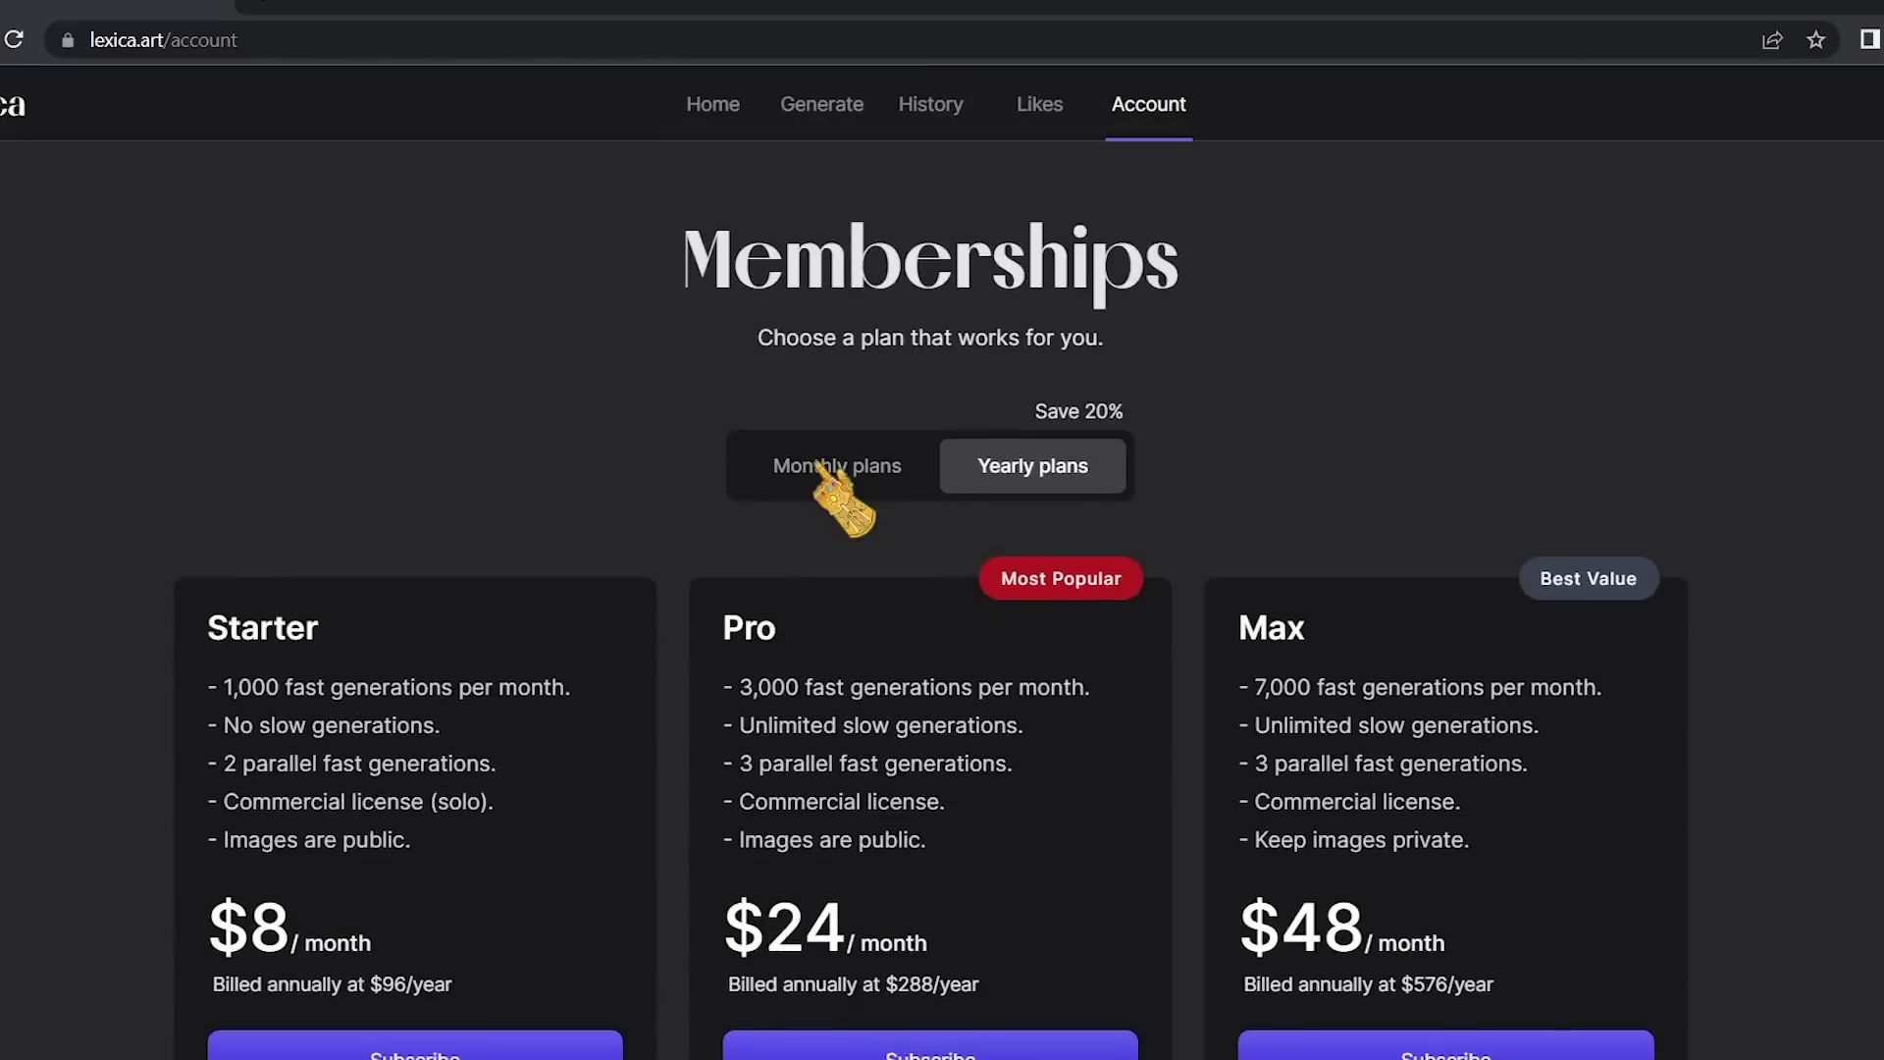
Read the membership questions and answers below the plans, covering plan limits, fast generations, image privacy, licensing and refunds.
{"action": "scroll", "coordinate": [841, 471], "scroll_direction": "down", "scroll_amount": 9}
{"action": "scroll", "coordinate": [816, 461], "scroll_direction": "down", "scroll_amount": 6}
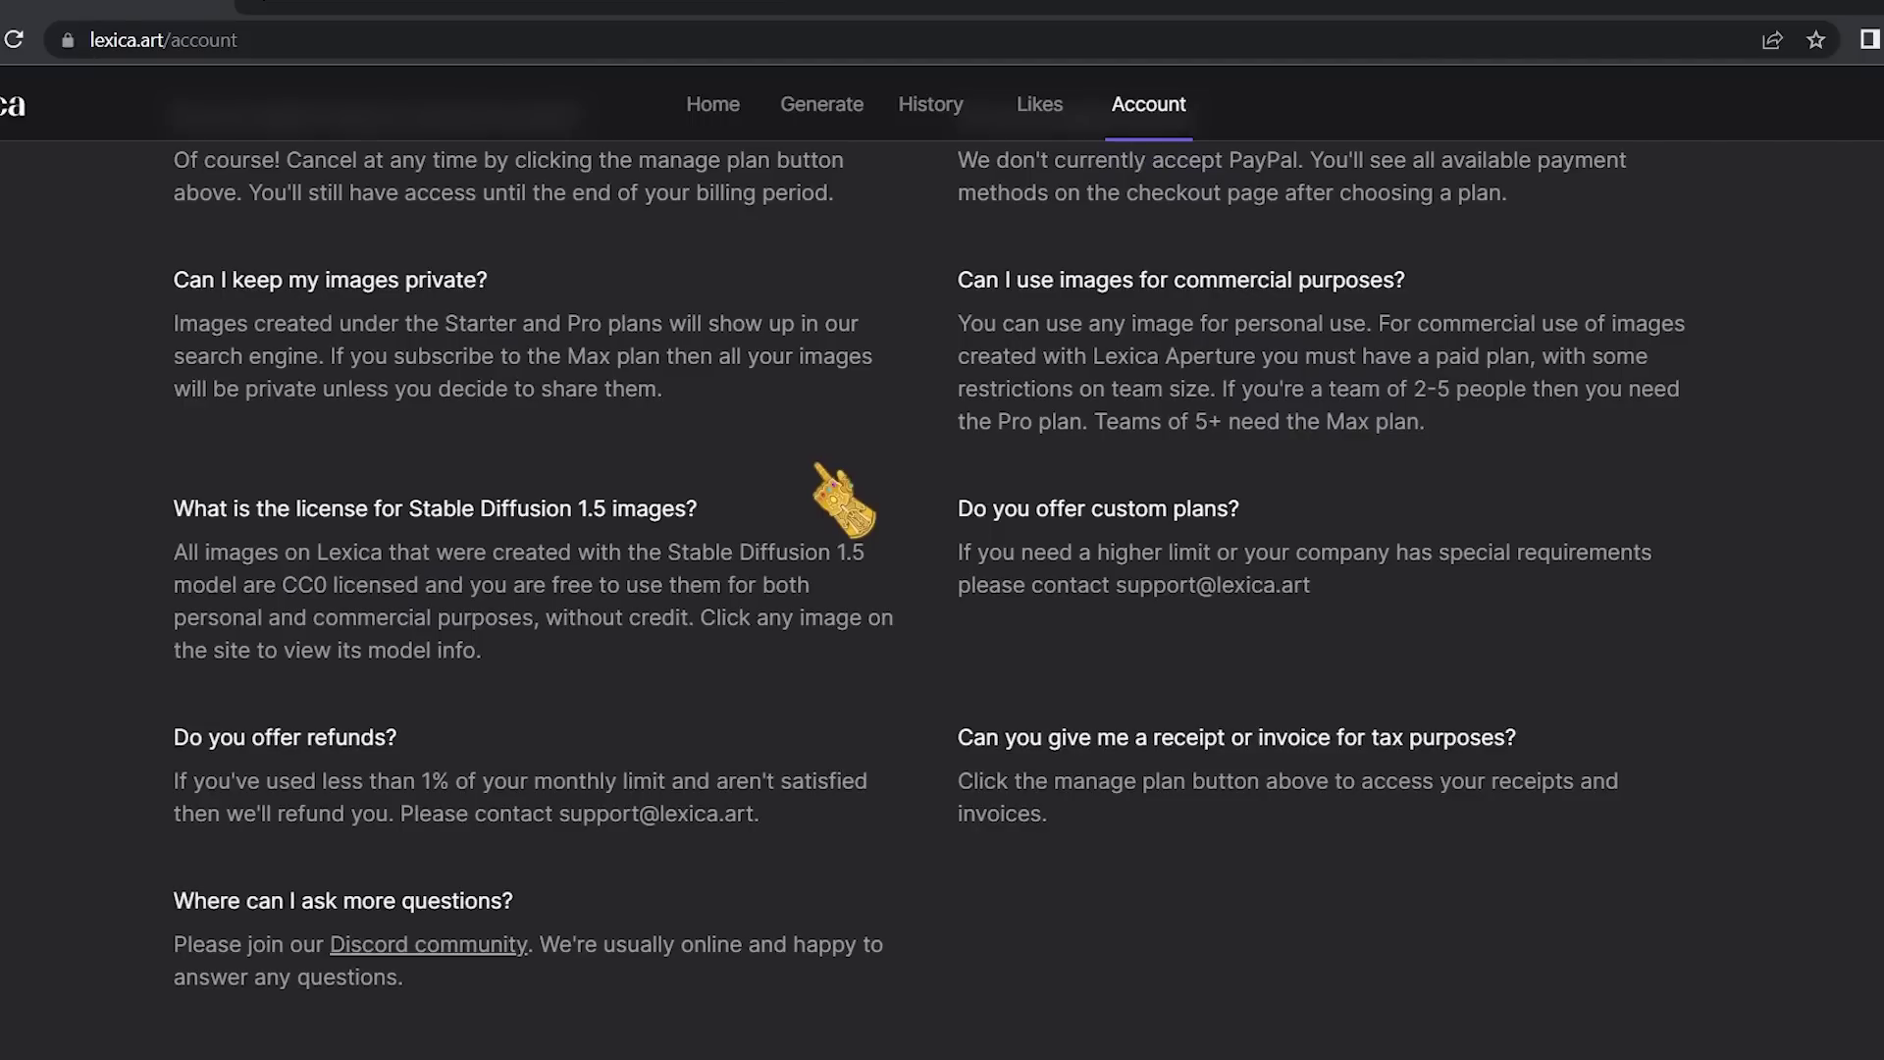
{"action": "scroll", "coordinate": [813, 473], "scroll_direction": "up", "scroll_amount": 8}
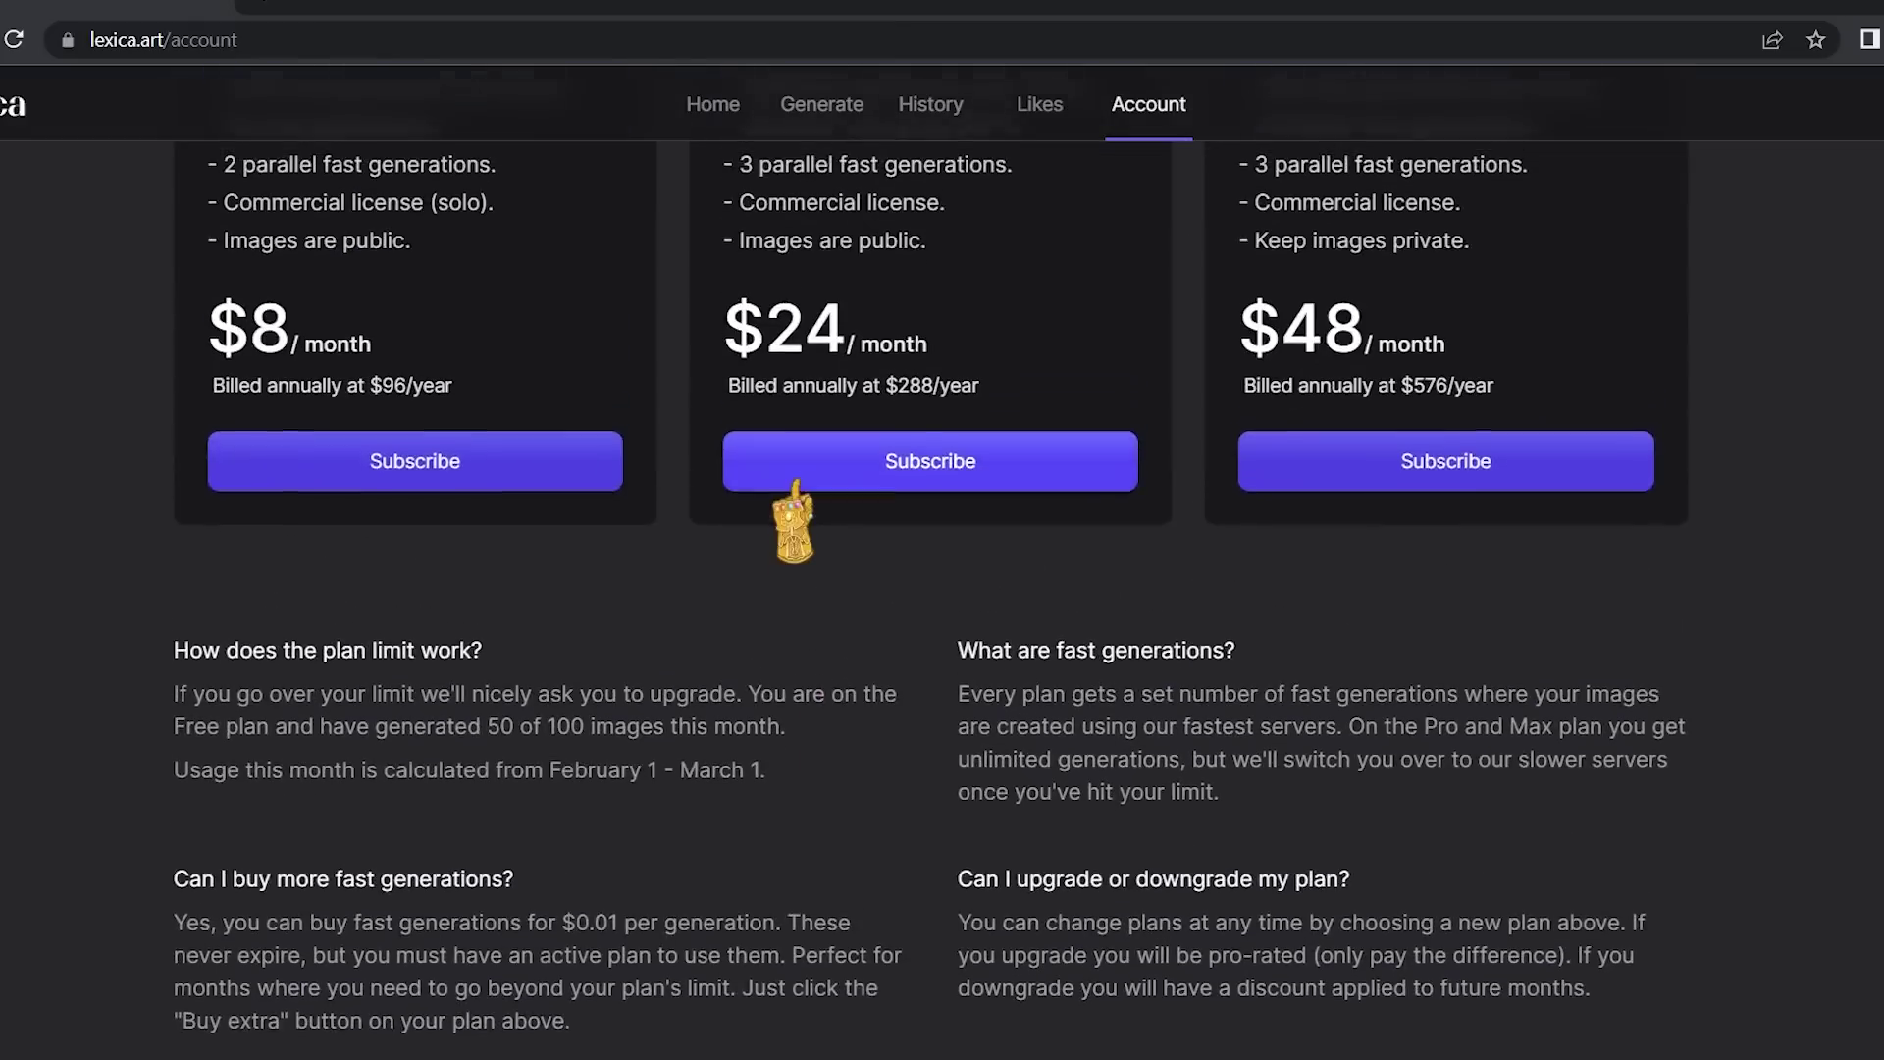
{"action": "scroll", "coordinate": [797, 485], "scroll_direction": "down", "scroll_amount": 1}
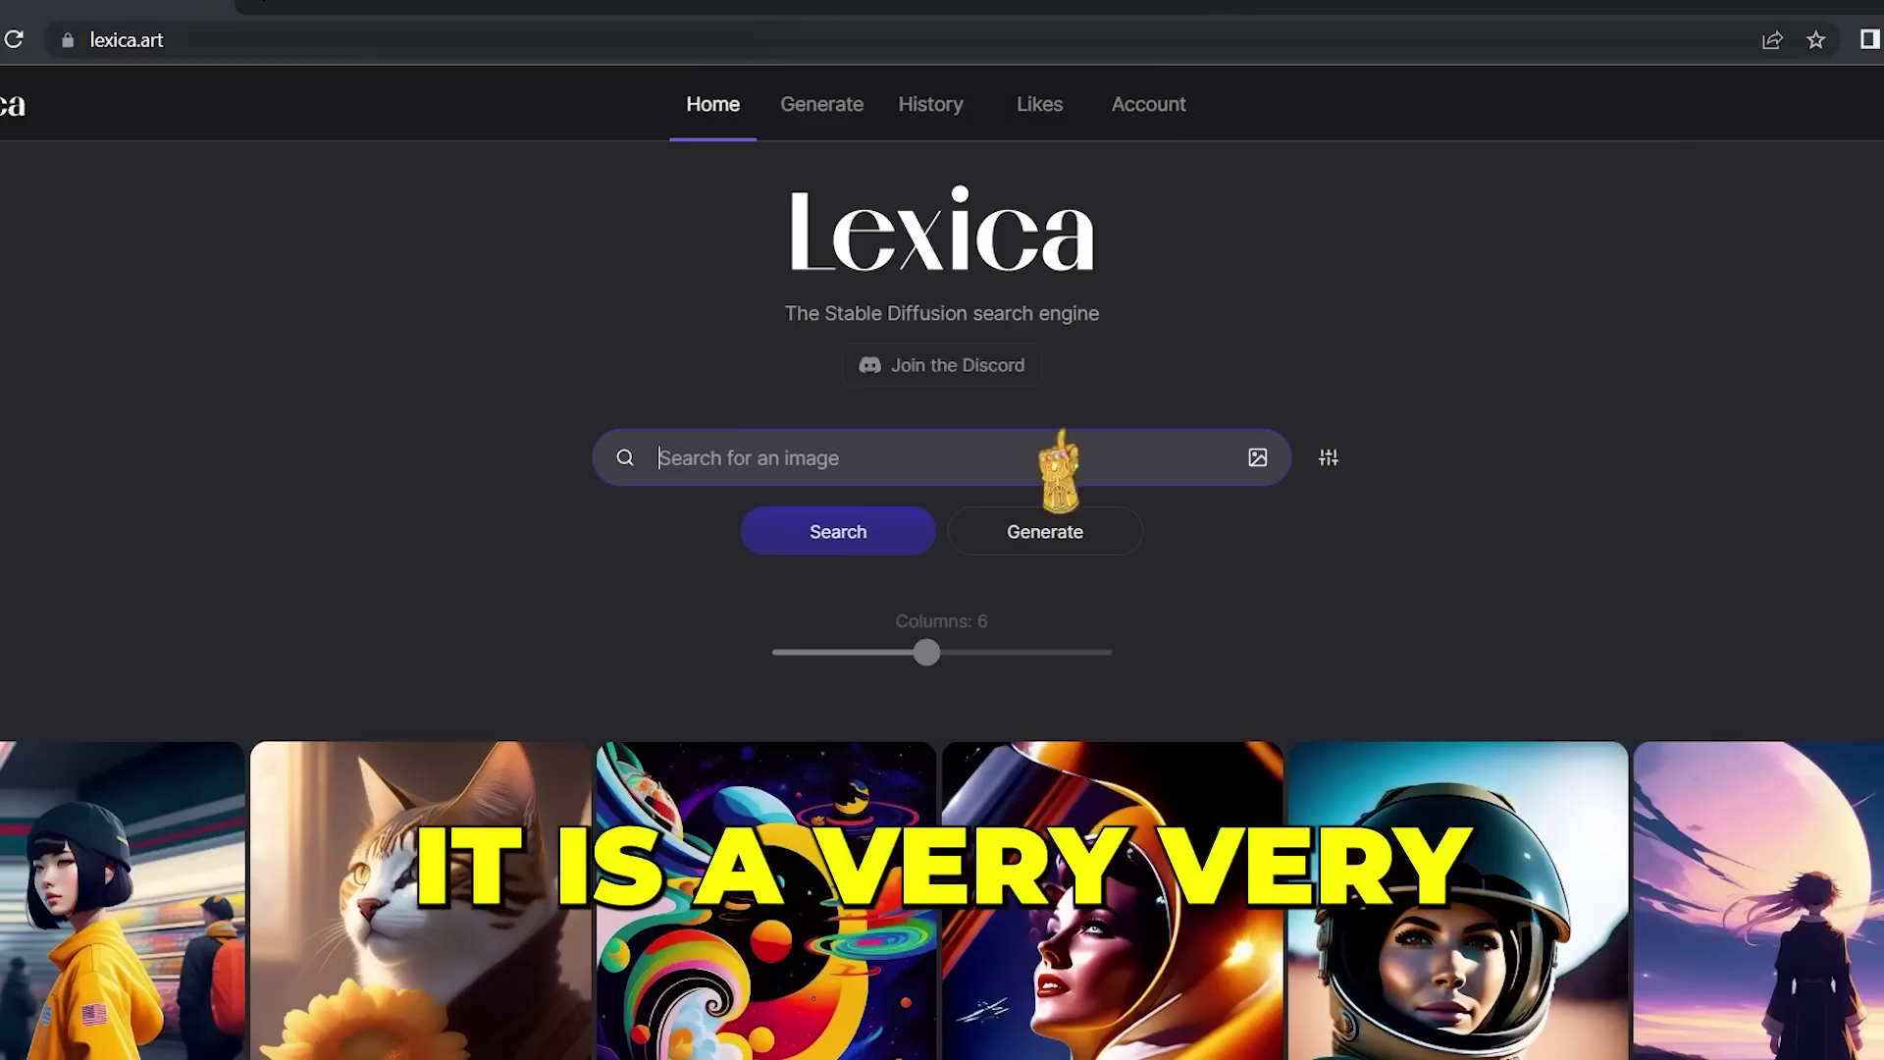
Browse the images in Lexica's home gallery.
{"action": "scroll", "coordinate": [1215, 639], "scroll_direction": "down", "scroll_amount": 4}
{"action": "scroll", "coordinate": [942, 589], "scroll_direction": "down", "scroll_amount": 20}
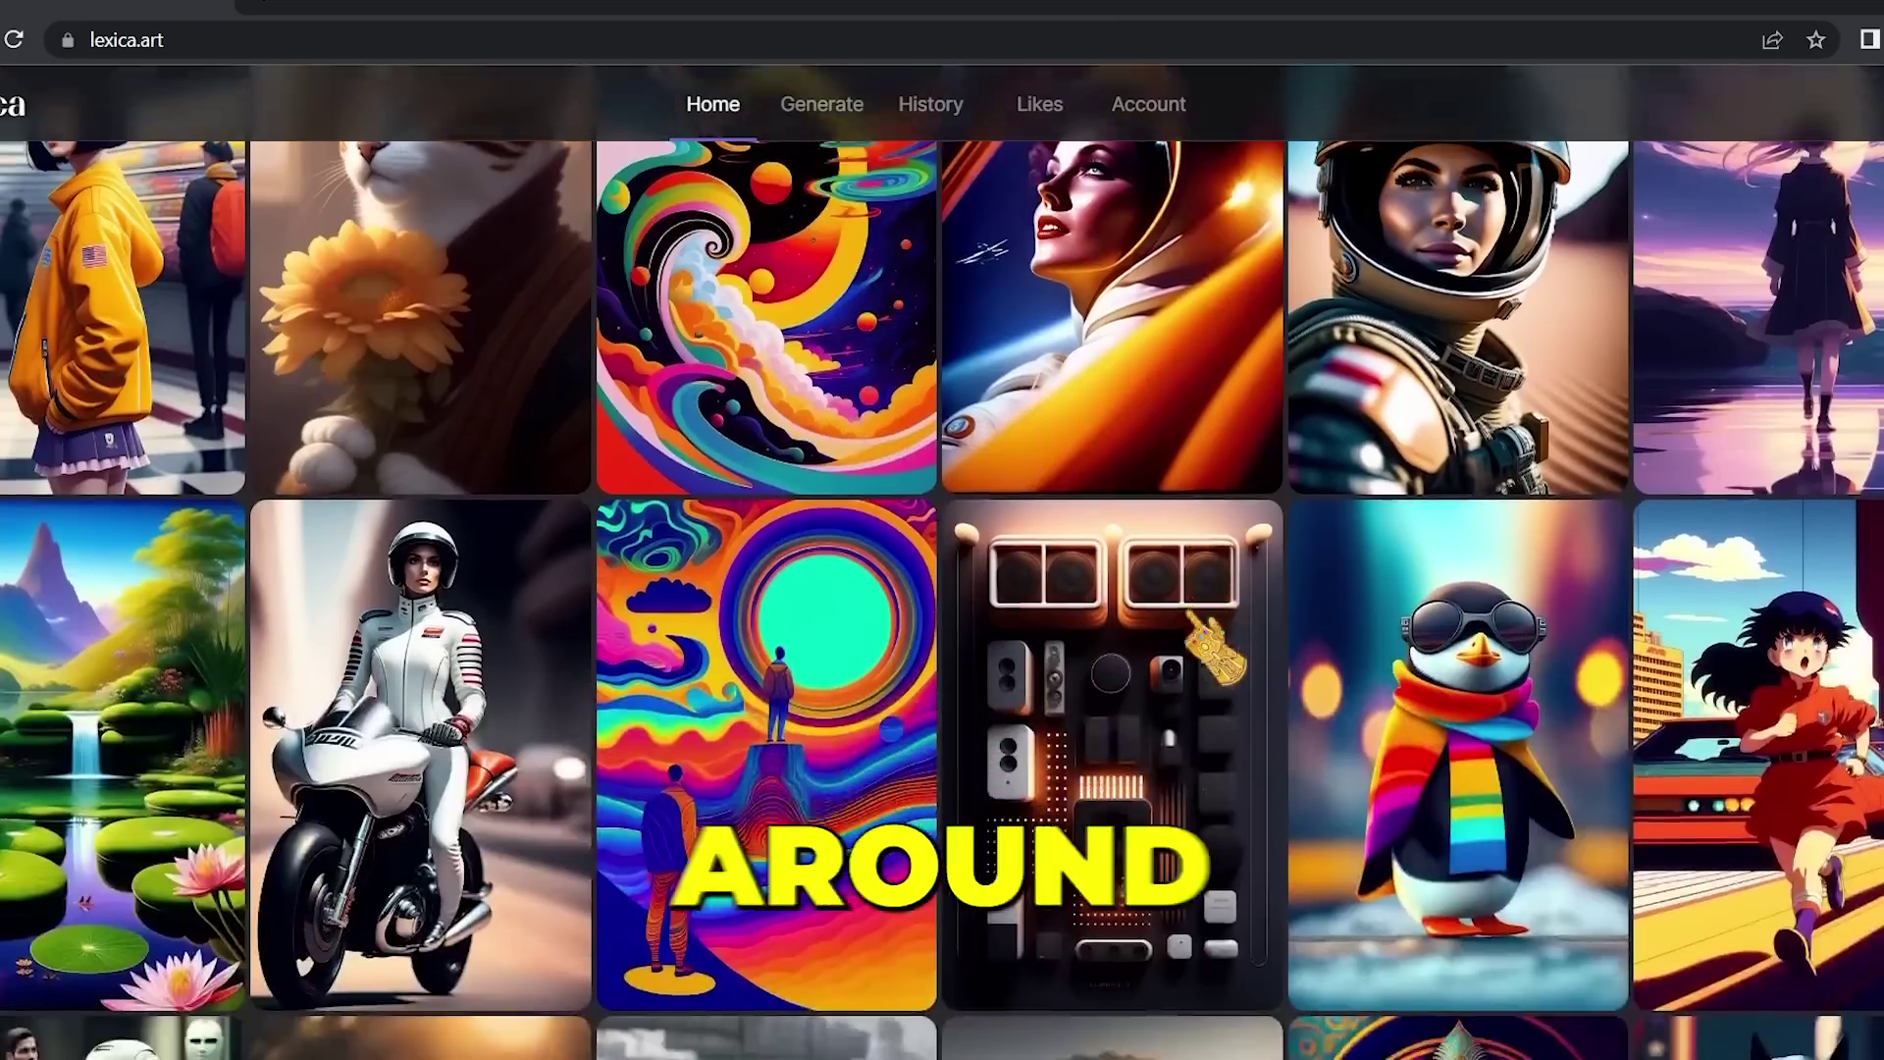
{"action": "scroll", "coordinate": [942, 589], "scroll_direction": "down", "scroll_amount": 18}
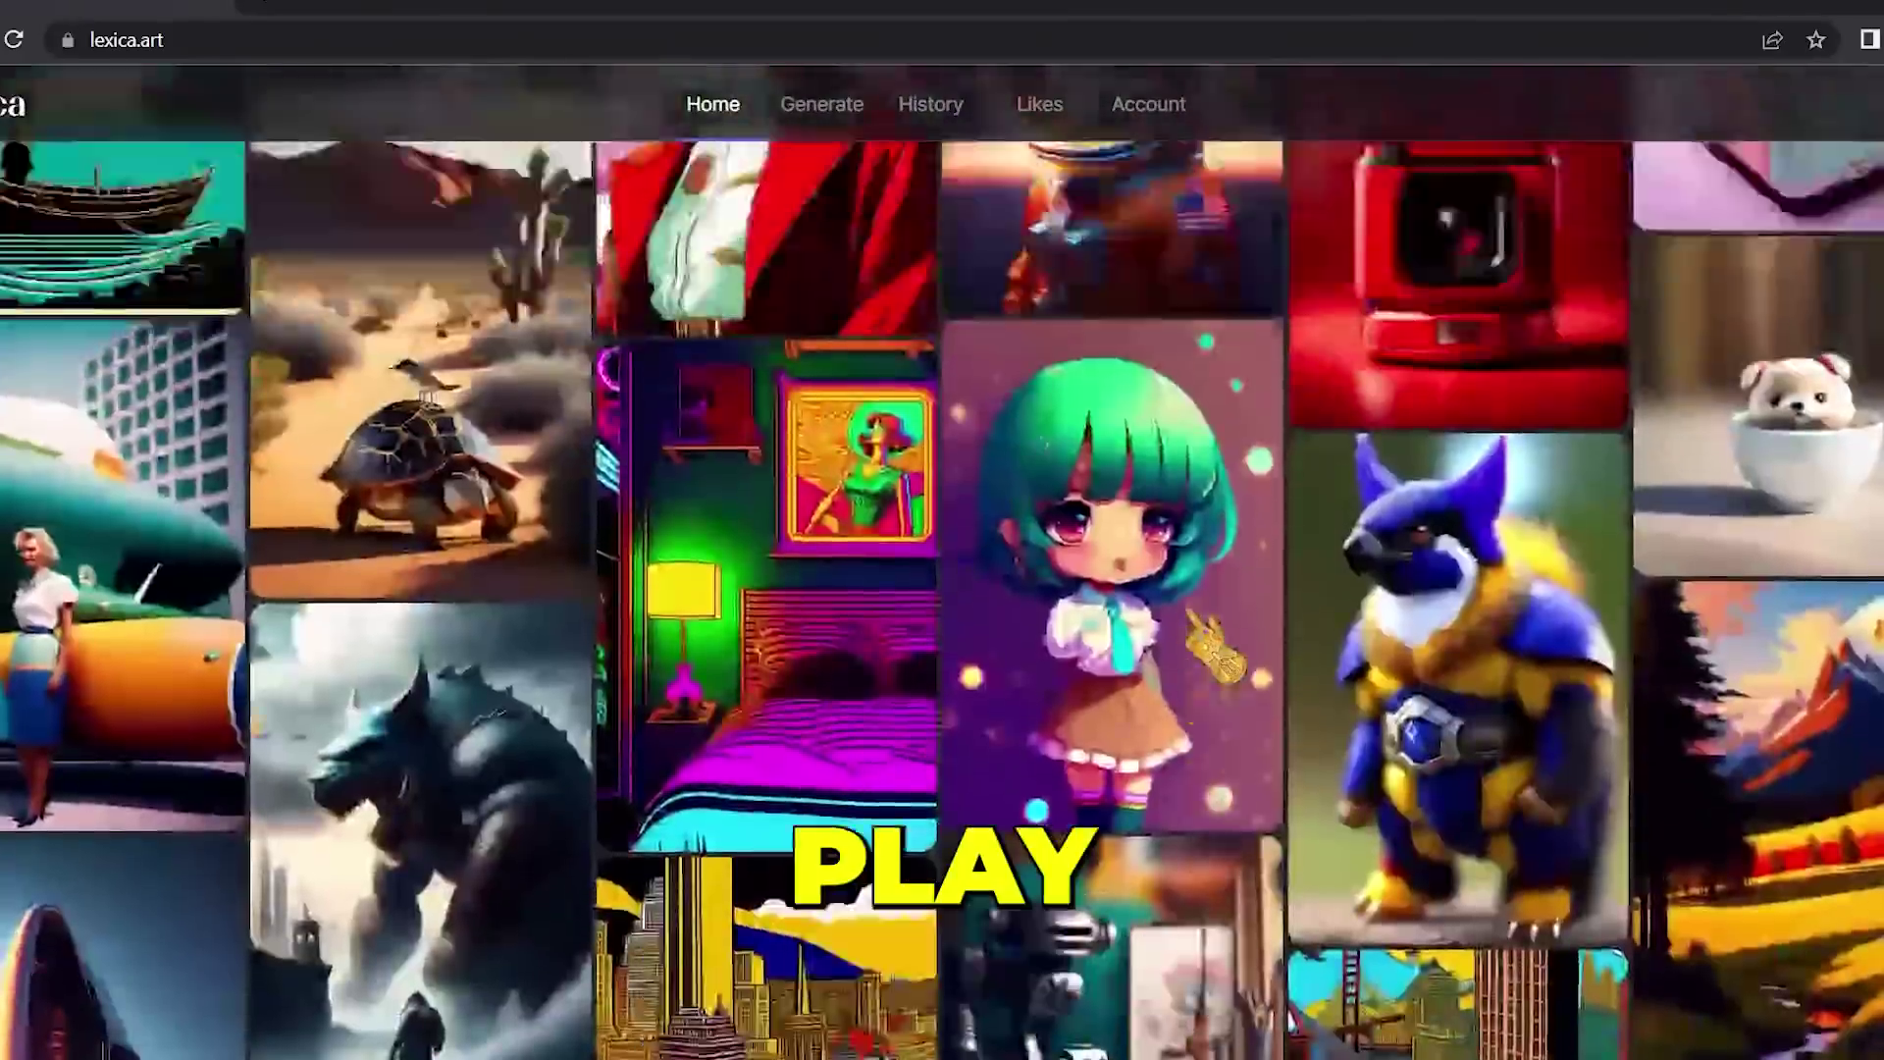
{"action": "scroll", "coordinate": [942, 588], "scroll_direction": "down", "scroll_amount": 12}
{"action": "scroll", "coordinate": [942, 589], "scroll_direction": "down", "scroll_amount": 10}
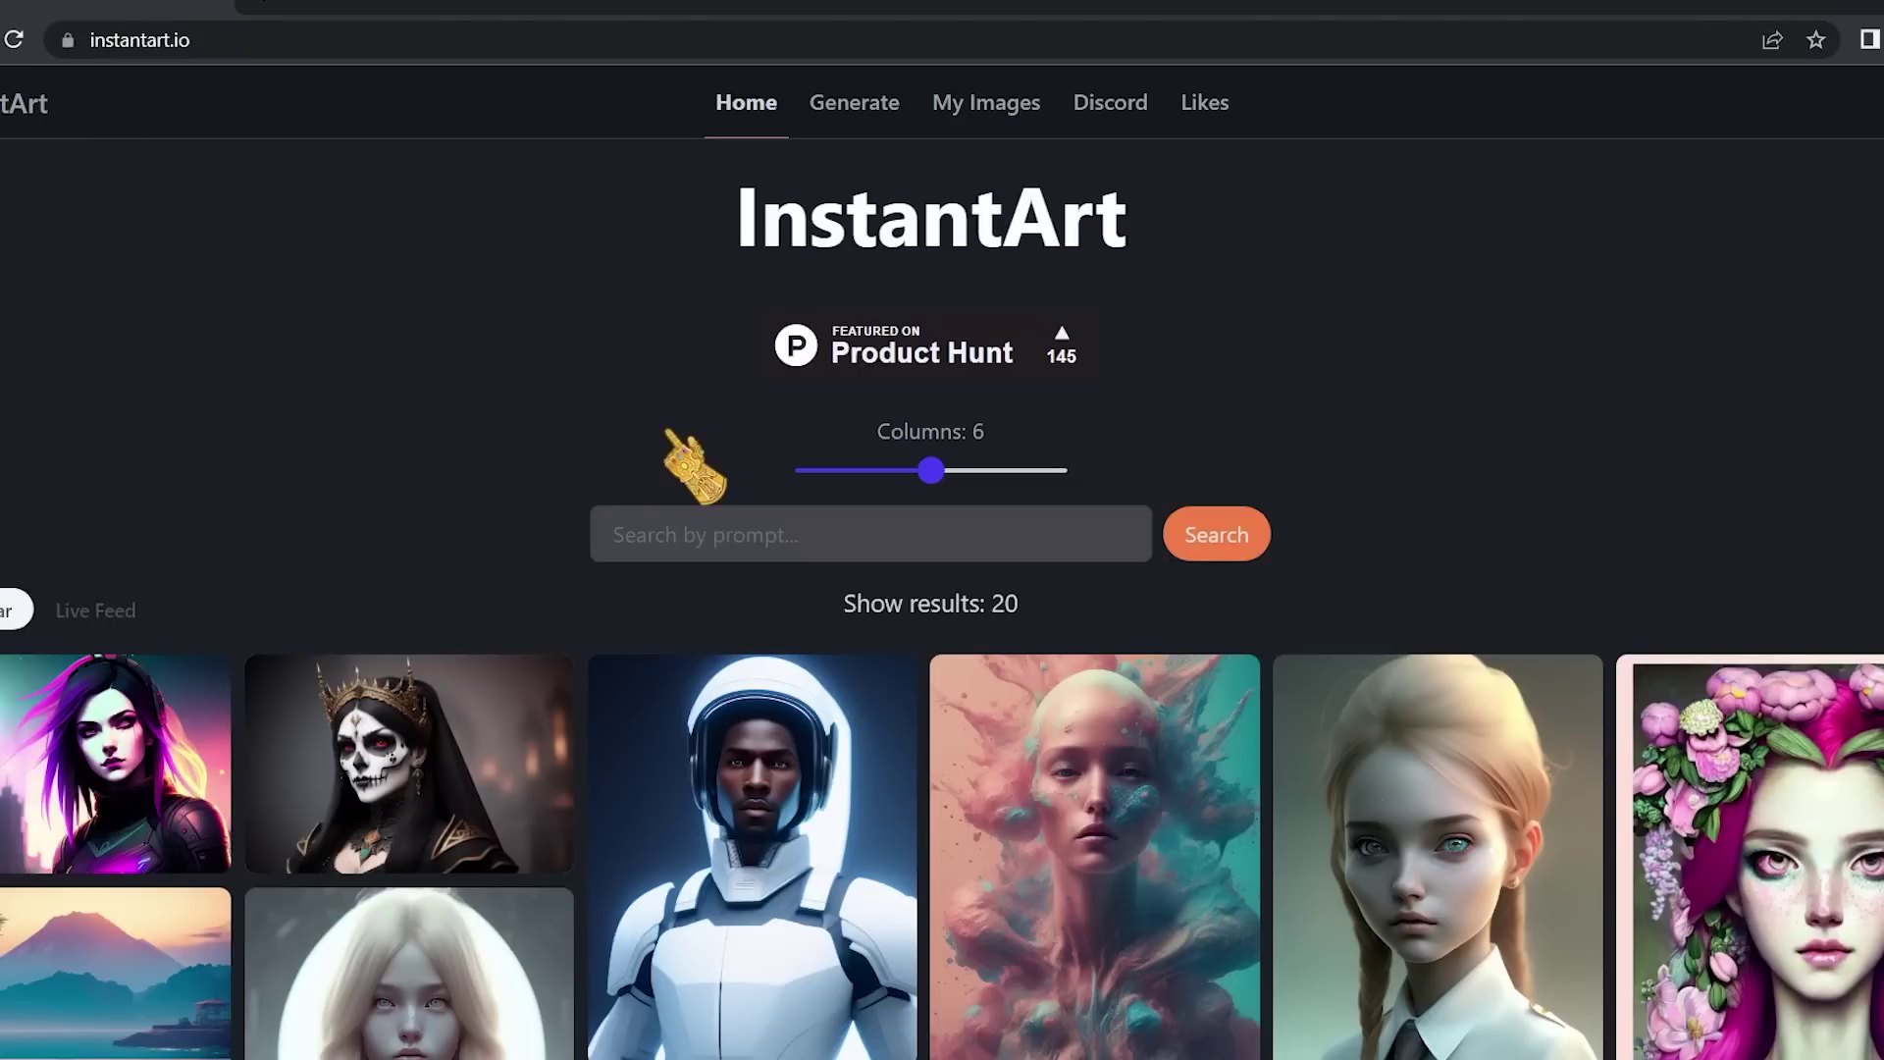
Switch to InstantArt and look through the popular images and their prompts in the home gallery.
{"action": "scroll", "coordinate": [661, 462], "scroll_direction": "down", "scroll_amount": 5}
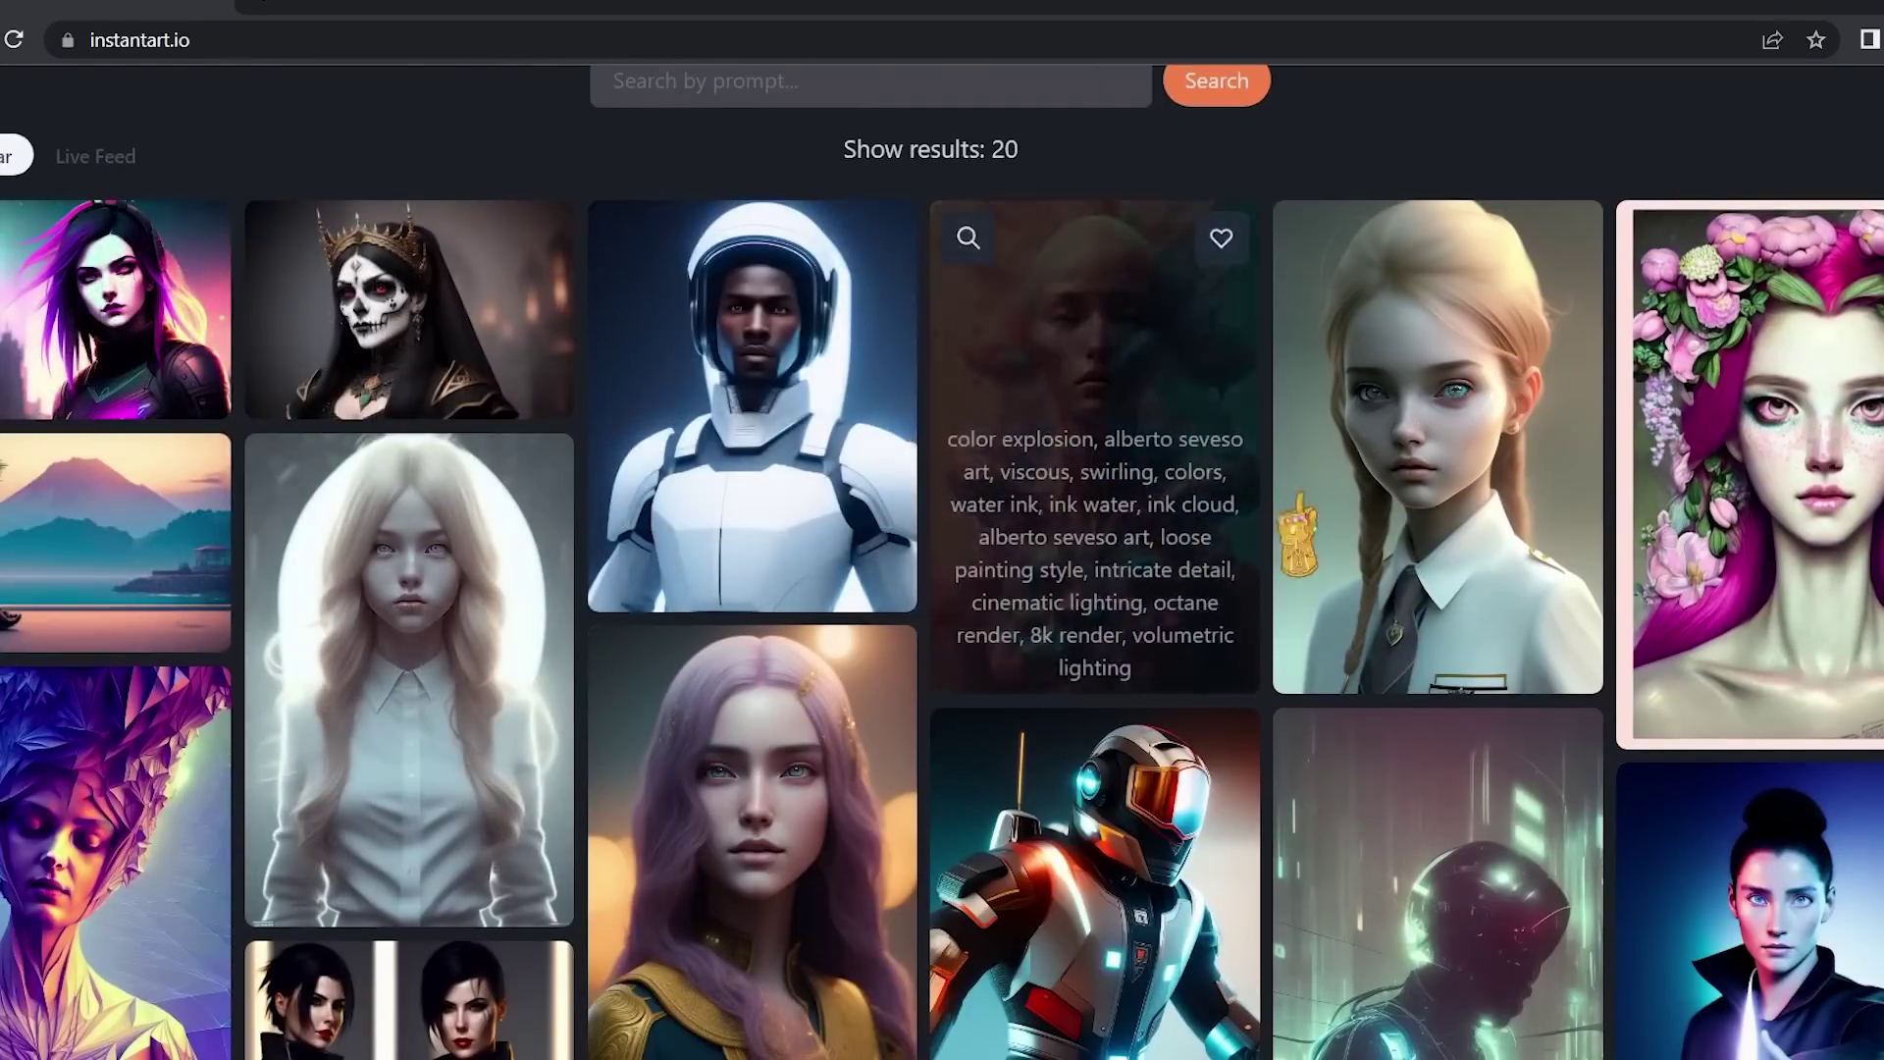
{"action": "scroll", "coordinate": [1638, 547], "scroll_direction": "down", "scroll_amount": 7}
{"action": "scroll", "coordinate": [1570, 569], "scroll_direction": "up", "scroll_amount": 6}
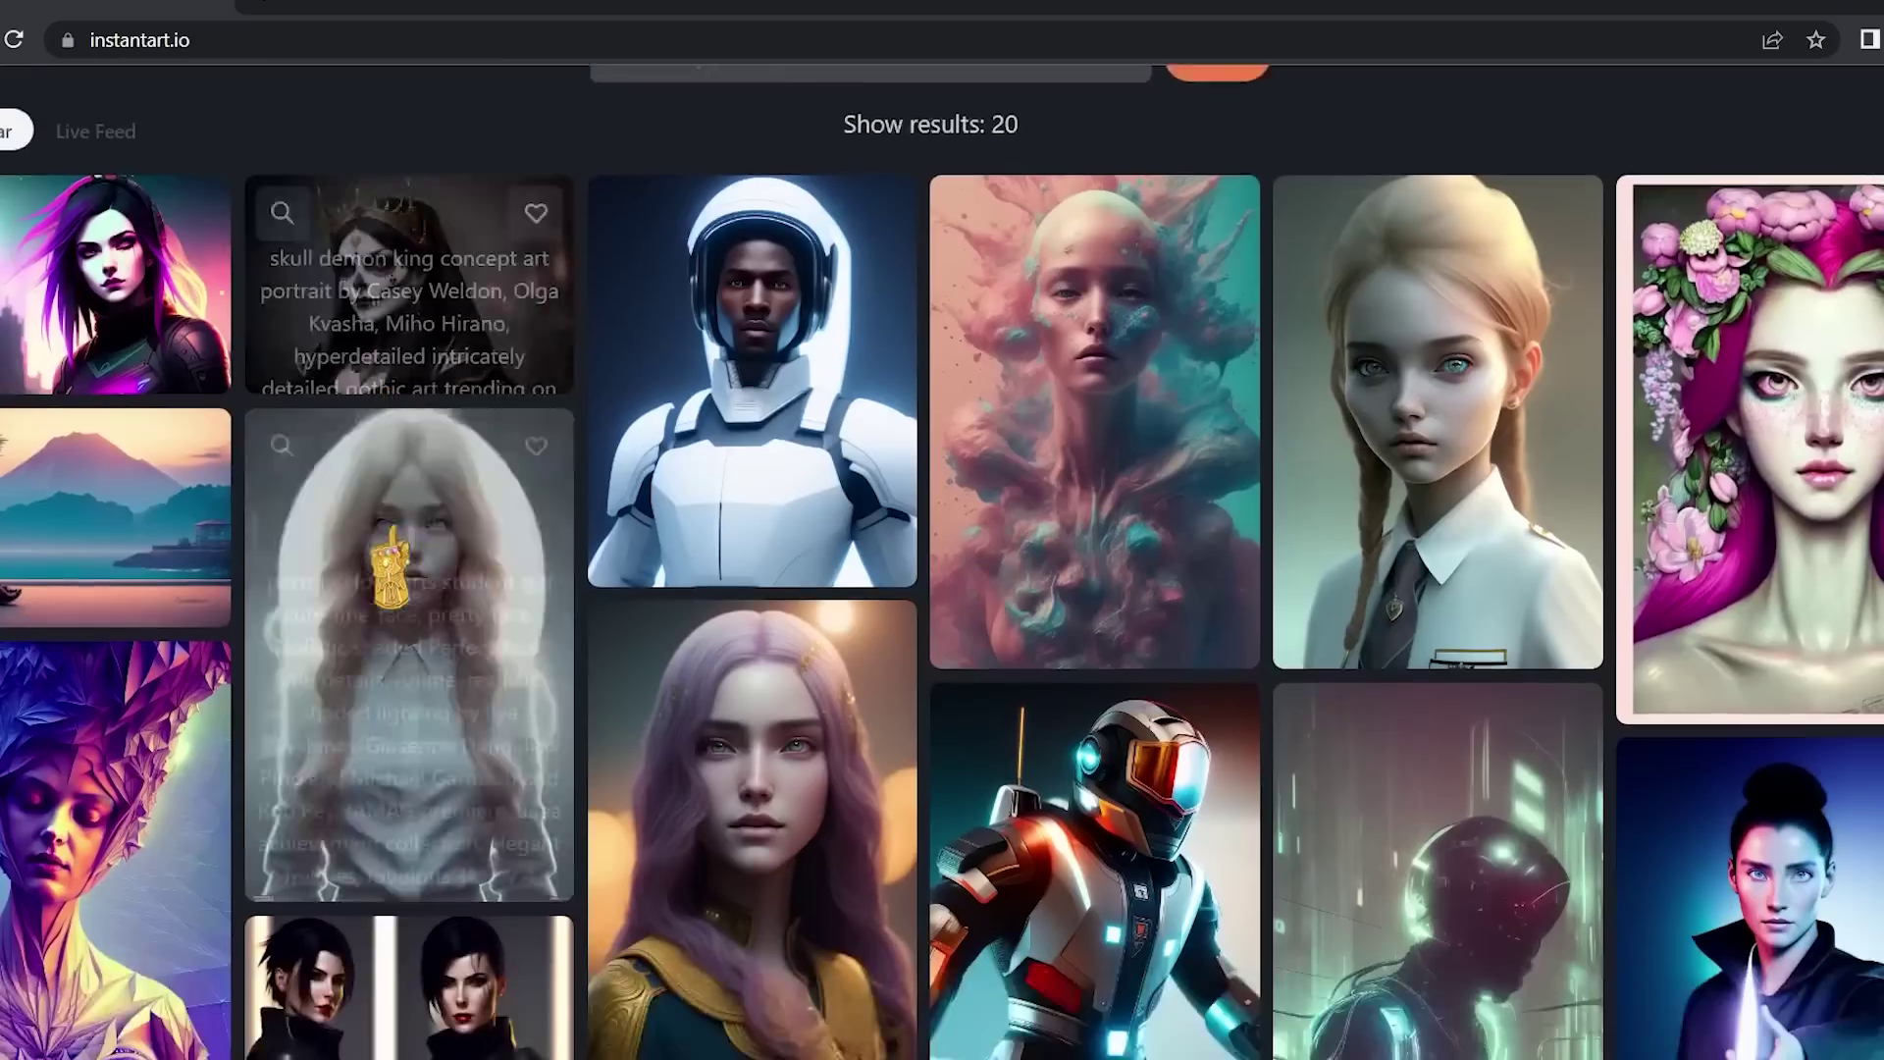
{"action": "scroll", "coordinate": [366, 491], "scroll_direction": "down", "scroll_amount": 1}
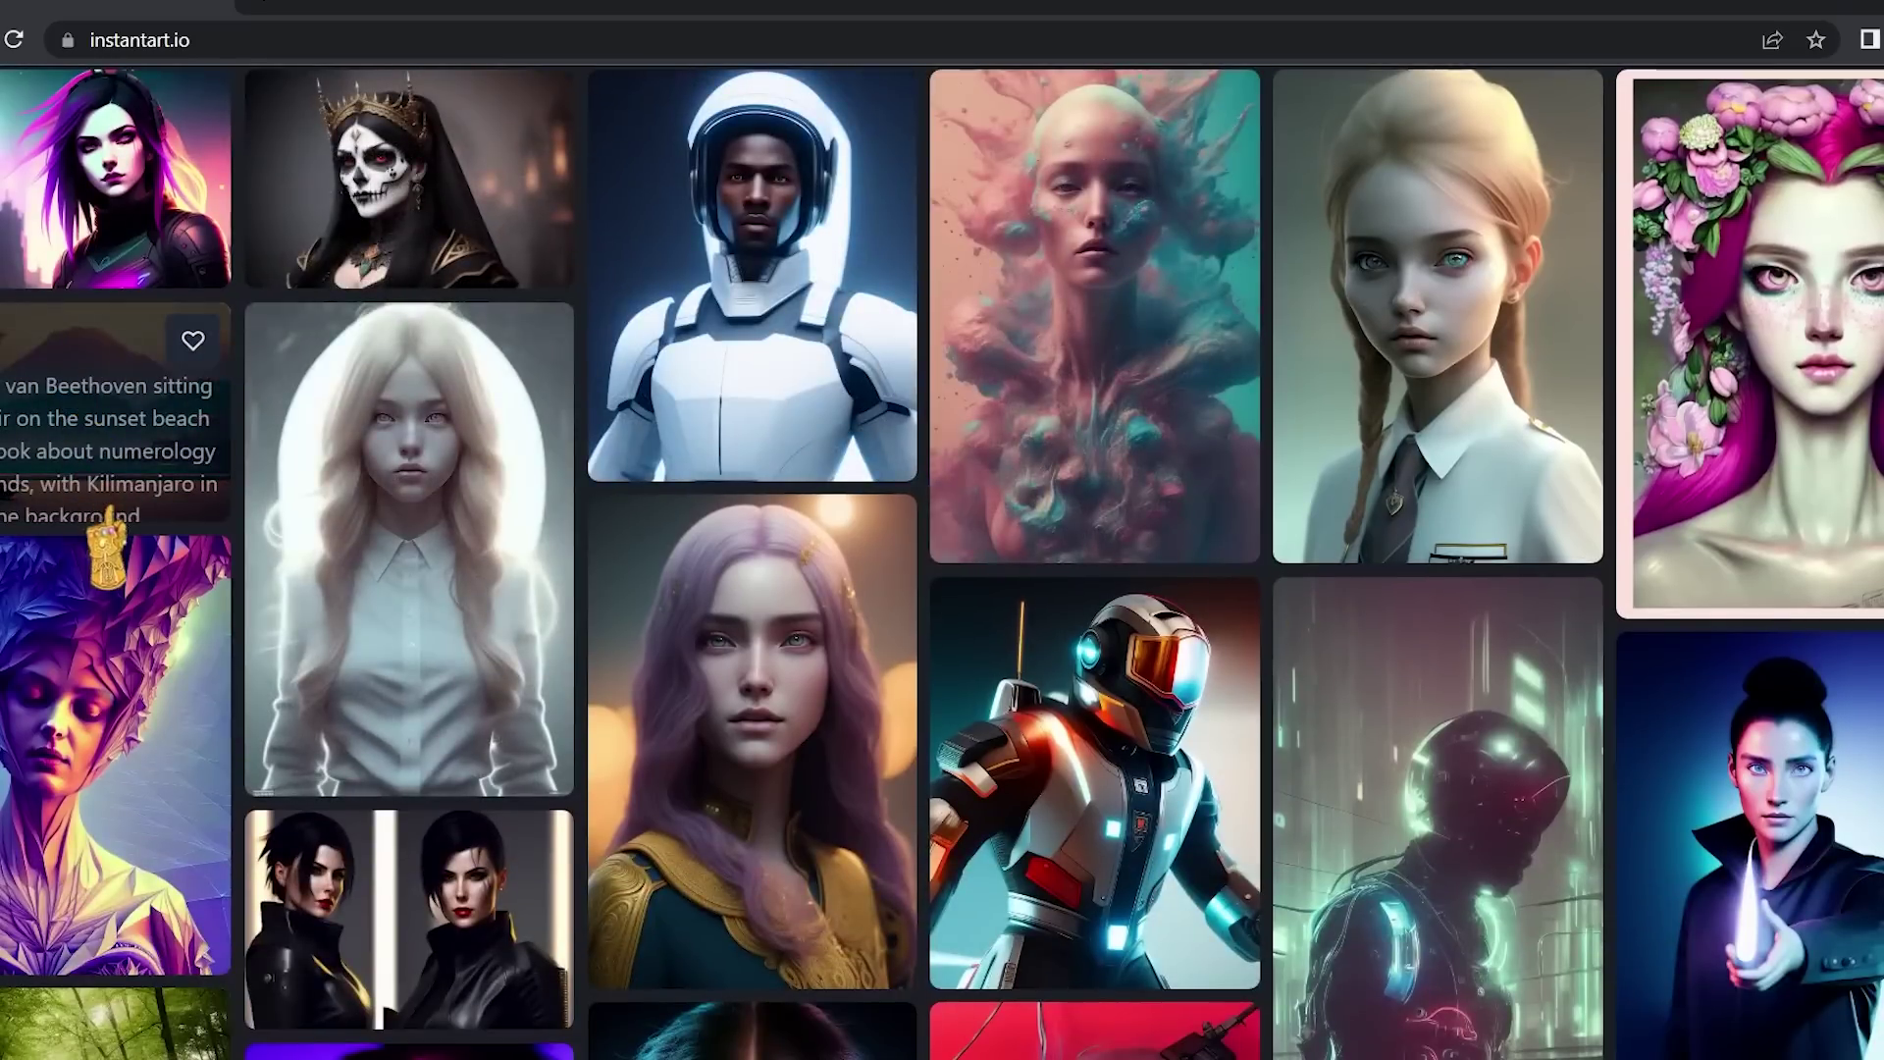
{"action": "left_click_drag", "start_coordinate": [104, 485], "coordinate": [348, 508]}
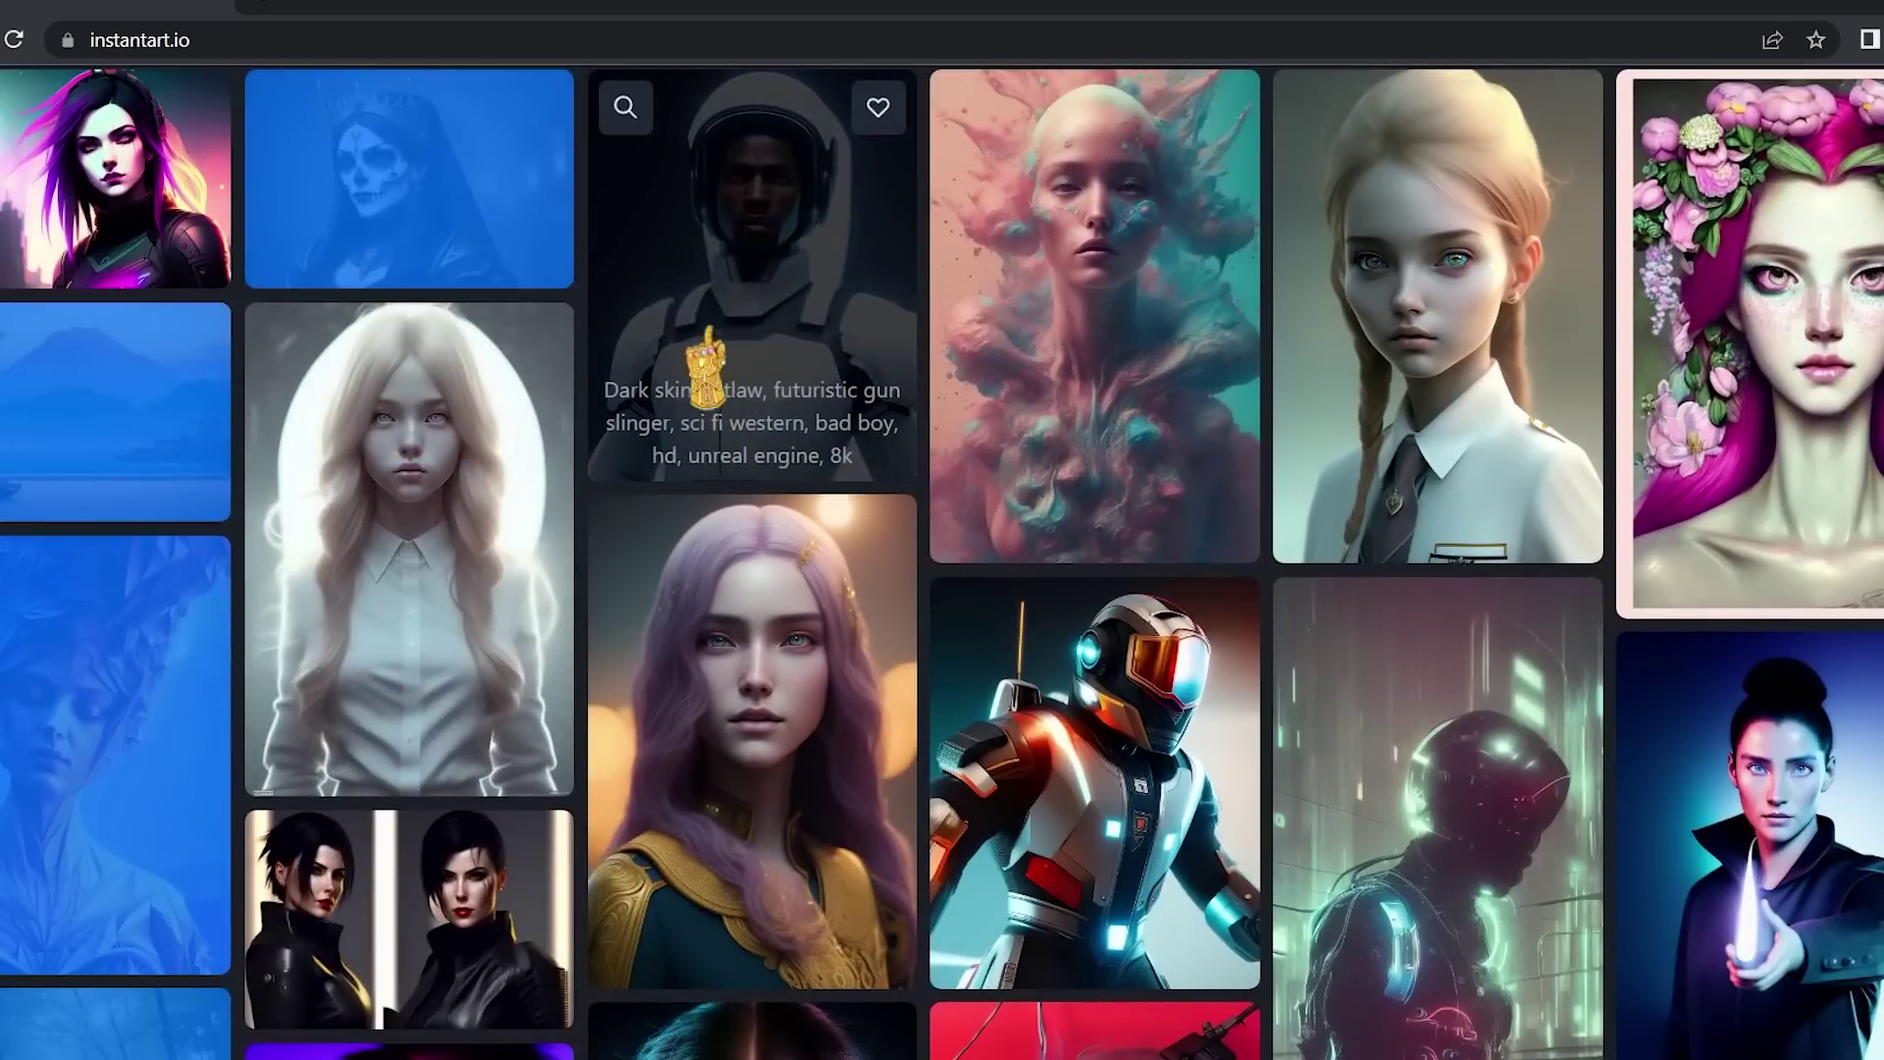
{"action": "scroll", "coordinate": [706, 373], "scroll_direction": "up", "scroll_amount": 1}
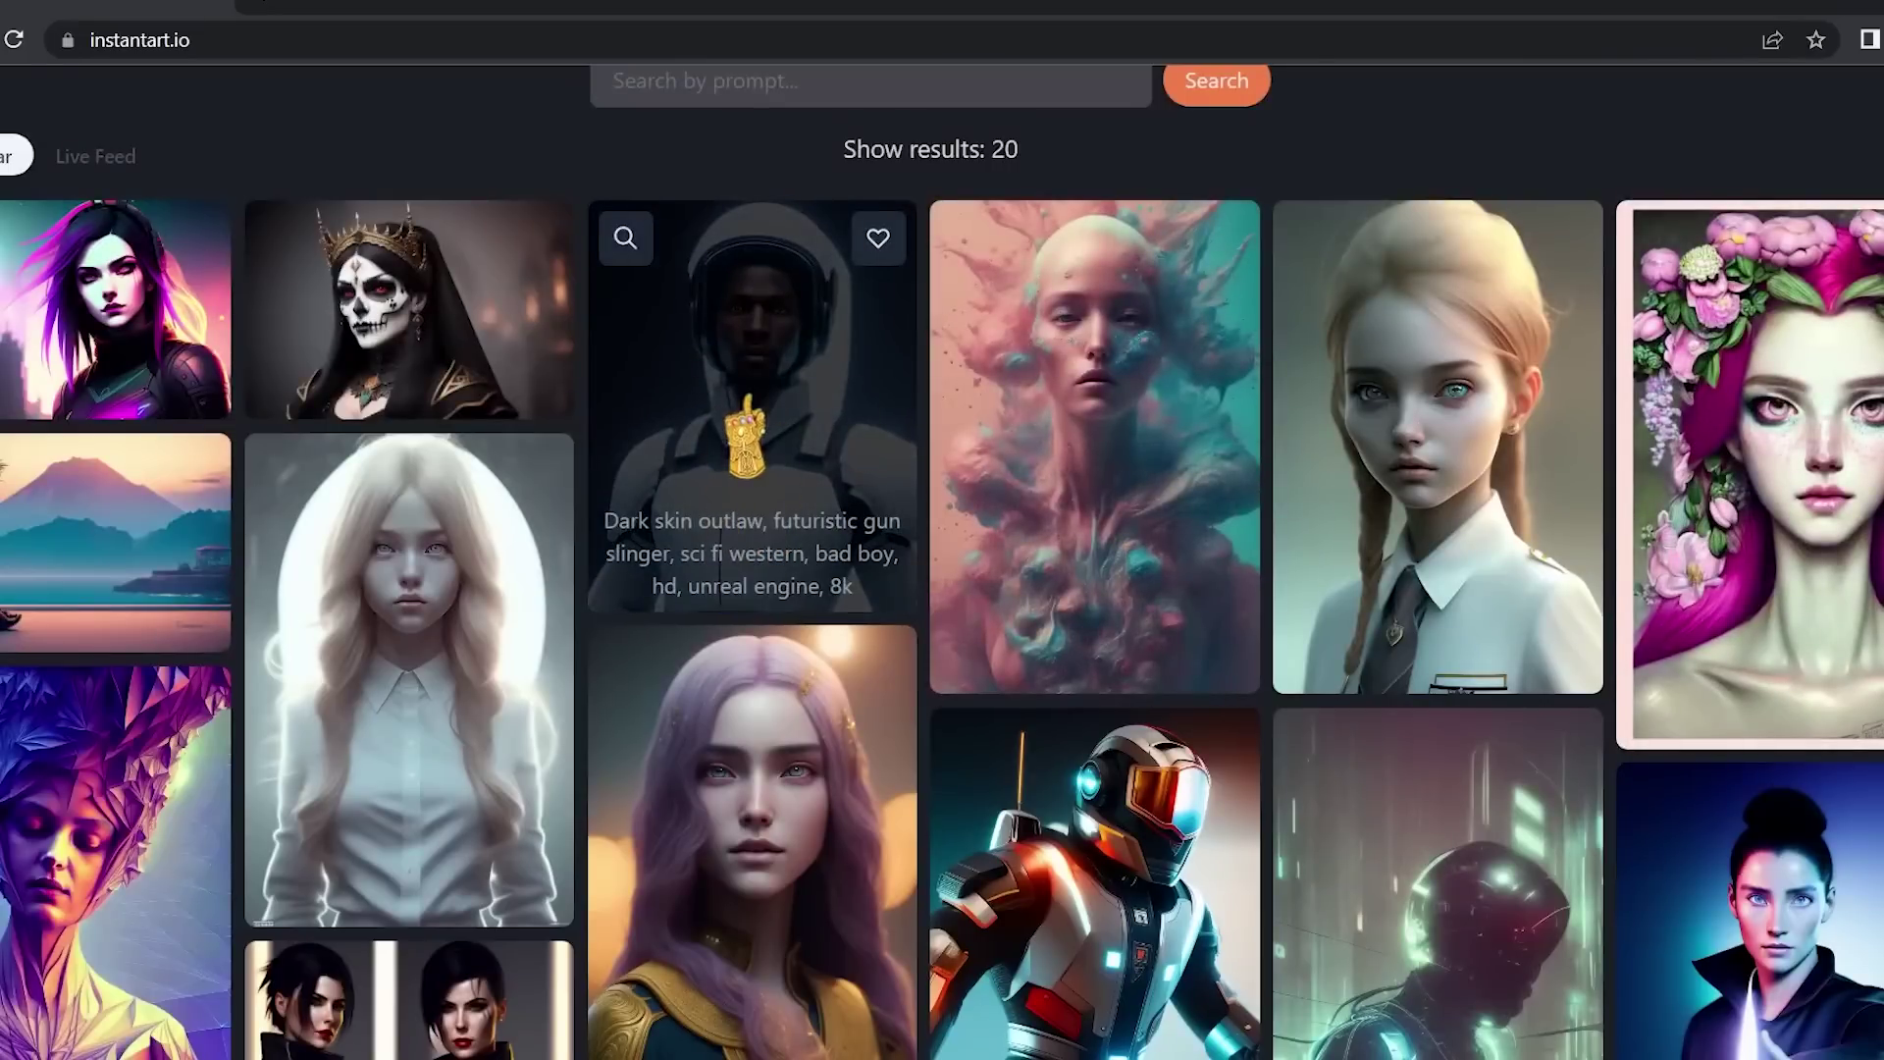
Review the prompt, model and dimensions of the white-suited astronaut image, and close its details.
{"action": "left_click", "coordinate": [743, 432]}
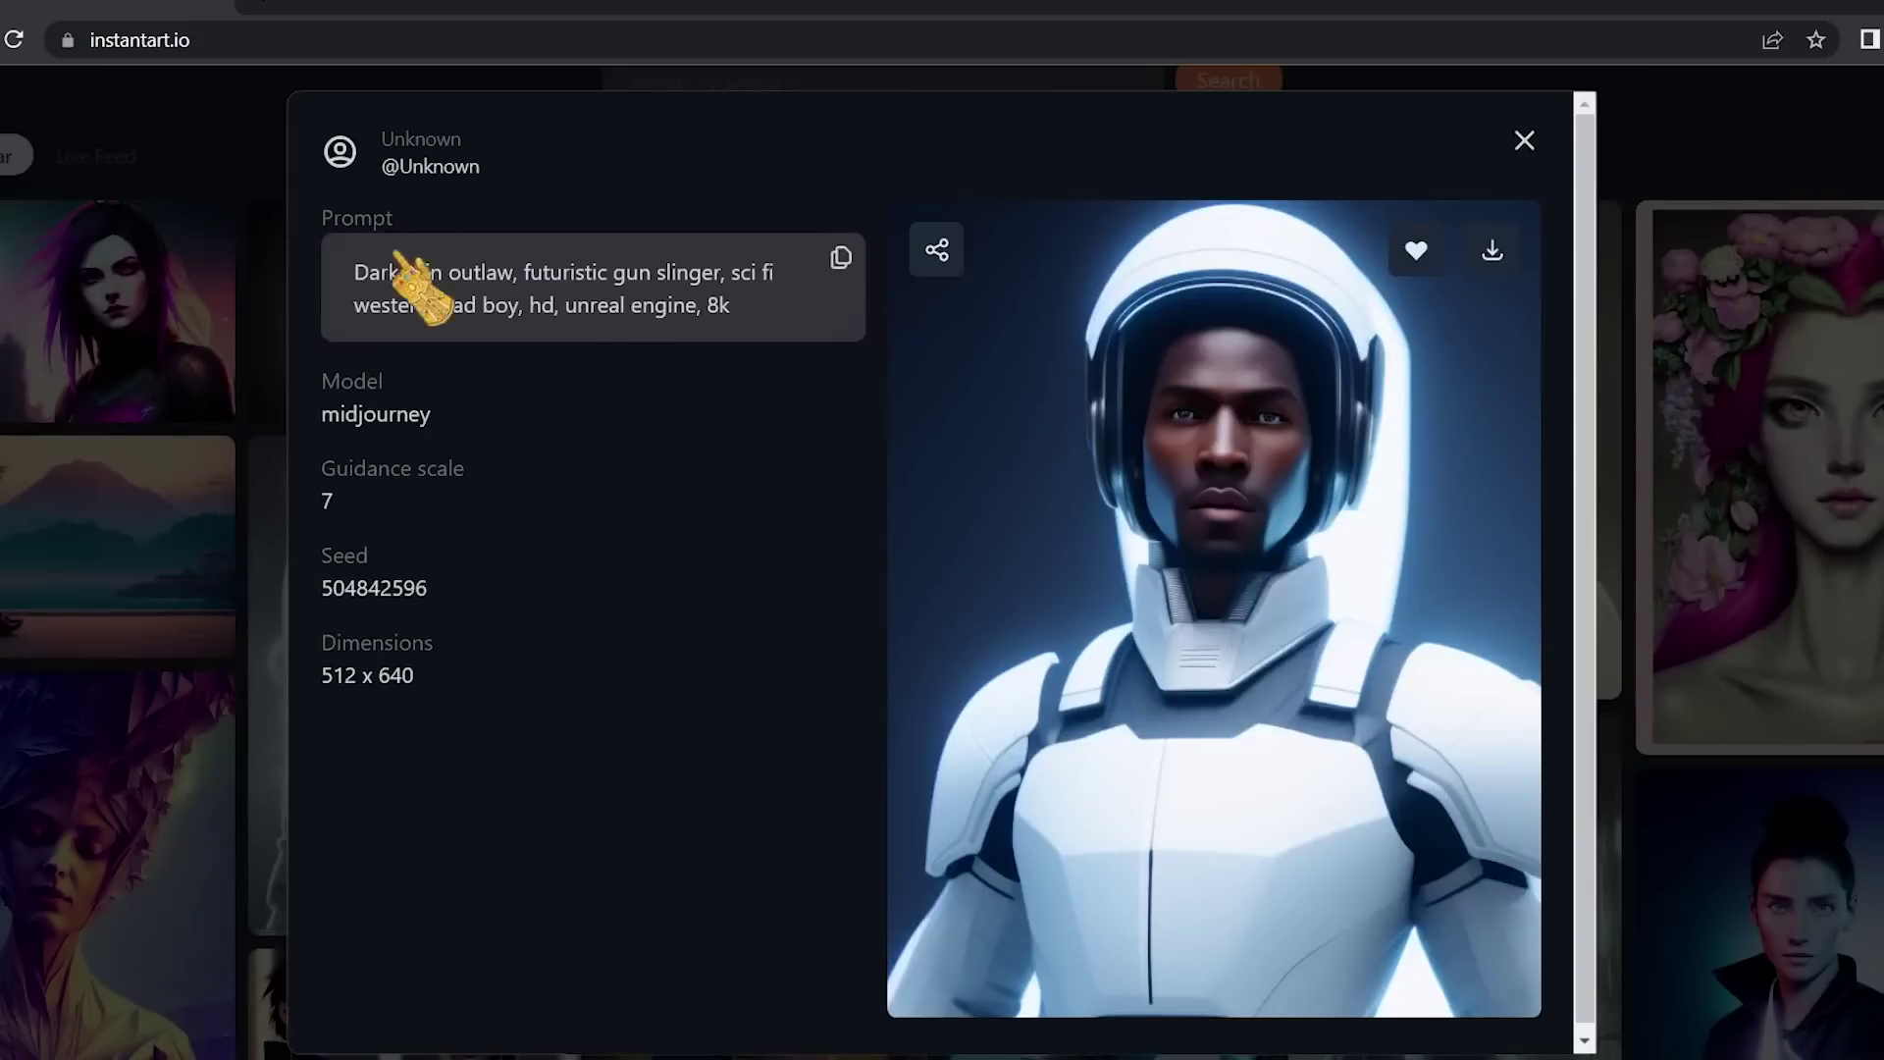
{"action": "left_click_drag", "start_coordinate": [324, 224], "coordinate": [511, 283]}
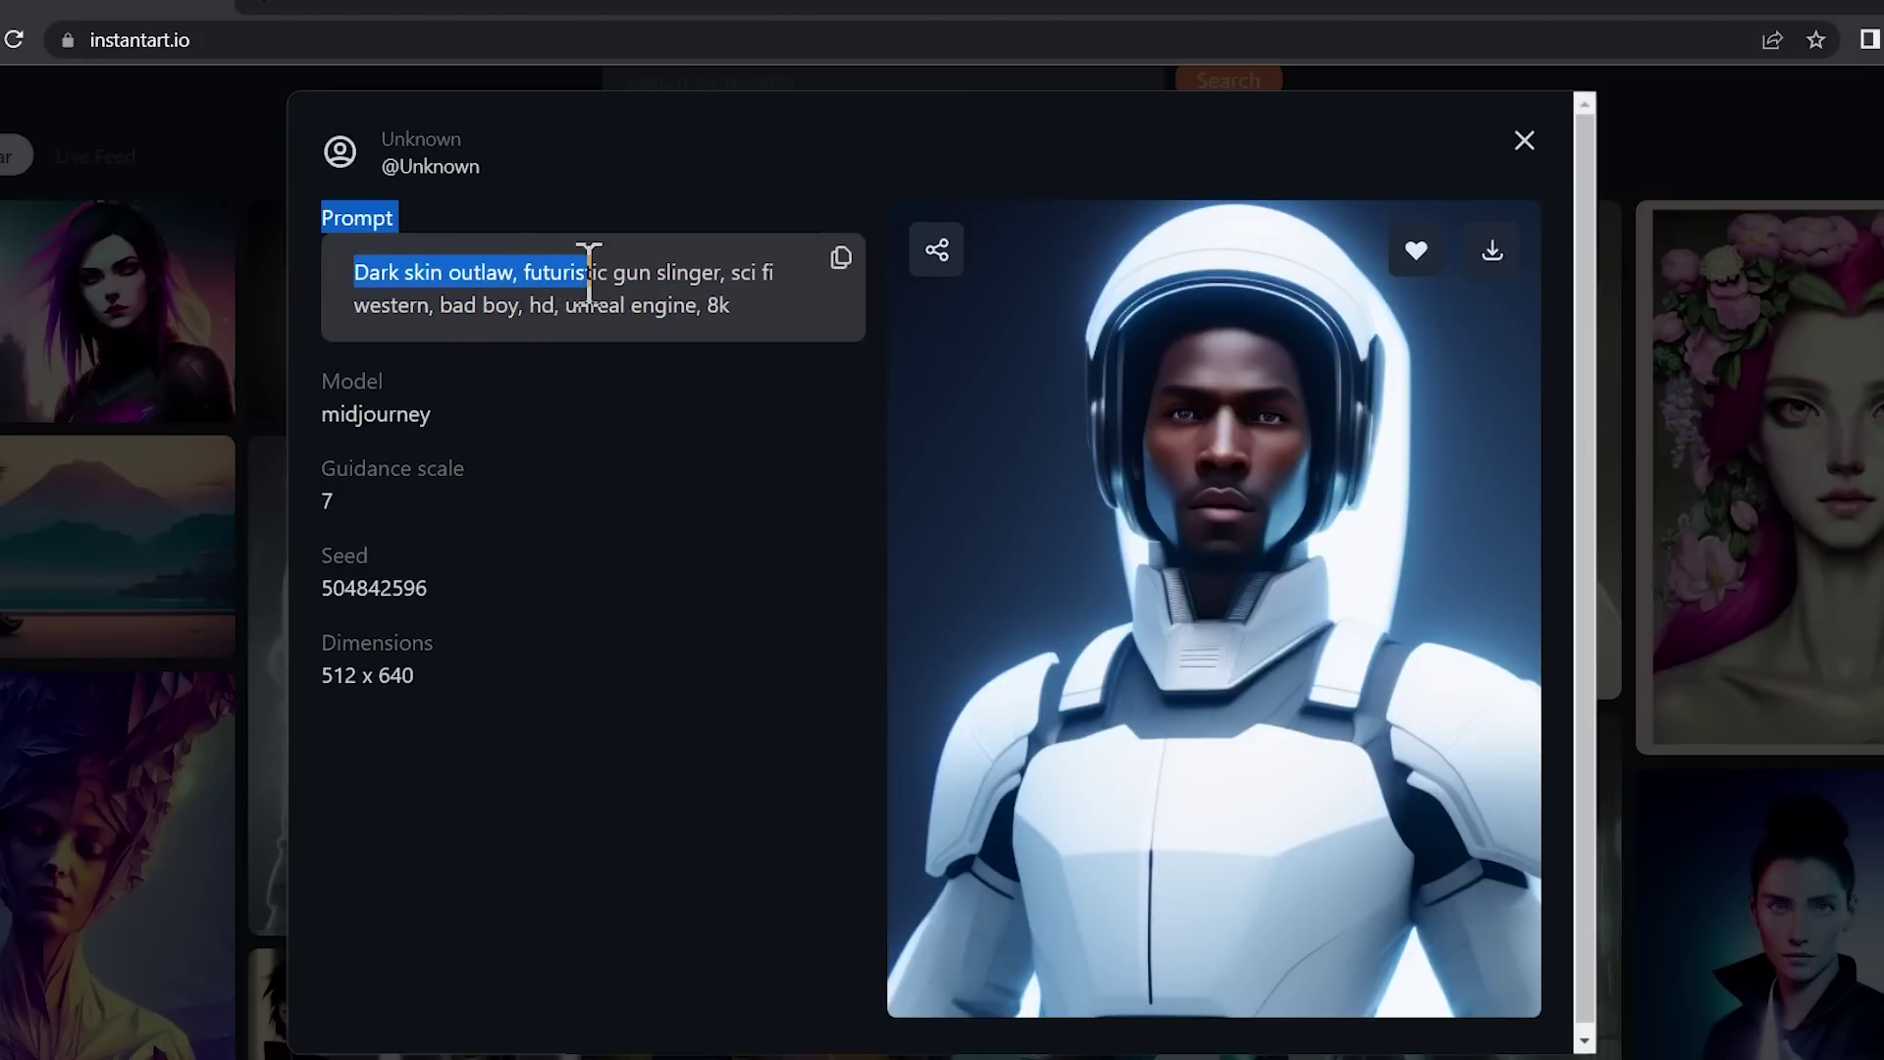
{"action": "left_click_drag", "start_coordinate": [617, 273], "coordinate": [478, 295]}
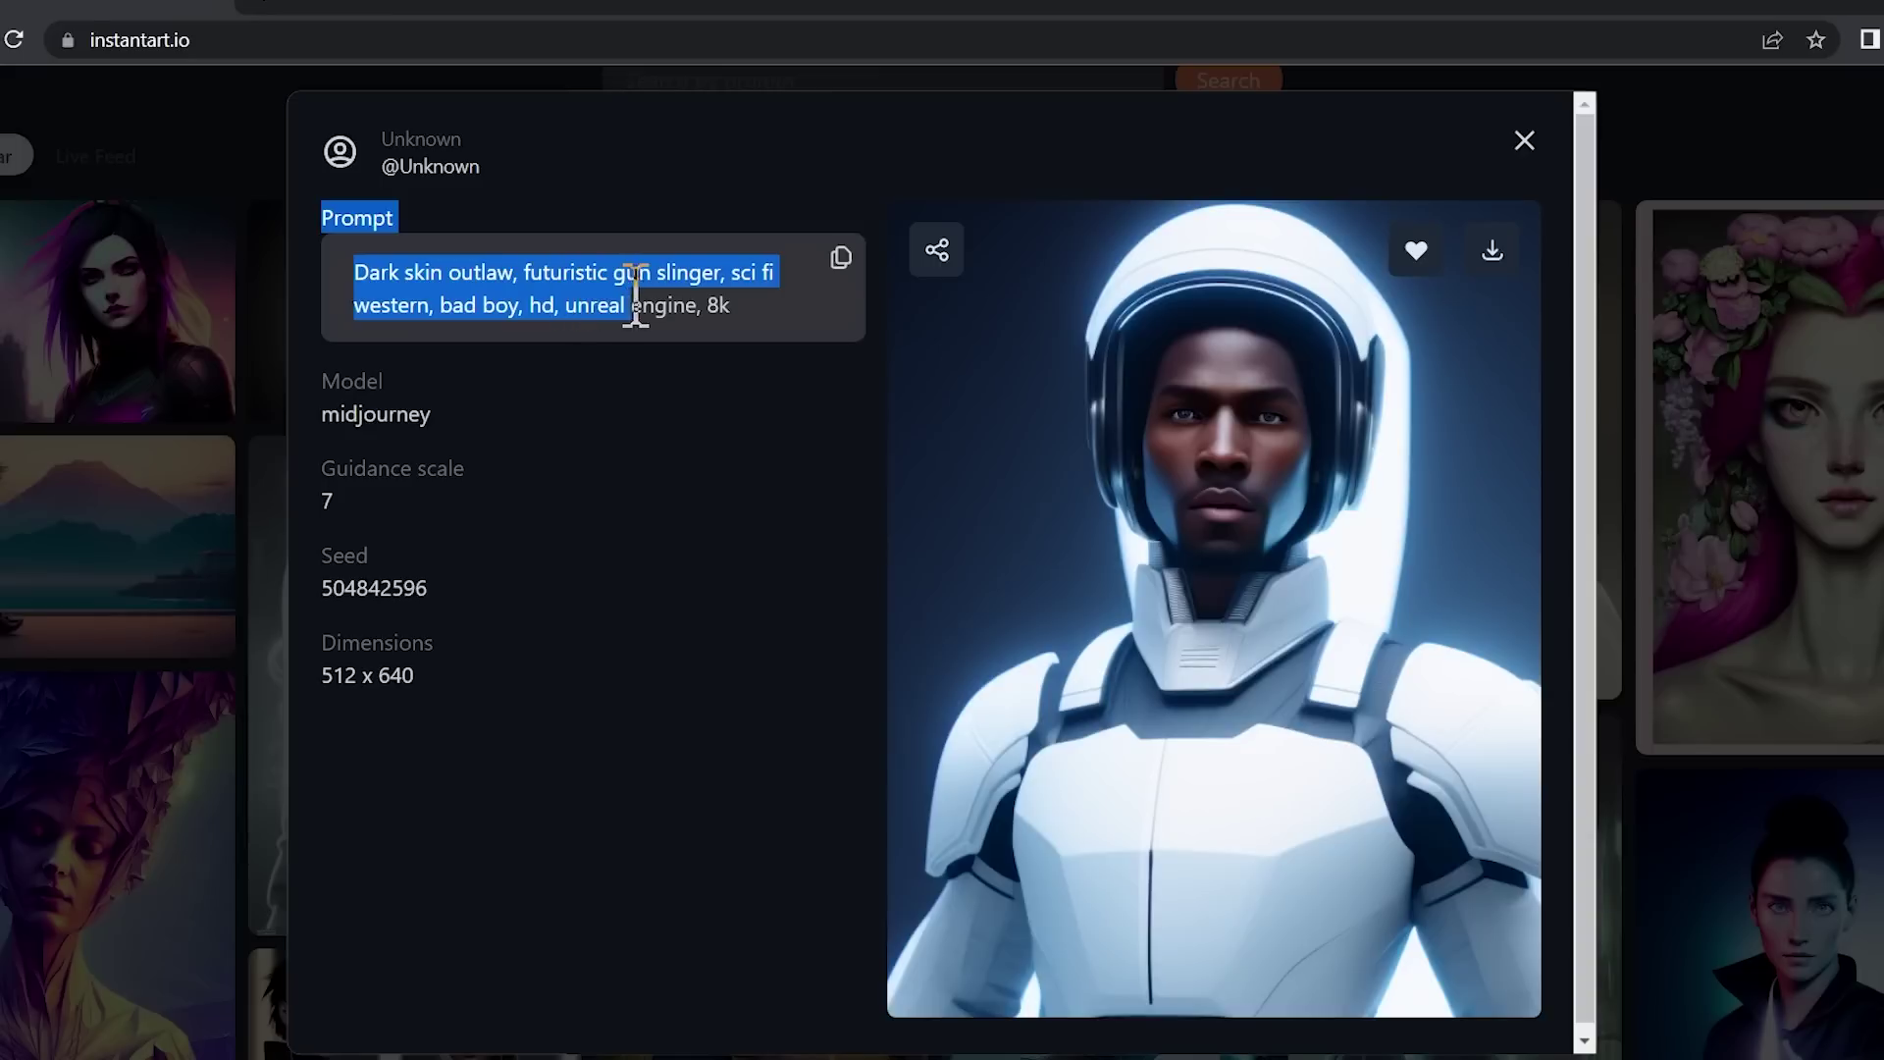
{"action": "left_click_drag", "start_coordinate": [677, 306], "coordinate": [734, 304]}
{"action": "left_click", "coordinate": [458, 420]}
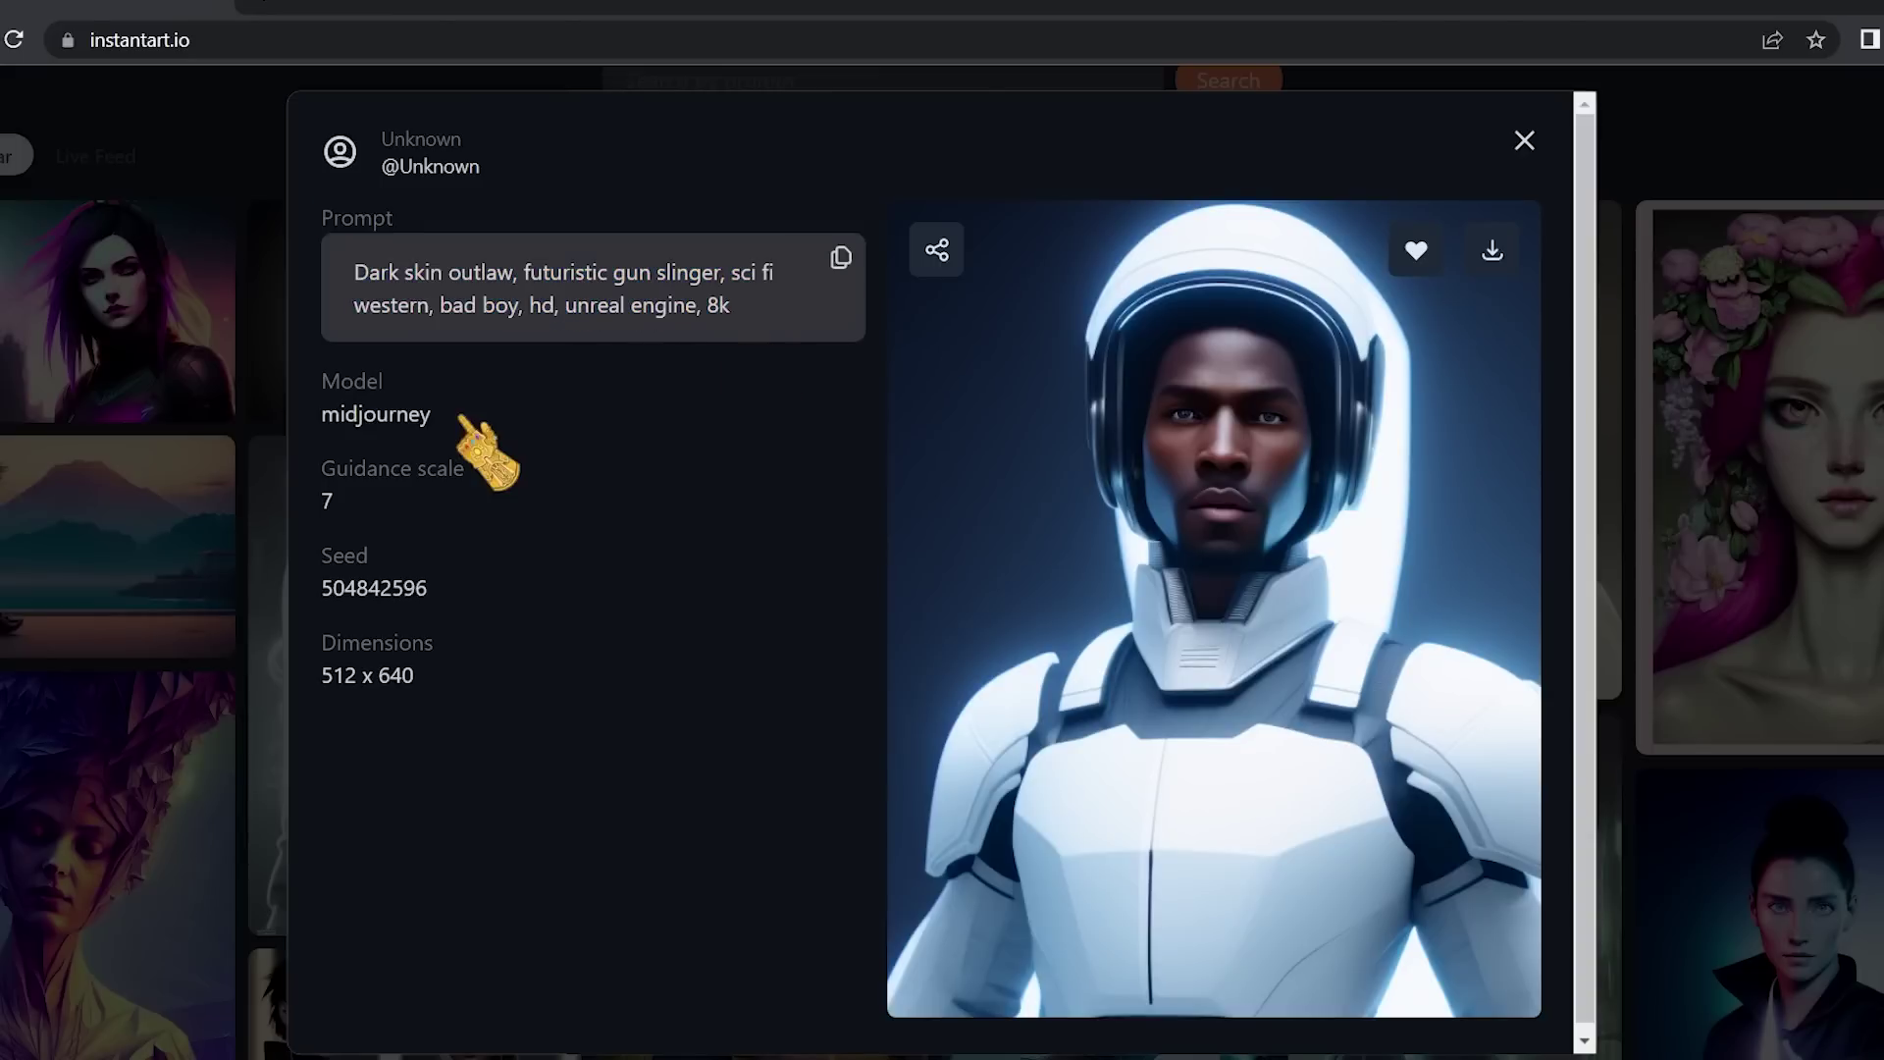
{"action": "left_click_drag", "start_coordinate": [442, 422], "coordinate": [363, 422]}
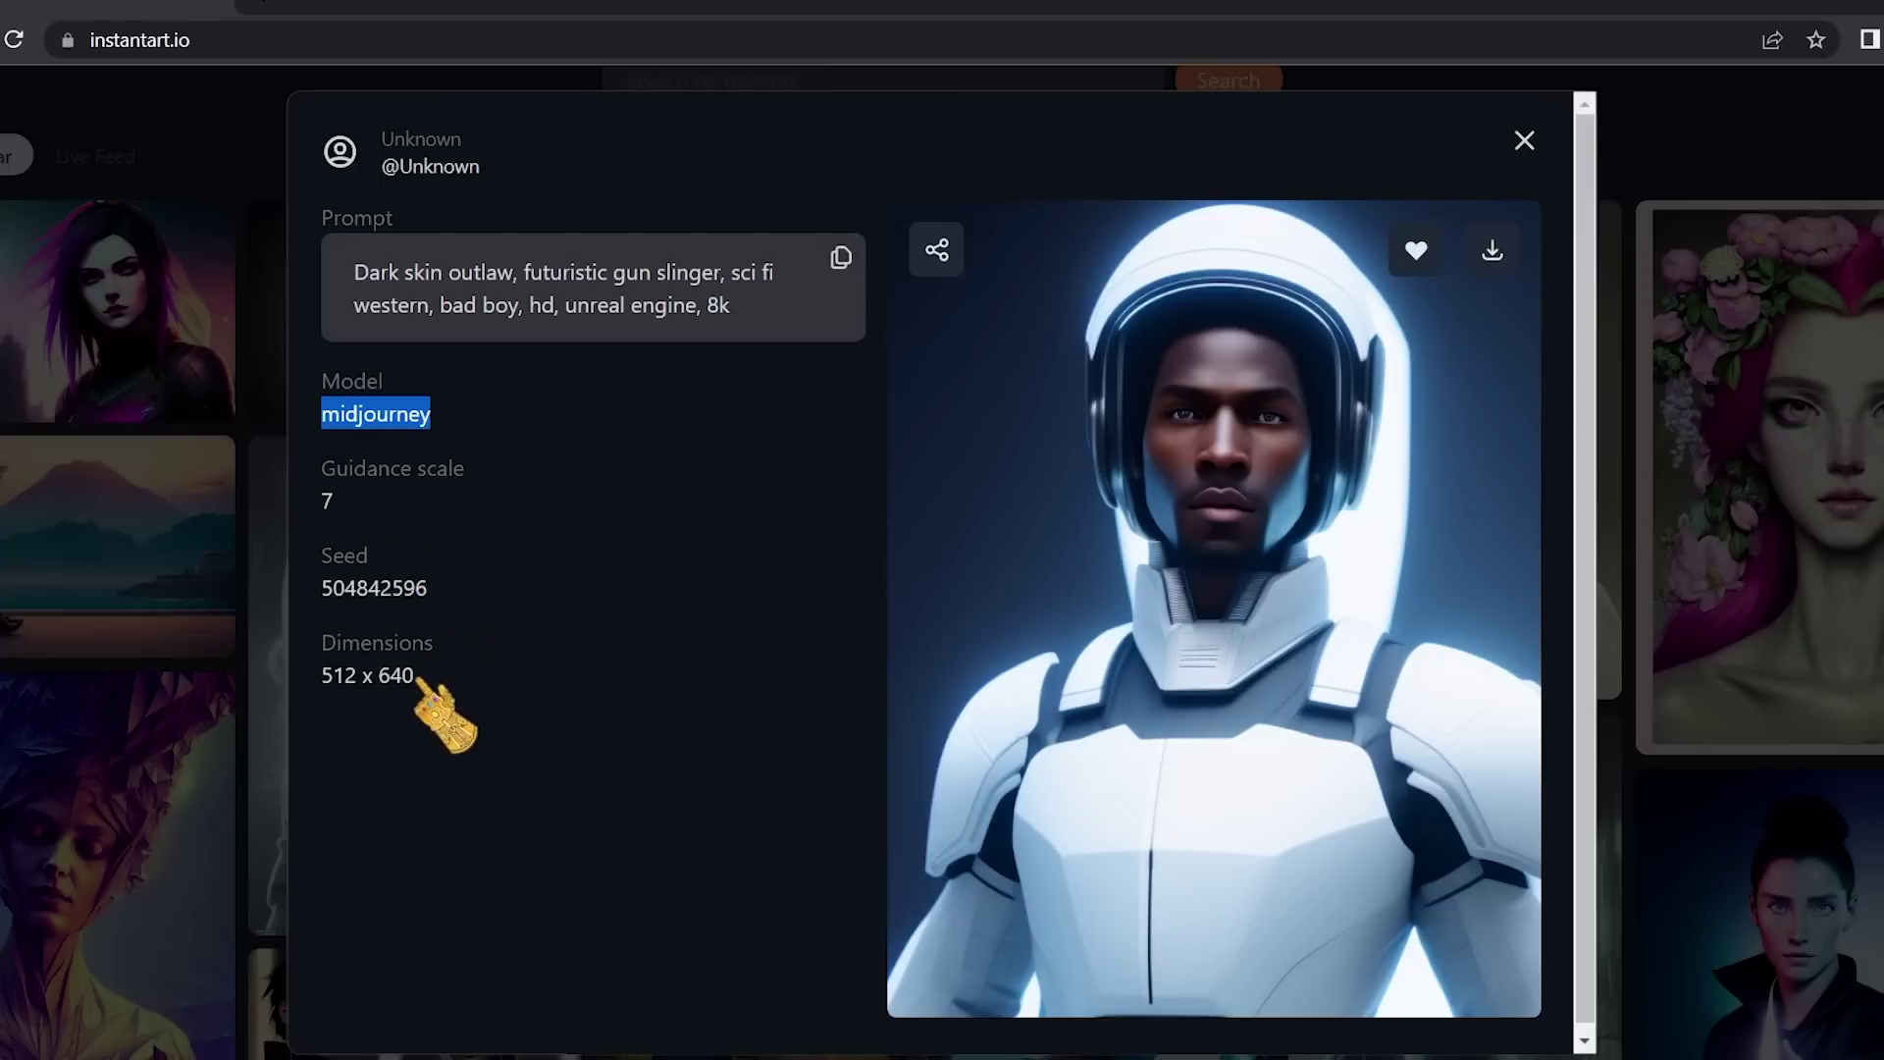
{"action": "left_click", "coordinate": [325, 677]}
{"action": "left_click", "coordinate": [369, 677]}
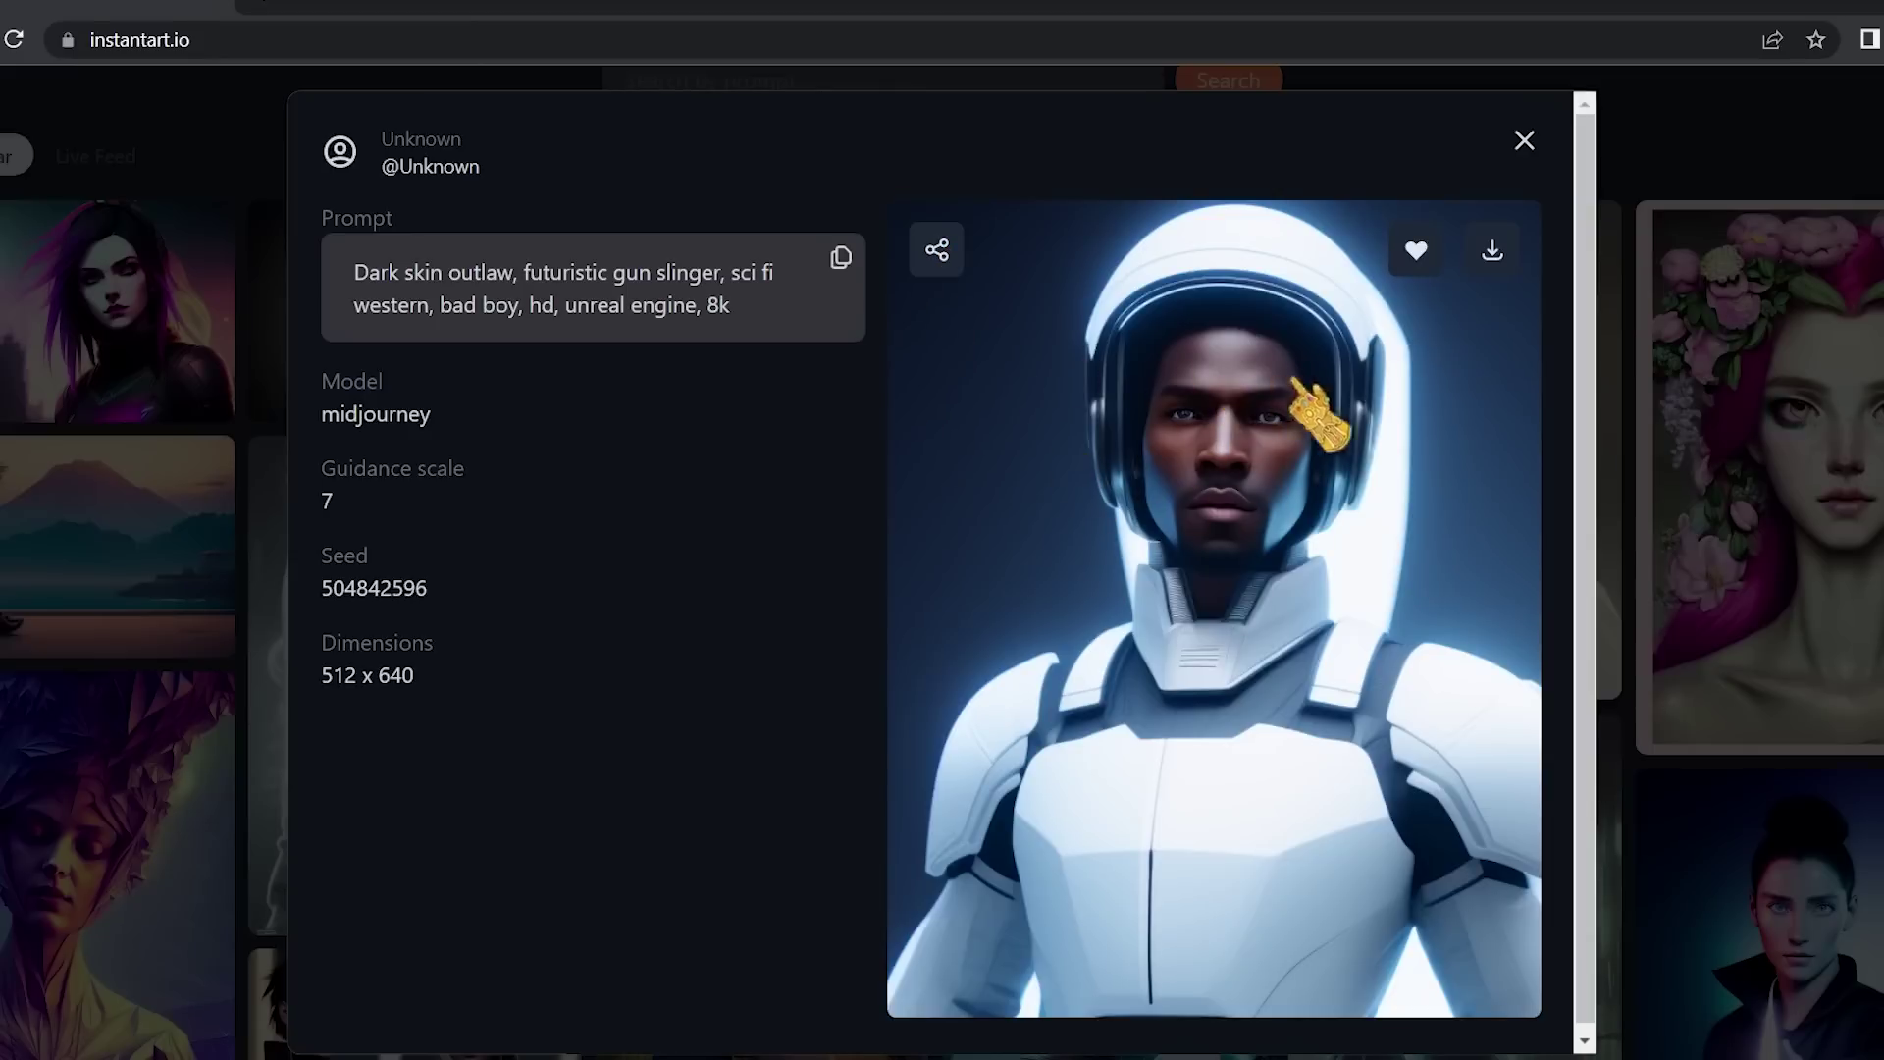
{"action": "left_click", "coordinate": [701, 901]}
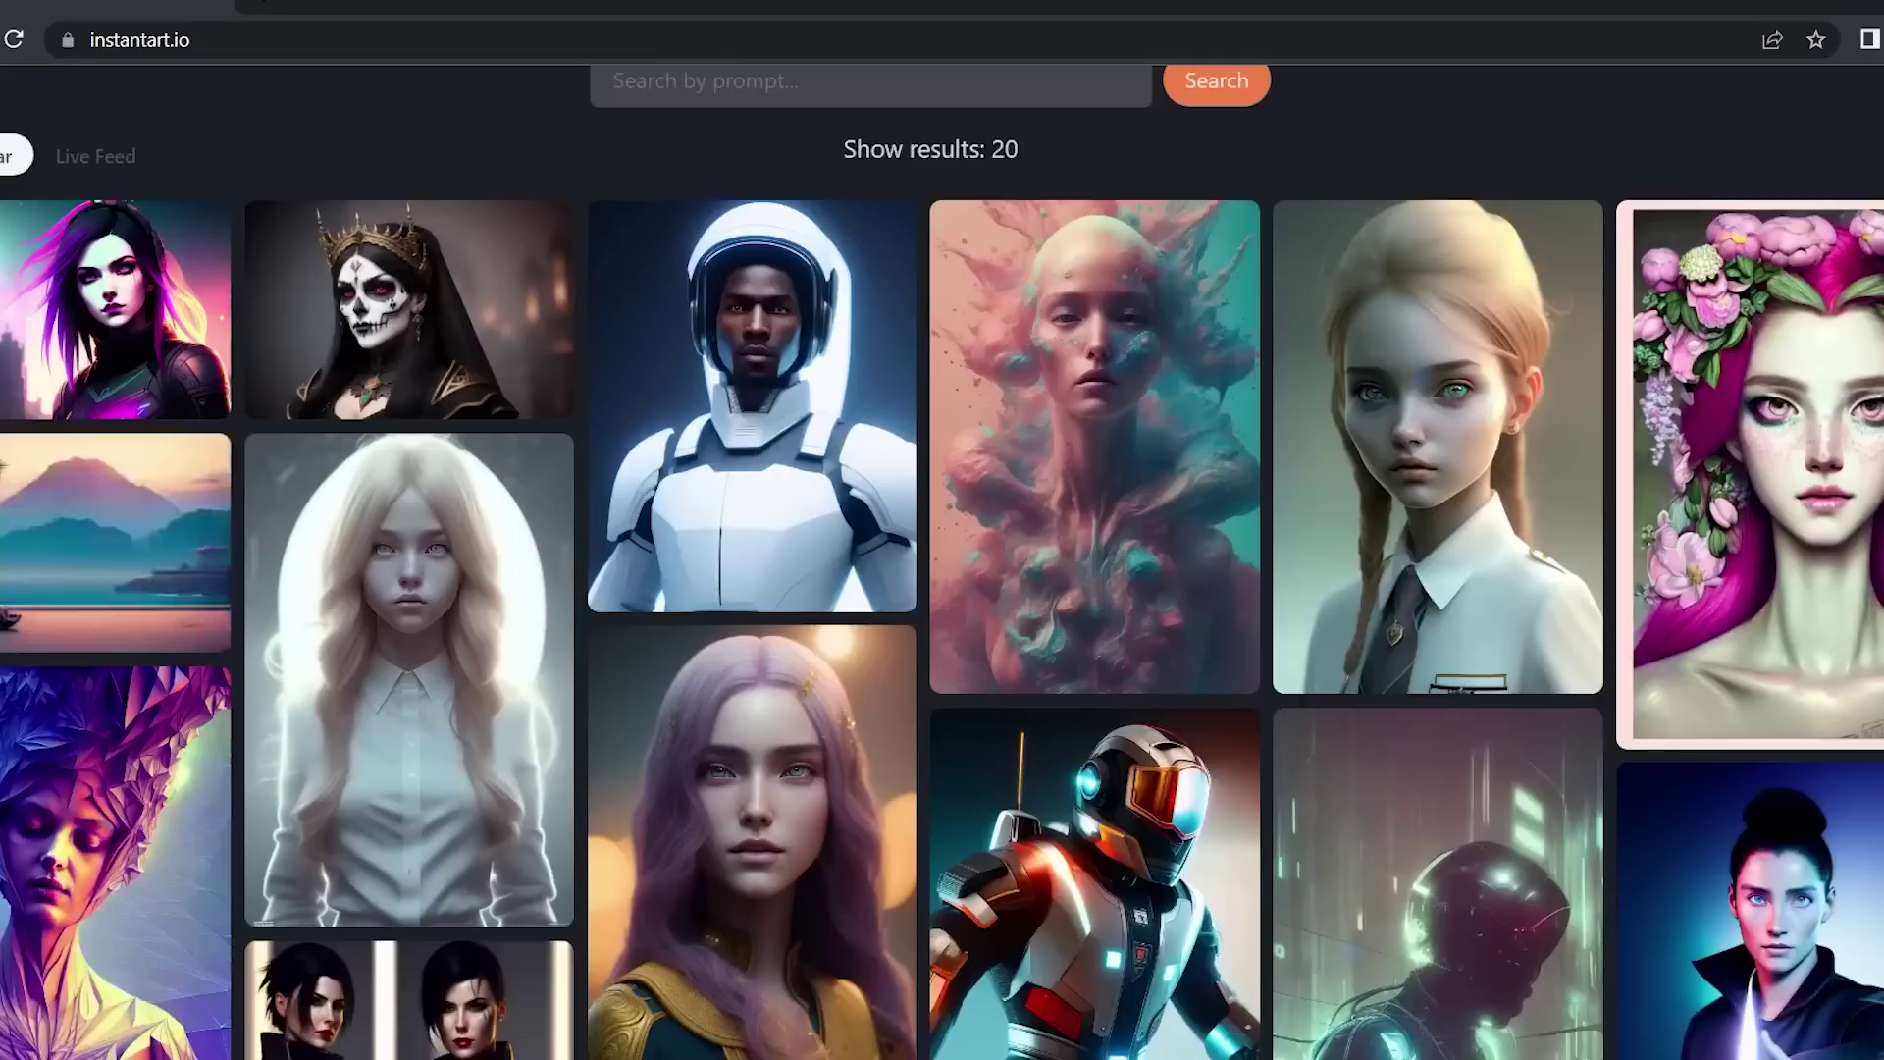
Look through more popular images in the gallery and return to the prompt search field.
{"action": "scroll", "coordinate": [933, 420], "scroll_direction": "down", "scroll_amount": 4}
{"action": "scroll", "coordinate": [197, 392], "scroll_direction": "up", "scroll_amount": 3}
{"action": "scroll", "coordinate": [12, 496], "scroll_direction": "down", "scroll_amount": 5}
{"action": "scroll", "coordinate": [12, 496], "scroll_direction": "up", "scroll_amount": 6}
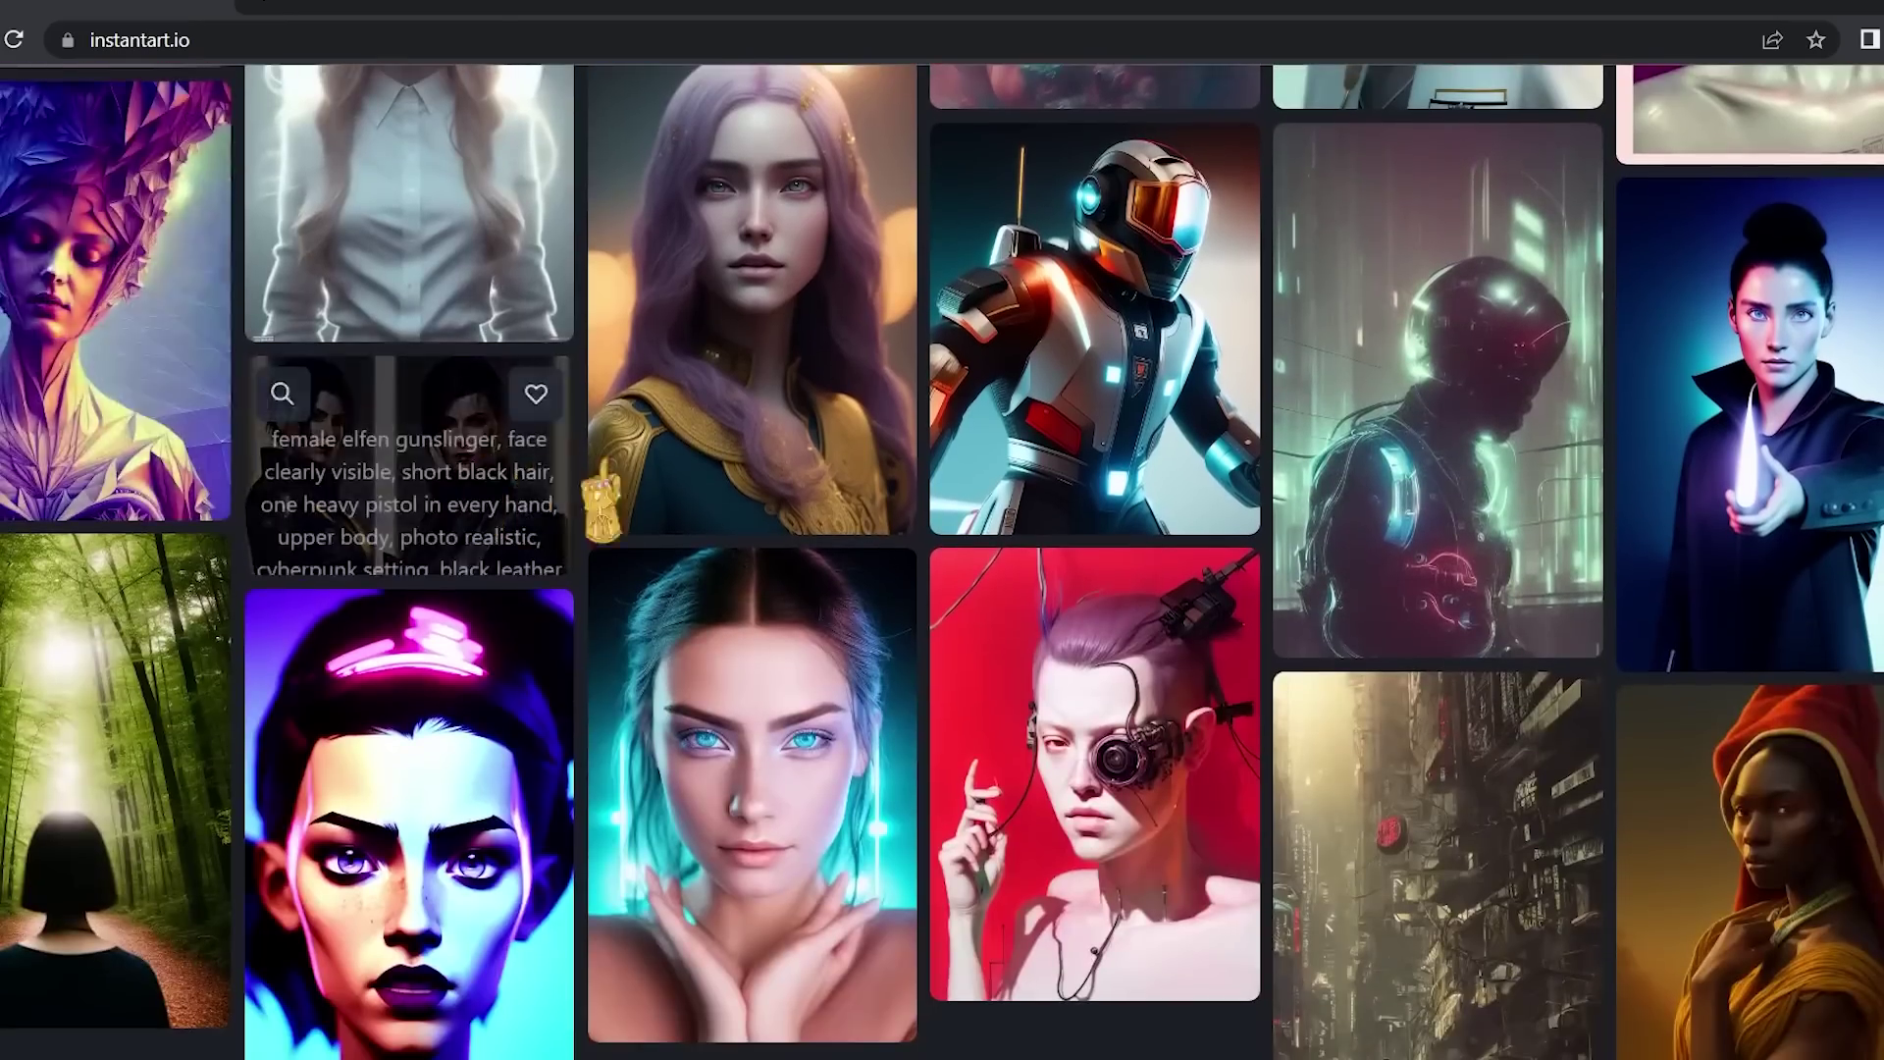
{"action": "scroll", "coordinate": [600, 505], "scroll_direction": "down", "scroll_amount": 5}
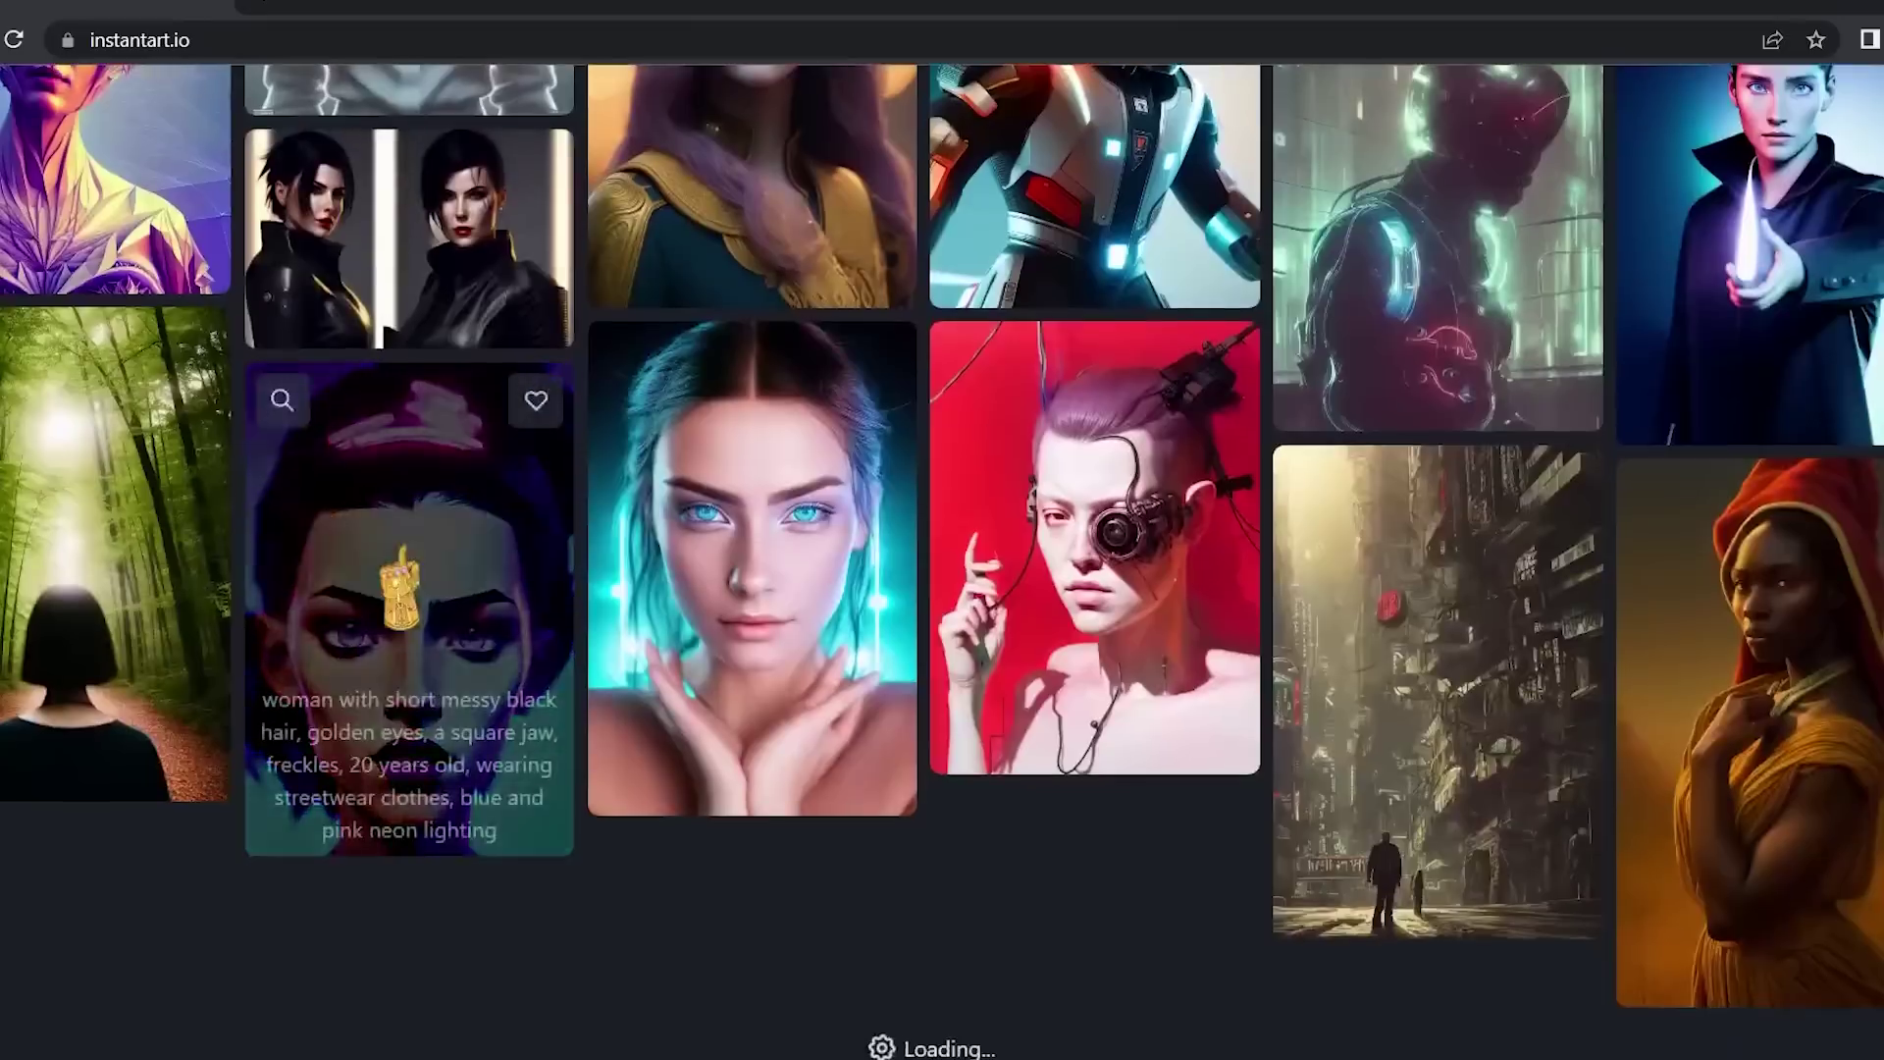
{"action": "scroll", "coordinate": [538, 399], "scroll_direction": "up", "scroll_amount": 8}
{"action": "left_click", "coordinate": [611, 555]}
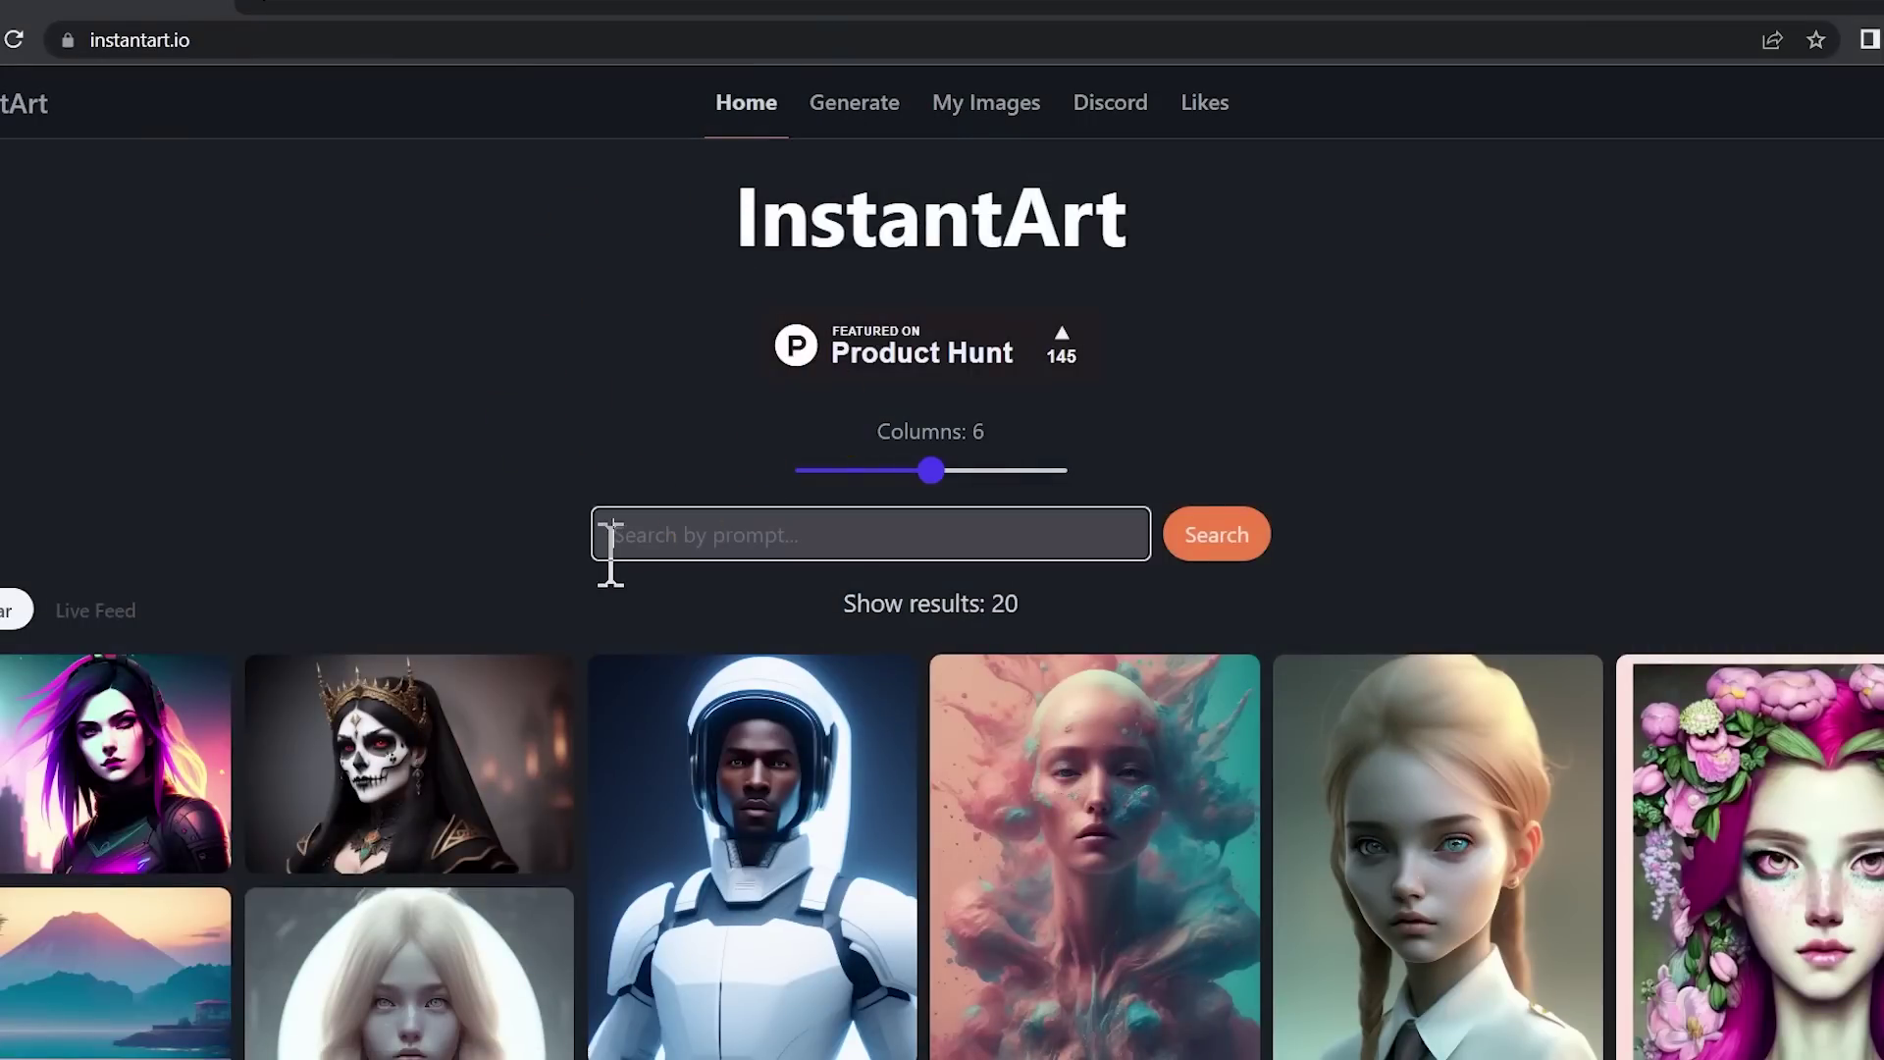
{"action": "left_click", "coordinate": [530, 473]}
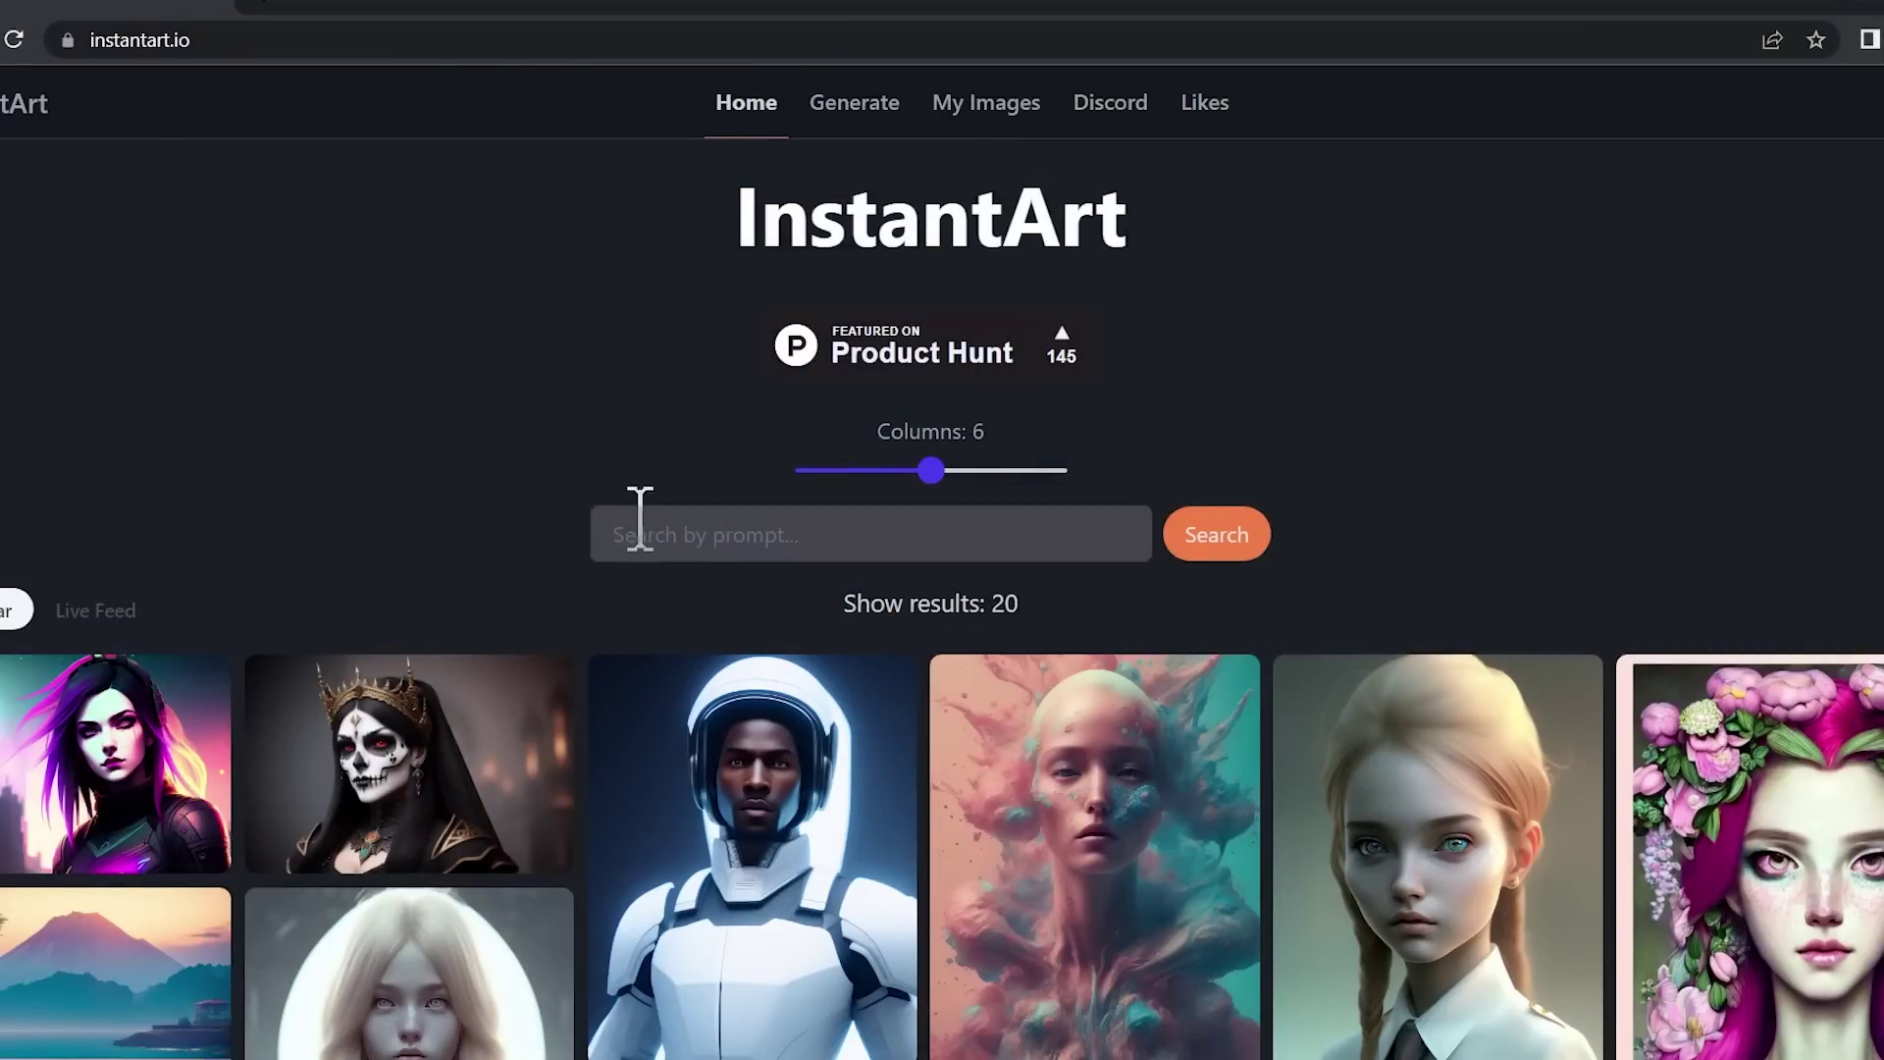
Examine the prompt and generation settings of the purple-and-blue horse portrait, and close its details.
{"action": "scroll", "coordinate": [698, 530], "scroll_direction": "down", "scroll_amount": 10}
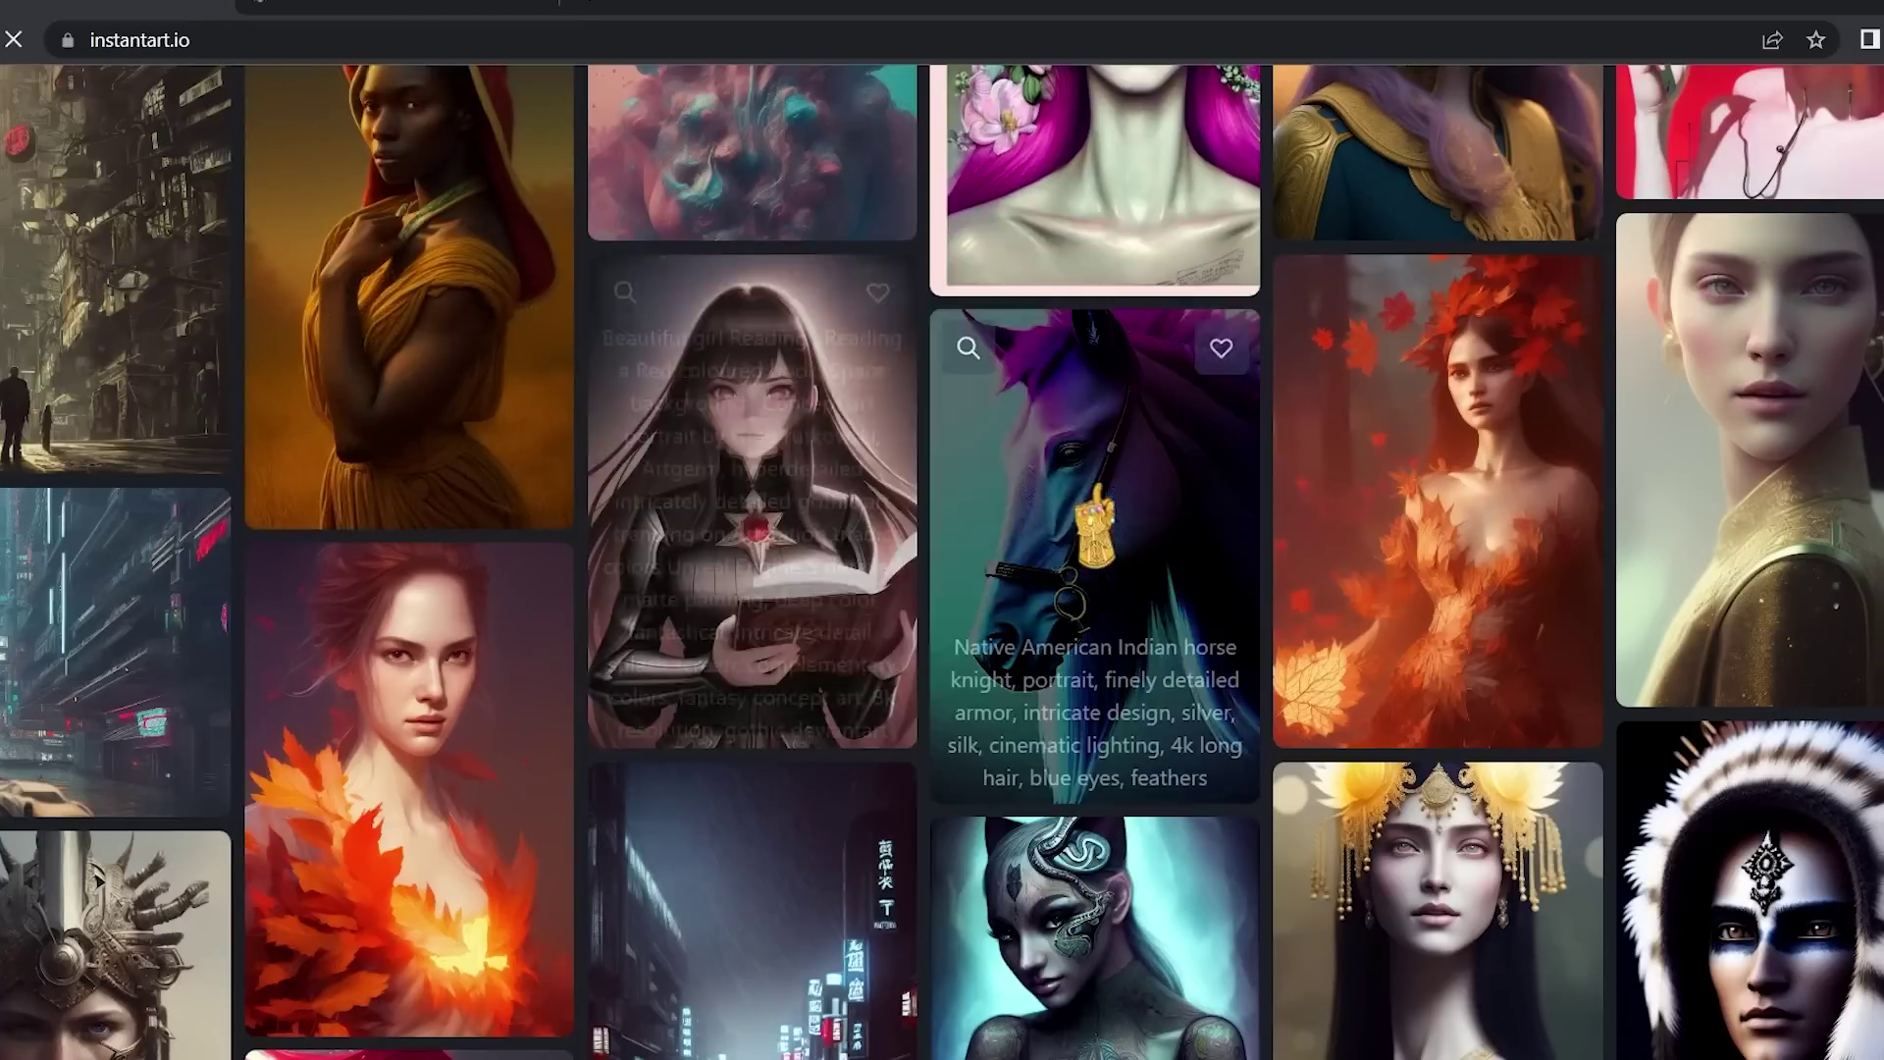
{"action": "left_click", "coordinate": [1129, 588]}
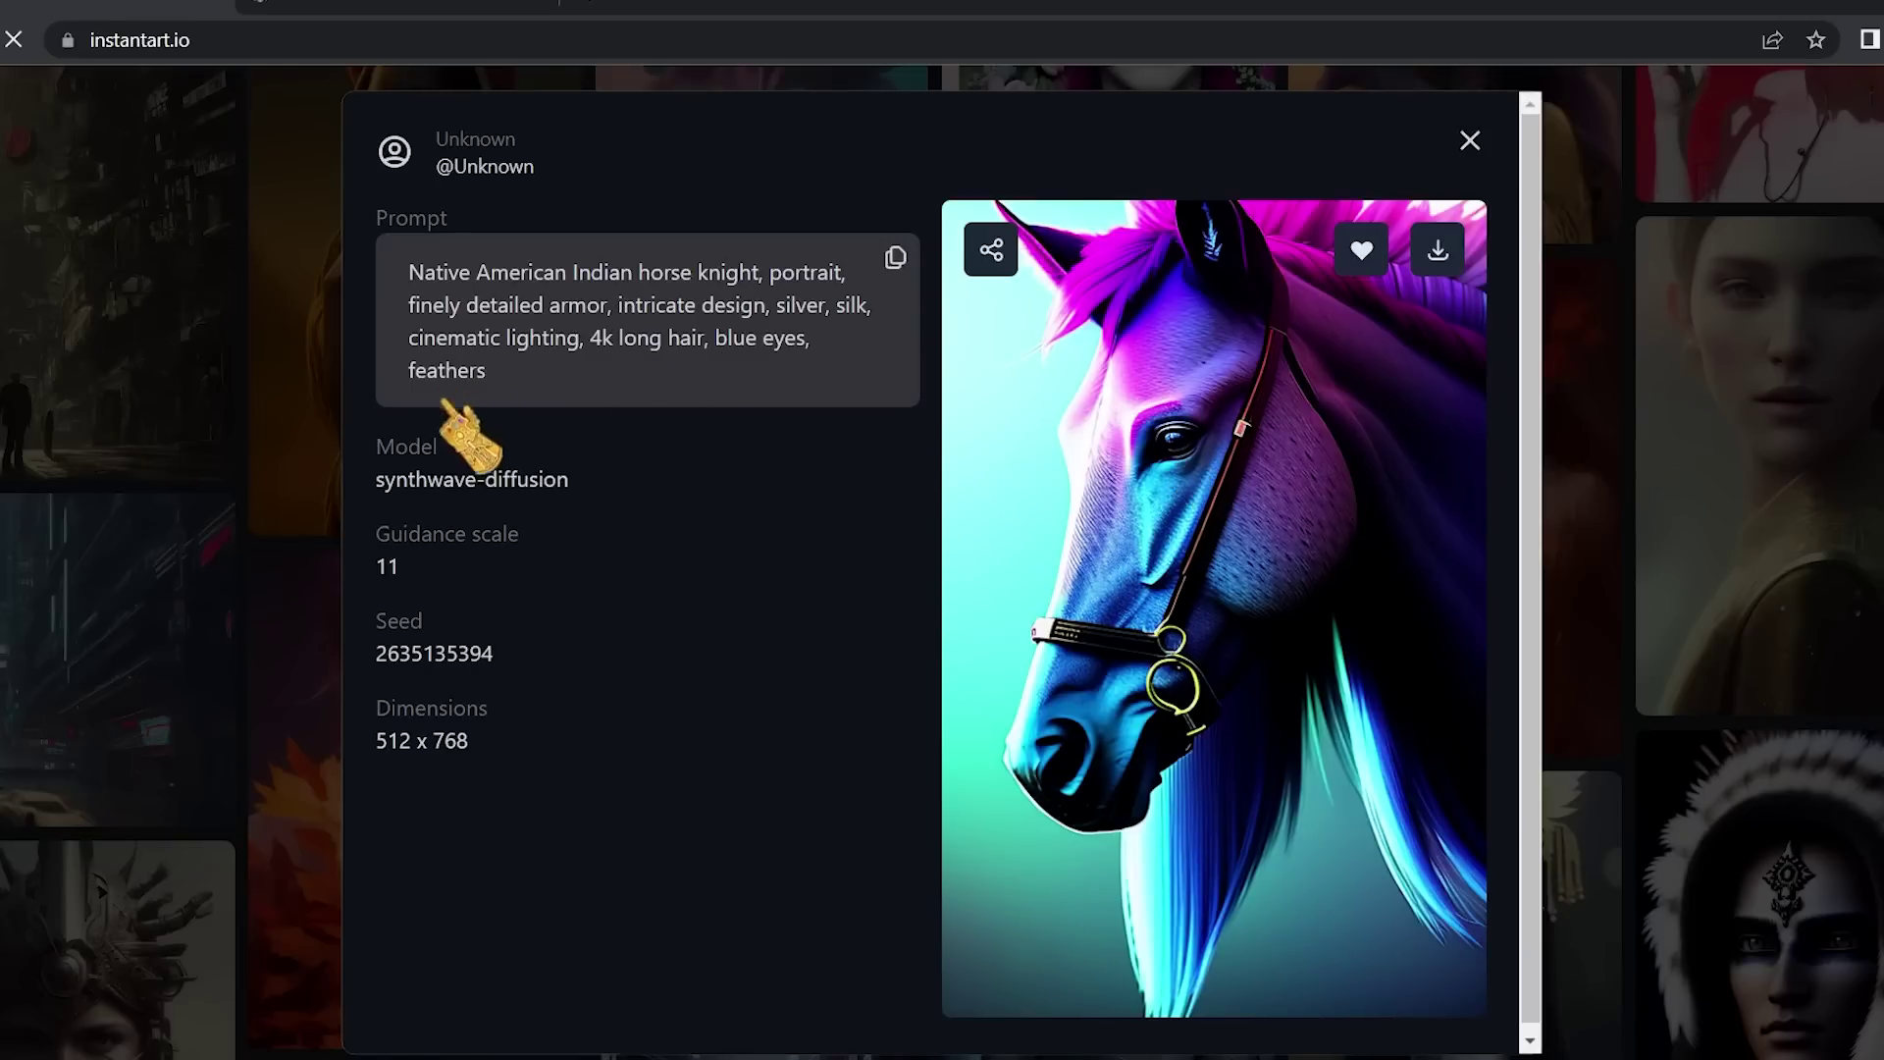
{"action": "left_click", "coordinate": [303, 446]}
Find the image of a countryside house in a field of water and copy its full prompt.
{"action": "scroll", "coordinate": [309, 451], "scroll_direction": "down", "scroll_amount": 2}
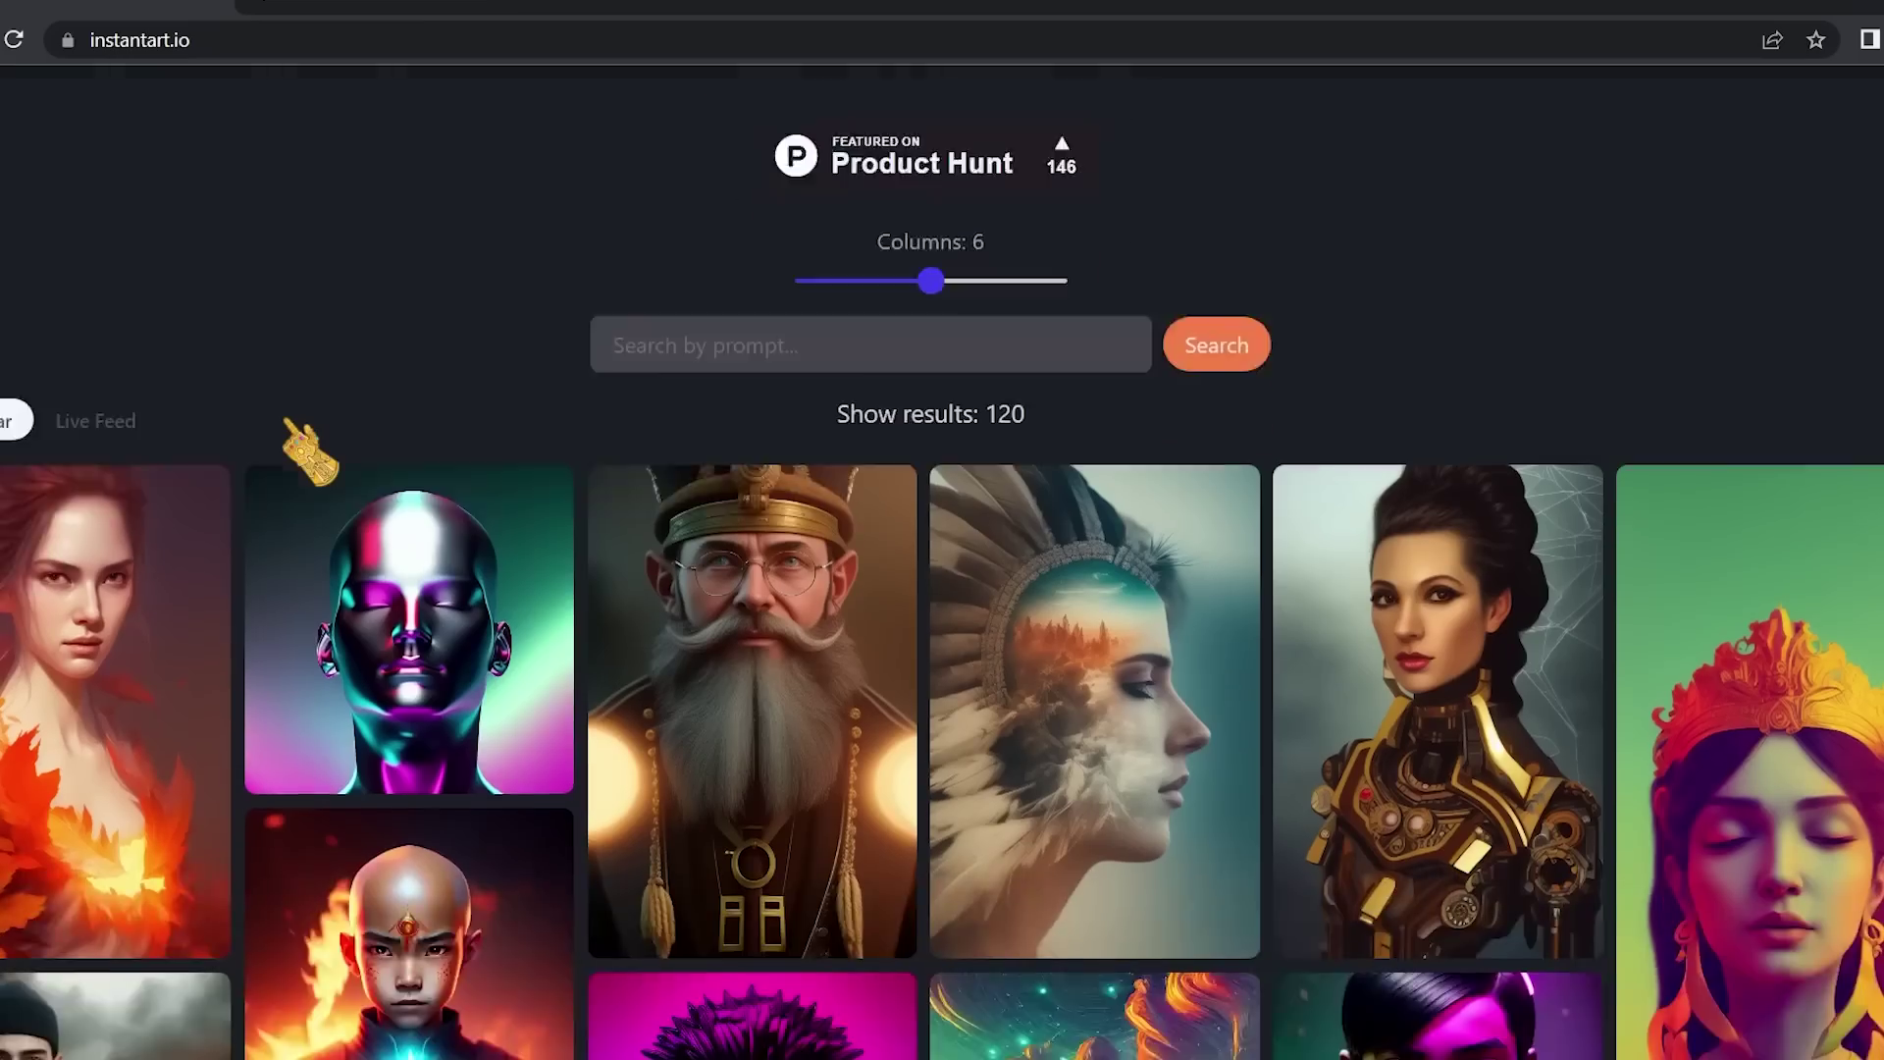
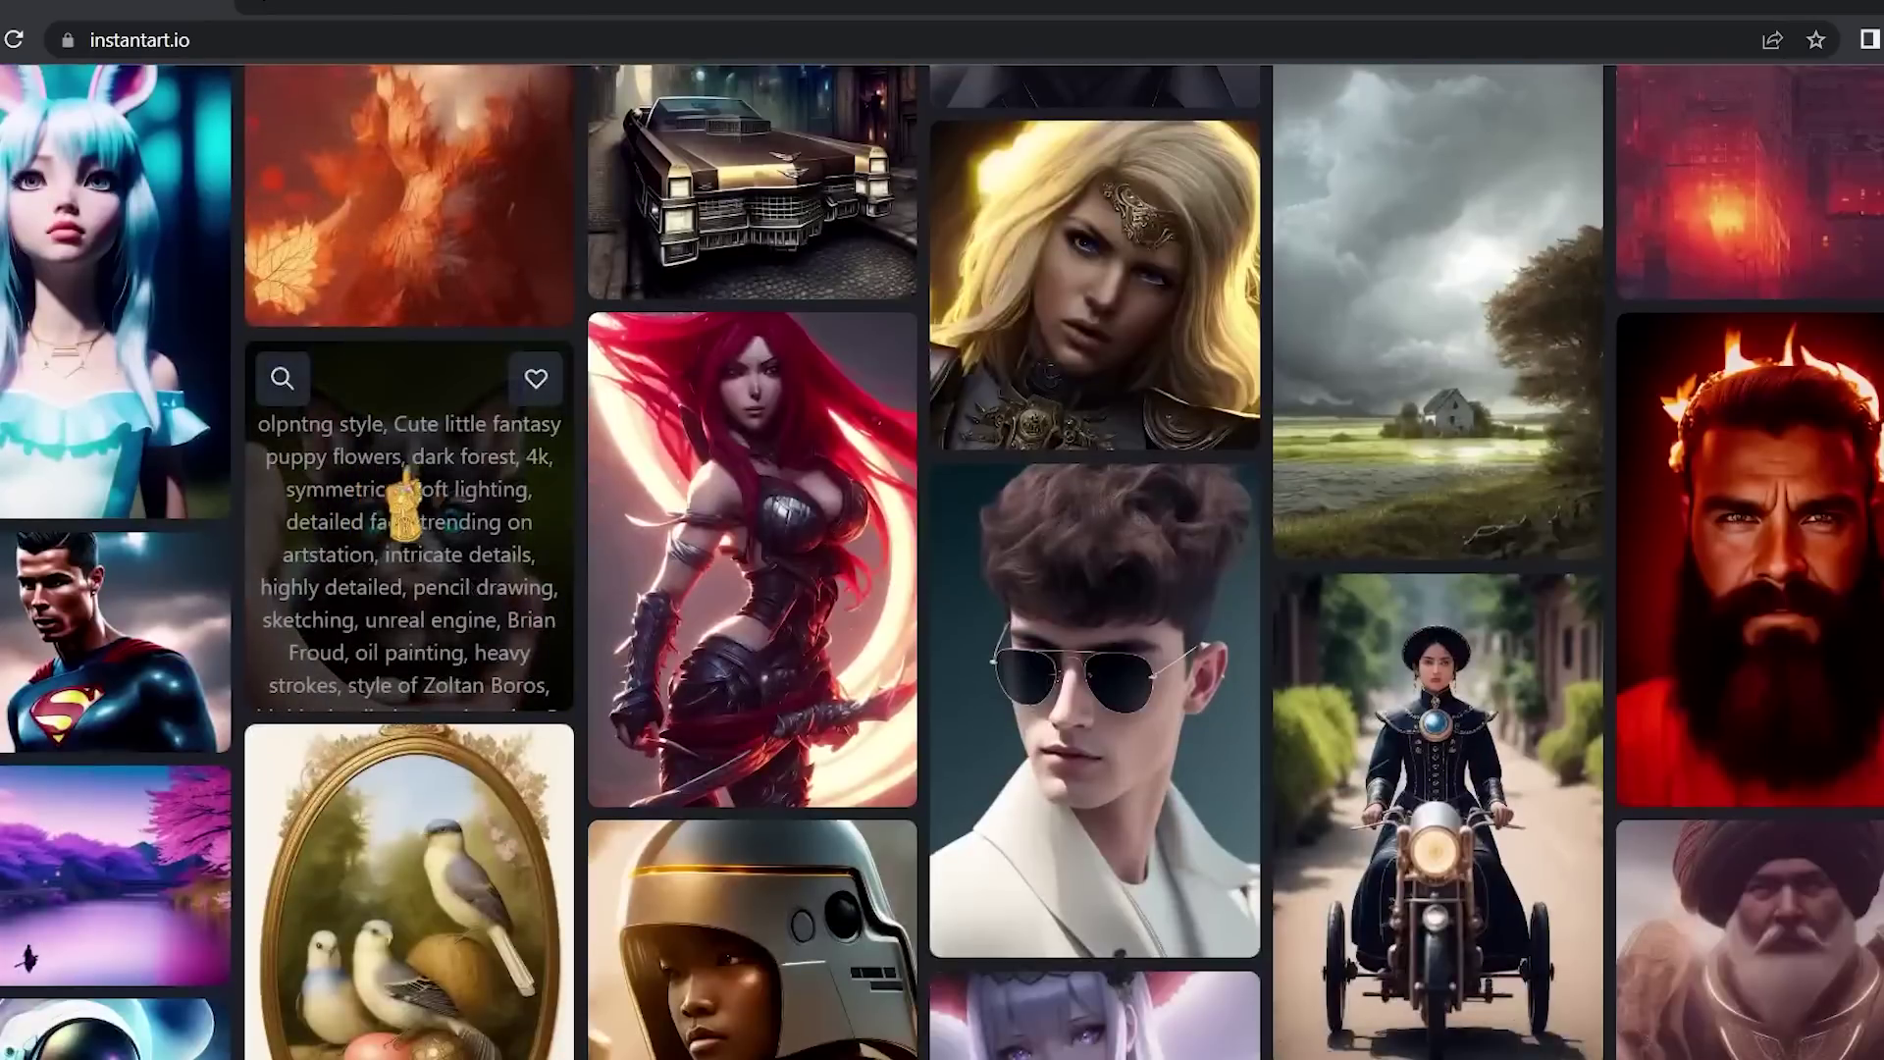
{"action": "scroll", "coordinate": [745, 550], "scroll_direction": "up", "scroll_amount": 5}
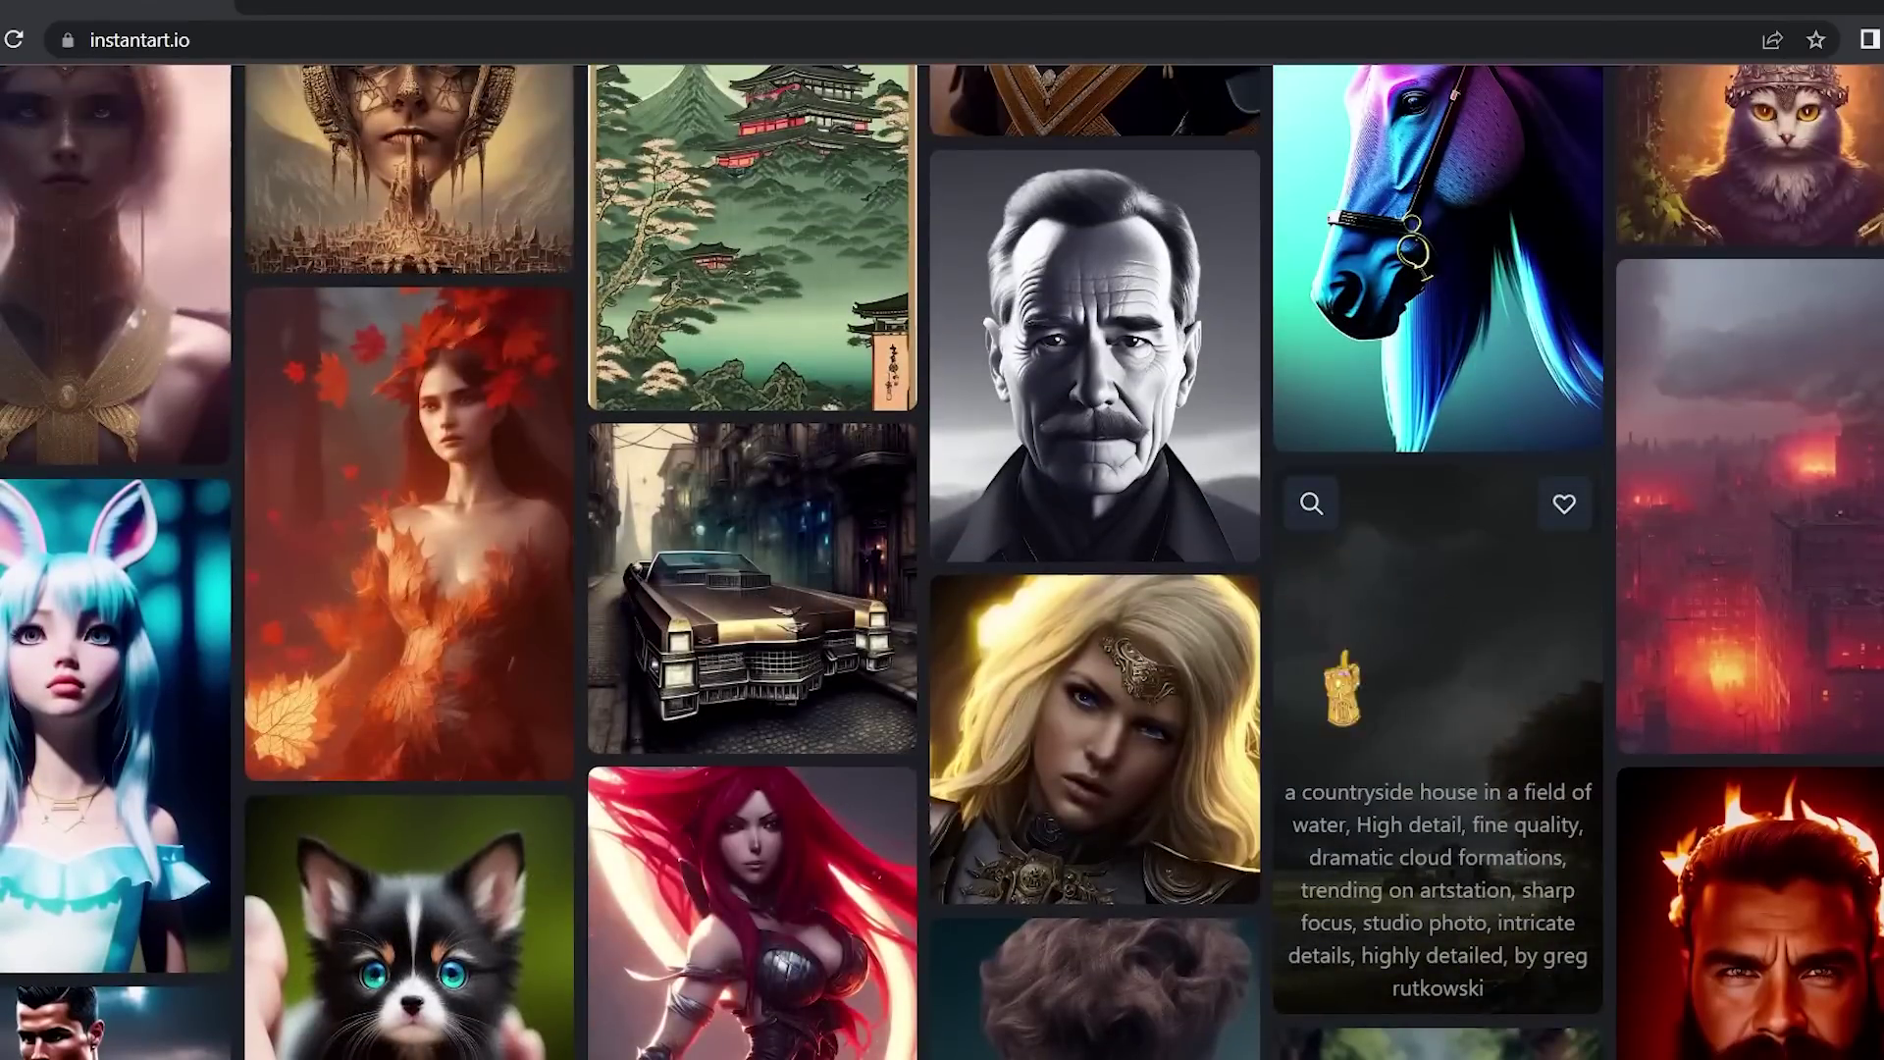
{"action": "left_click", "coordinate": [1422, 687]}
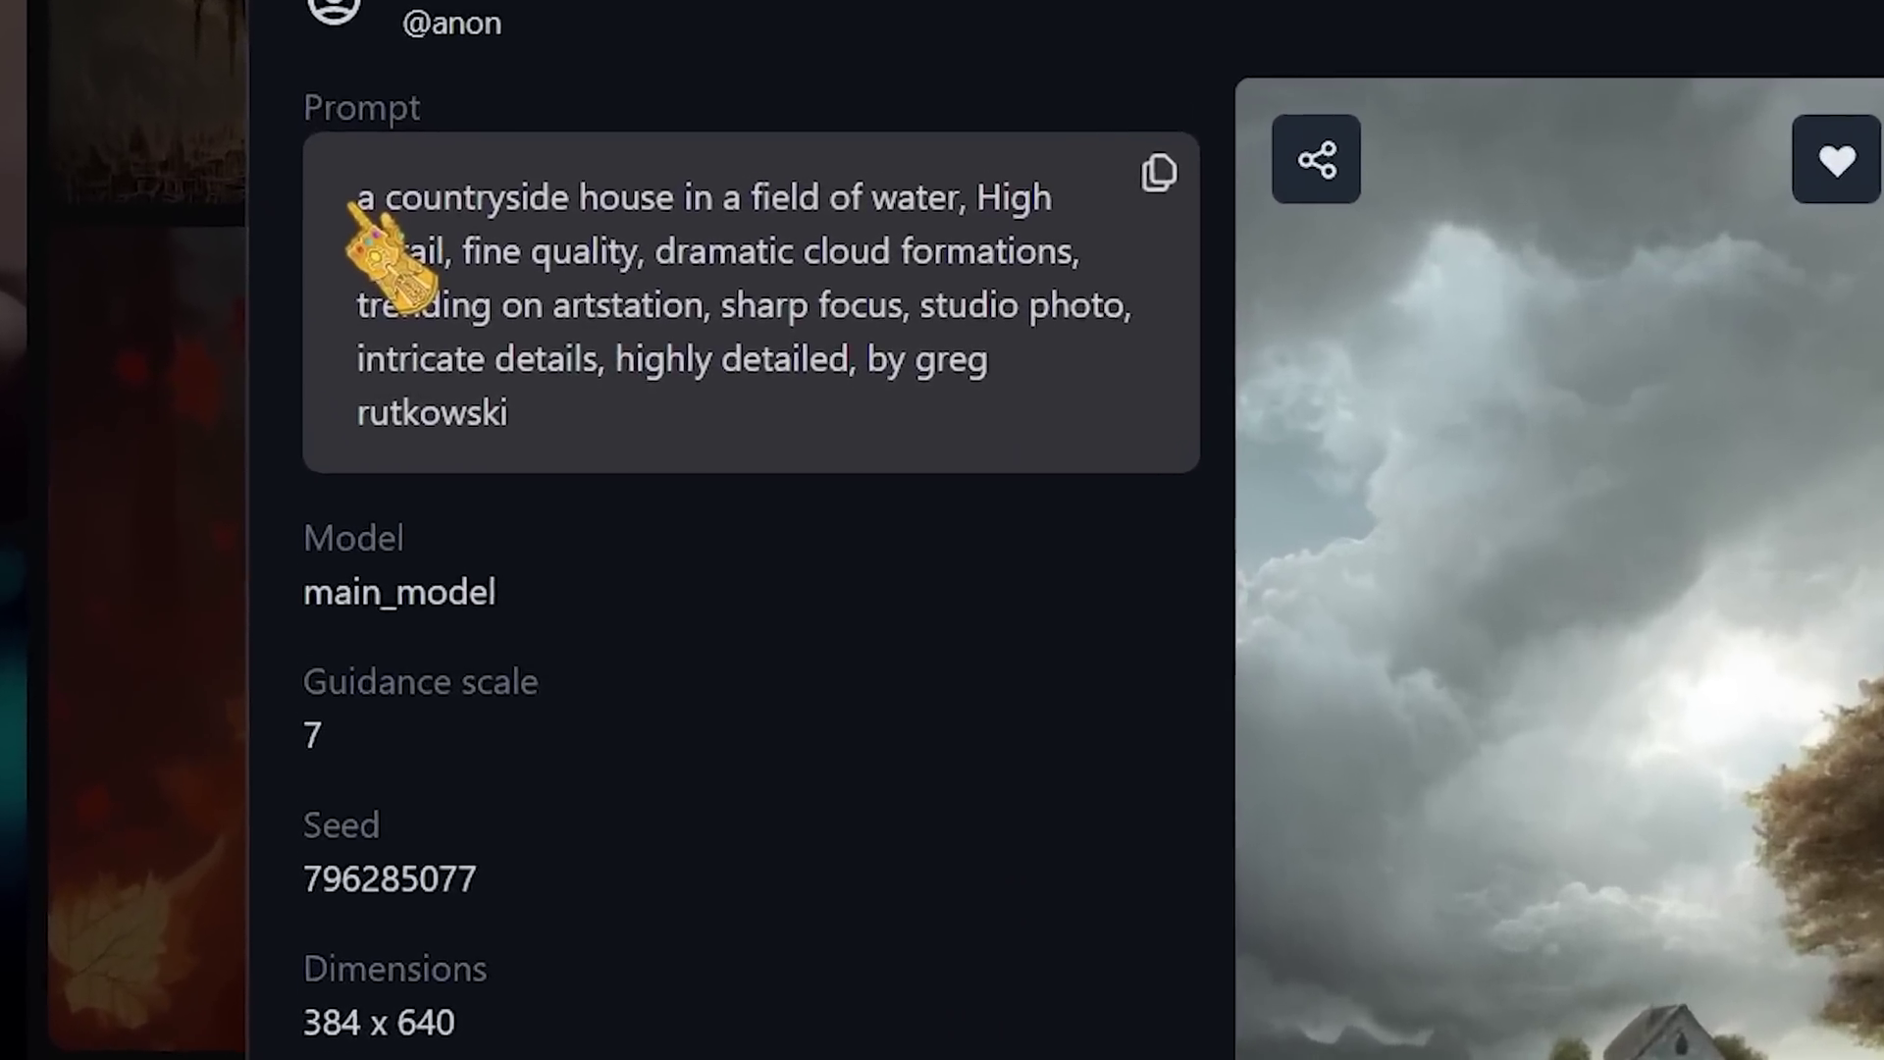
{"action": "left_click_drag", "start_coordinate": [356, 199], "coordinate": [1144, 421]}
{"action": "left_click", "coordinate": [1262, 463]}
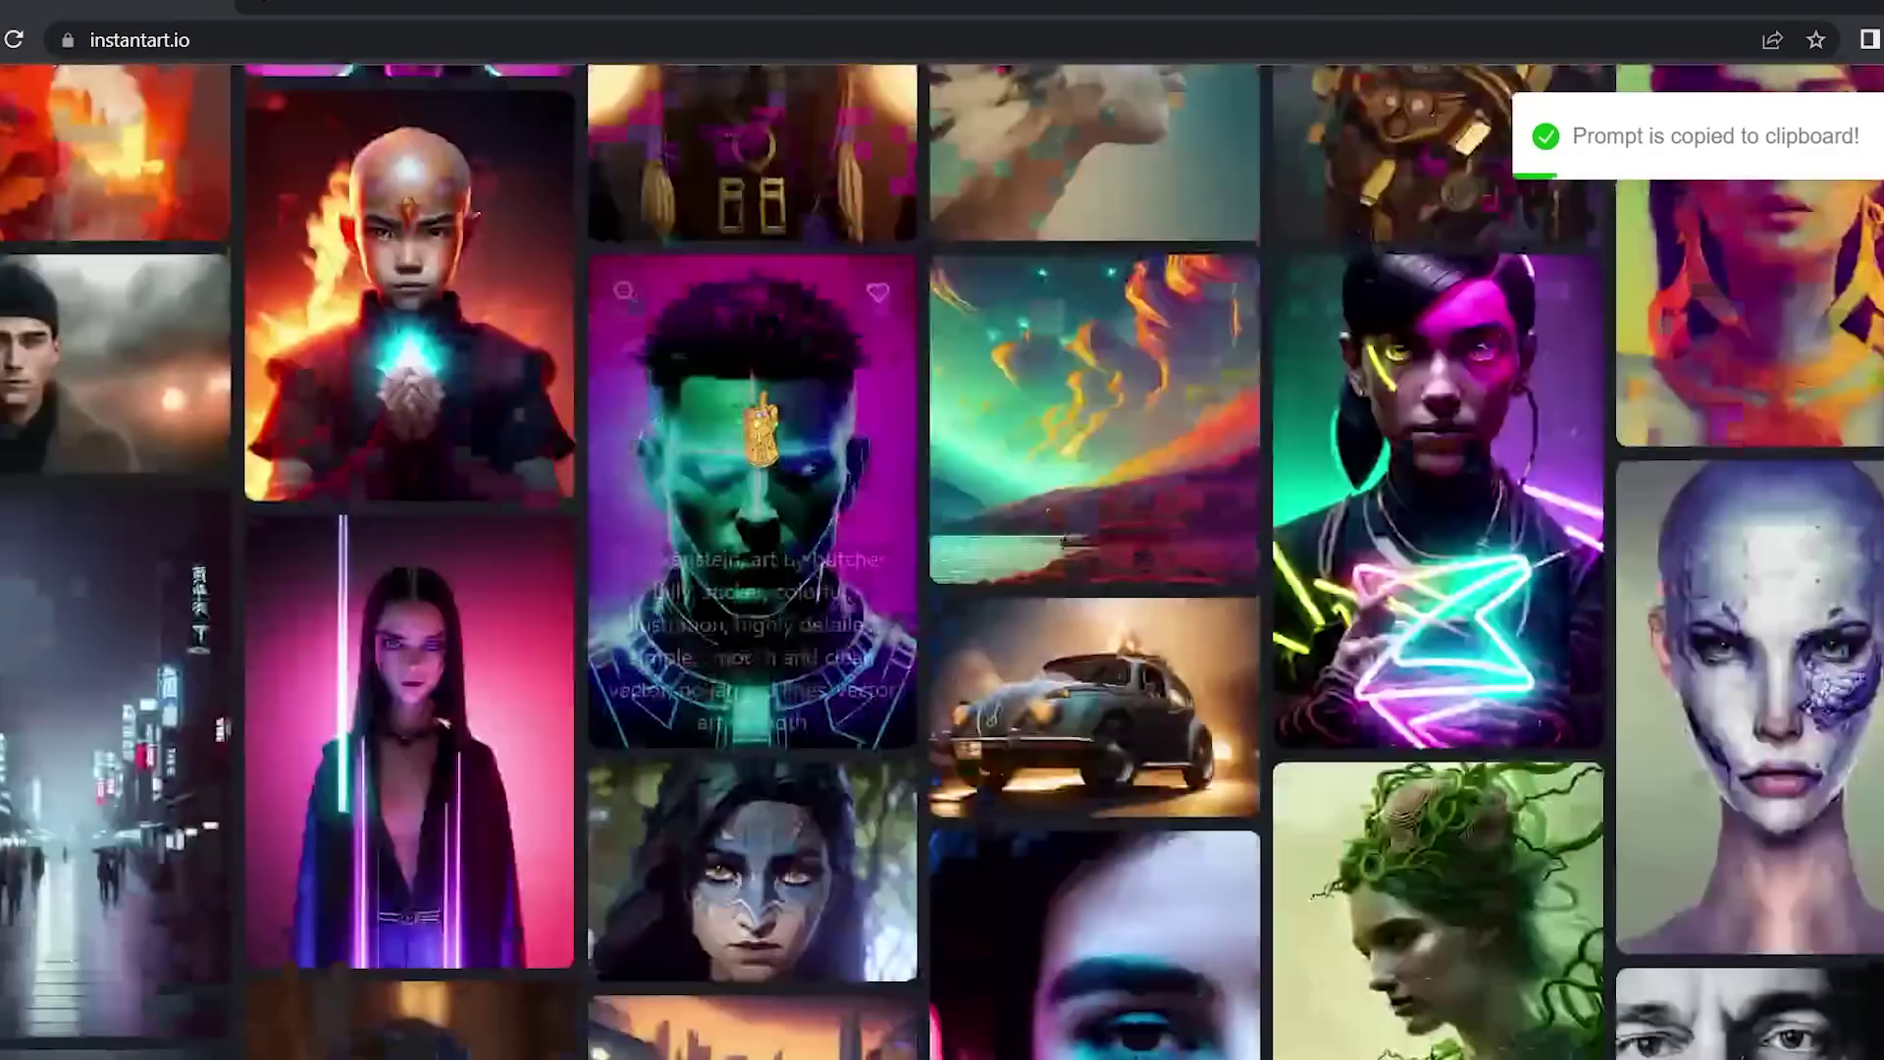
On the image generation page, insert the copied countryside house prompt as the description and set the negative prompt to "tree".
{"action": "scroll", "coordinate": [760, 431], "scroll_direction": "up", "scroll_amount": 10}
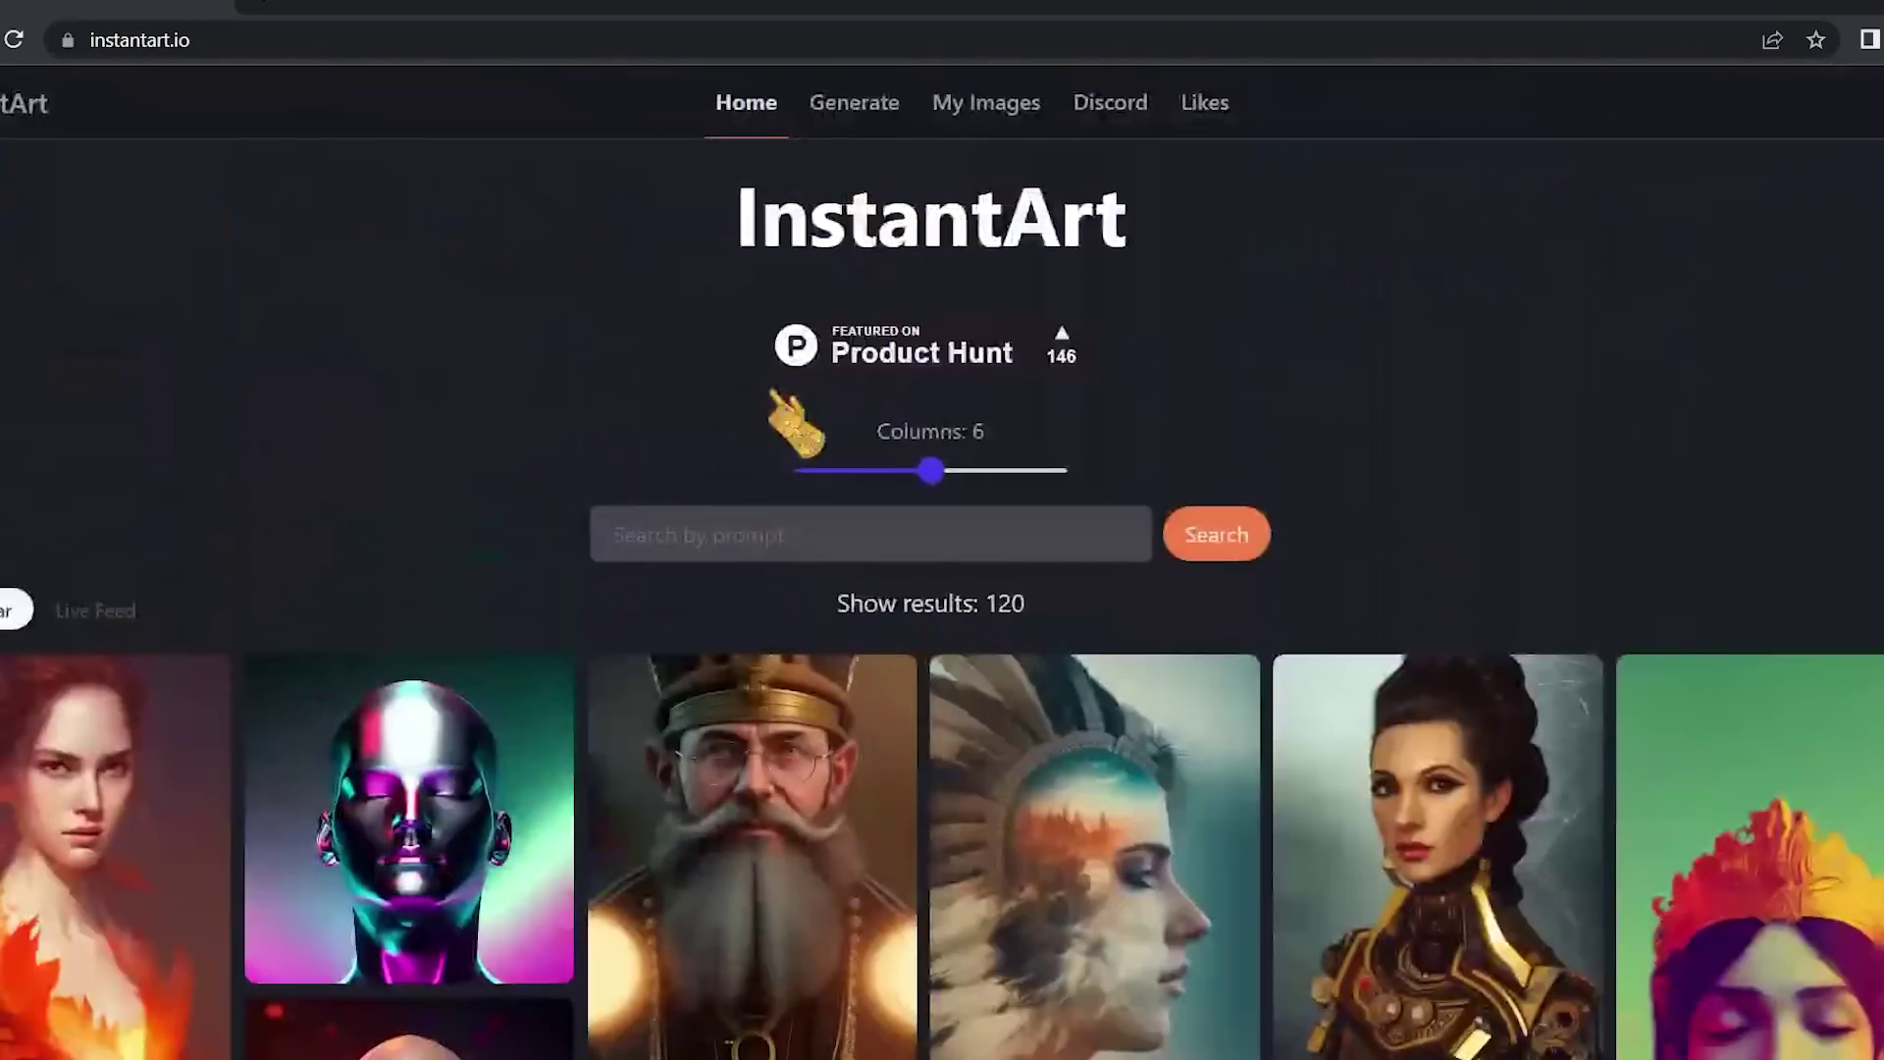
{"action": "left_click", "coordinate": [853, 105]}
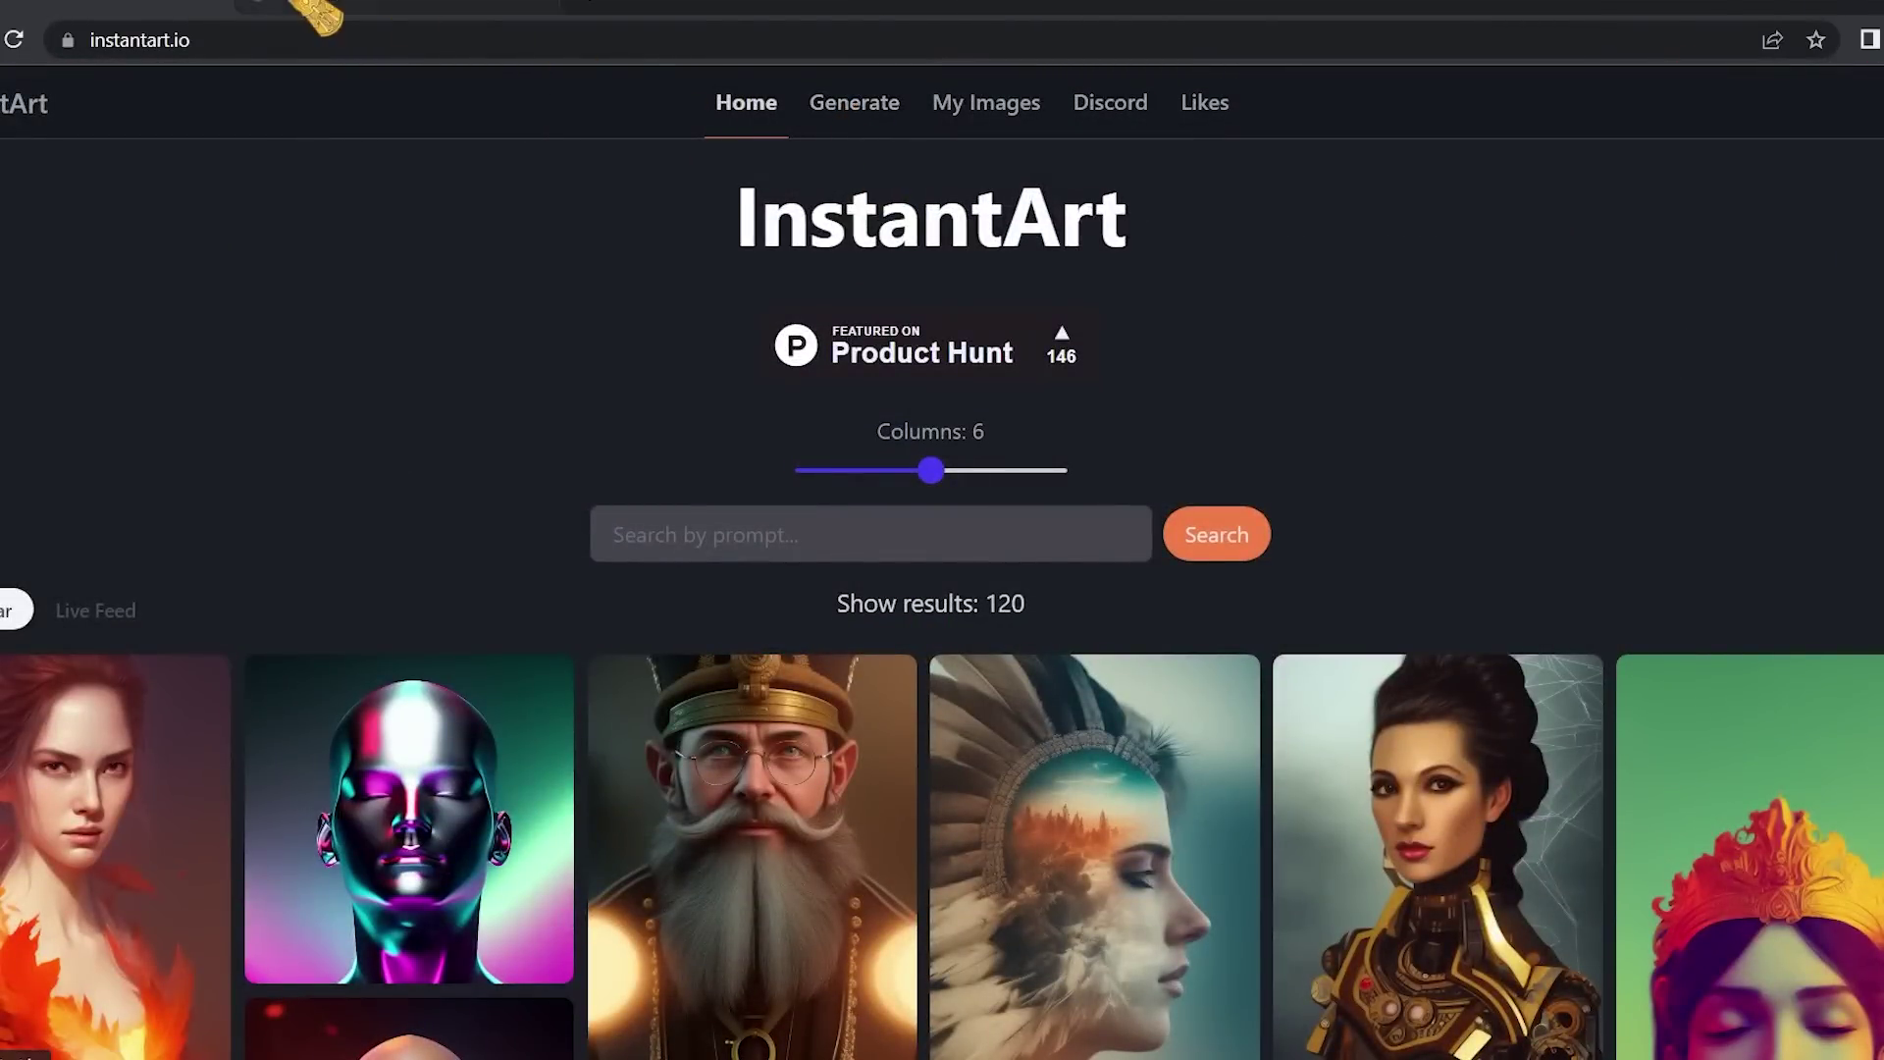
{"action": "left_click", "coordinate": [488, 310]}
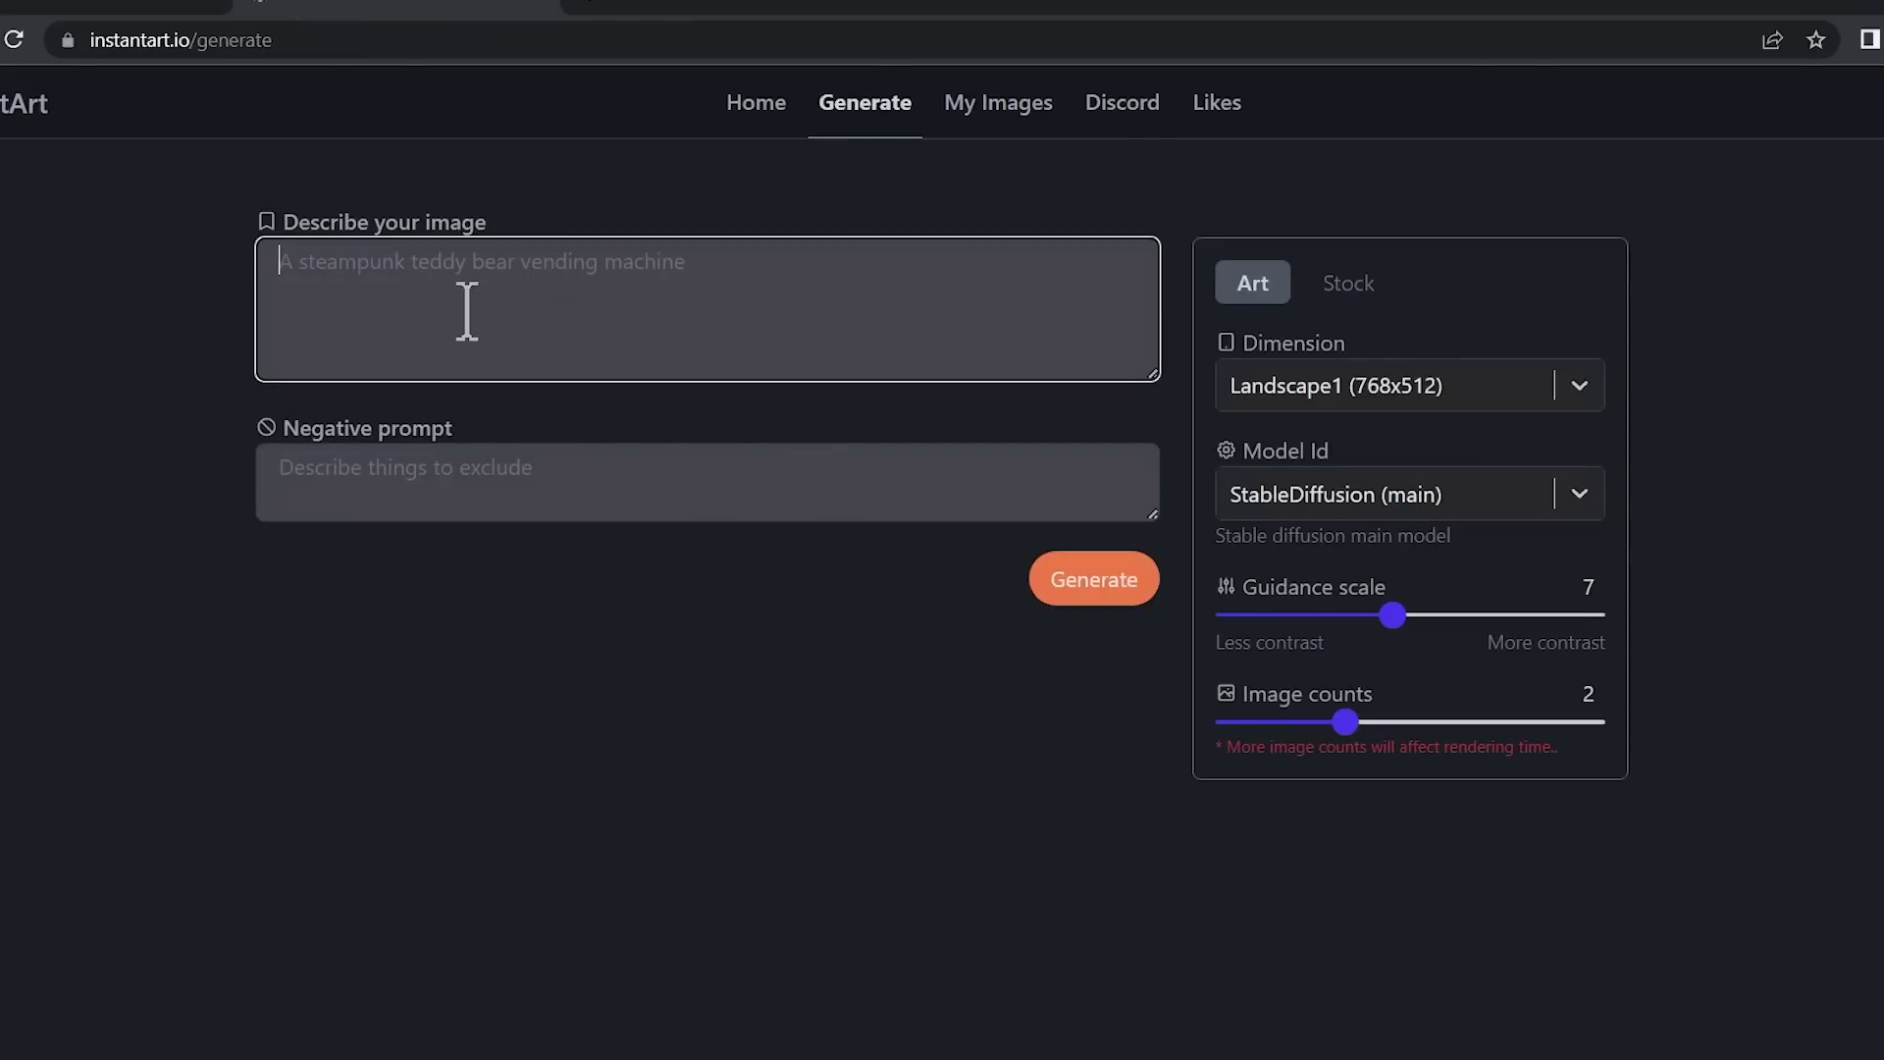
{"action": "key", "text": "ctrl+v"}
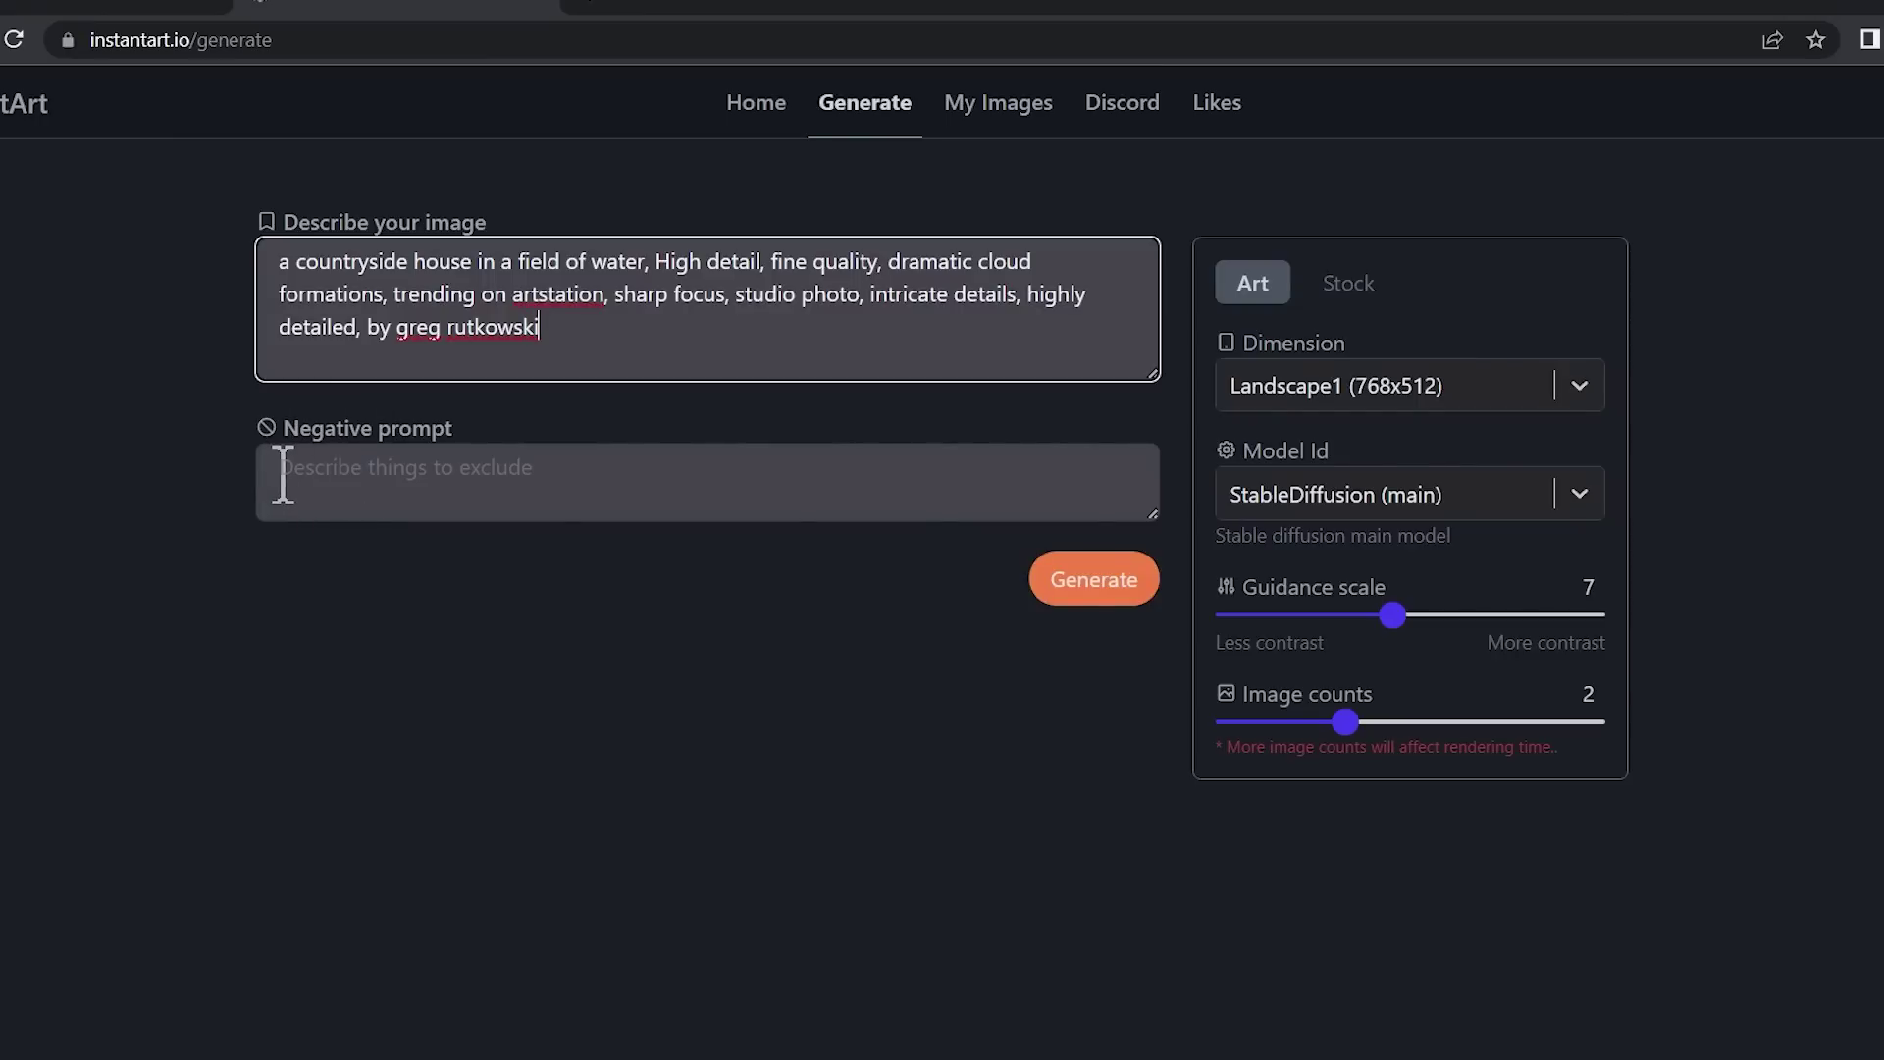
{"action": "left_click", "coordinate": [312, 473]}
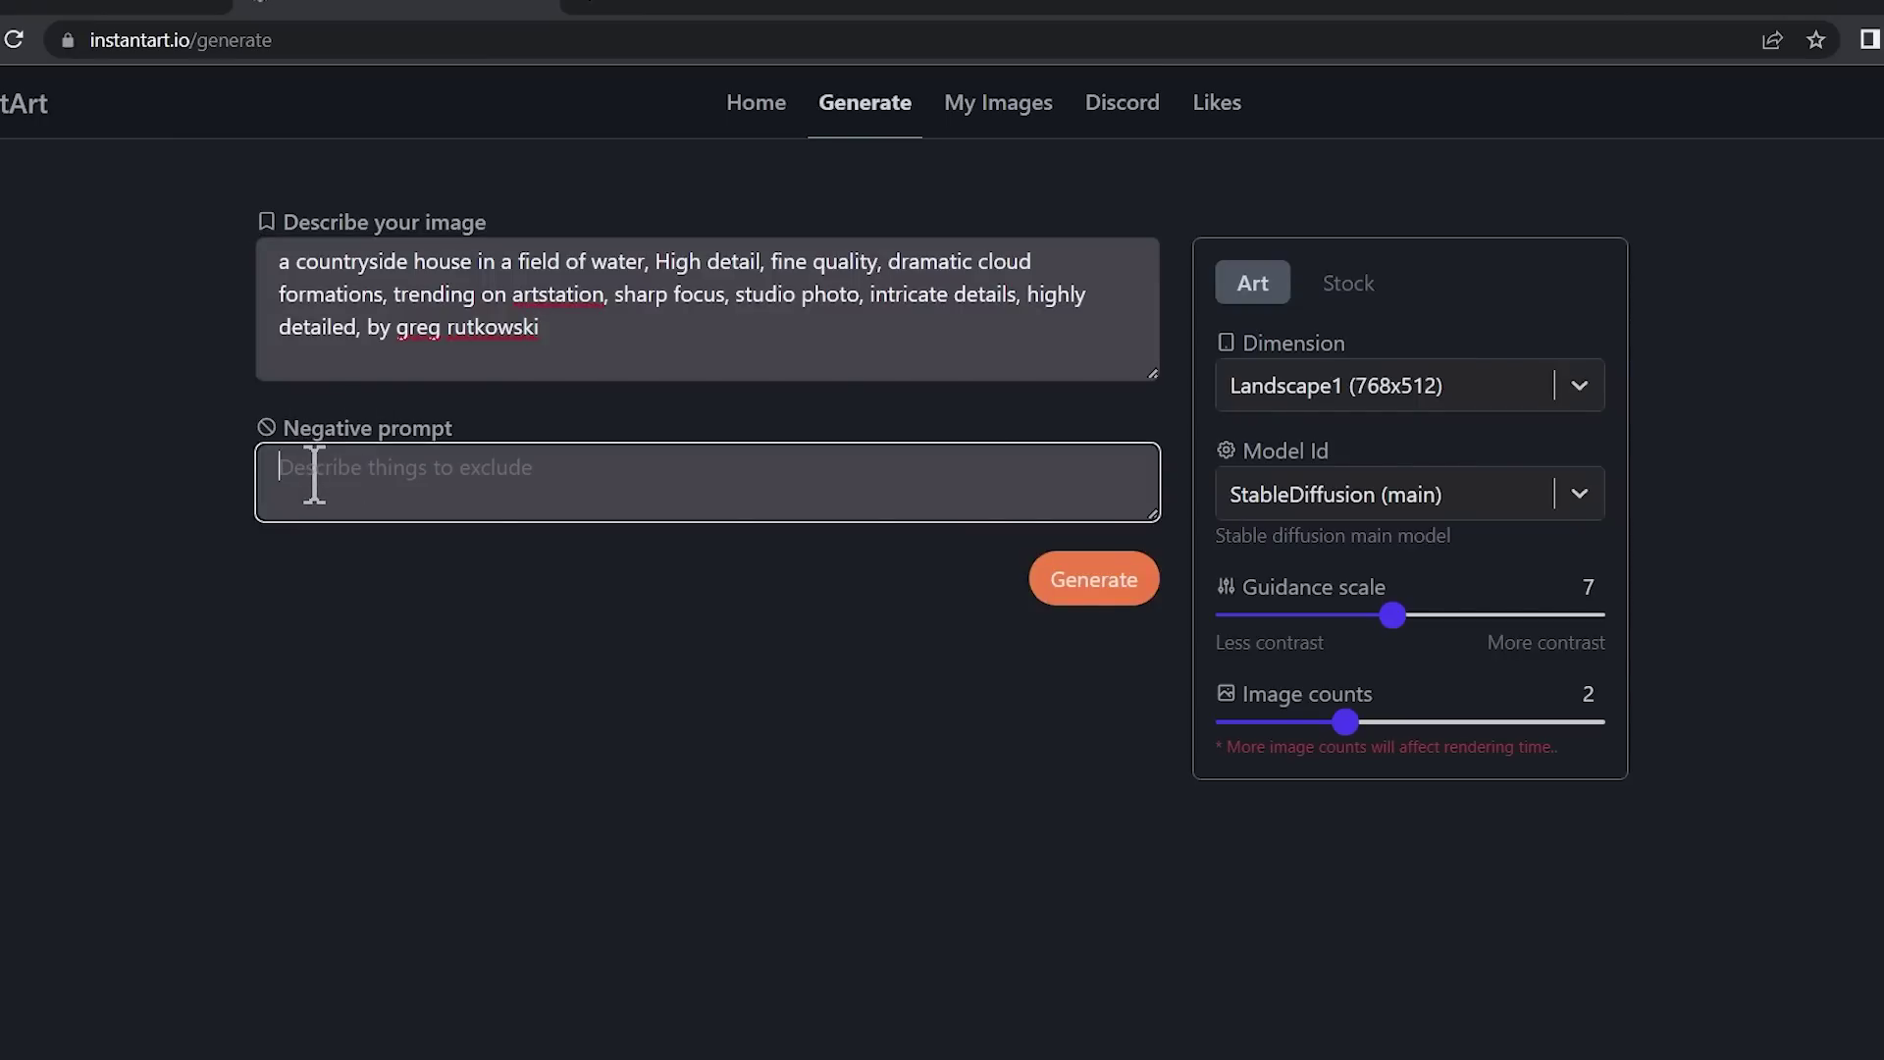
{"action": "type", "text": "tree"}
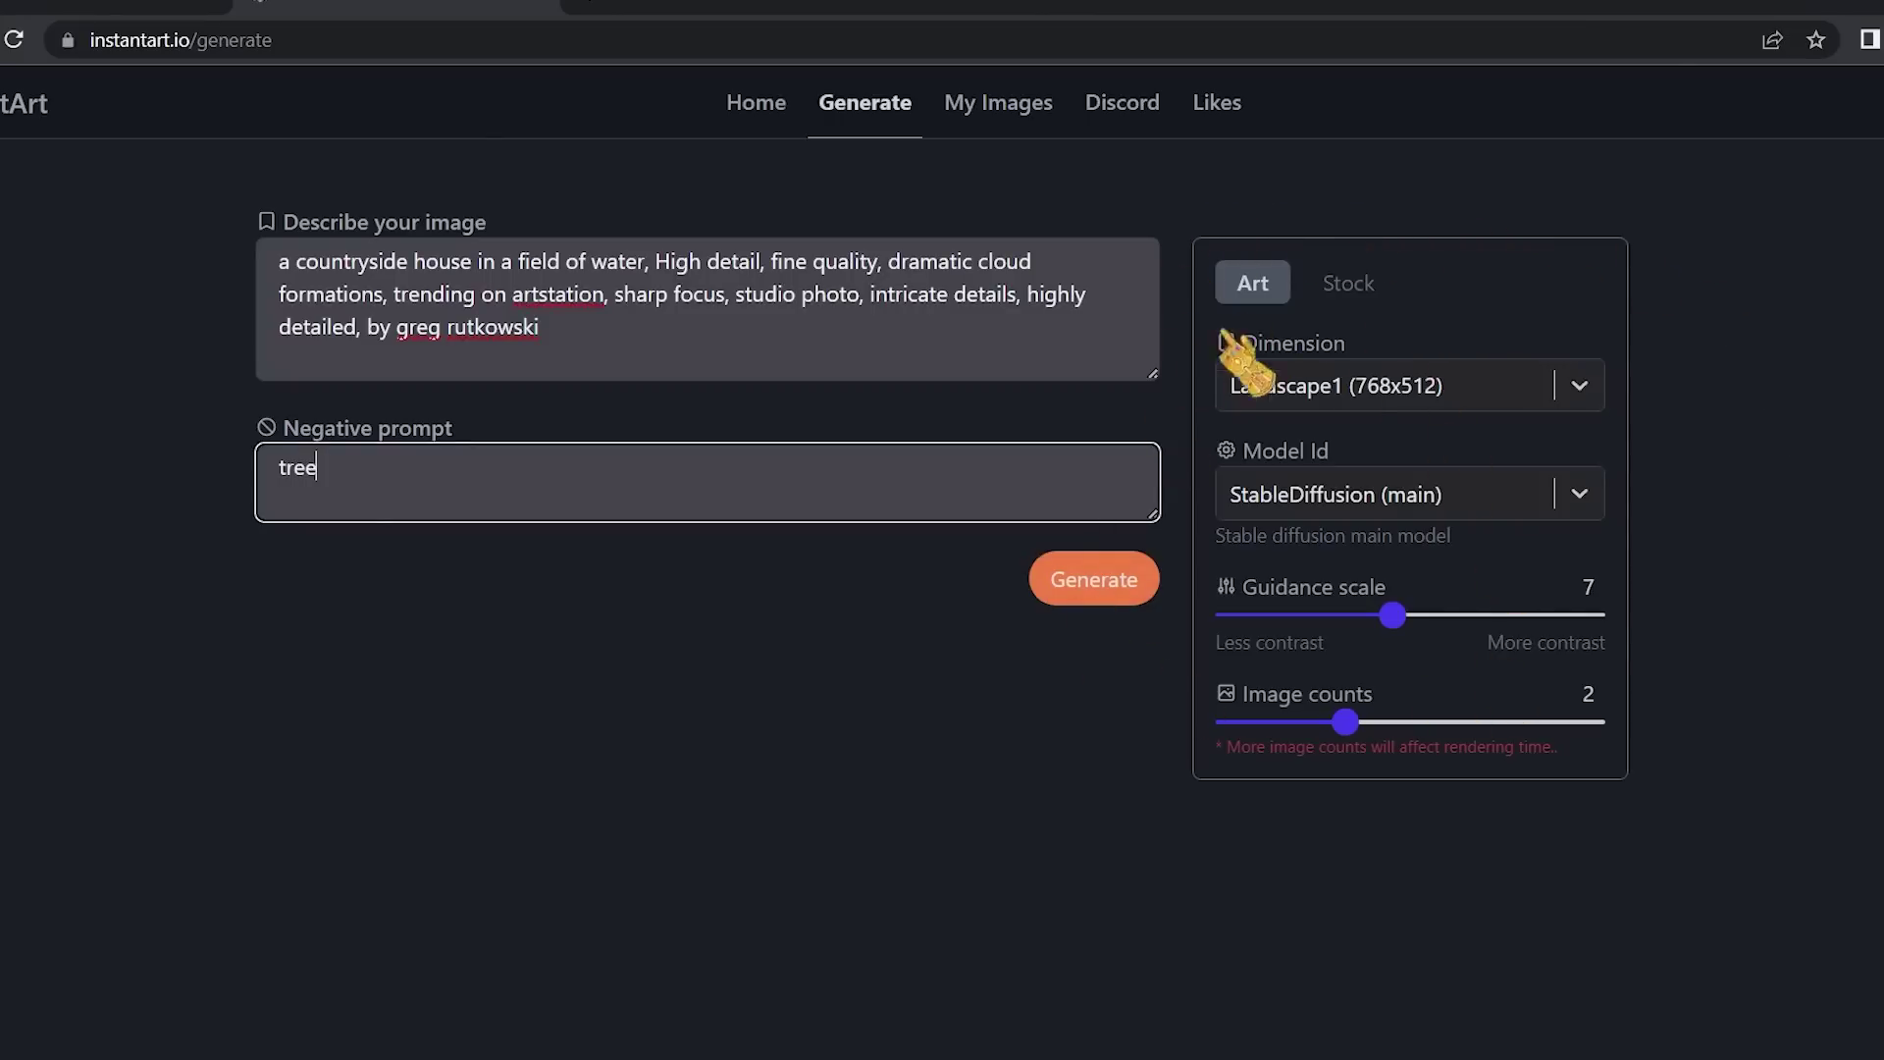
Review the available landscape, square and portrait dimension options without choosing a different one.
{"action": "left_click", "coordinate": [1579, 387]}
{"action": "scroll", "coordinate": [1378, 686], "scroll_direction": "down", "scroll_amount": 1}
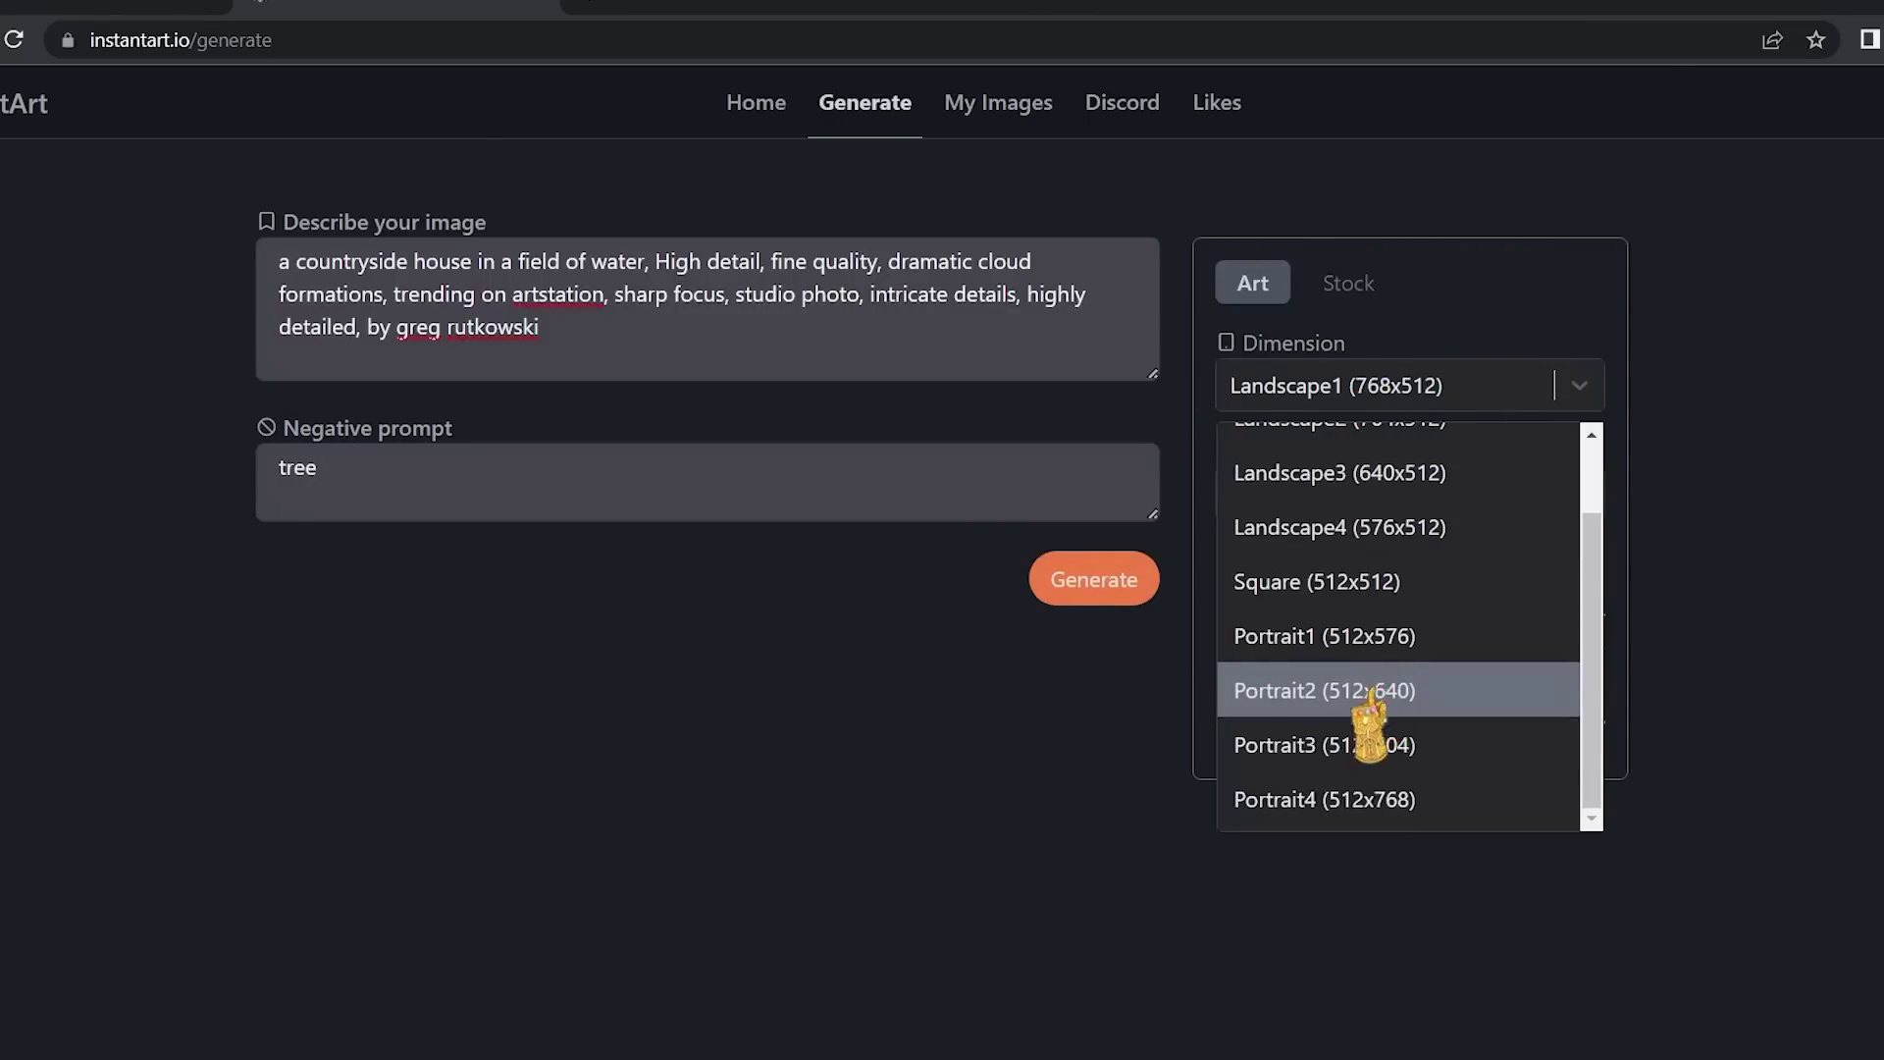
{"action": "scroll", "coordinate": [1327, 638], "scroll_direction": "up", "scroll_amount": 1}
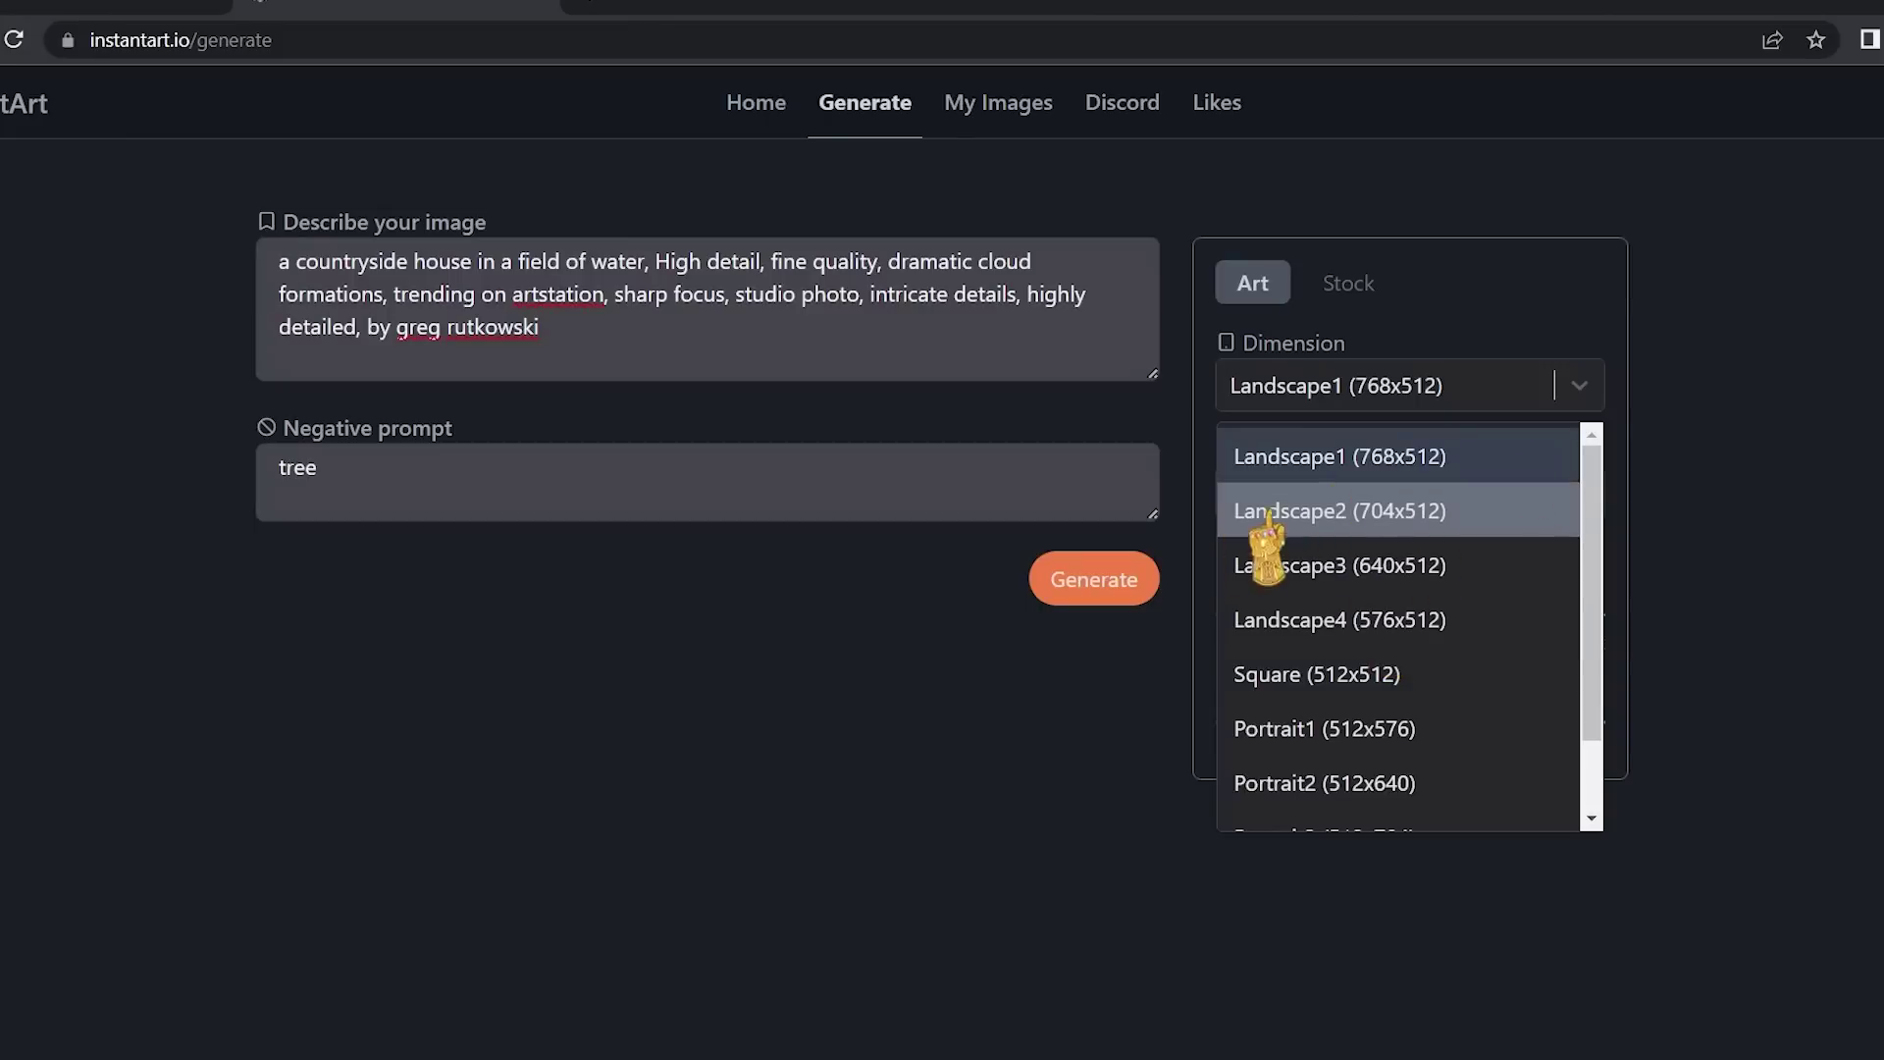
{"action": "left_click", "coordinate": [1777, 431]}
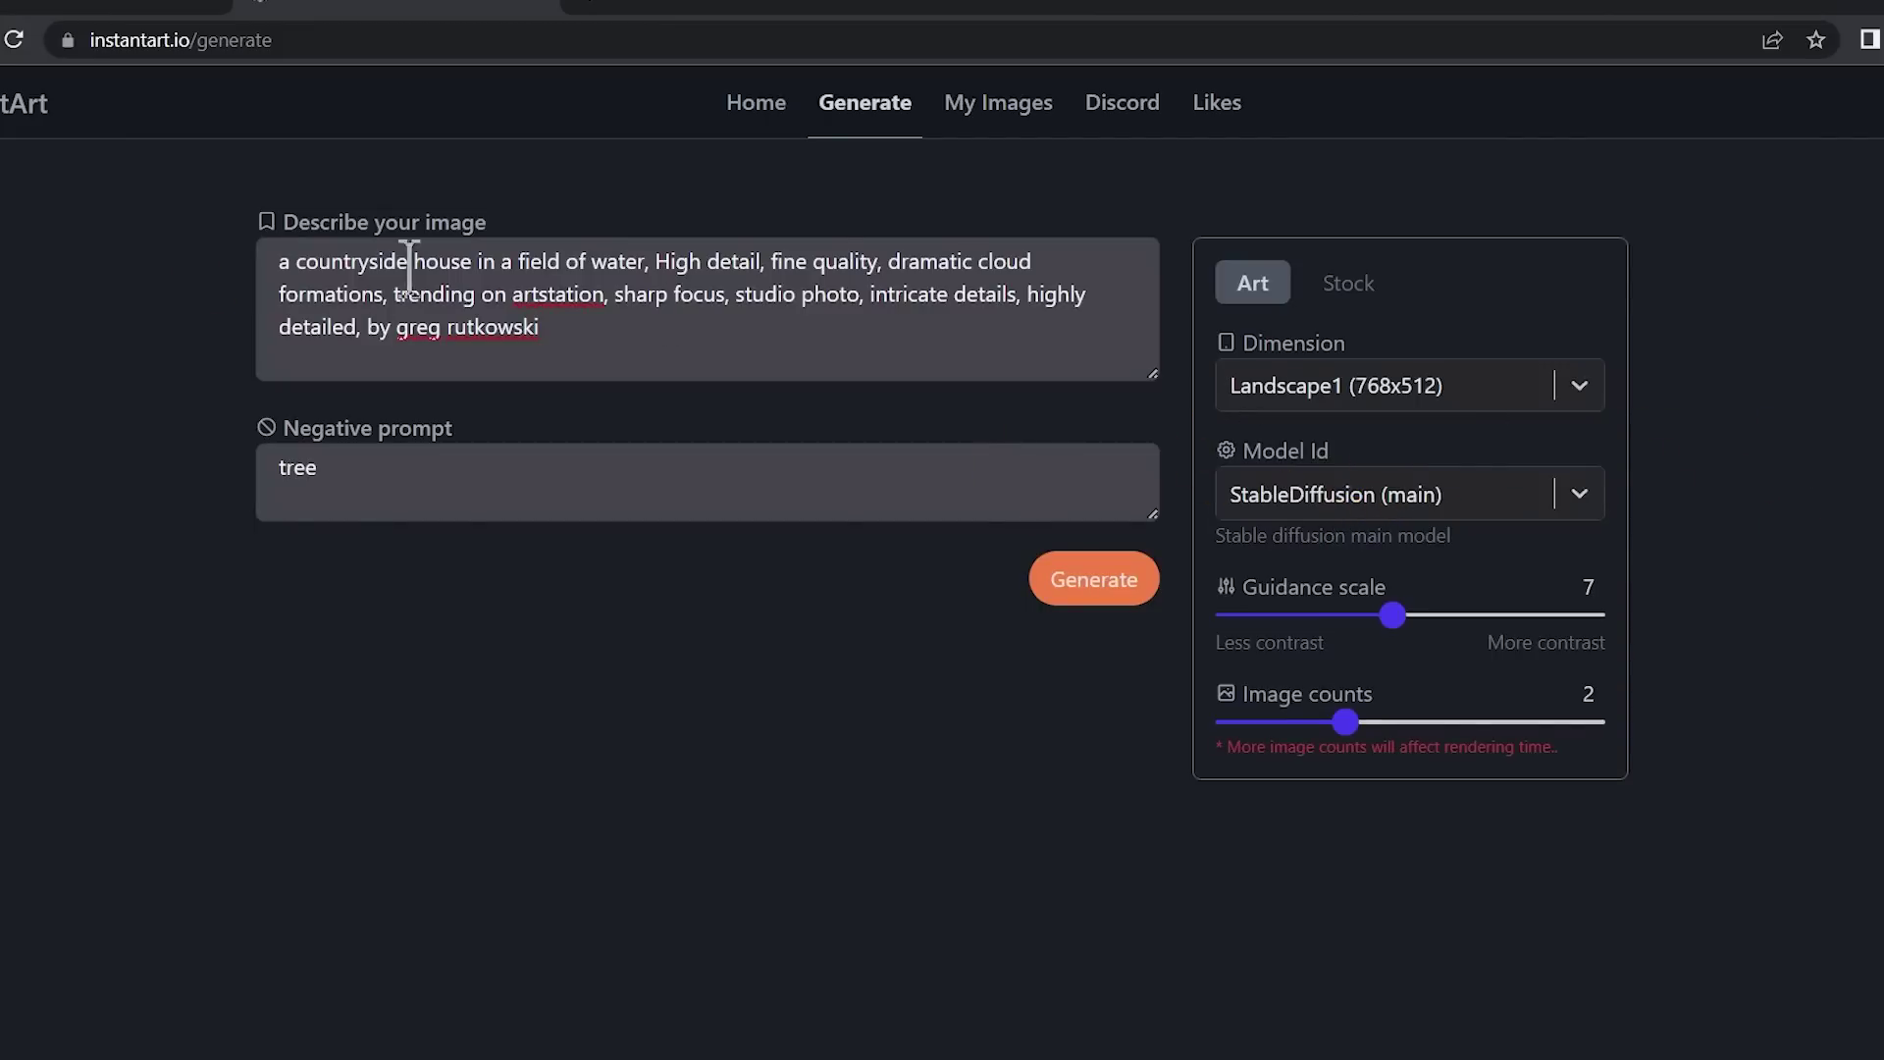
Review the list of available diffusion models without choosing a different one.
{"action": "left_click", "coordinate": [1366, 502]}
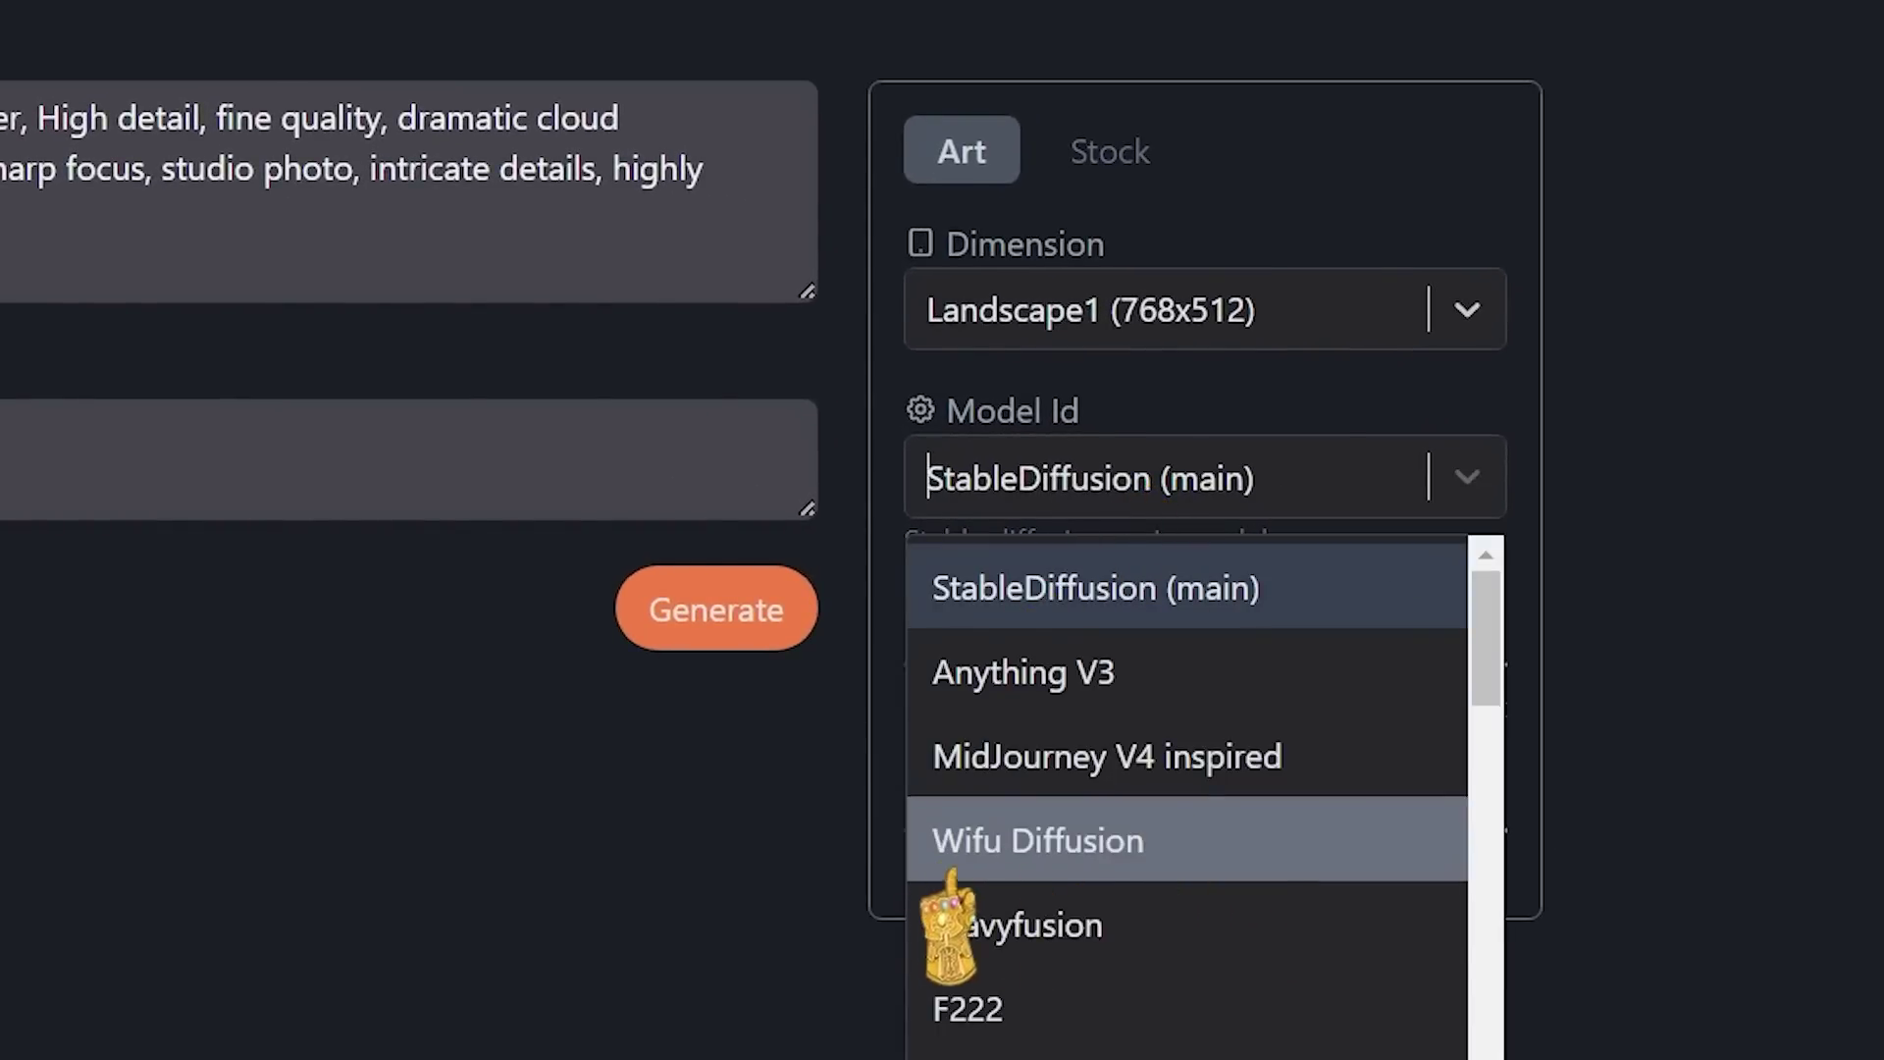
{"action": "scroll", "coordinate": [1079, 996], "scroll_direction": "down", "scroll_amount": 5}
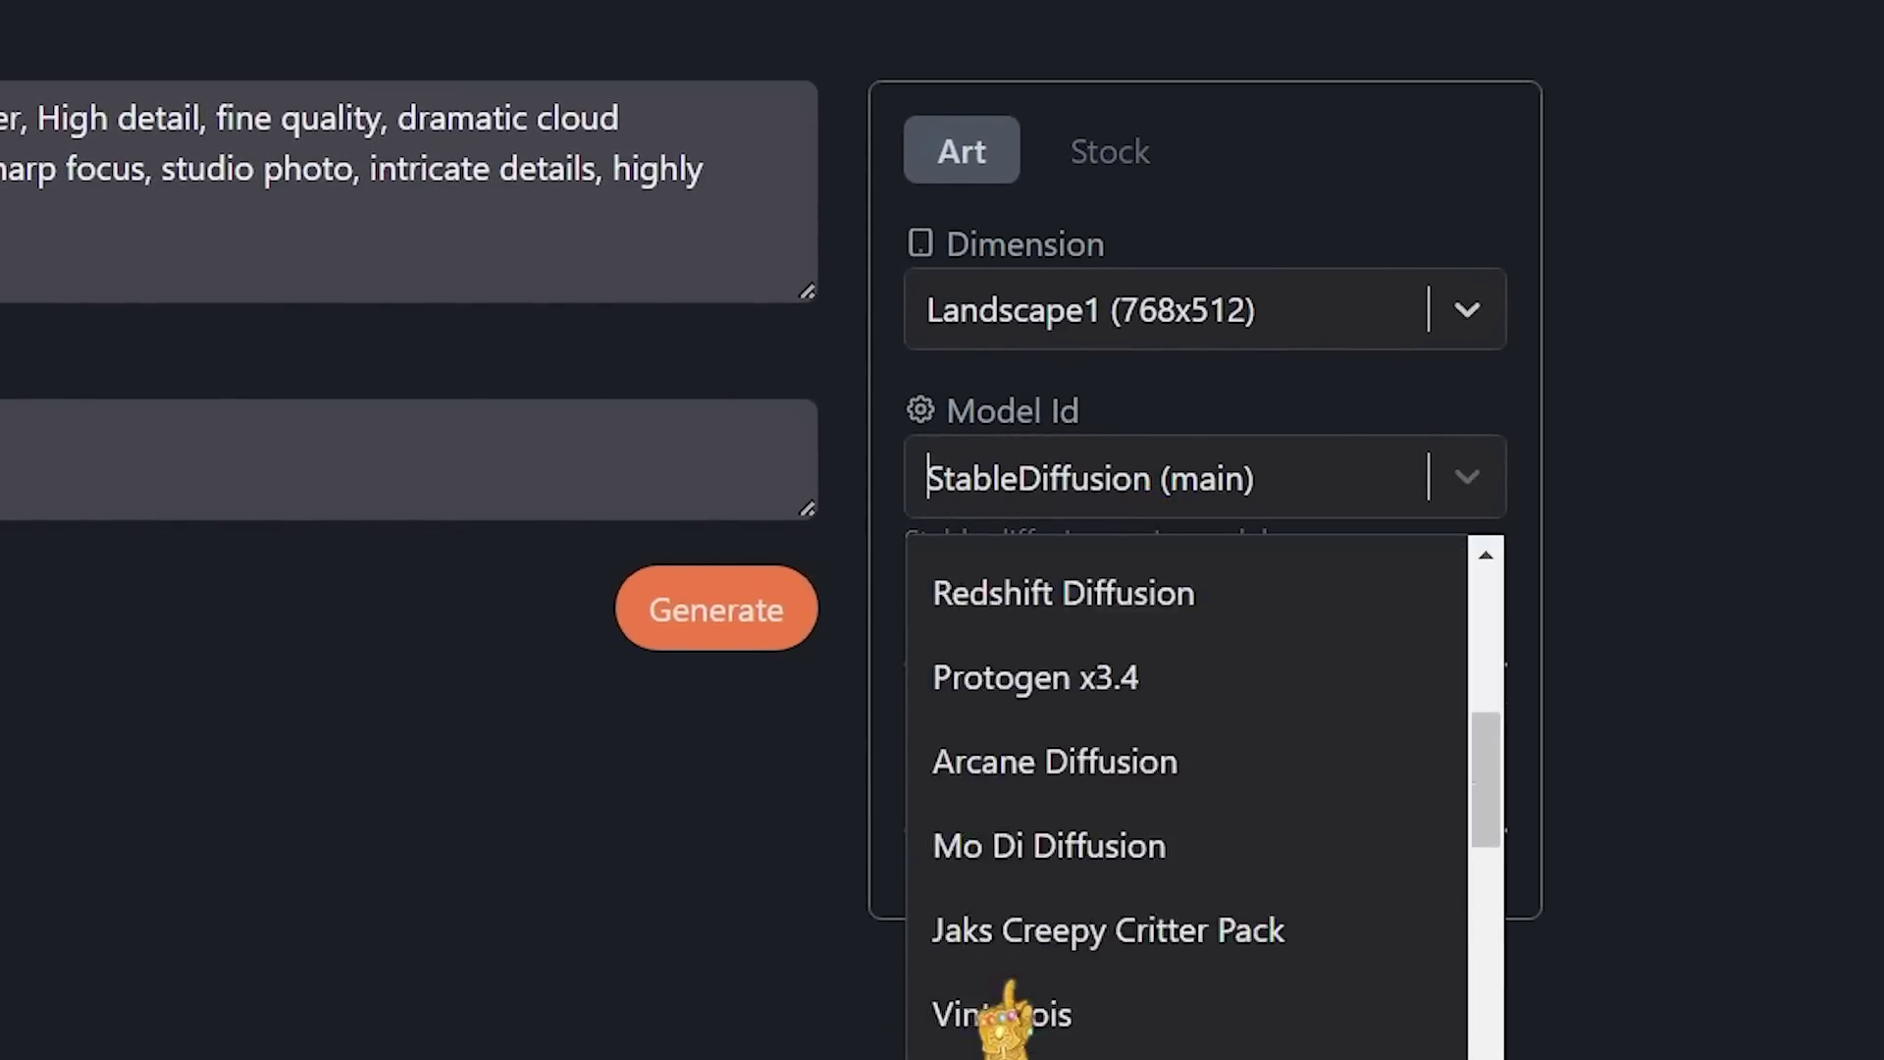
{"action": "scroll", "coordinate": [1056, 971], "scroll_direction": "up", "scroll_amount": 5}
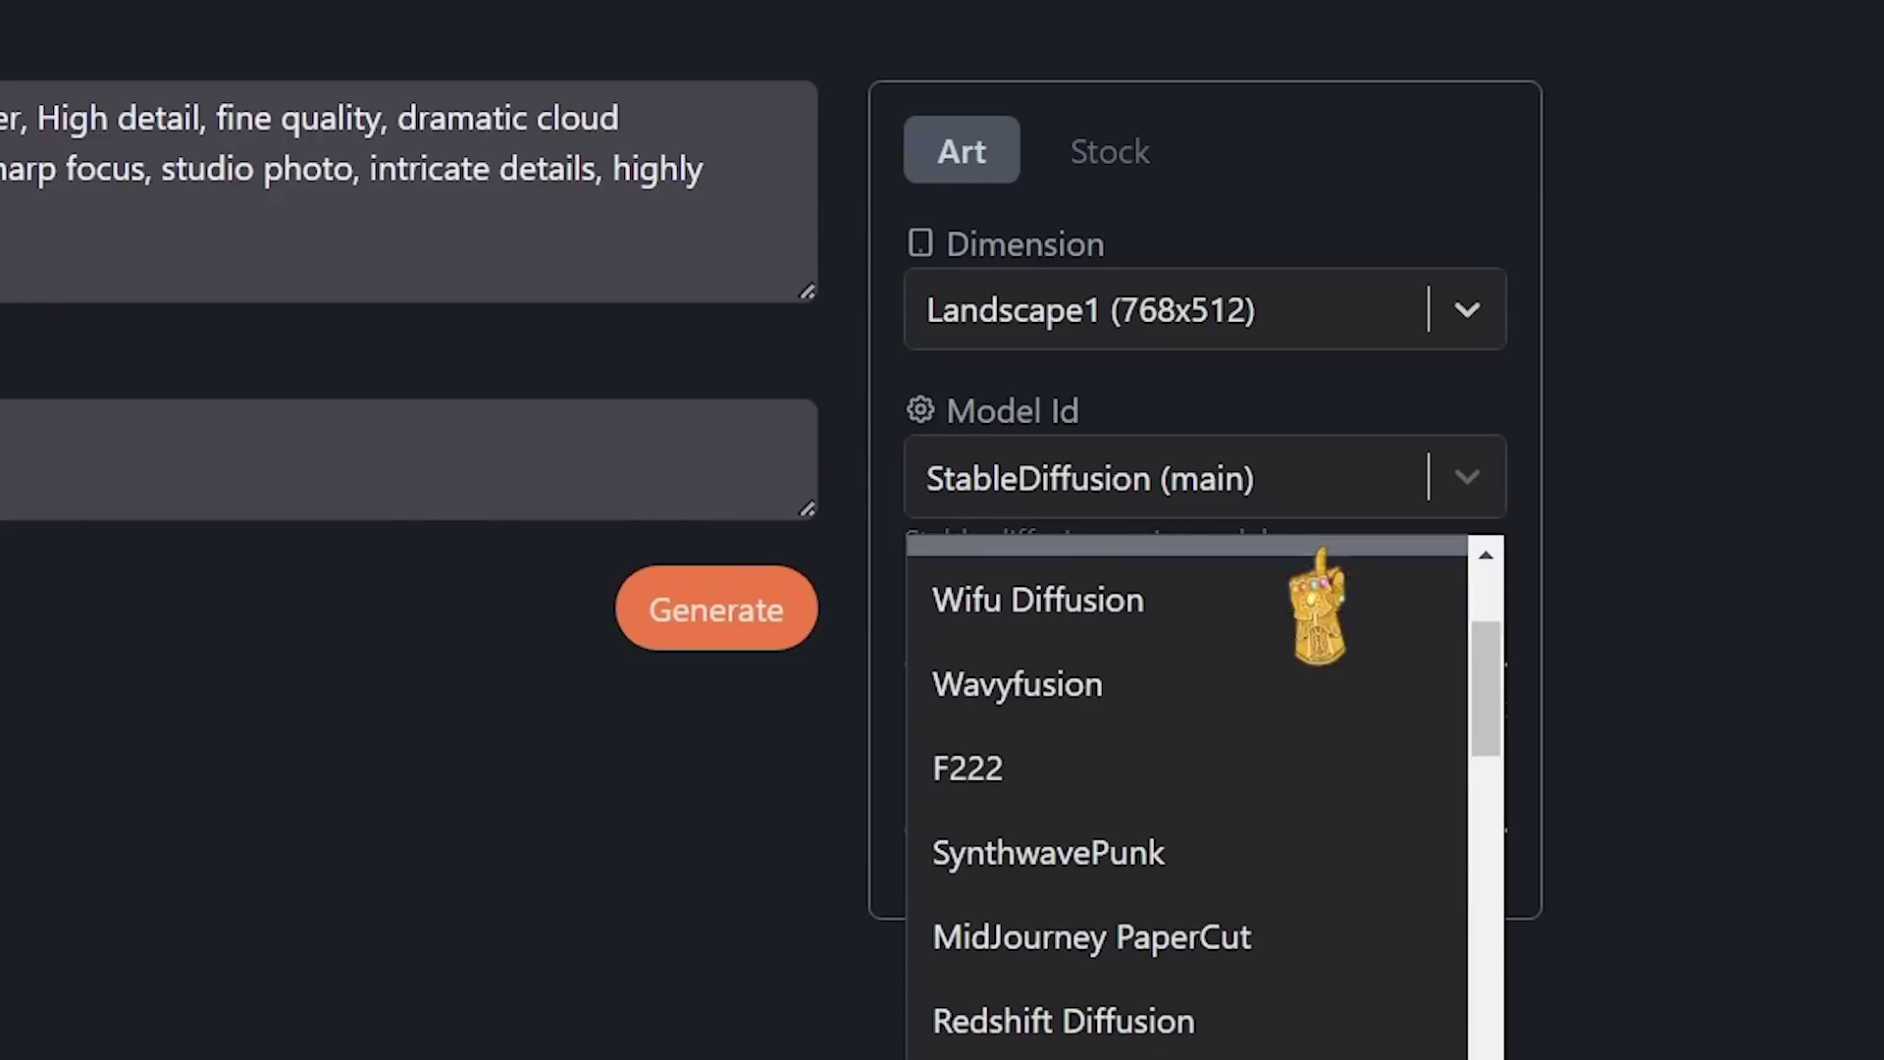
{"action": "left_click", "coordinate": [1686, 620]}
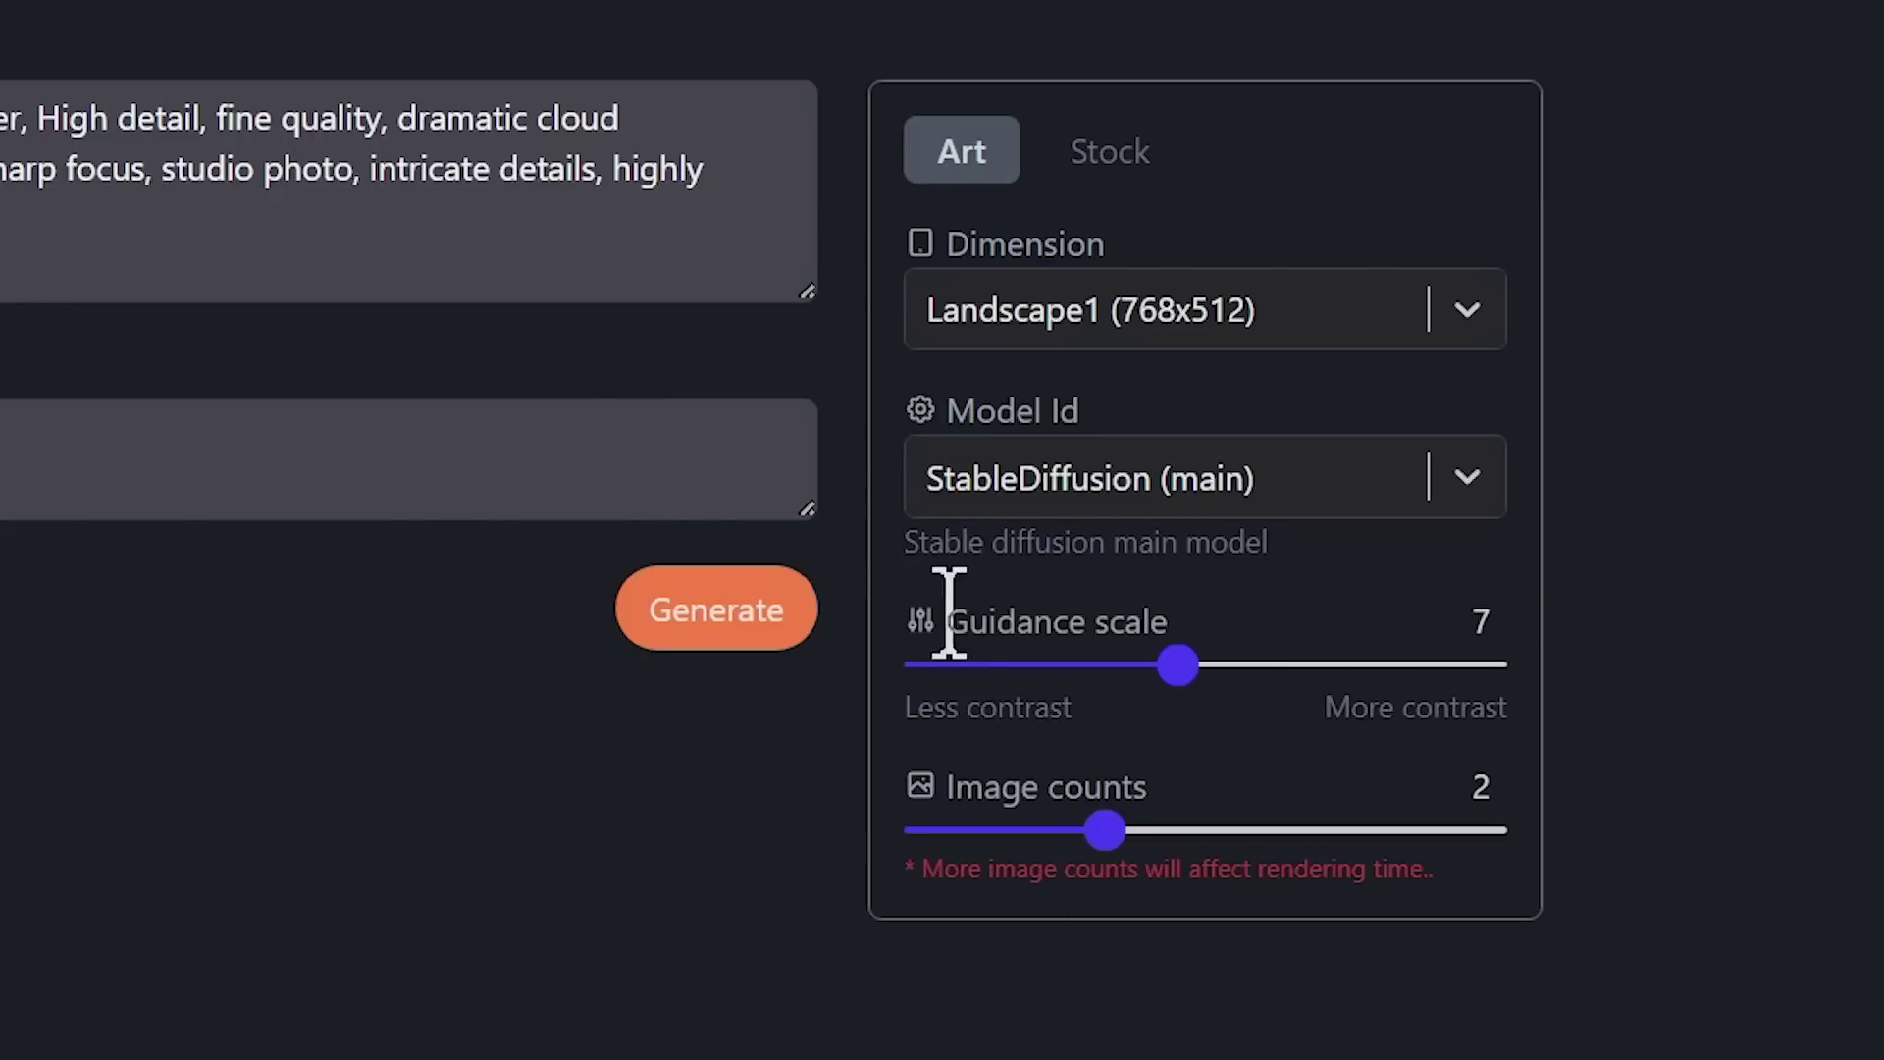
Set the guidance scale to 8 and the image count to 3, and generate the countryside house images.
{"action": "left_click_drag", "start_coordinate": [1126, 624], "coordinate": [997, 624]}
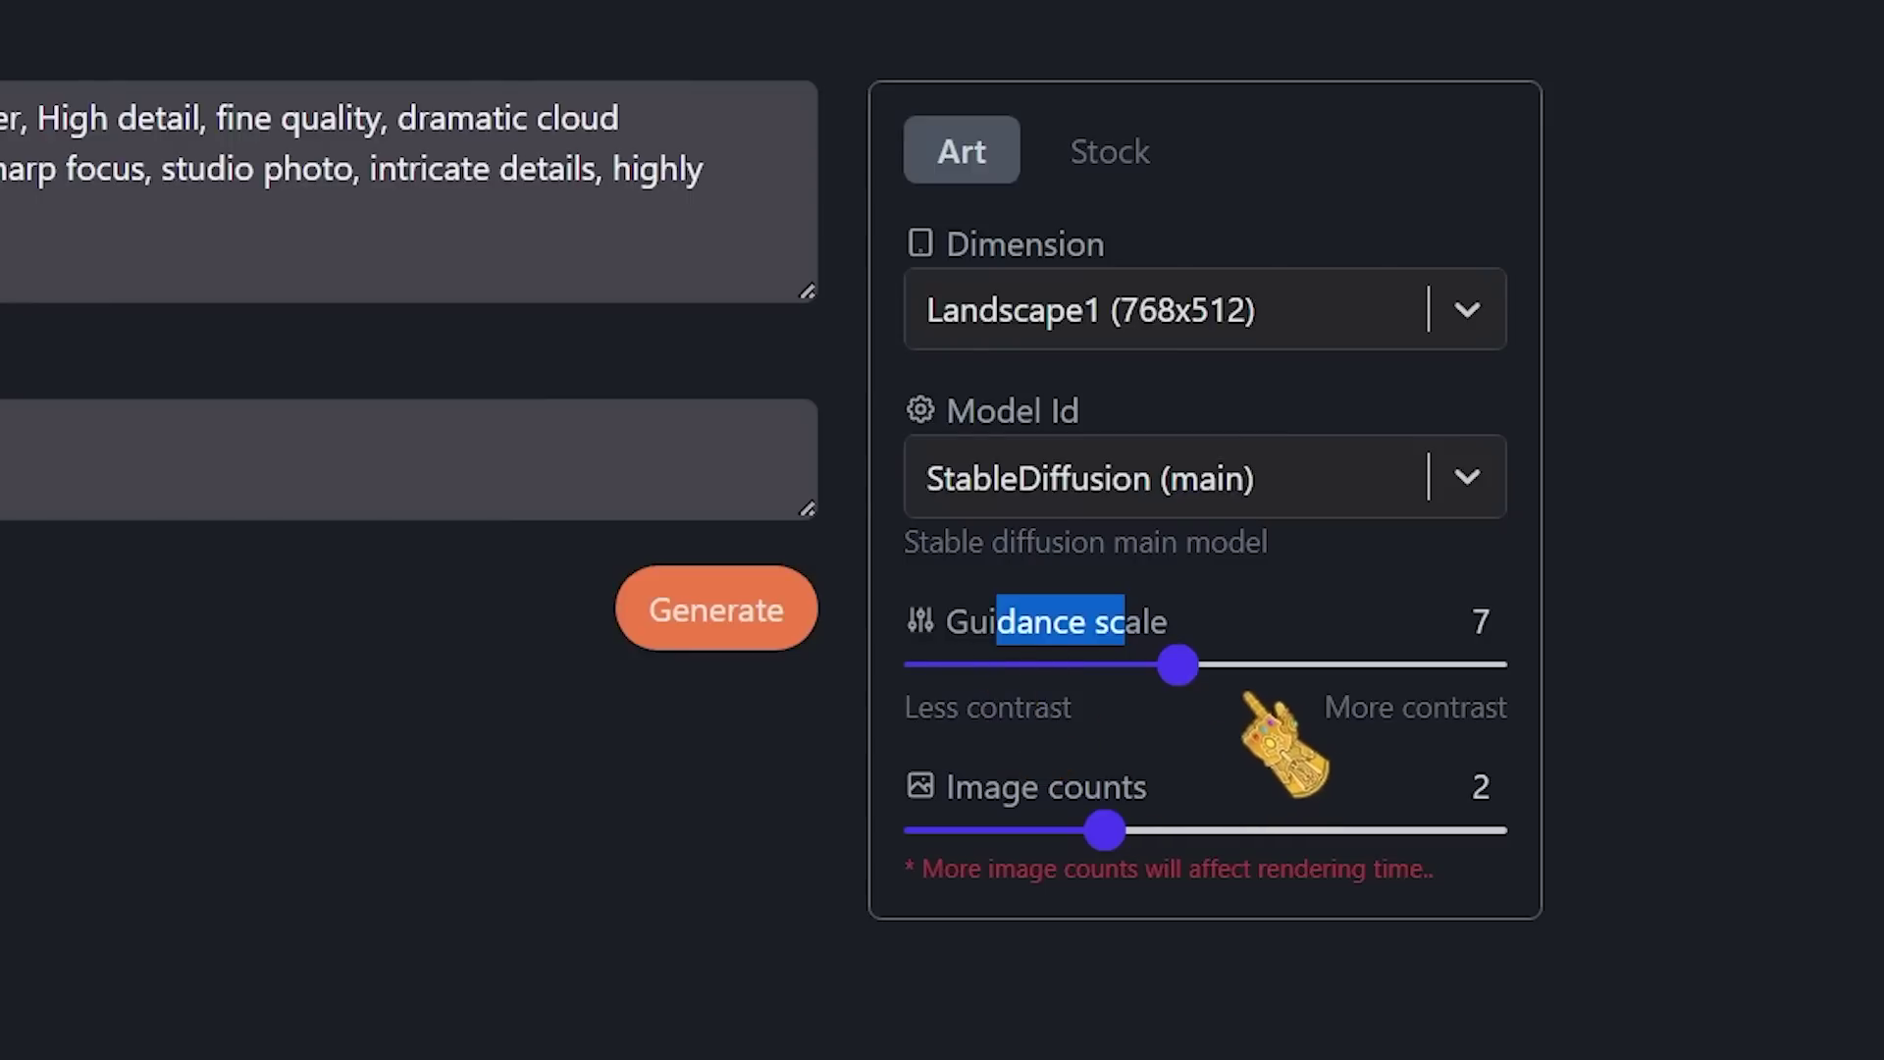
{"action": "left_click", "coordinate": [1231, 665]}
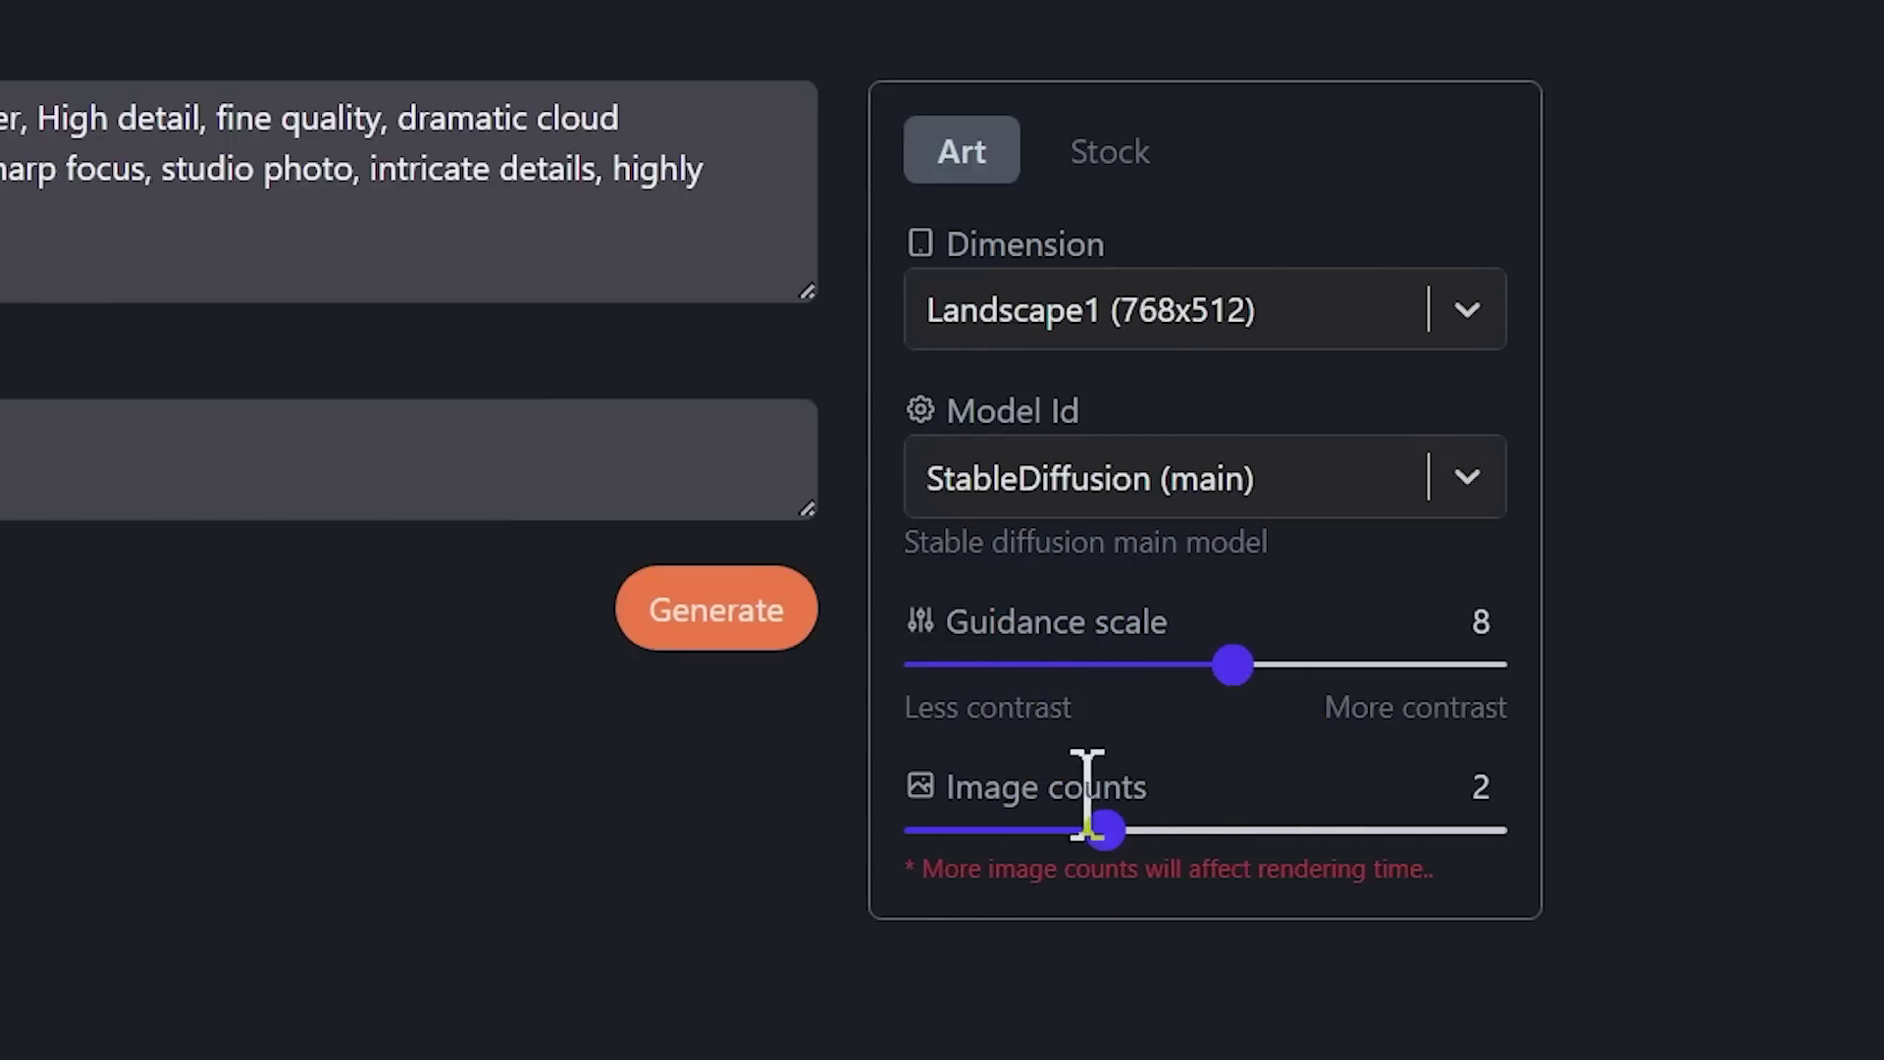
{"action": "left_click_drag", "start_coordinate": [1163, 787], "coordinate": [698, 803]}
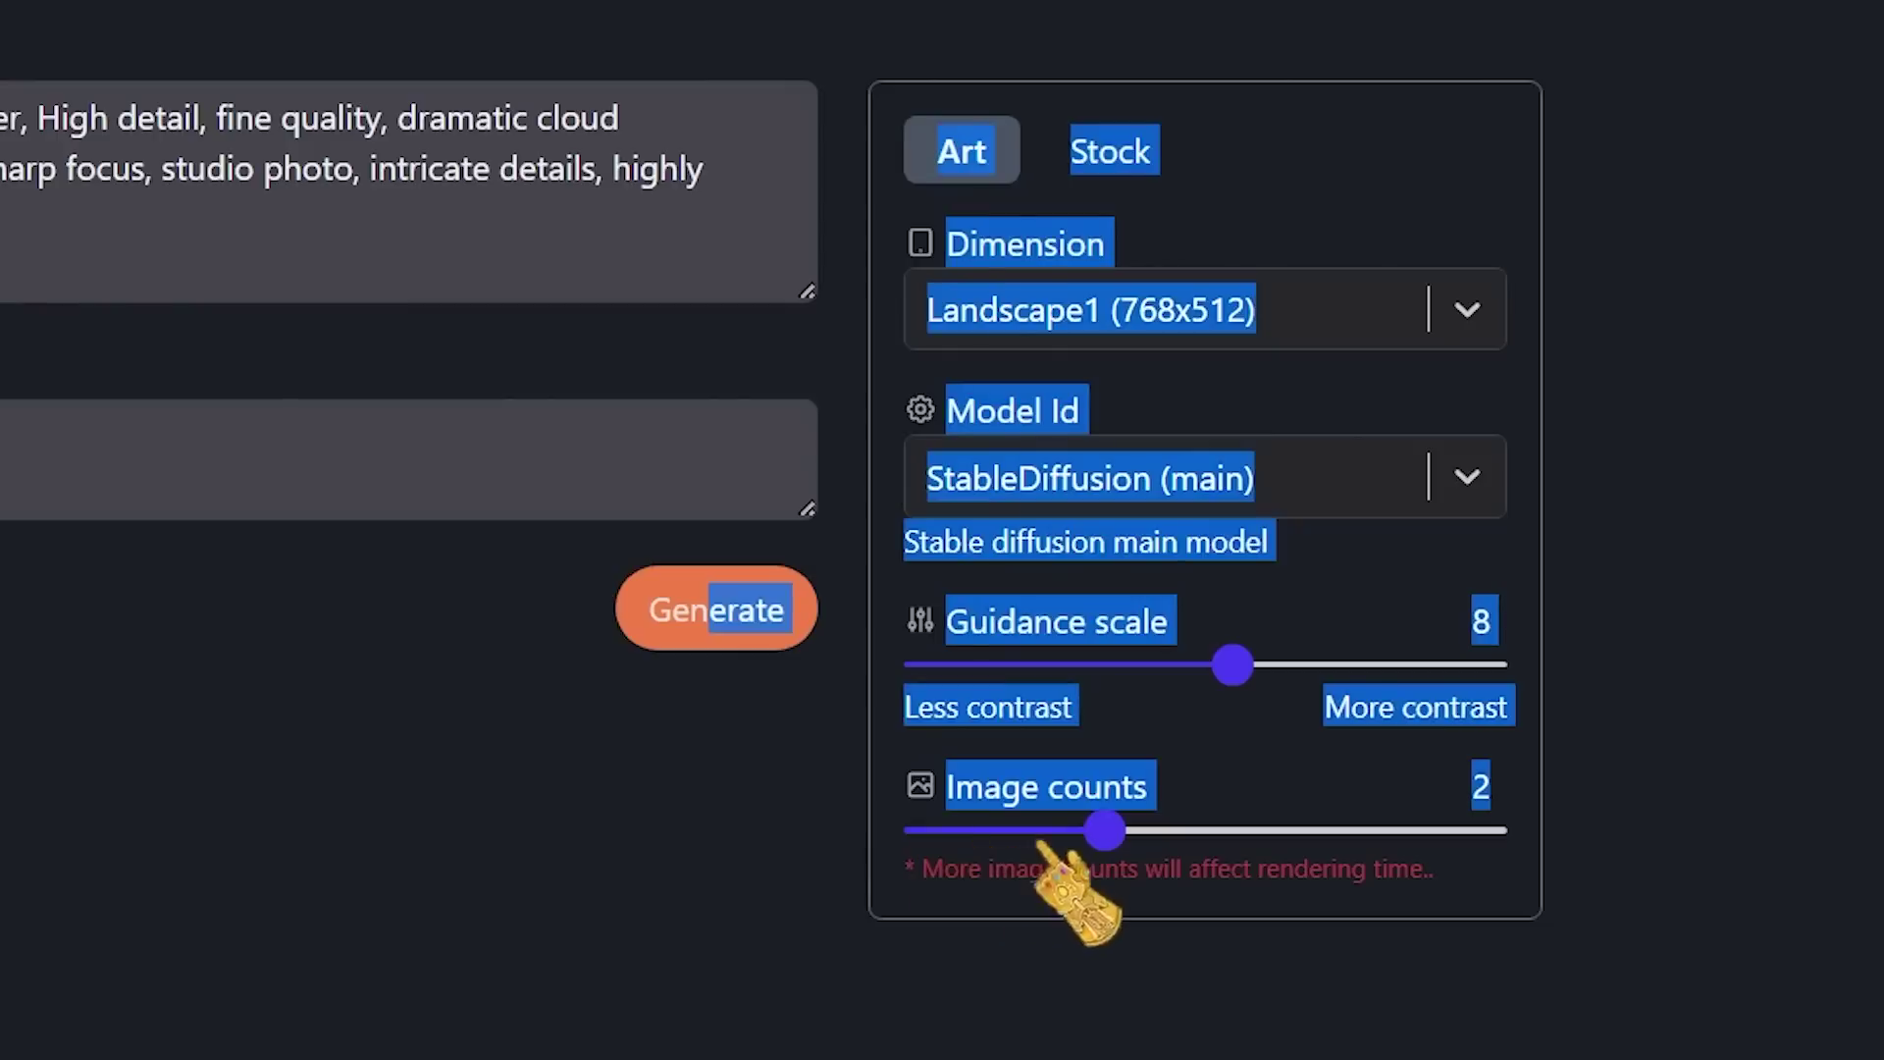
{"action": "left_click_drag", "start_coordinate": [1106, 829], "coordinate": [1305, 830]}
{"action": "left_click", "coordinate": [1703, 782]}
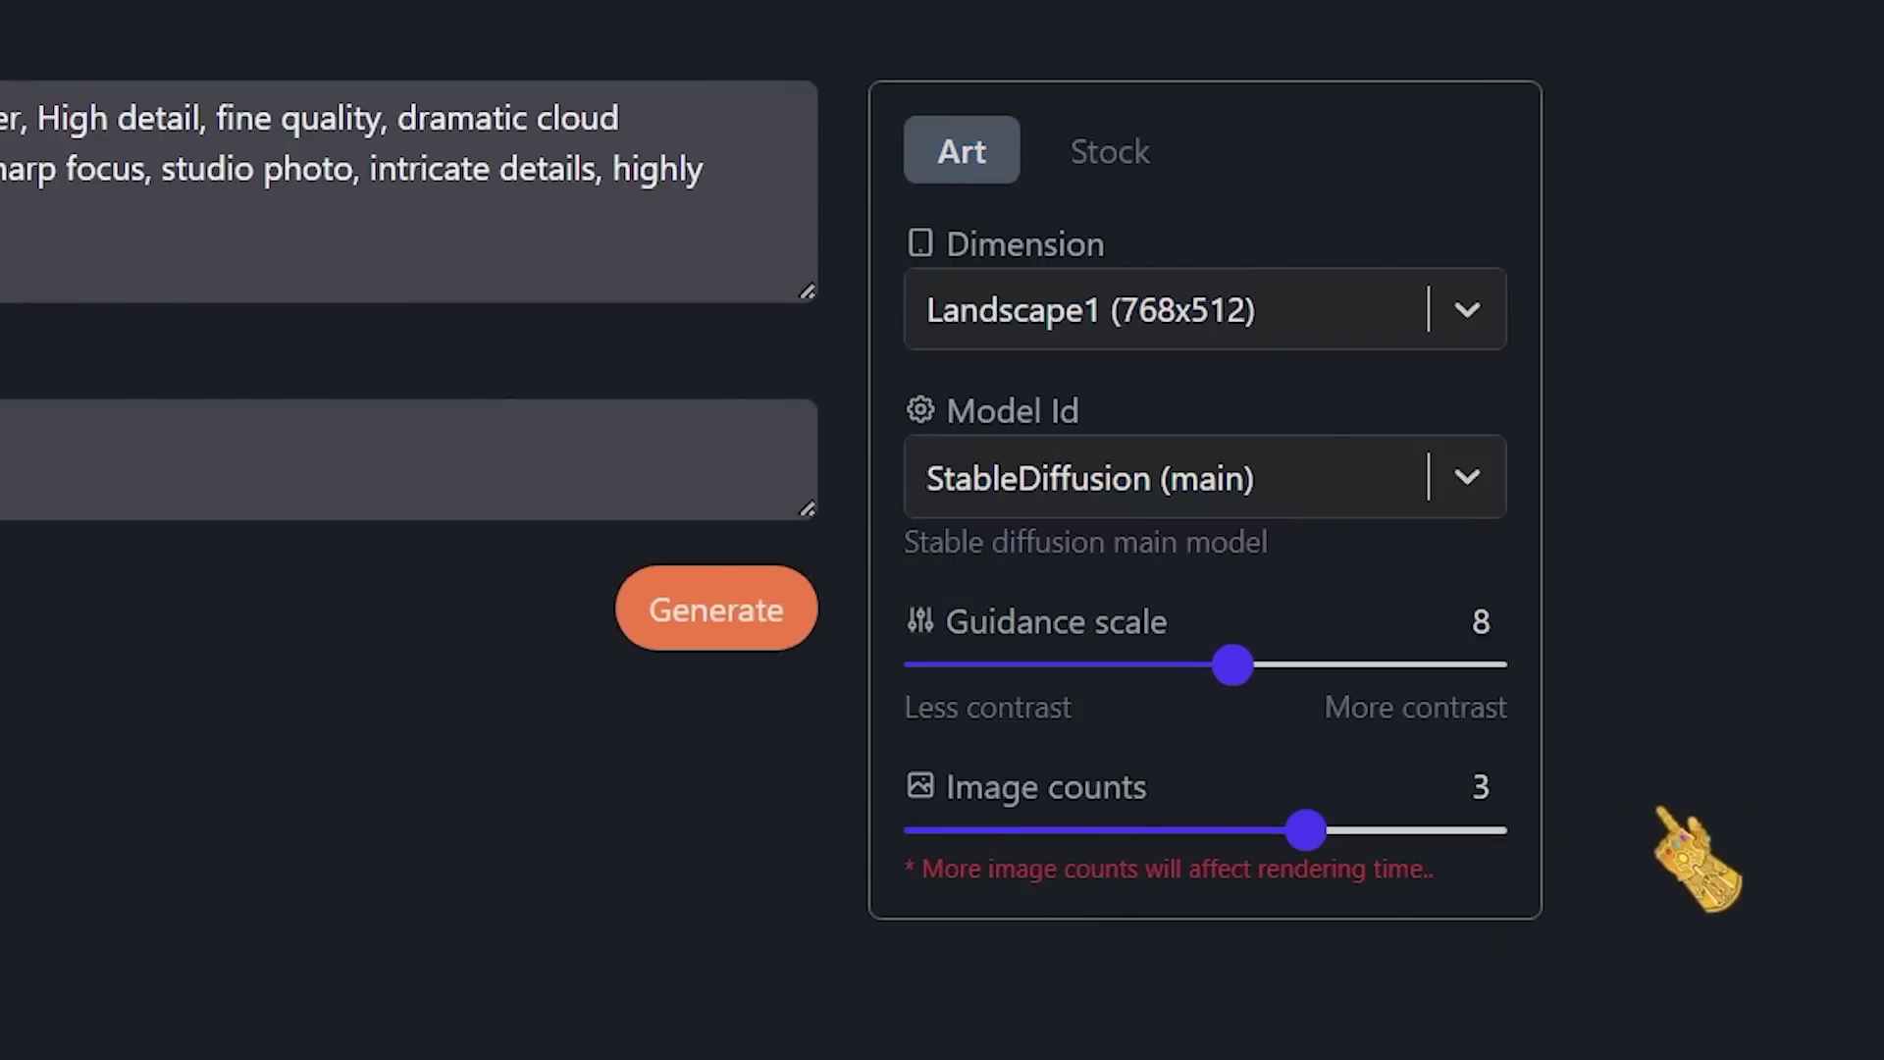
{"action": "left_click", "coordinate": [667, 628]}
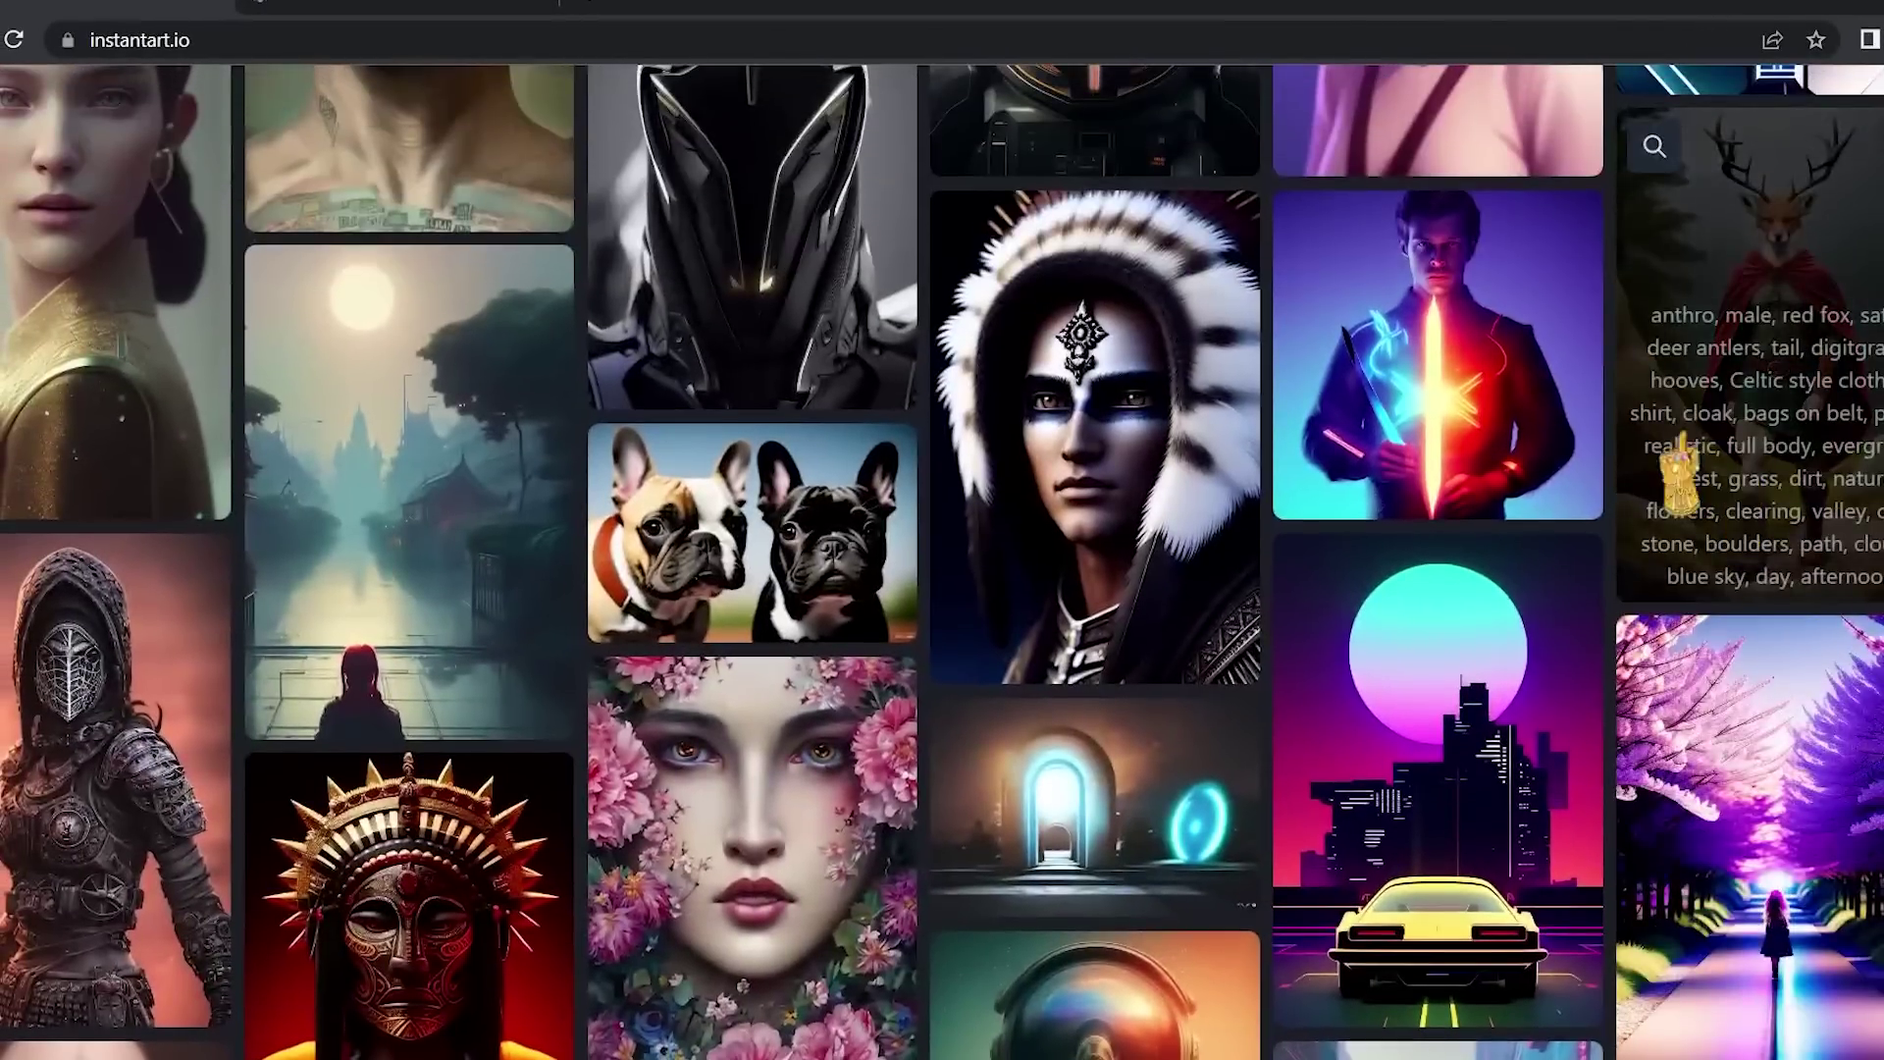
Open the details of the gallery image of the antlered fox in a red cloak and inspect the picture enlarged from boots to antlers.
{"action": "left_click", "coordinate": [1857, 299]}
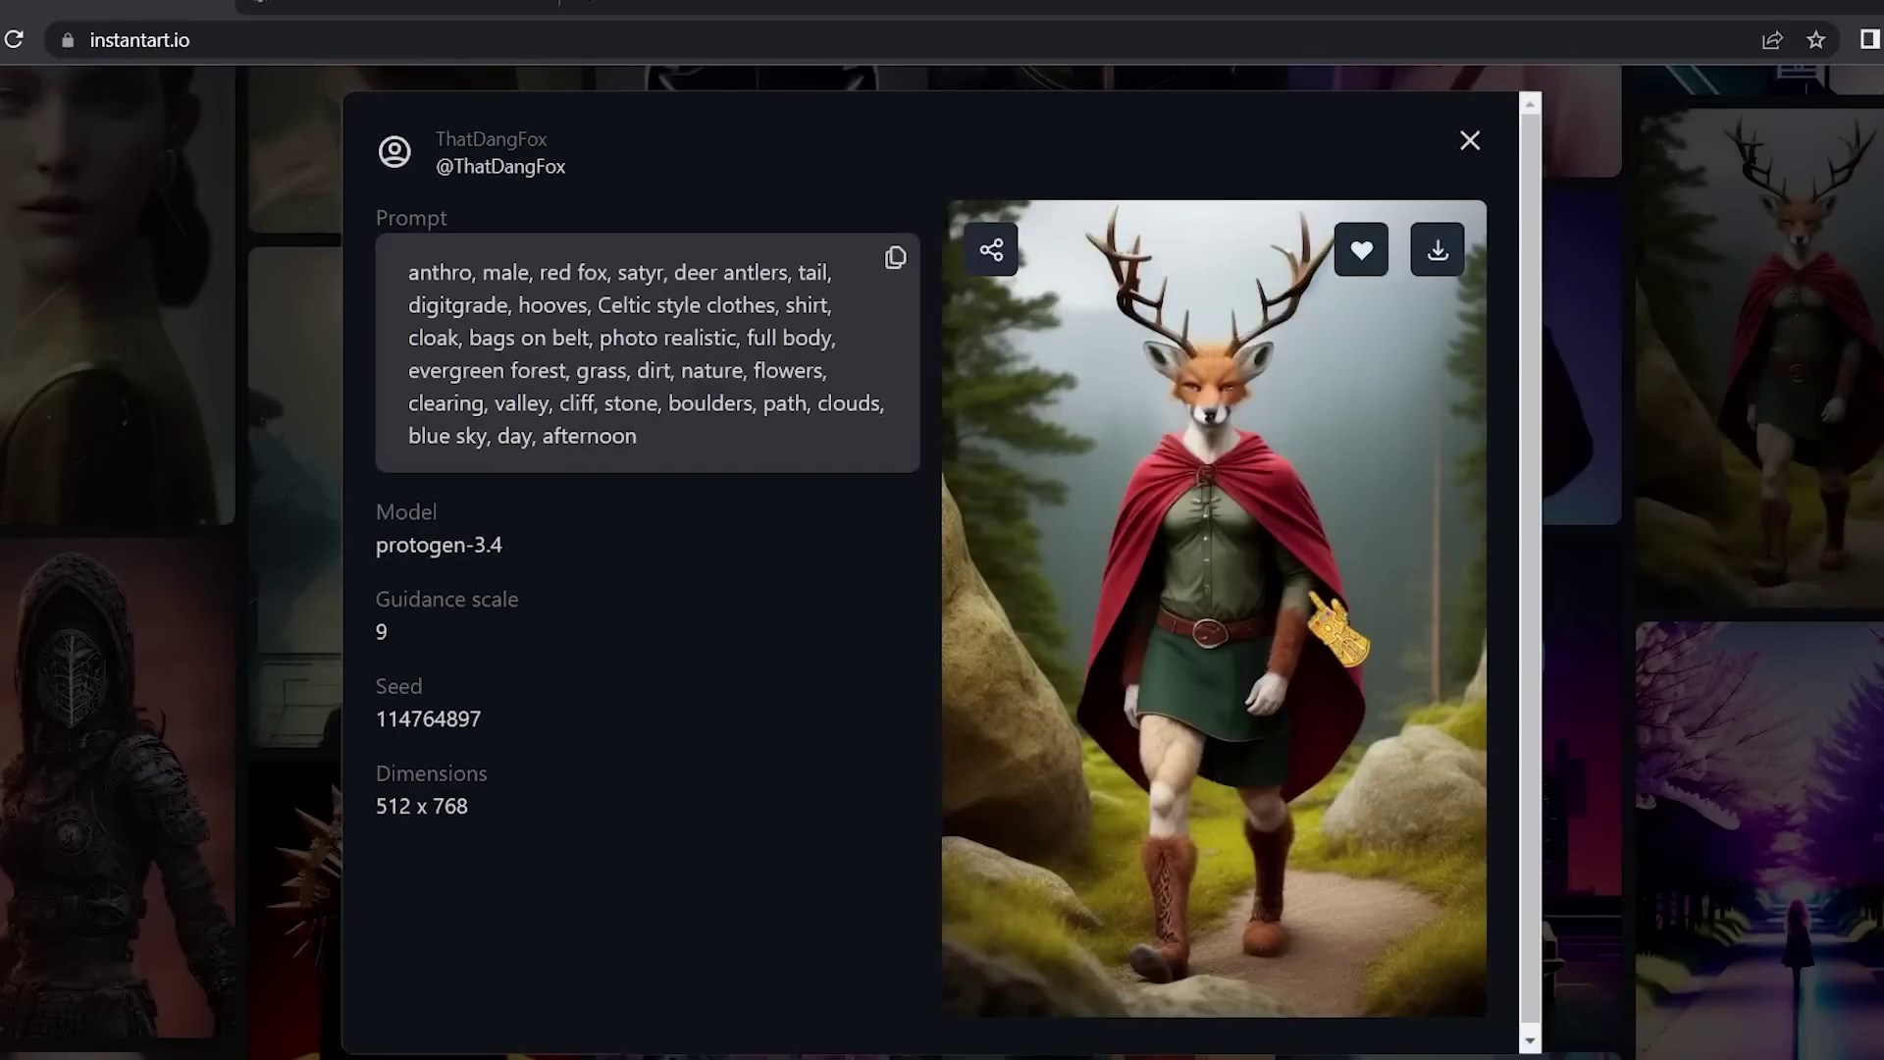
{"action": "left_click", "coordinate": [1264, 785]}
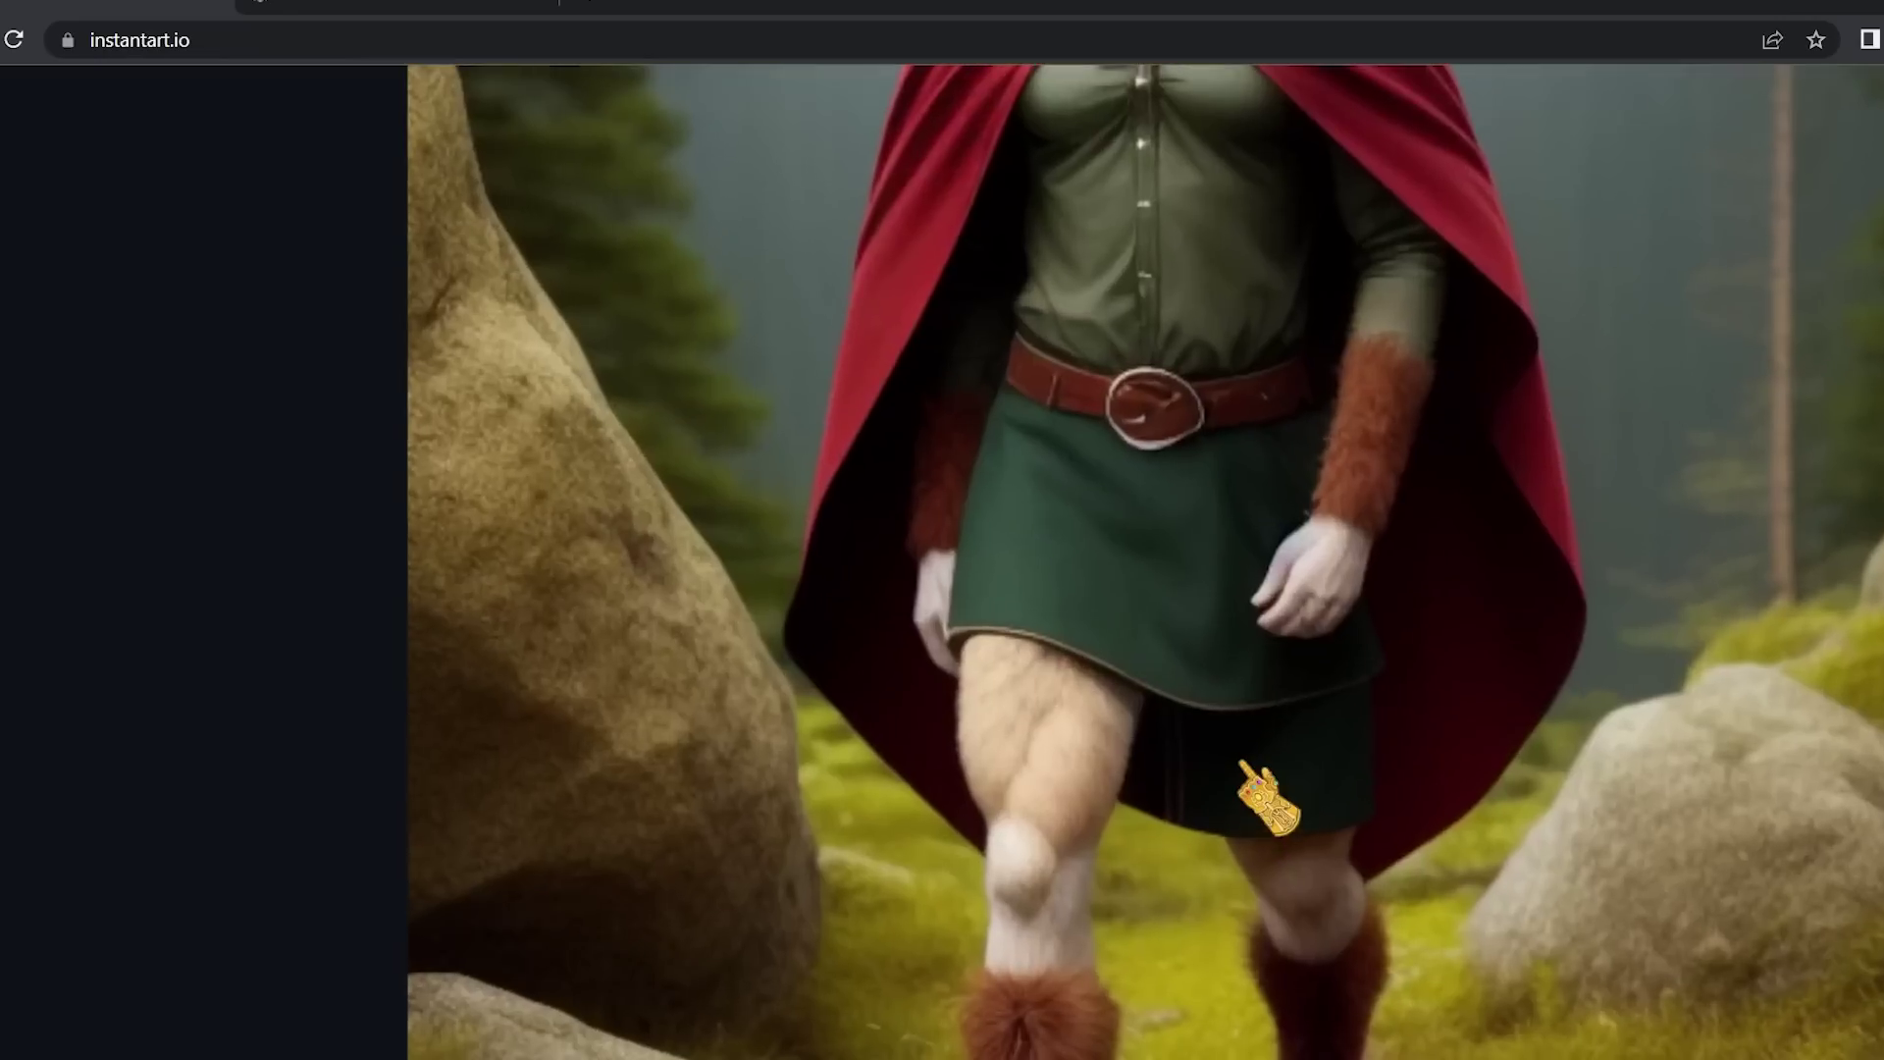
{"action": "scroll", "coordinate": [1266, 795], "scroll_direction": "down", "scroll_amount": 5}
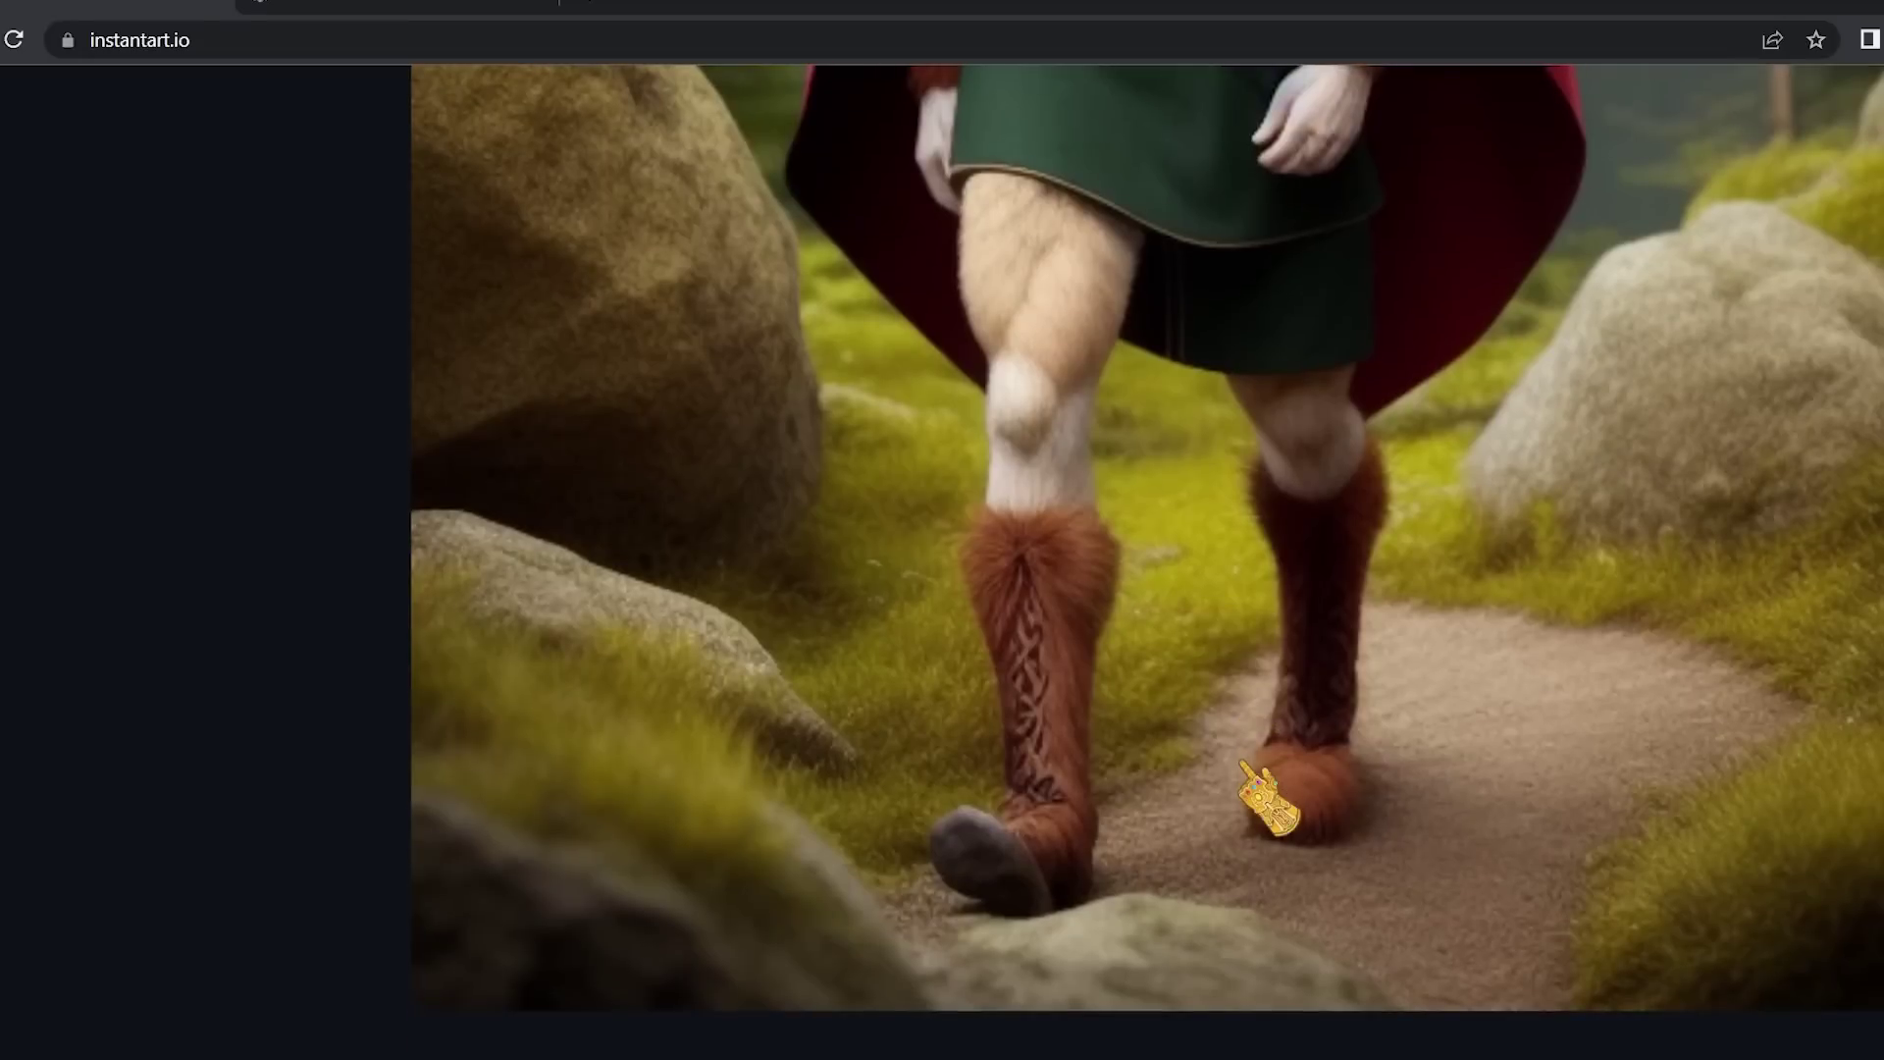
{"action": "scroll", "coordinate": [1266, 797], "scroll_direction": "up", "scroll_amount": 15}
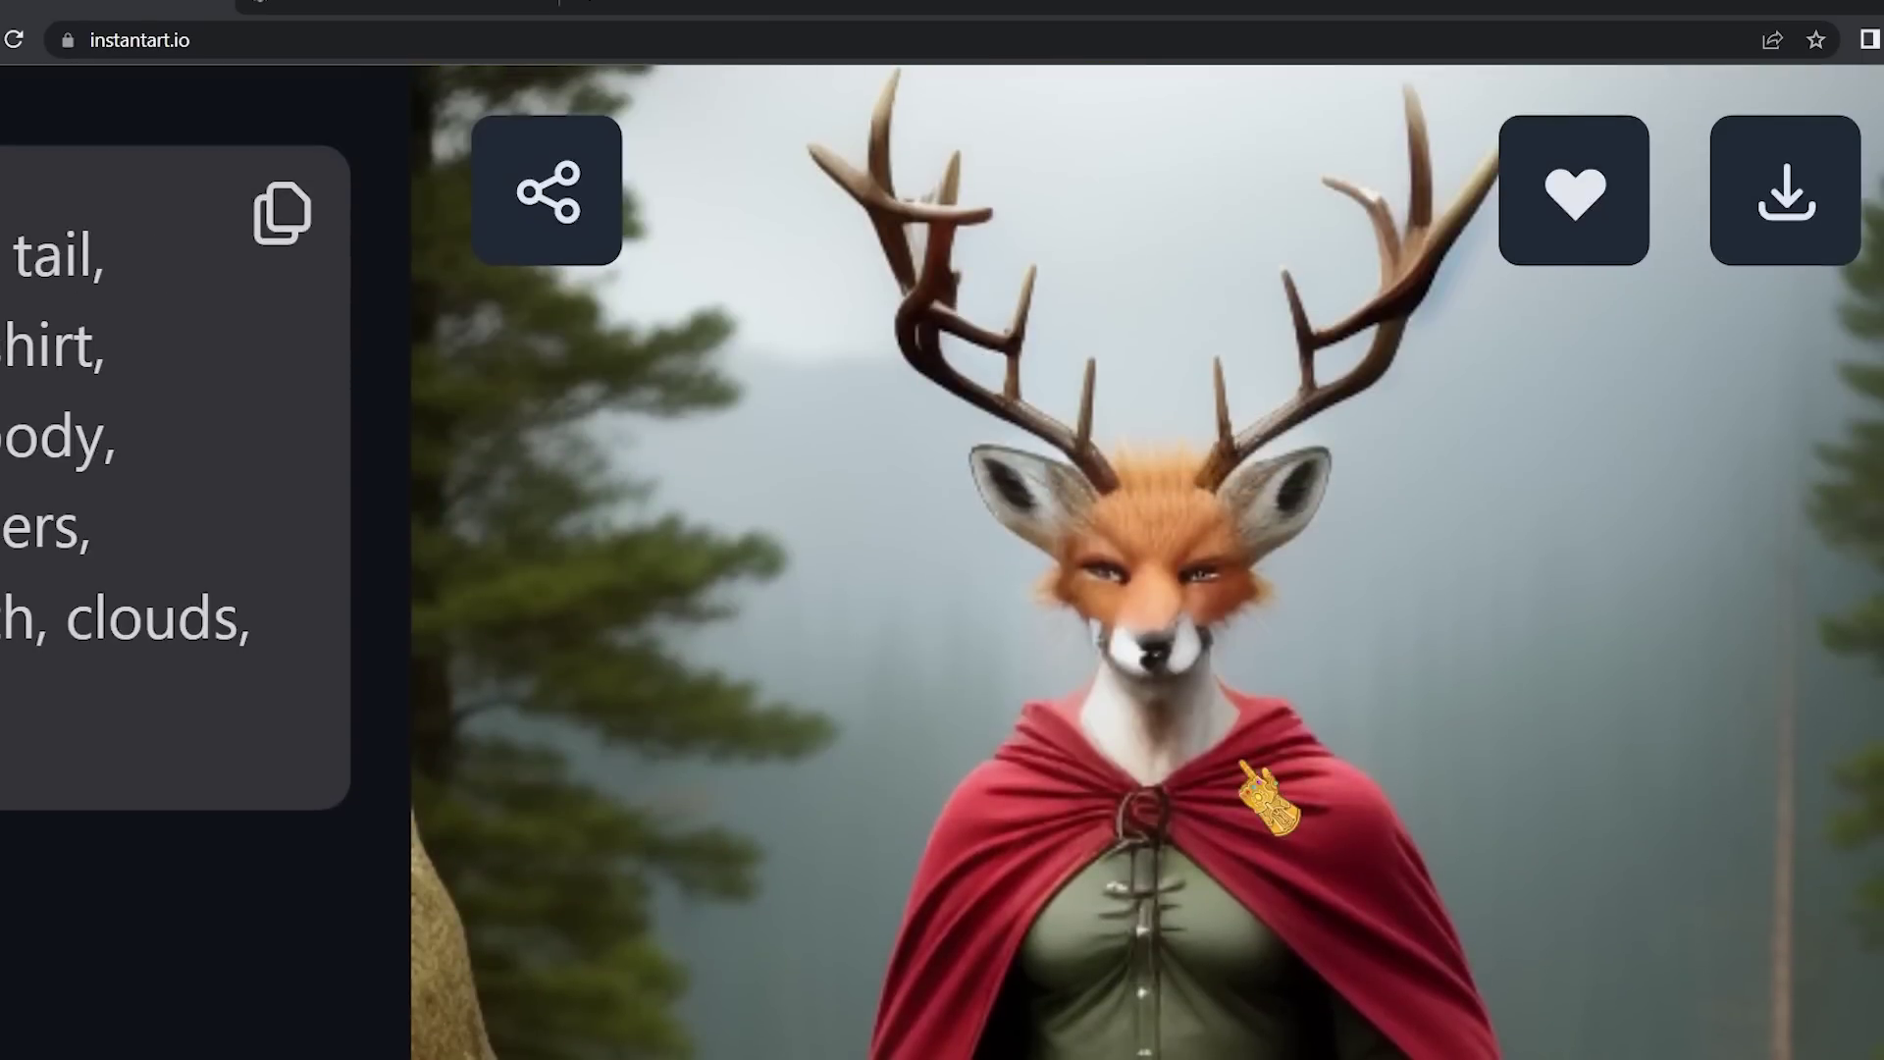
Read the antlered fox image's prompt, model, guidance scale, seed and dimensions alongside the whole picture.
{"action": "key", "text": "ctrl+0"}
{"action": "key", "text": "ctrl+plus"}
{"action": "key", "text": "ctrl+plus"}
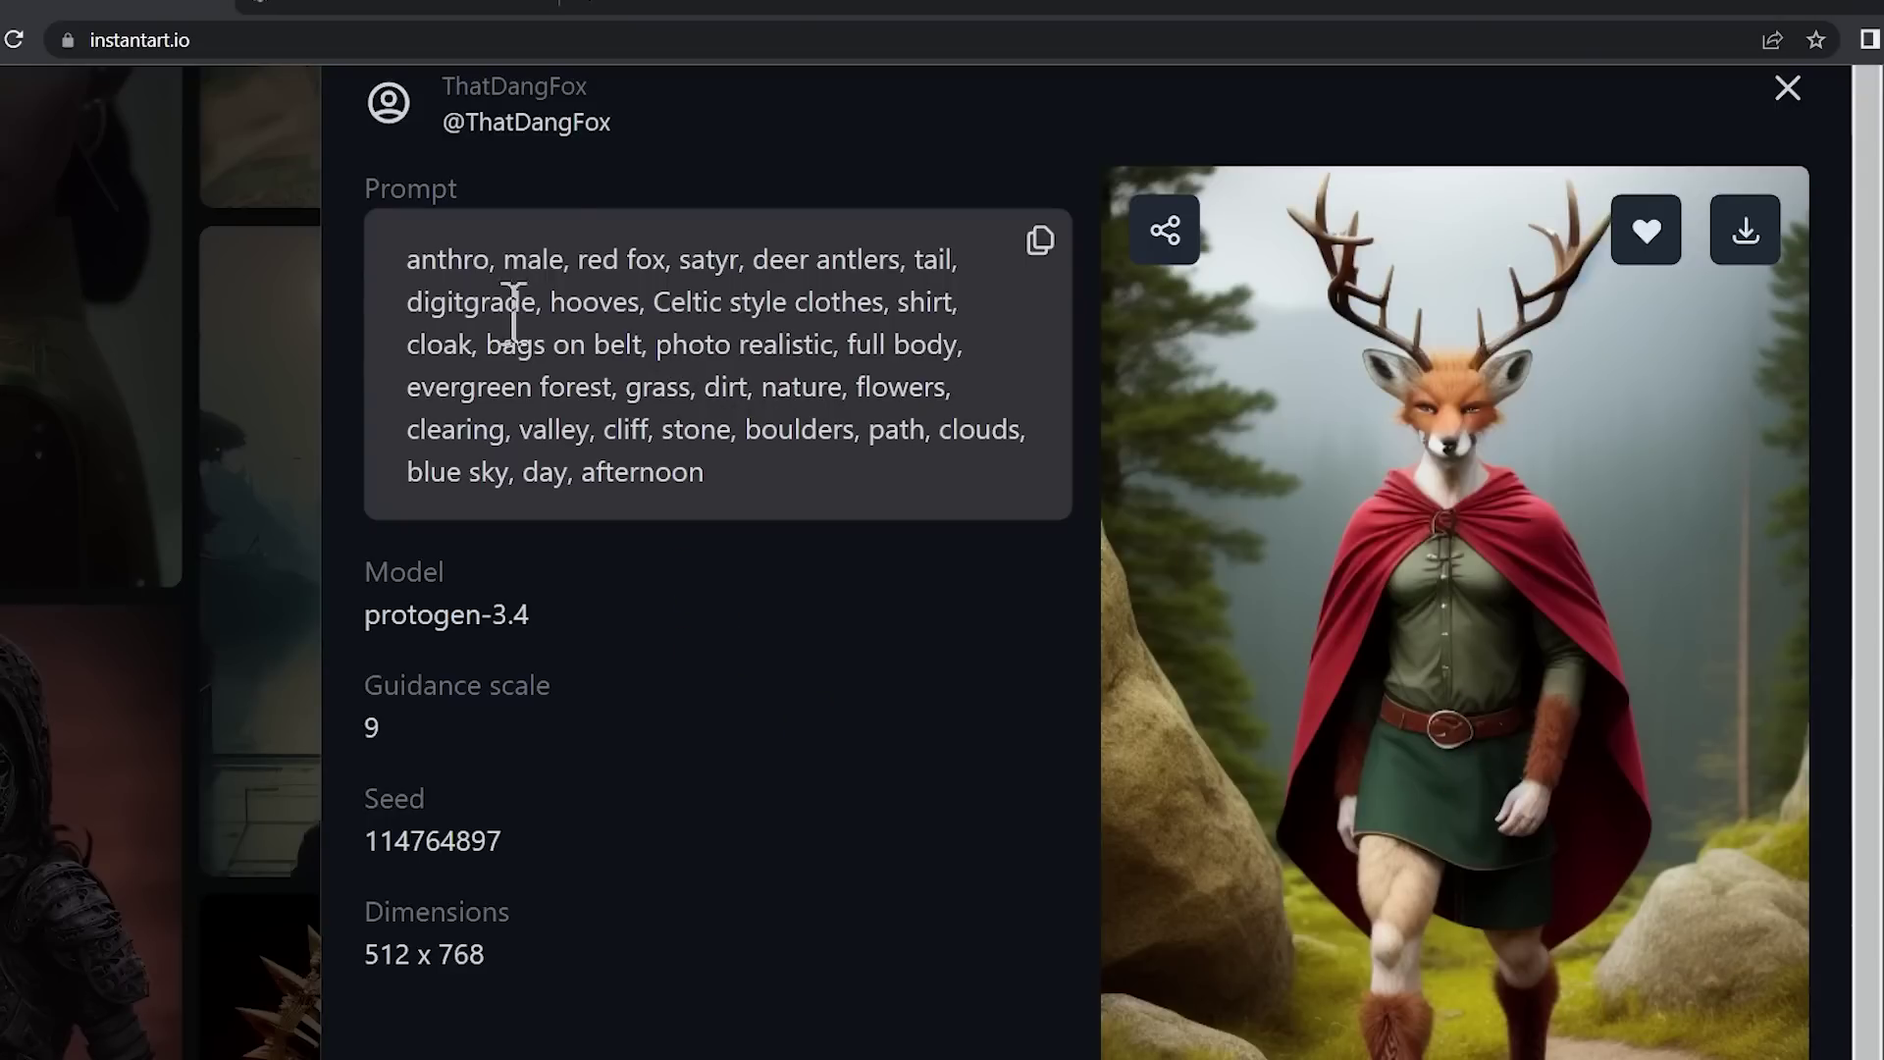
{"action": "scroll", "coordinate": [1379, 1010], "scroll_direction": "down", "scroll_amount": 1}
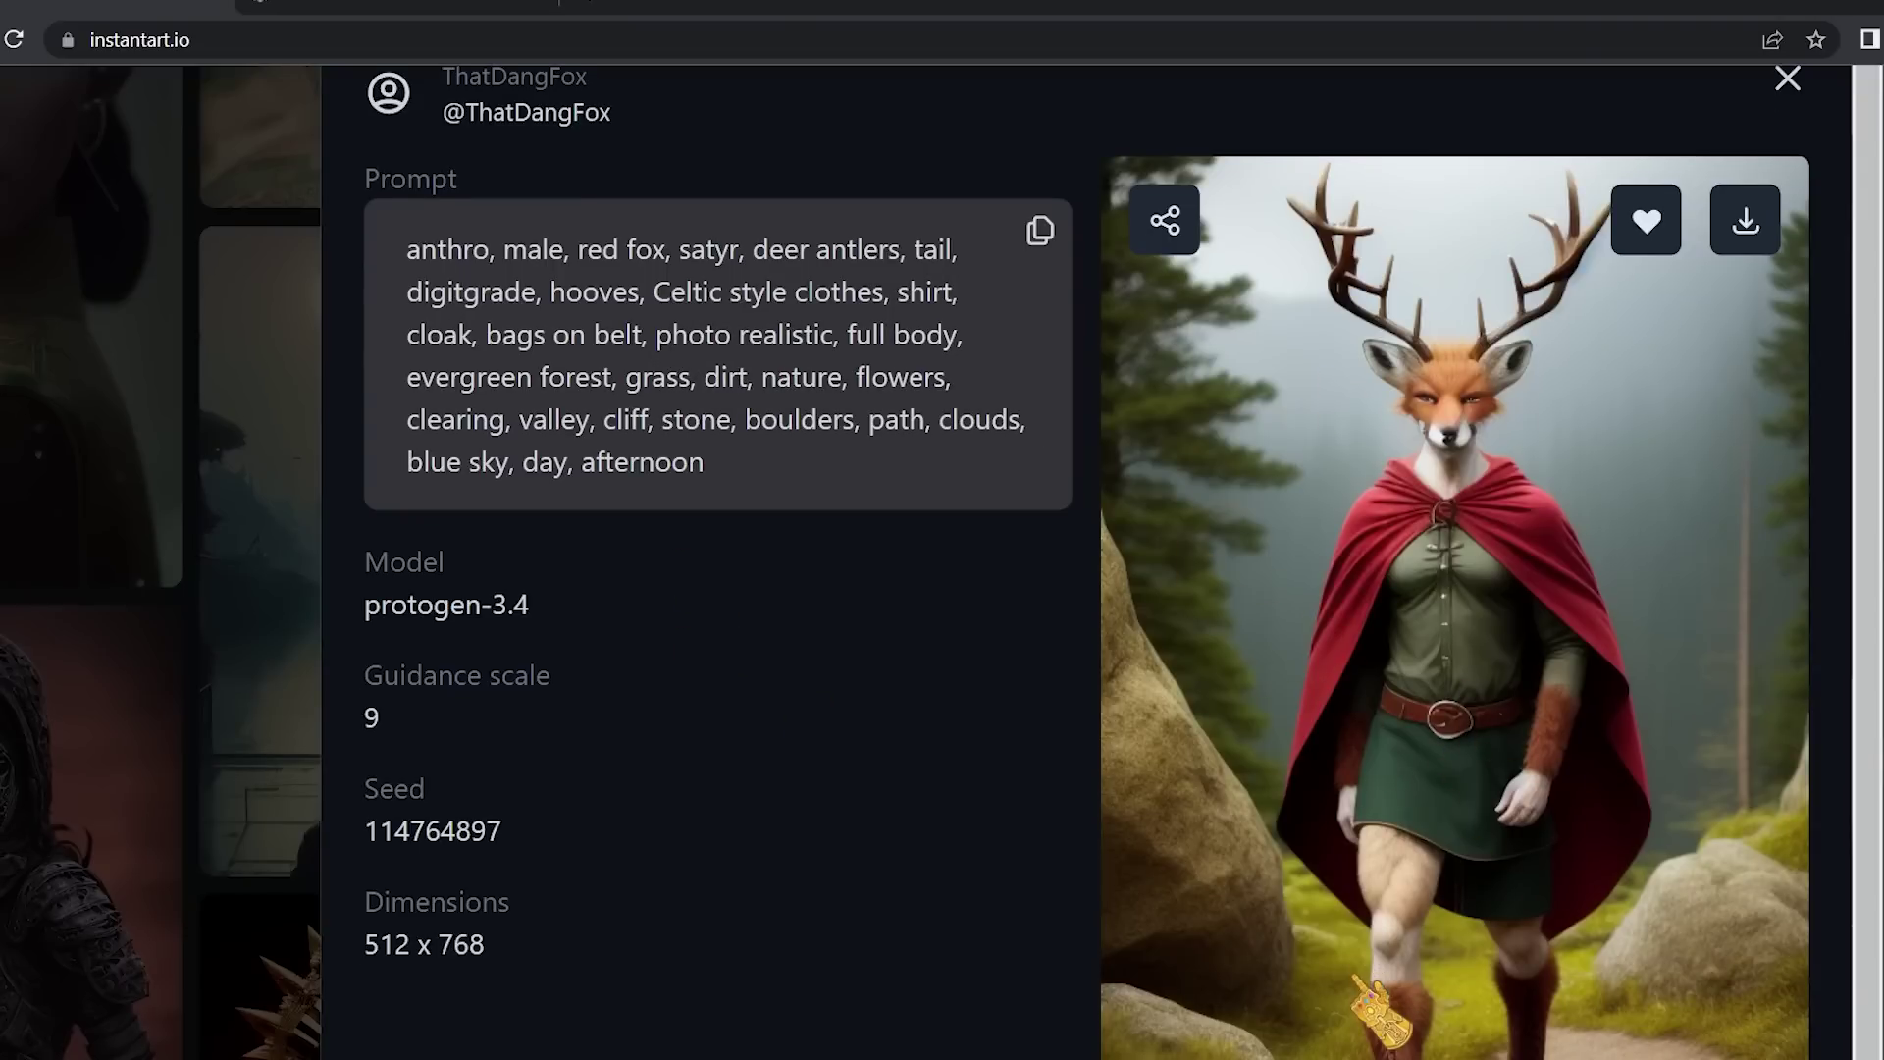
{"action": "scroll", "coordinate": [640, 387], "scroll_direction": "down", "scroll_amount": 1}
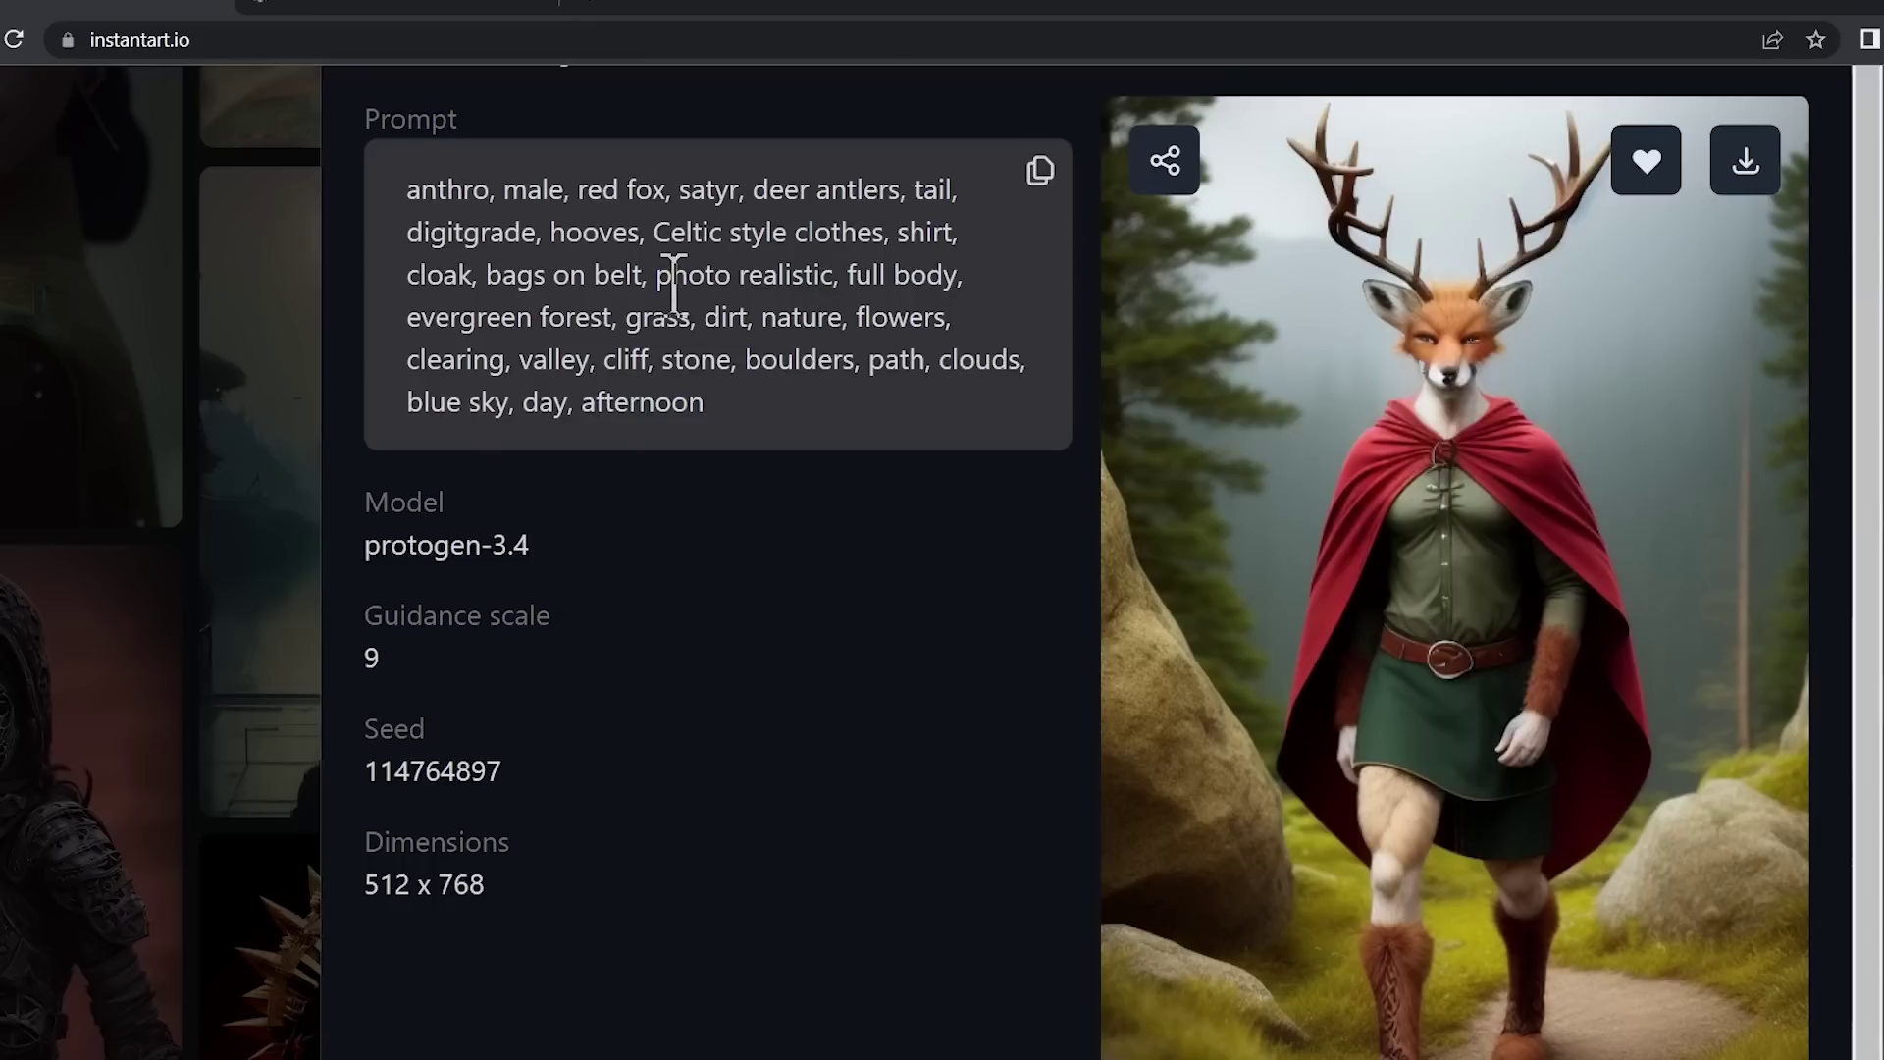
{"action": "scroll", "coordinate": [1619, 841], "scroll_direction": "down", "scroll_amount": 2}
{"action": "scroll", "coordinate": [1619, 841], "scroll_direction": "up", "scroll_amount": 2}
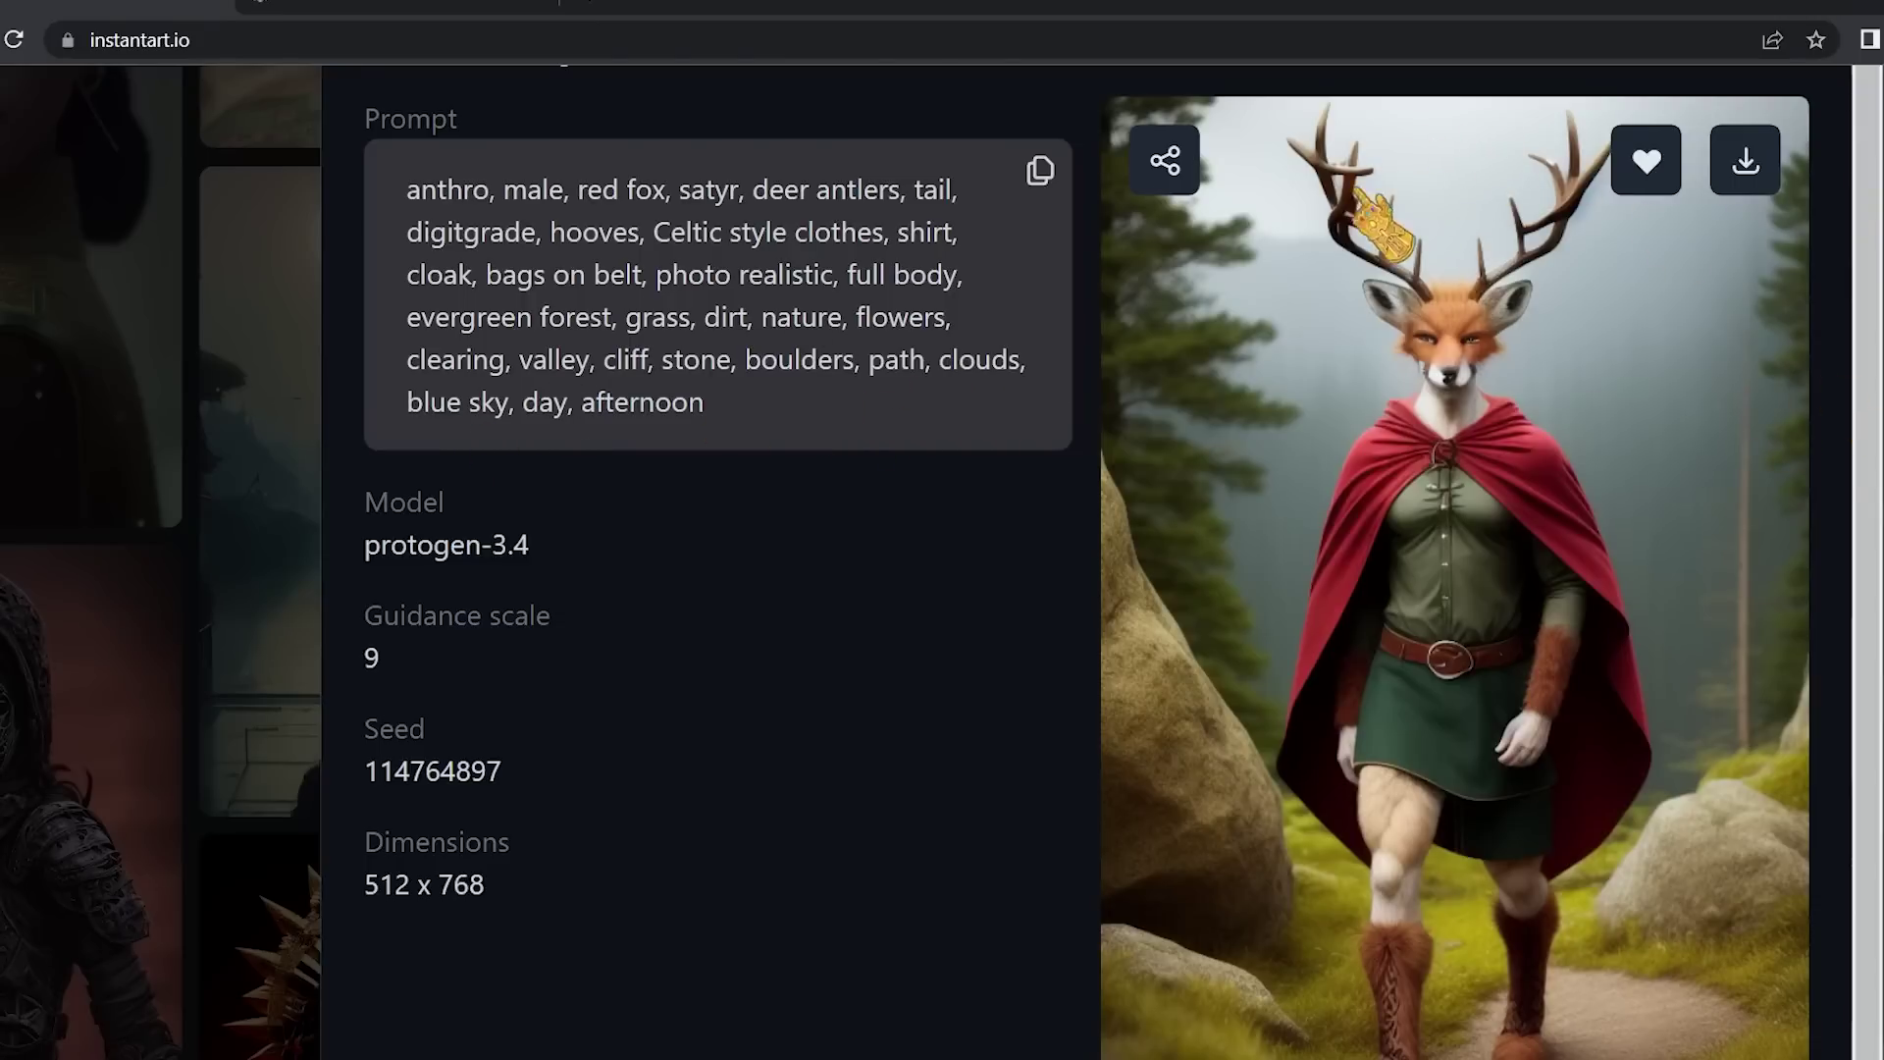
{"action": "scroll", "coordinate": [438, 445], "scroll_direction": "down", "scroll_amount": 1}
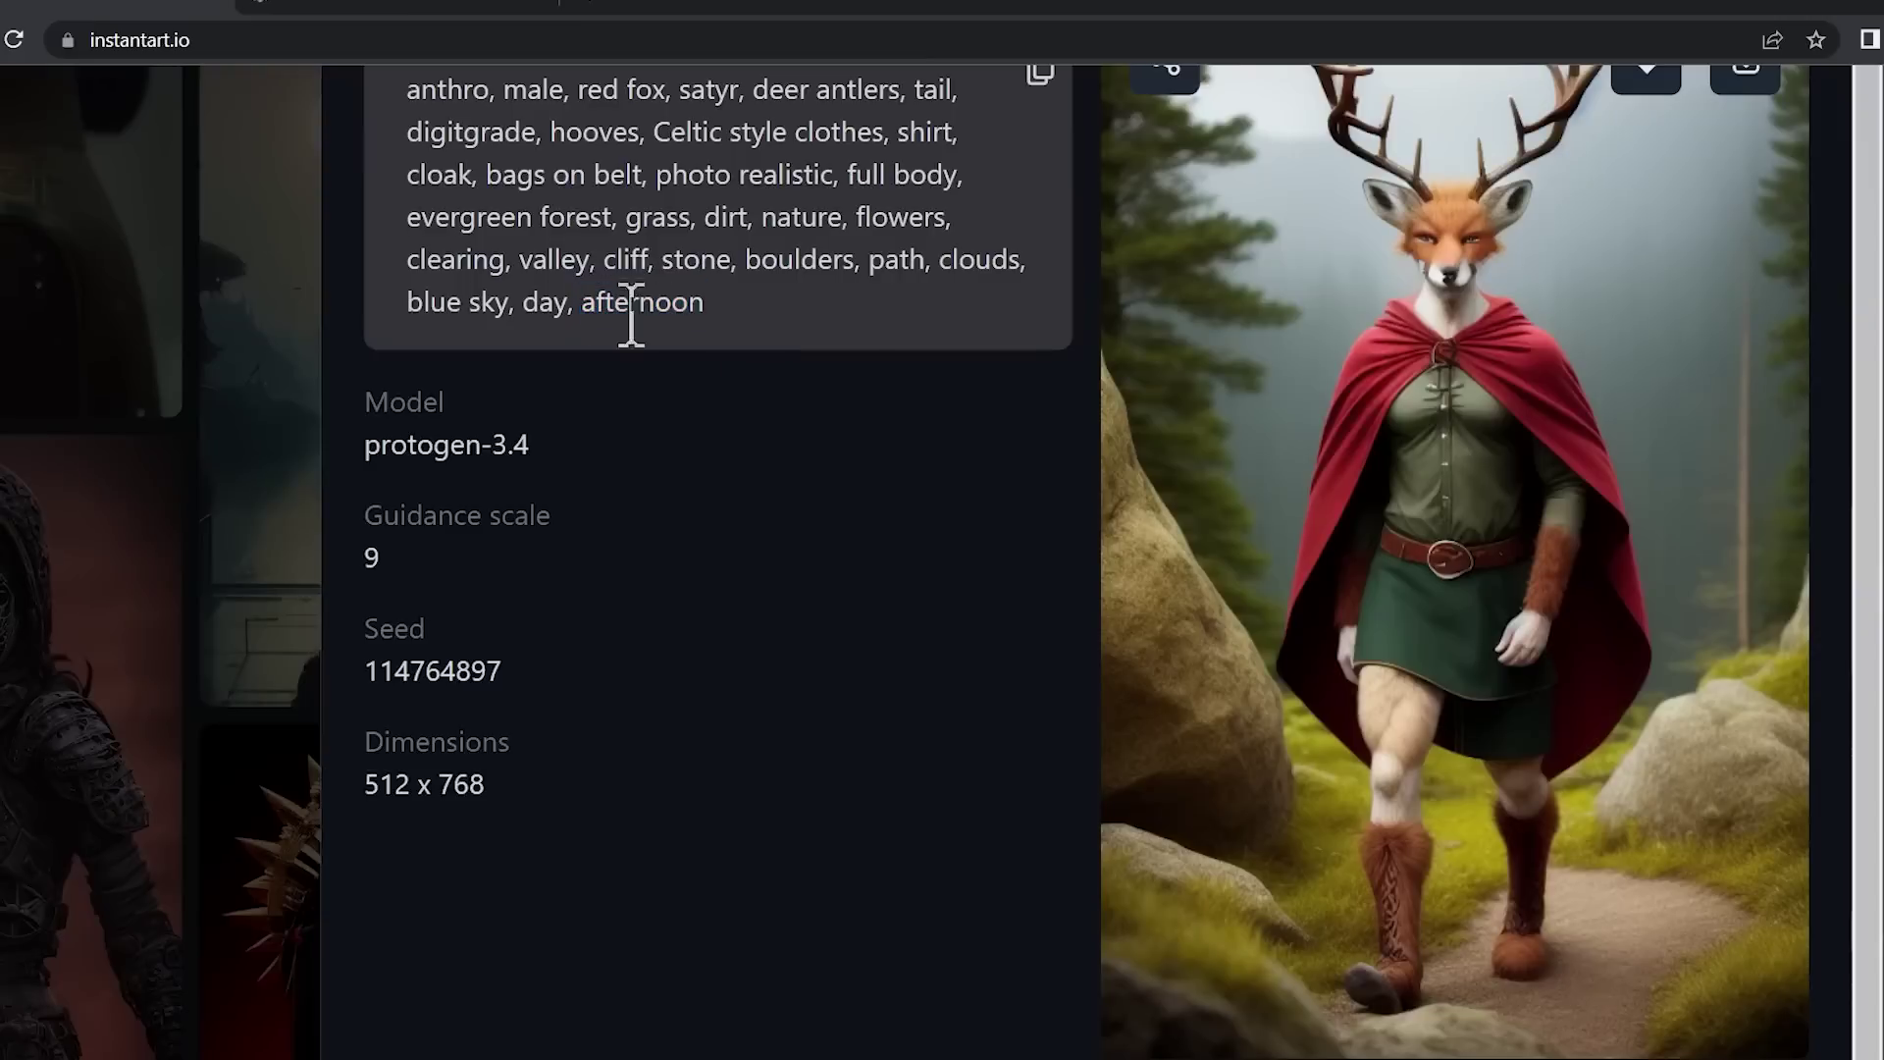
{"action": "scroll", "coordinate": [1292, 497], "scroll_direction": "up", "scroll_amount": 1}
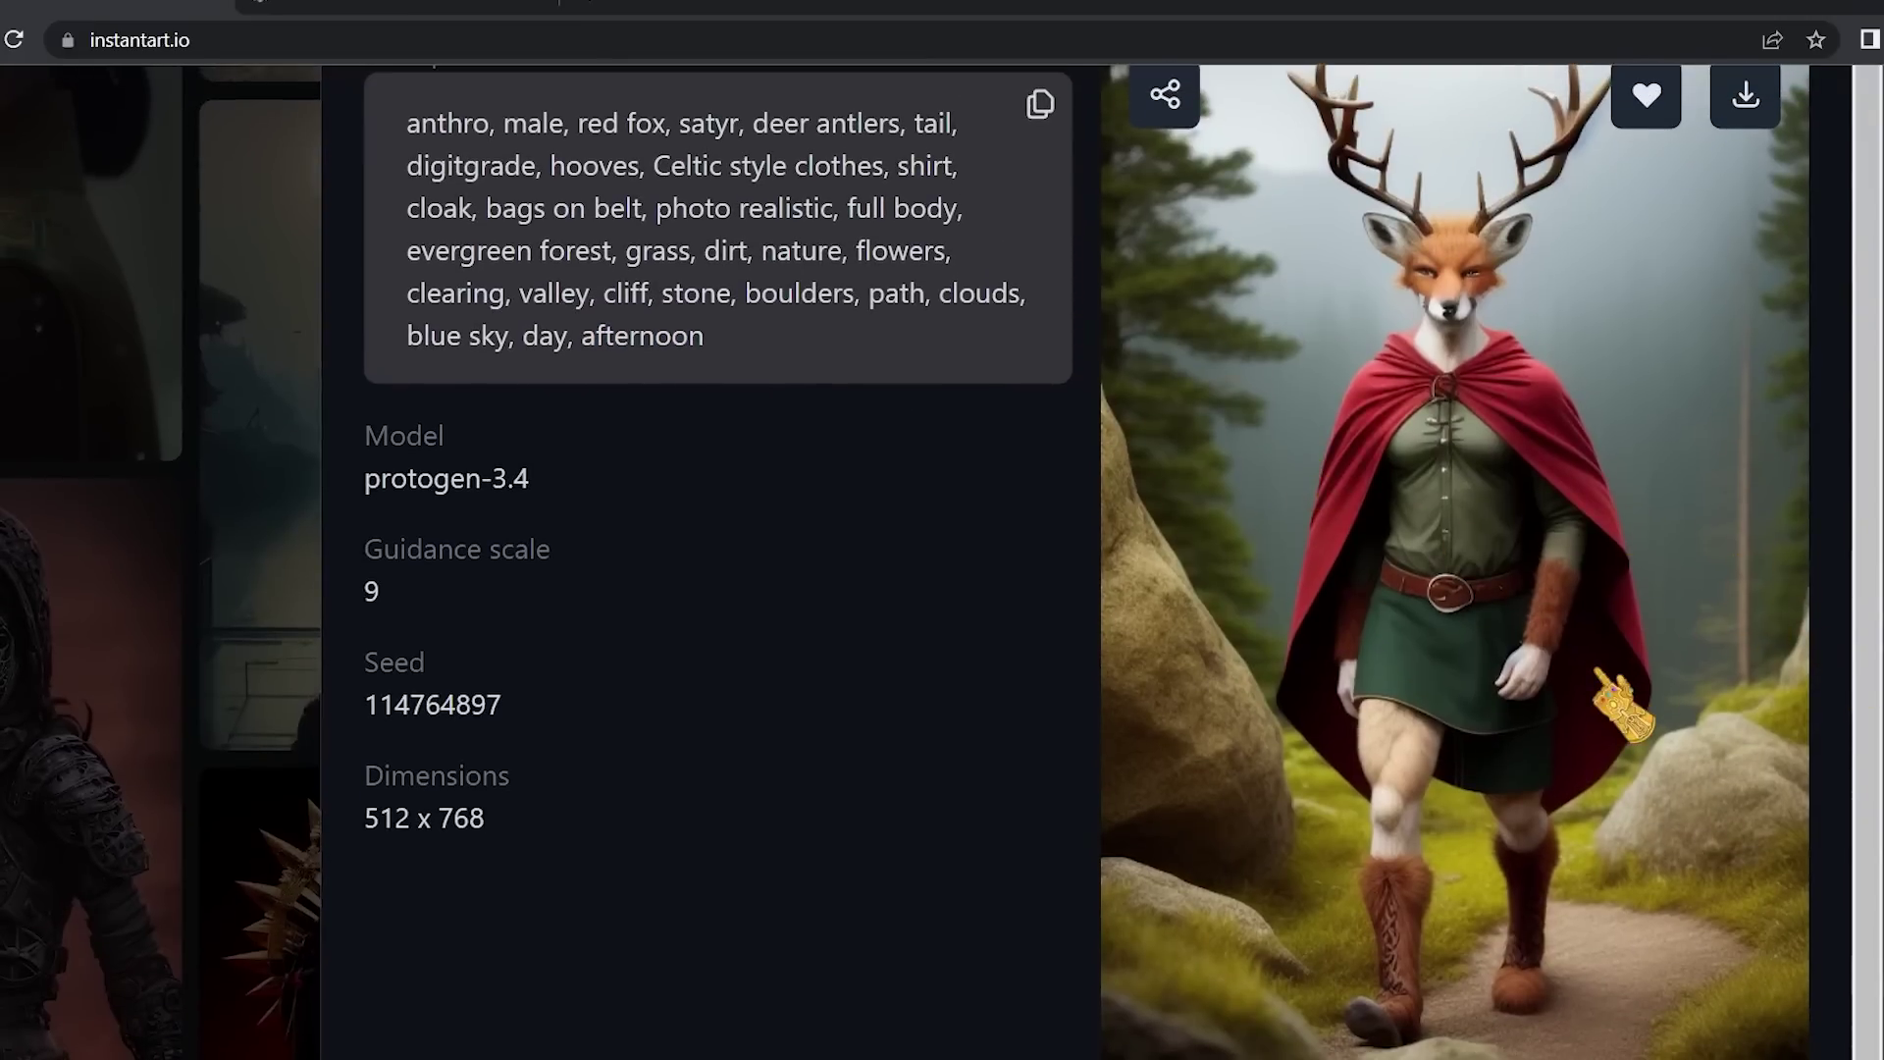
Examine the enlarged fox figure's head, cloak, belt, furry legs and boots for how well they match the prompt.
{"action": "scroll", "coordinate": [1577, 685], "scroll_direction": "up", "scroll_amount": 3}
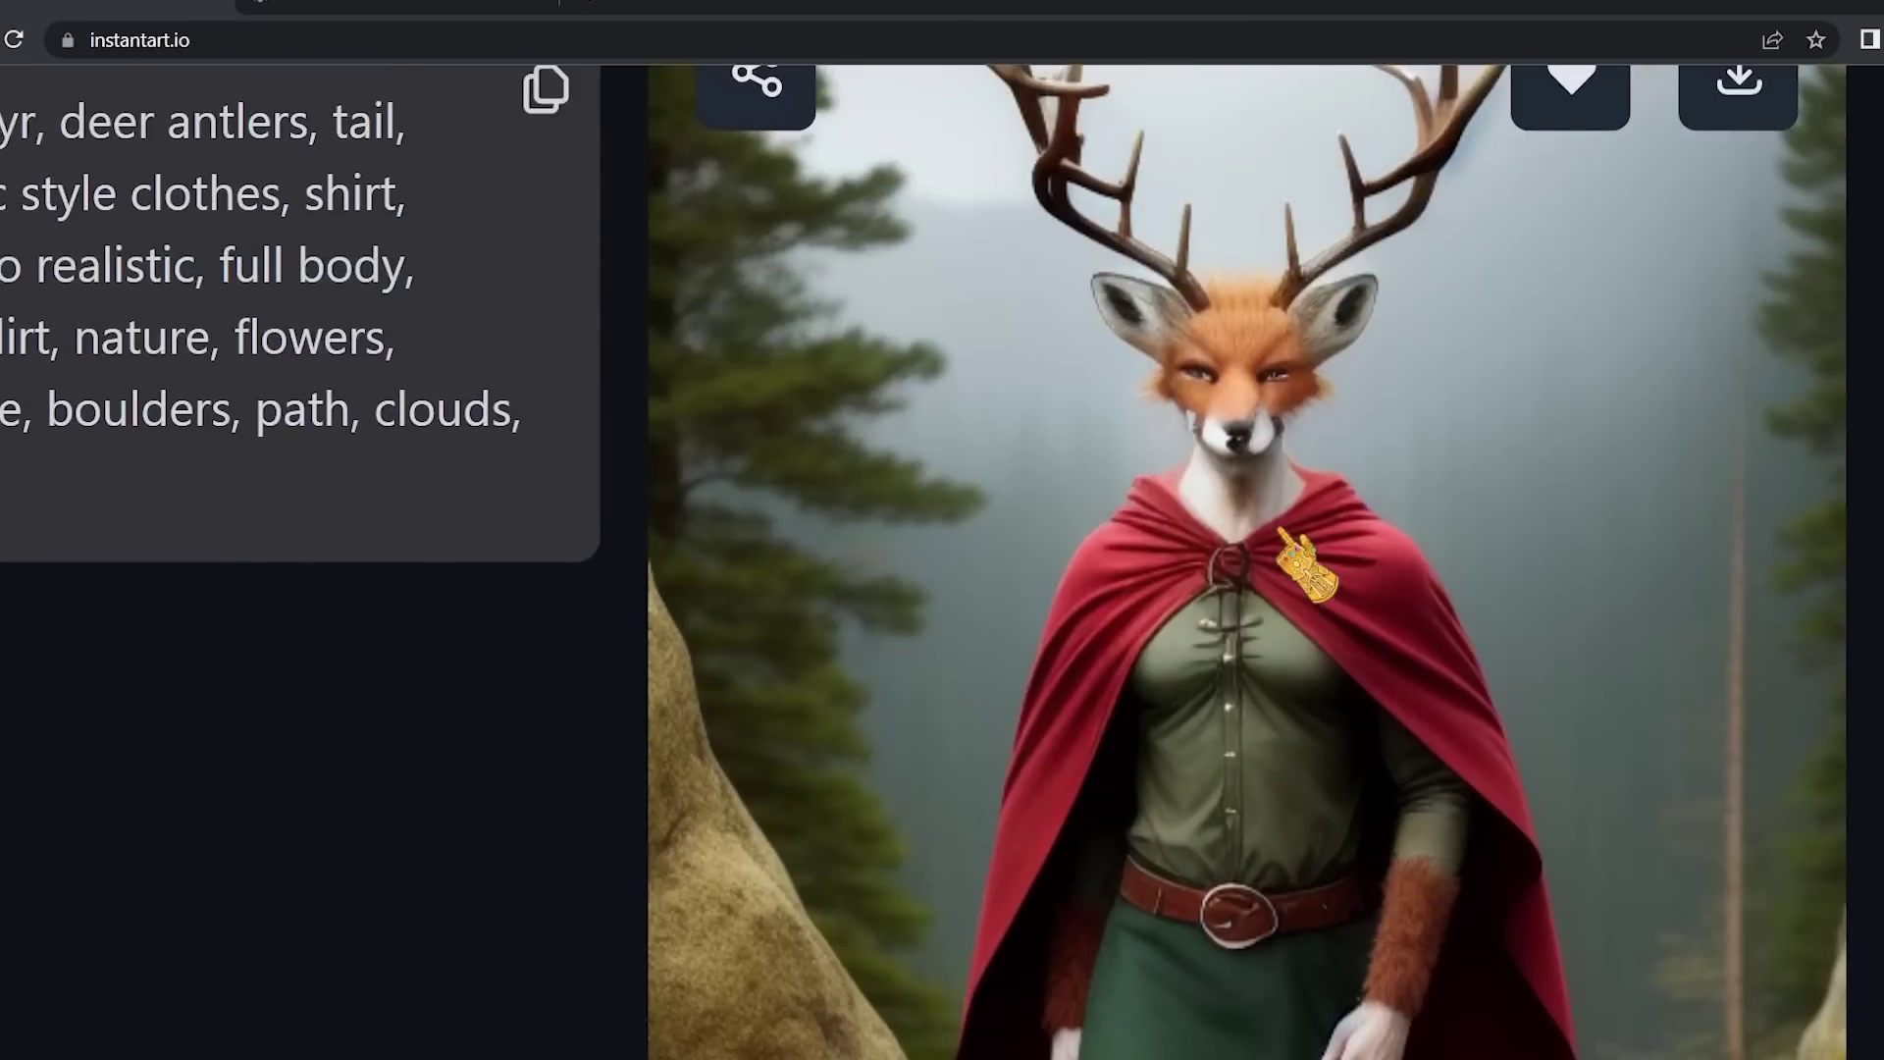
{"action": "scroll", "coordinate": [1350, 739], "scroll_direction": "down", "scroll_amount": 3}
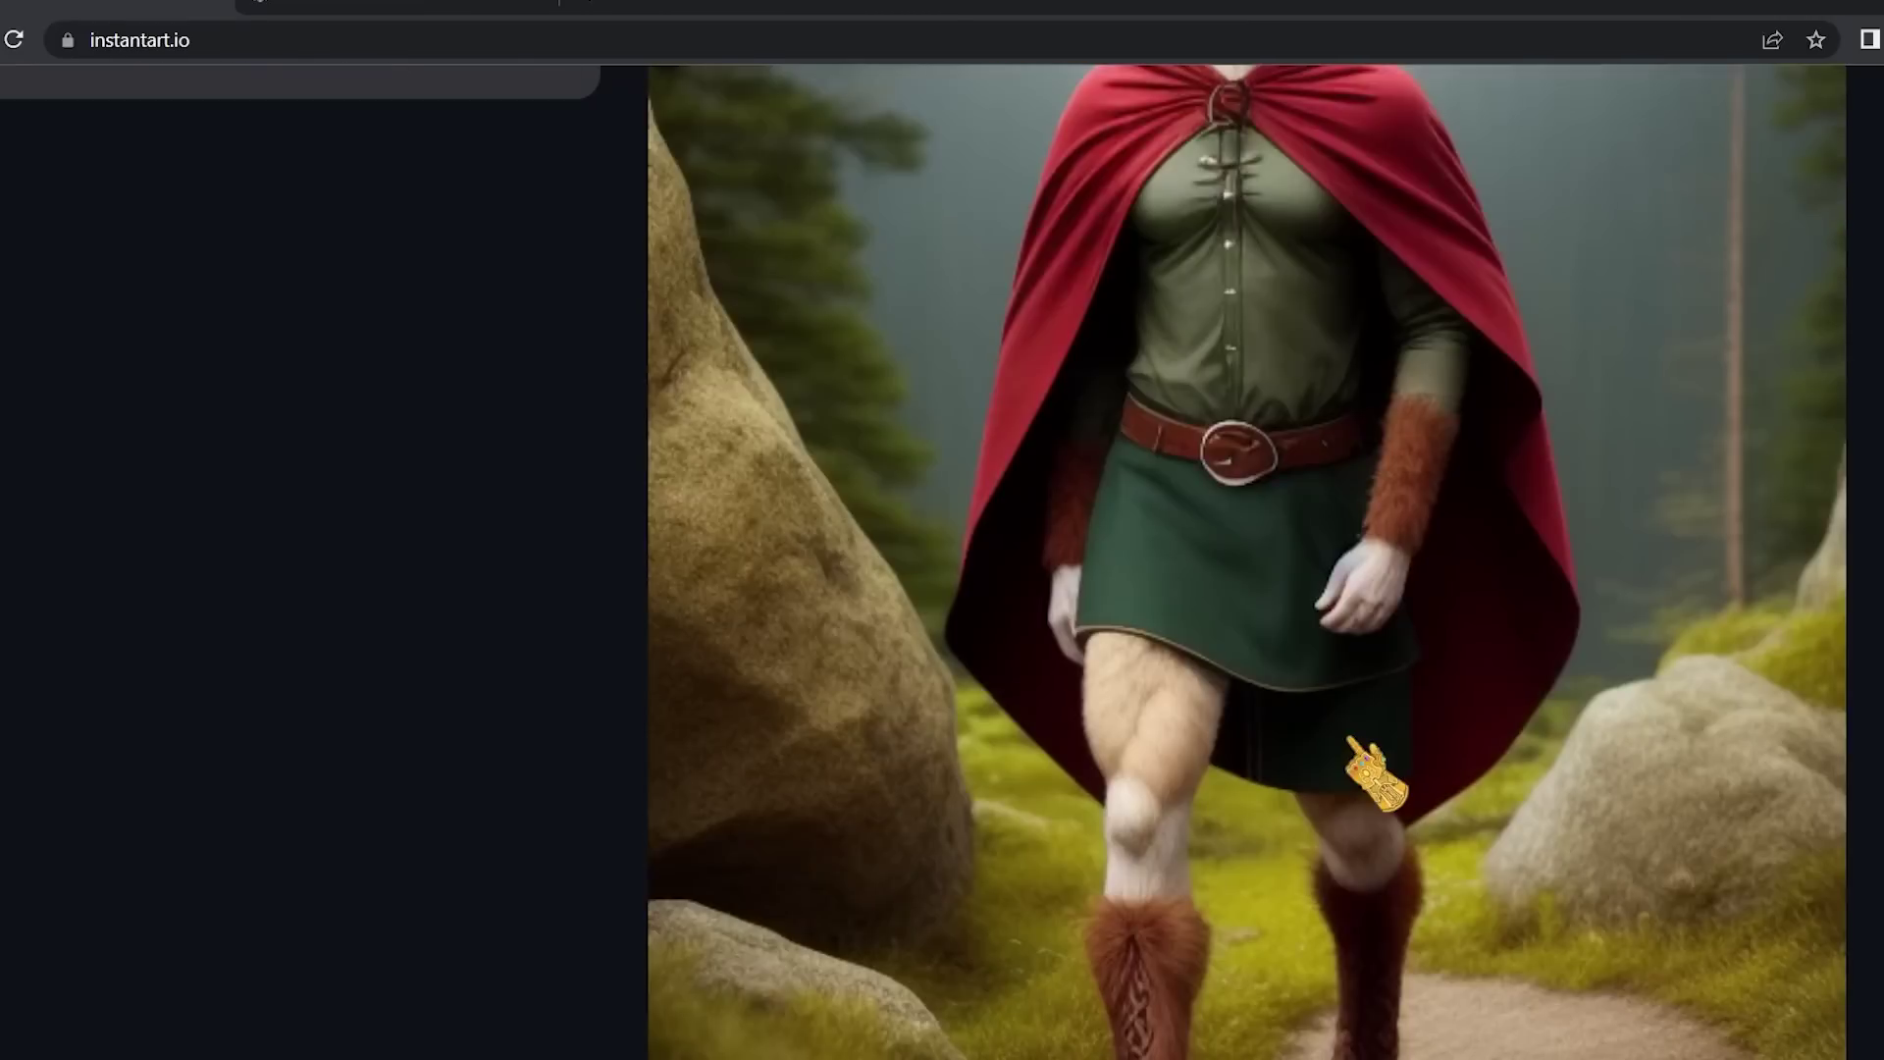
{"action": "scroll", "coordinate": [1355, 746], "scroll_direction": "up", "scroll_amount": 3}
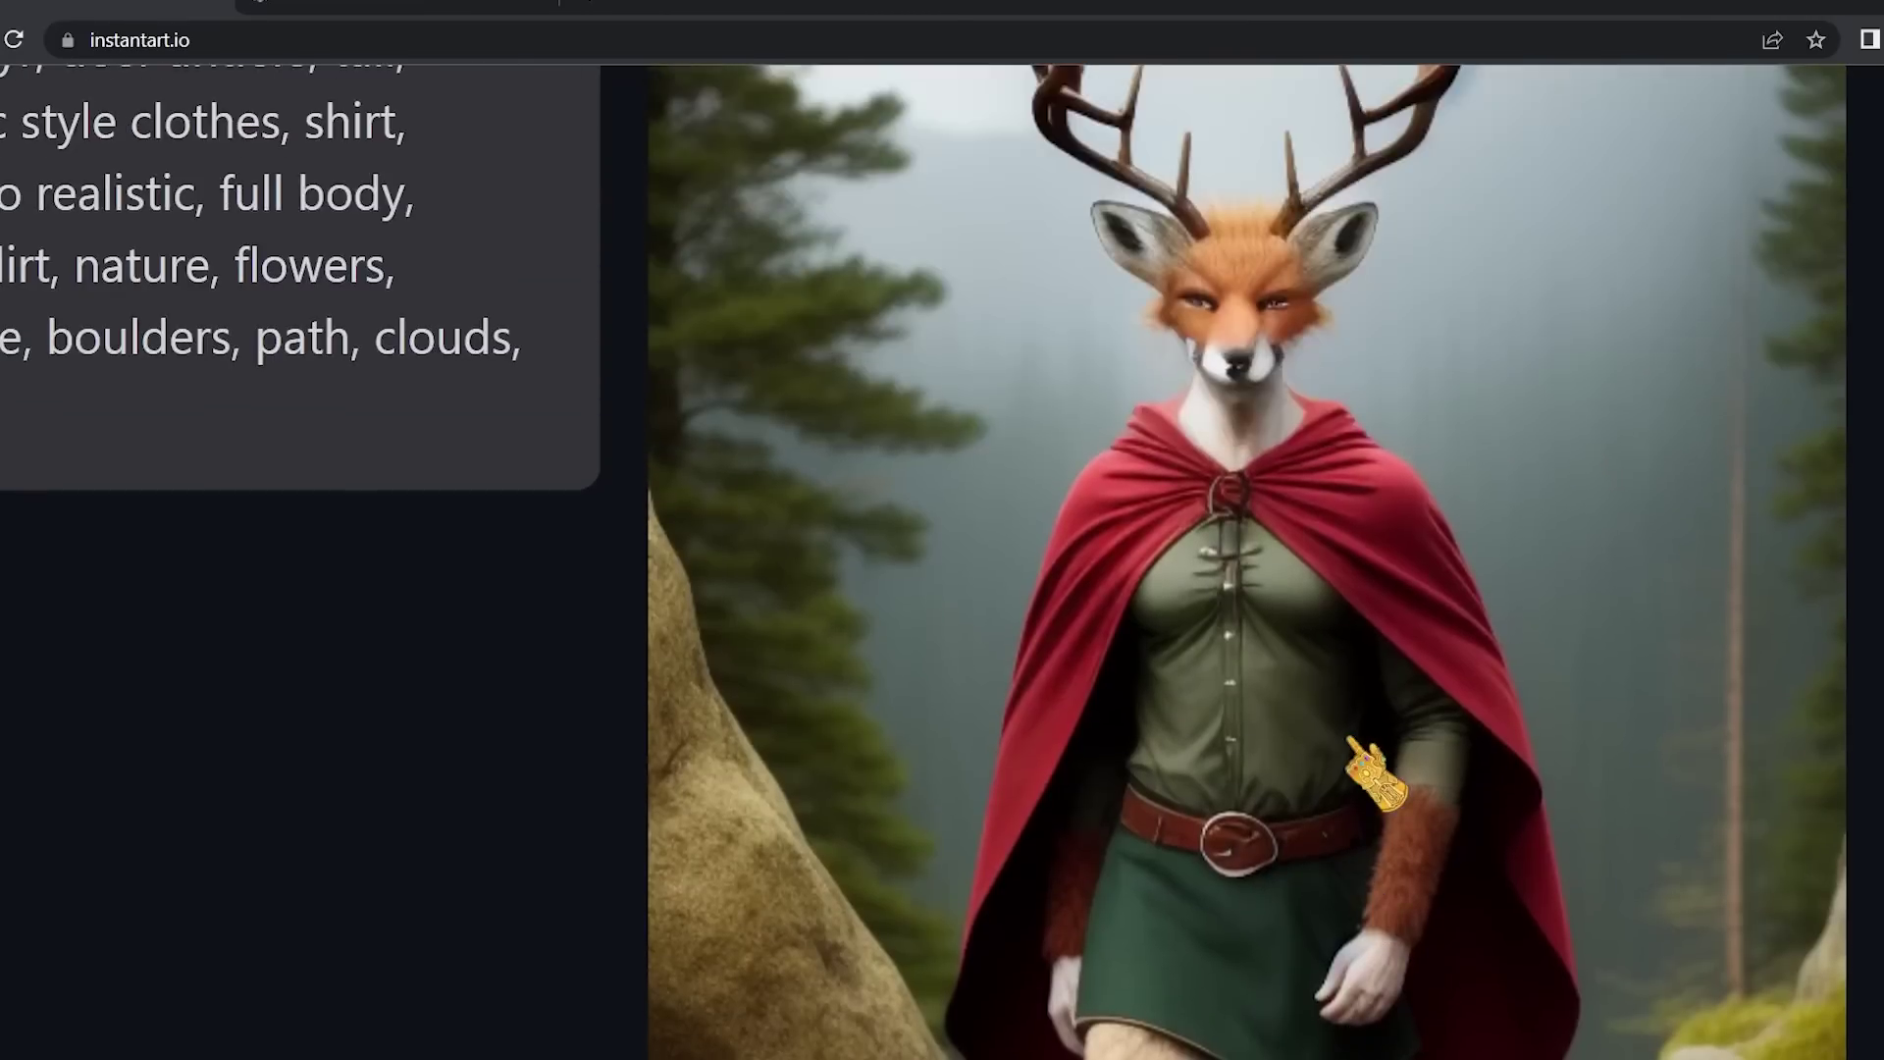
{"action": "scroll", "coordinate": [1296, 349], "scroll_direction": "down", "scroll_amount": 1}
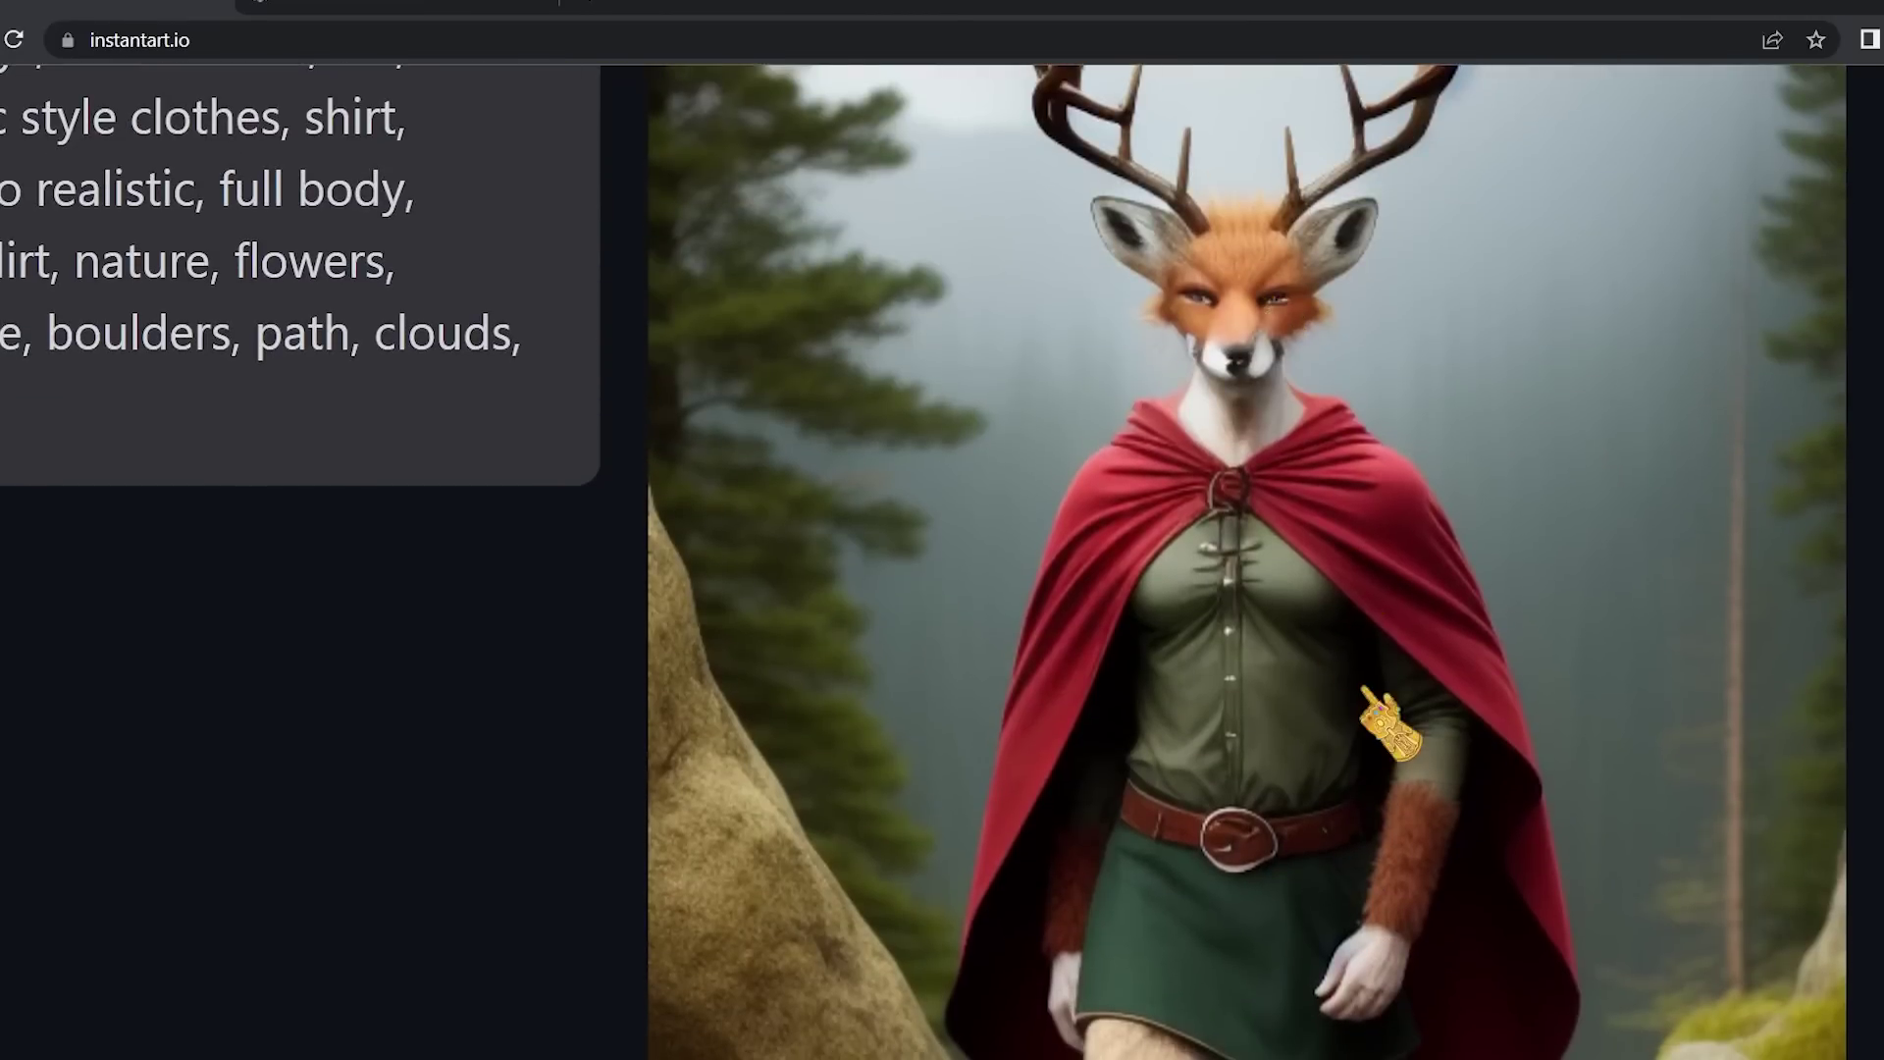
{"action": "scroll", "coordinate": [1389, 724], "scroll_direction": "down", "scroll_amount": 3}
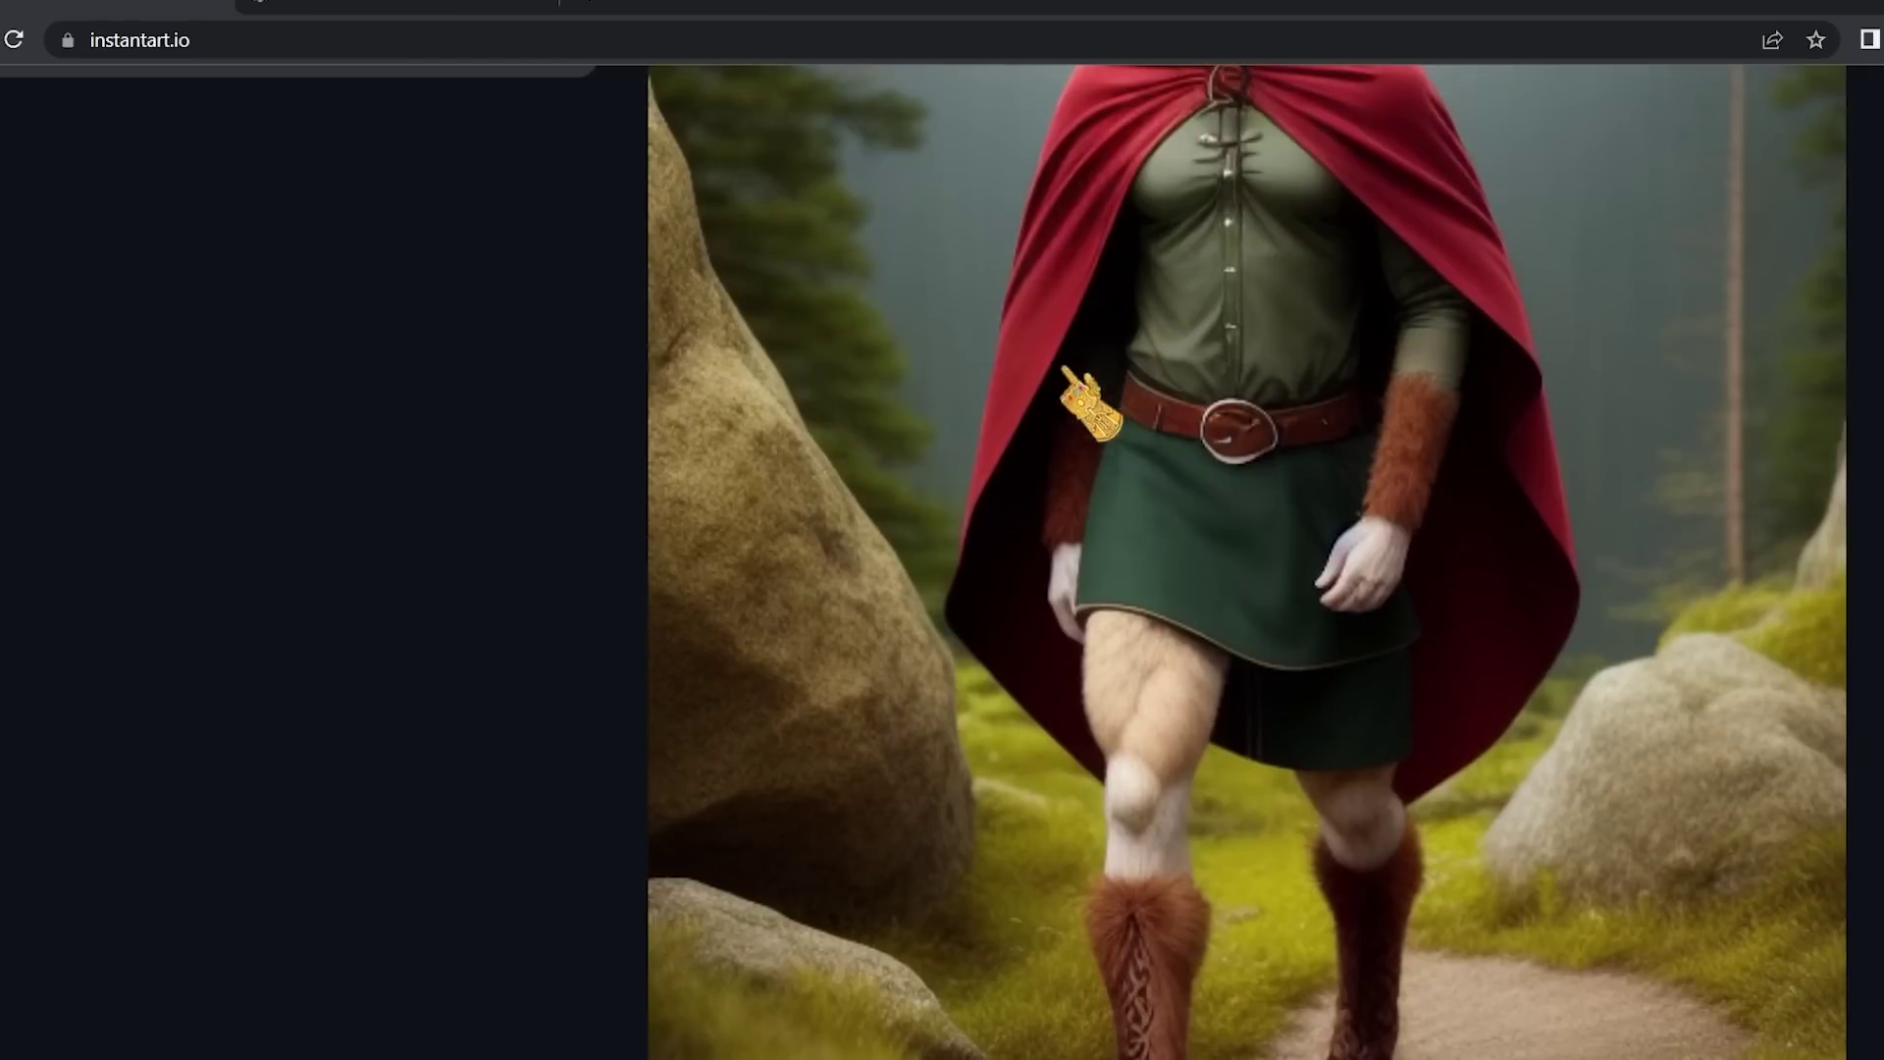
{"action": "scroll", "coordinate": [1140, 559], "scroll_direction": "down", "scroll_amount": 1}
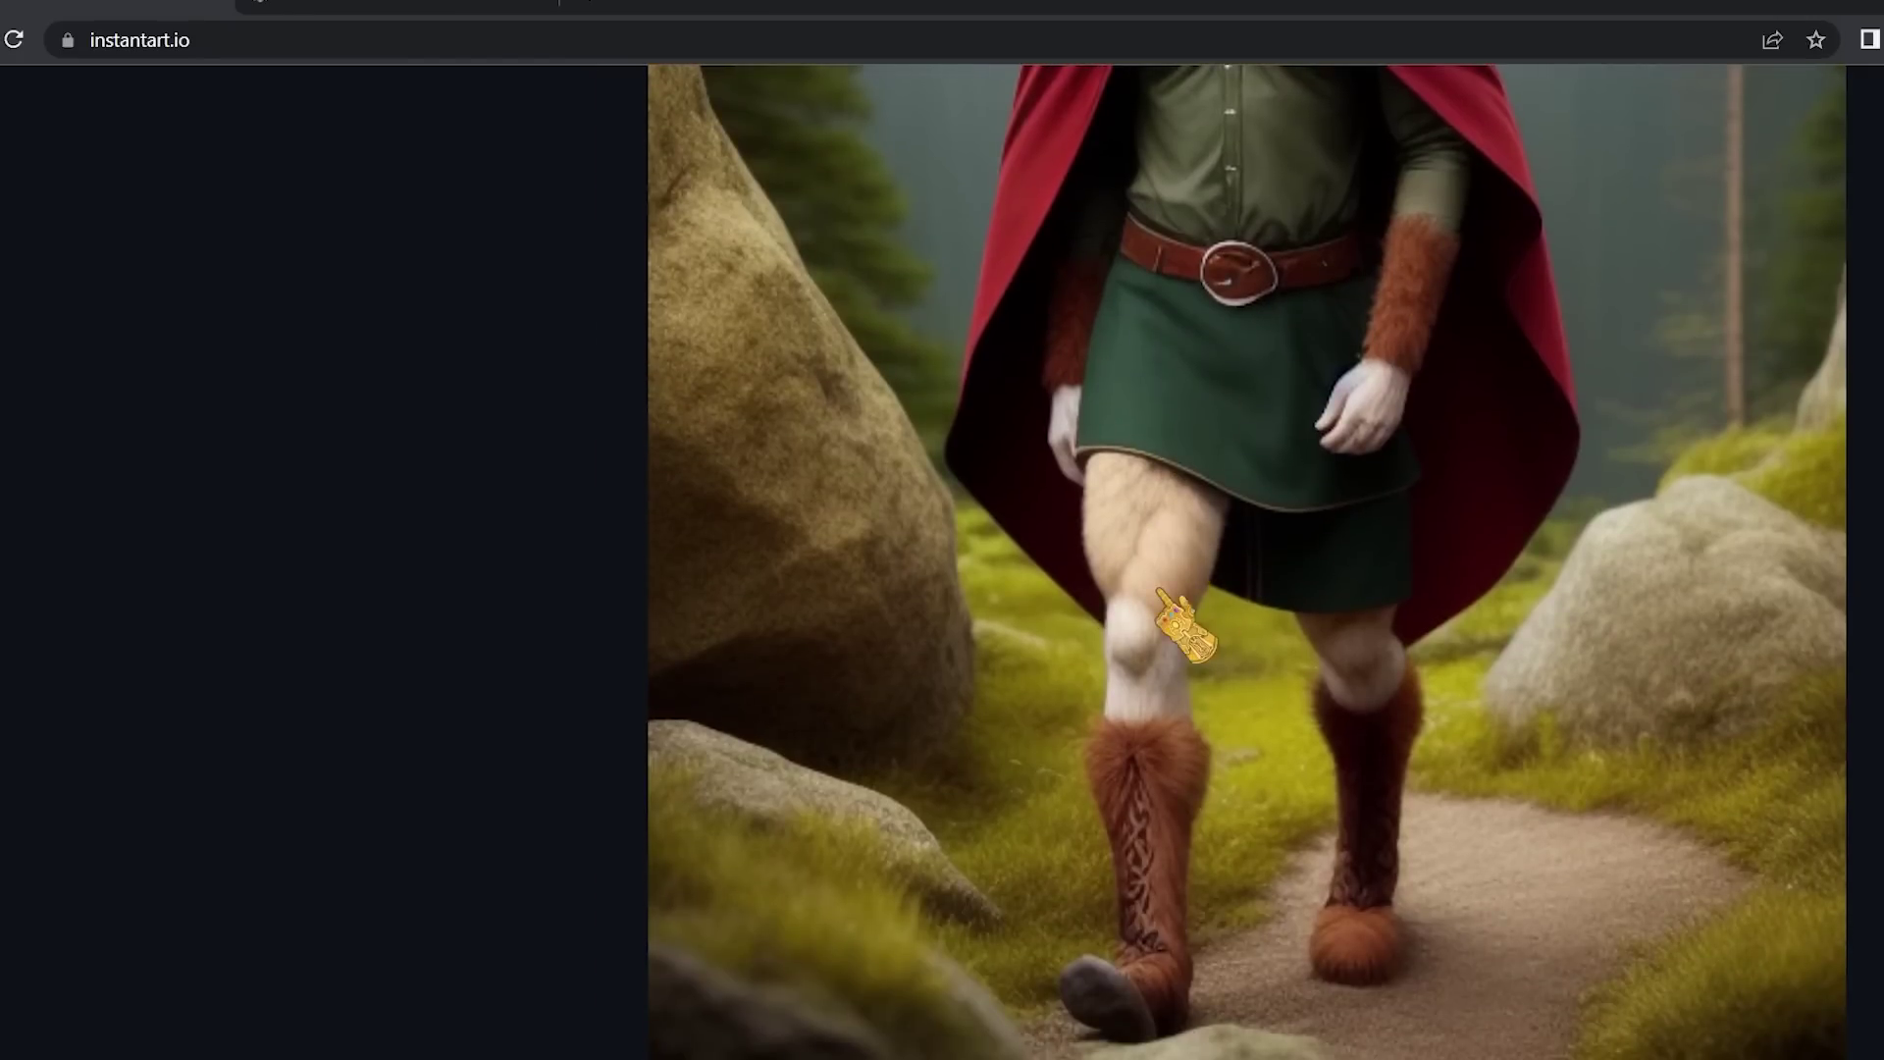
{"action": "left_click", "coordinate": [1160, 592]}
{"action": "scroll", "coordinate": [1169, 622], "scroll_direction": "down", "scroll_amount": 2}
{"action": "scroll", "coordinate": [1079, 491], "scroll_direction": "up", "scroll_amount": 2}
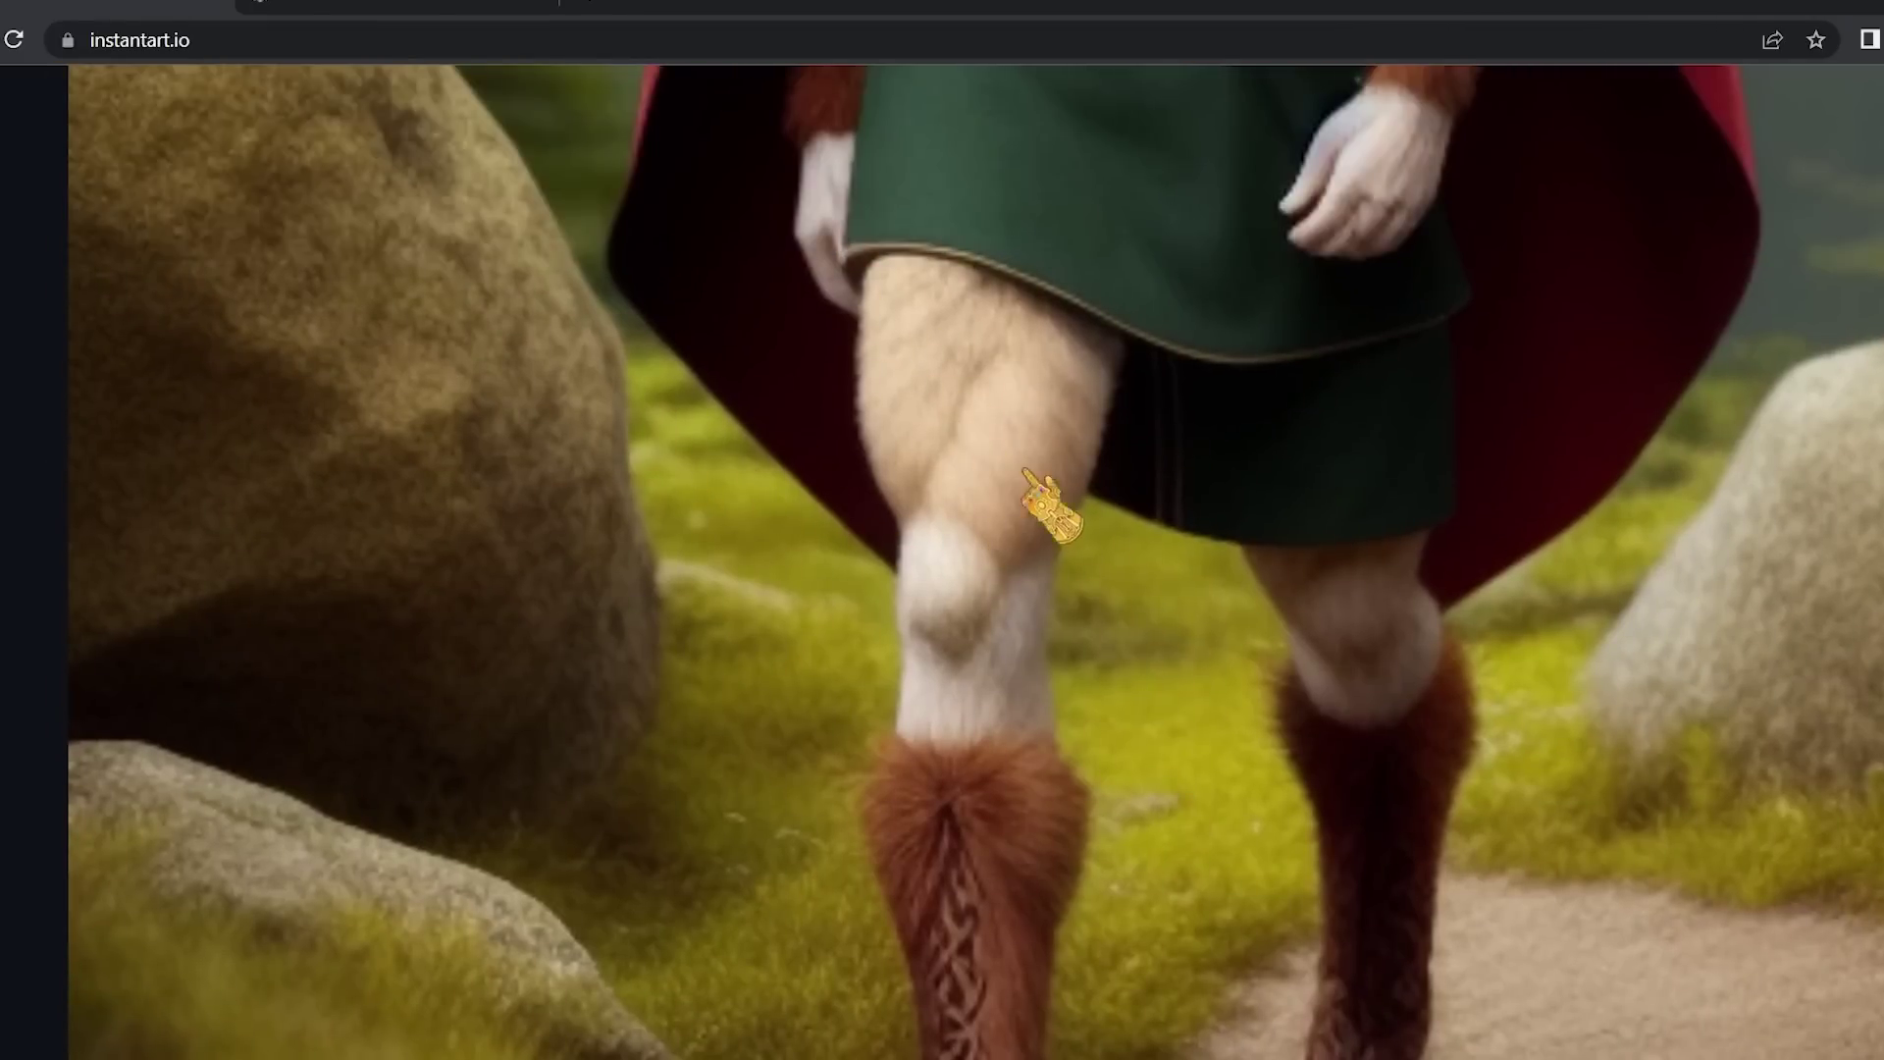
{"action": "scroll", "coordinate": [1011, 510], "scroll_direction": "down", "scroll_amount": 1}
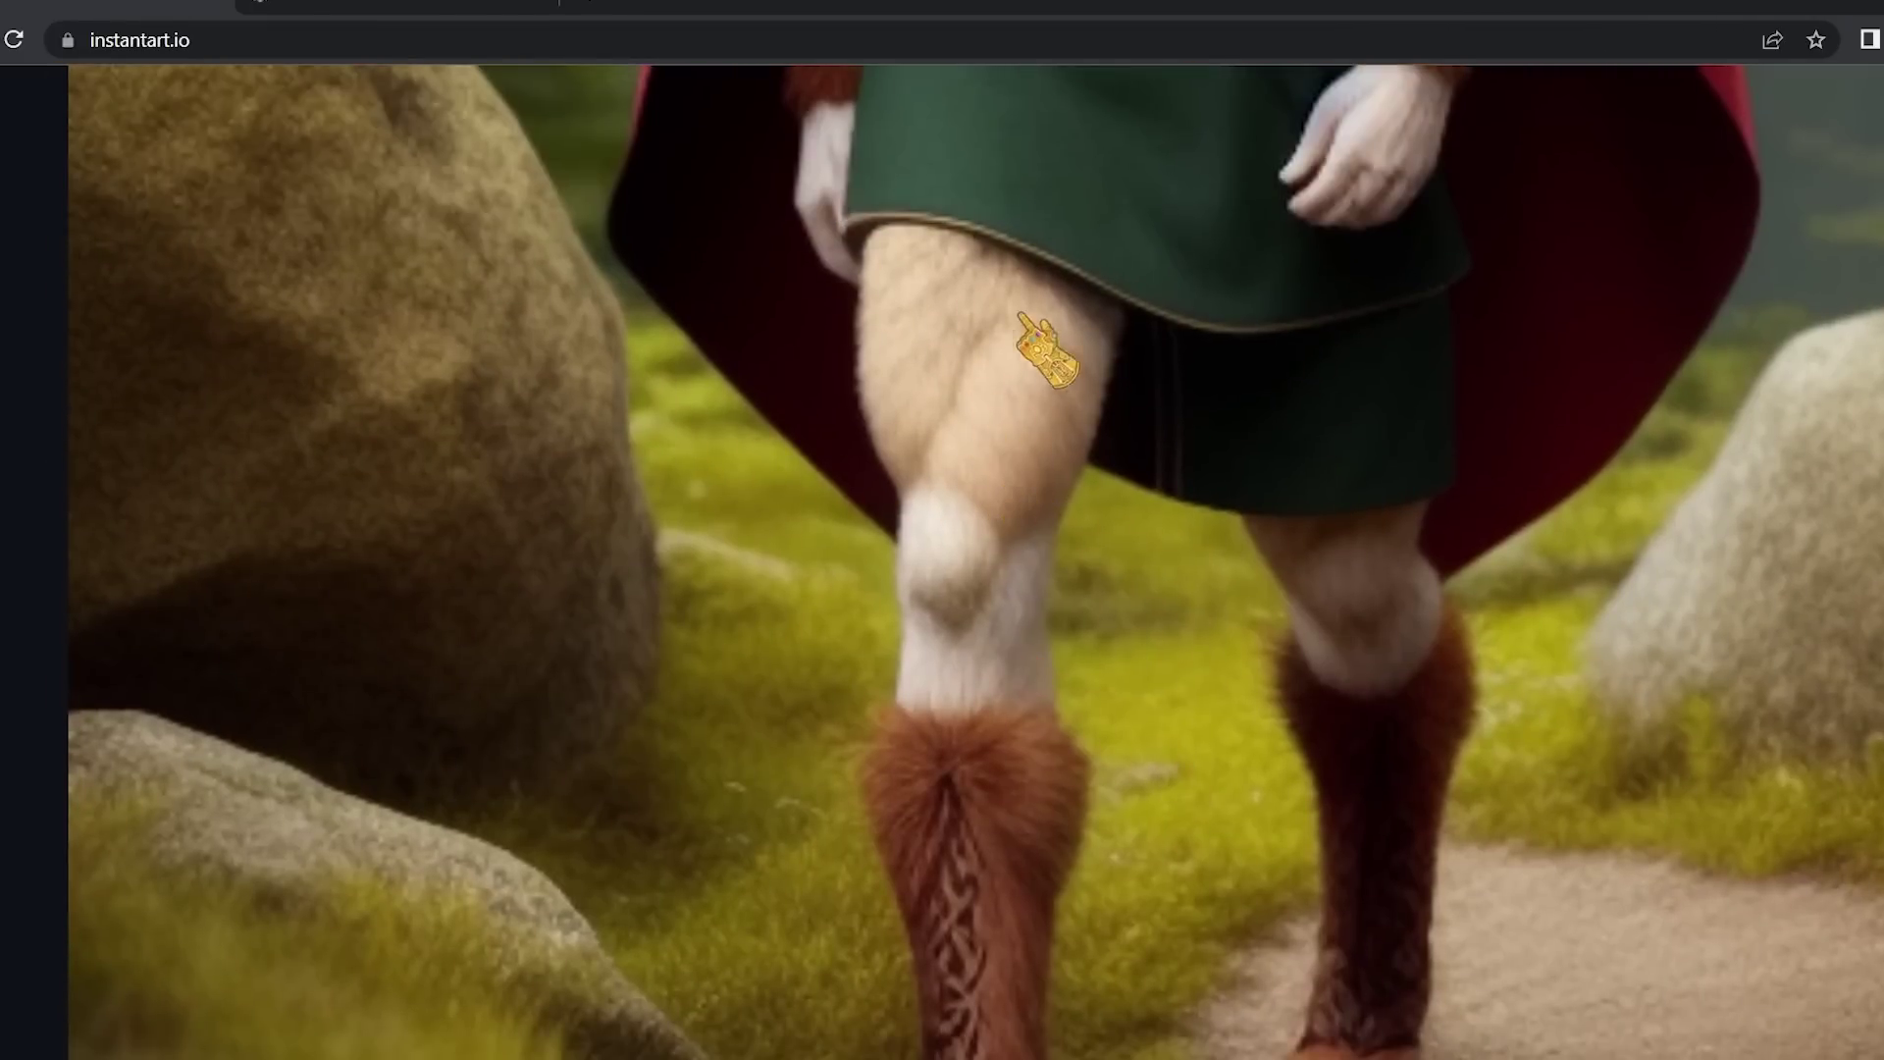
{"action": "scroll", "coordinate": [997, 778], "scroll_direction": "down", "scroll_amount": 3}
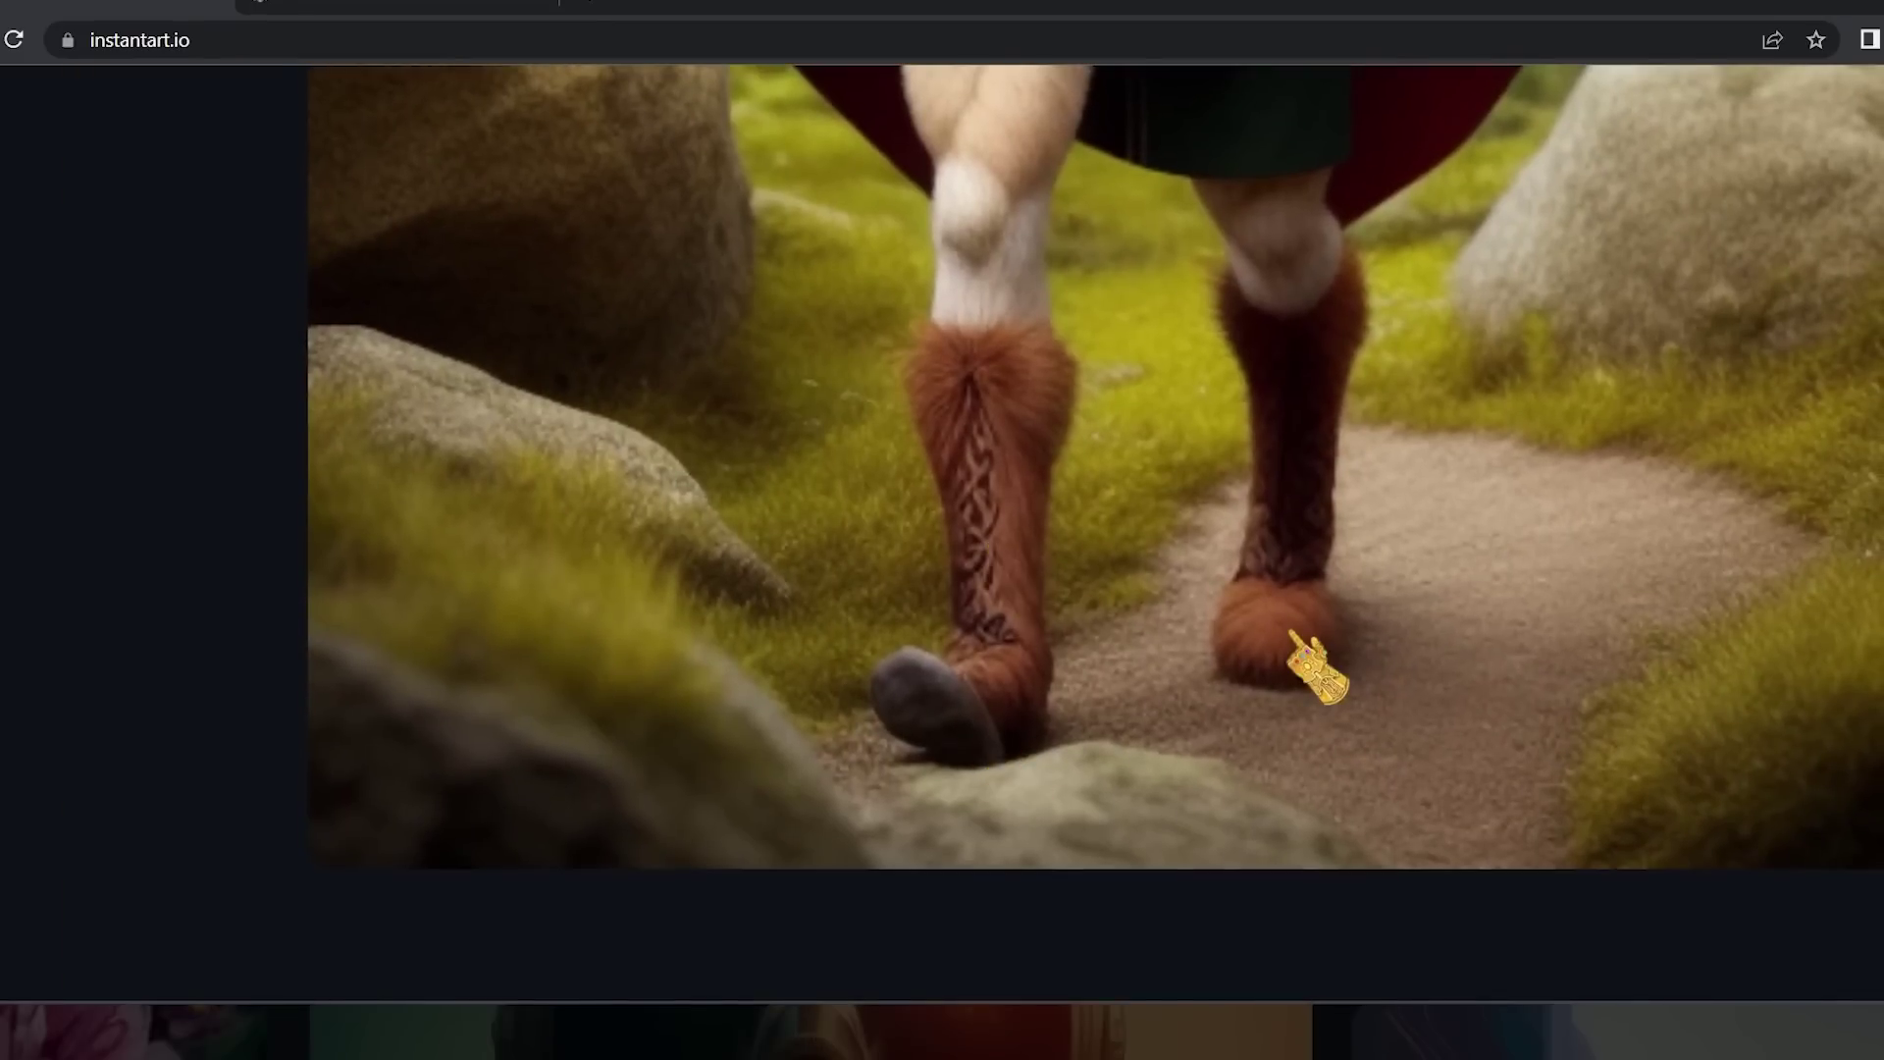
{"action": "scroll", "coordinate": [1165, 585], "scroll_direction": "up", "scroll_amount": 1}
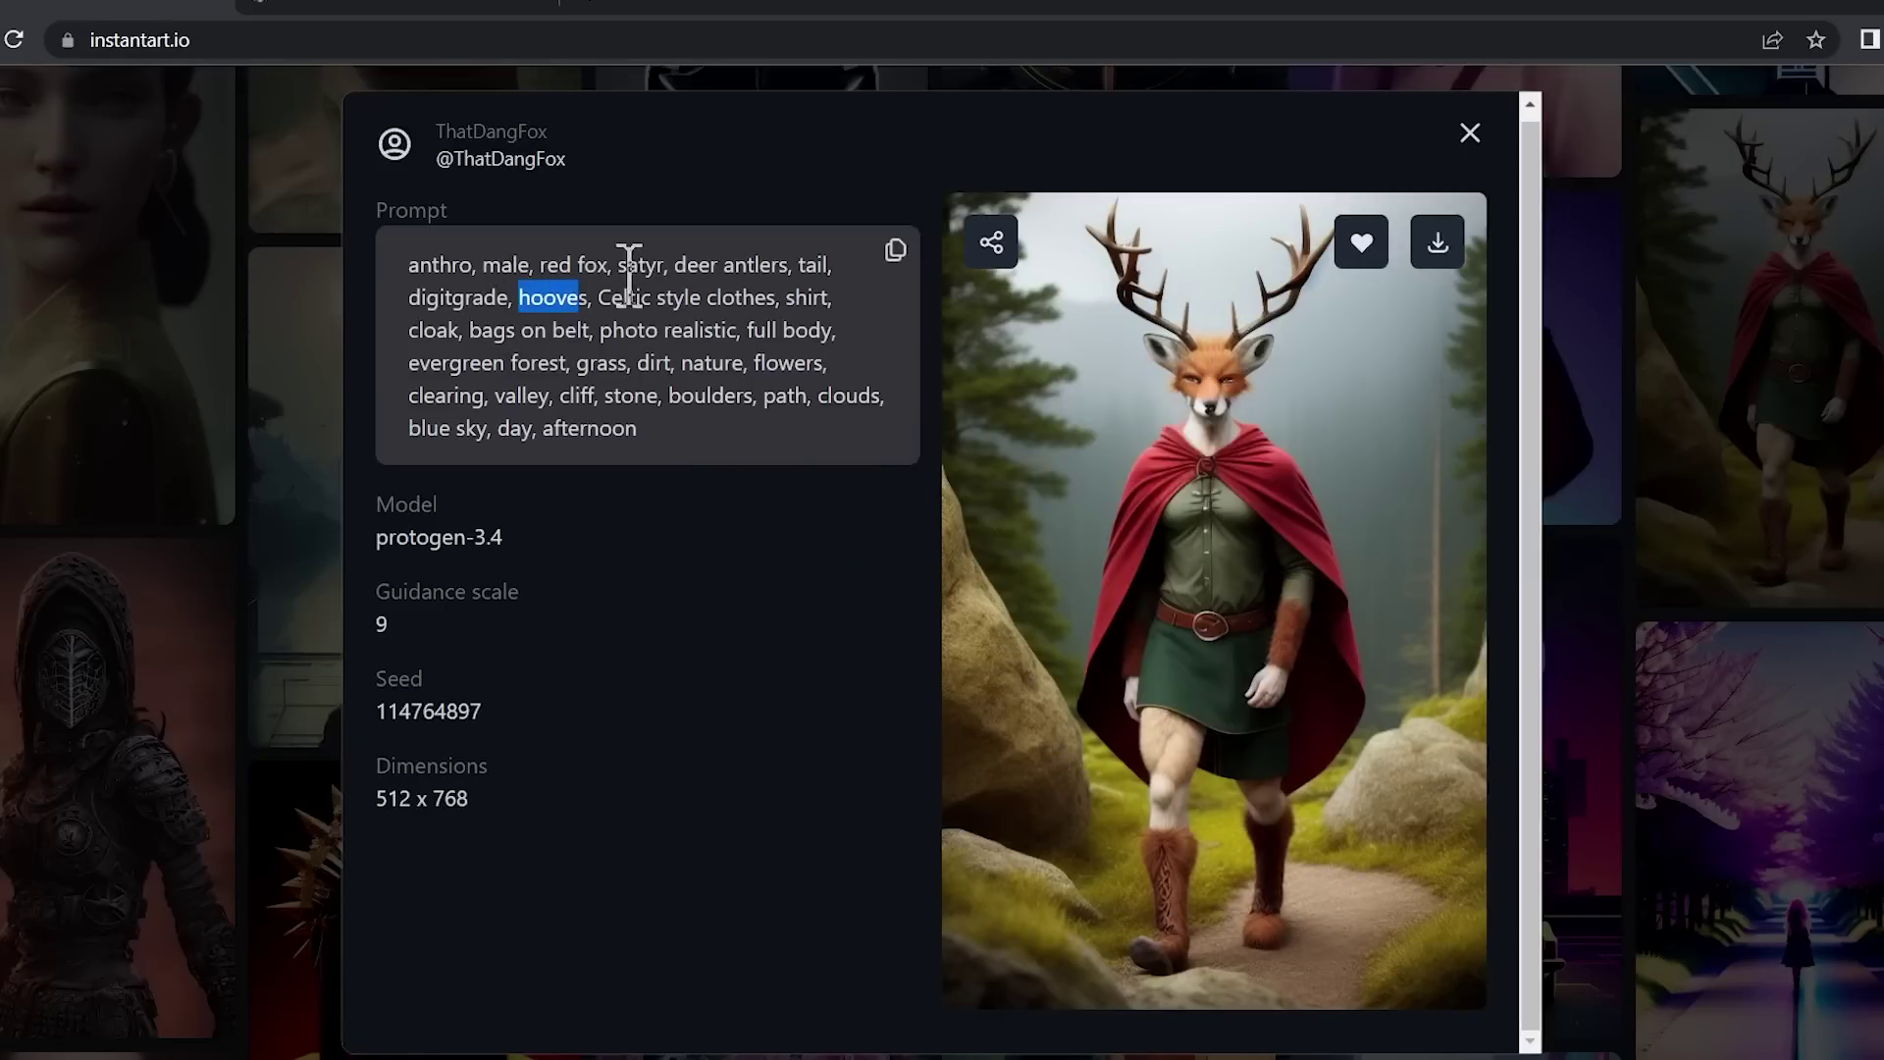
Compare the prompt phrases "bags on belt" and "full body" with the fox picture, and clear the text highlighting.
{"action": "left_click_drag", "start_coordinate": [471, 330], "coordinate": [599, 330]}
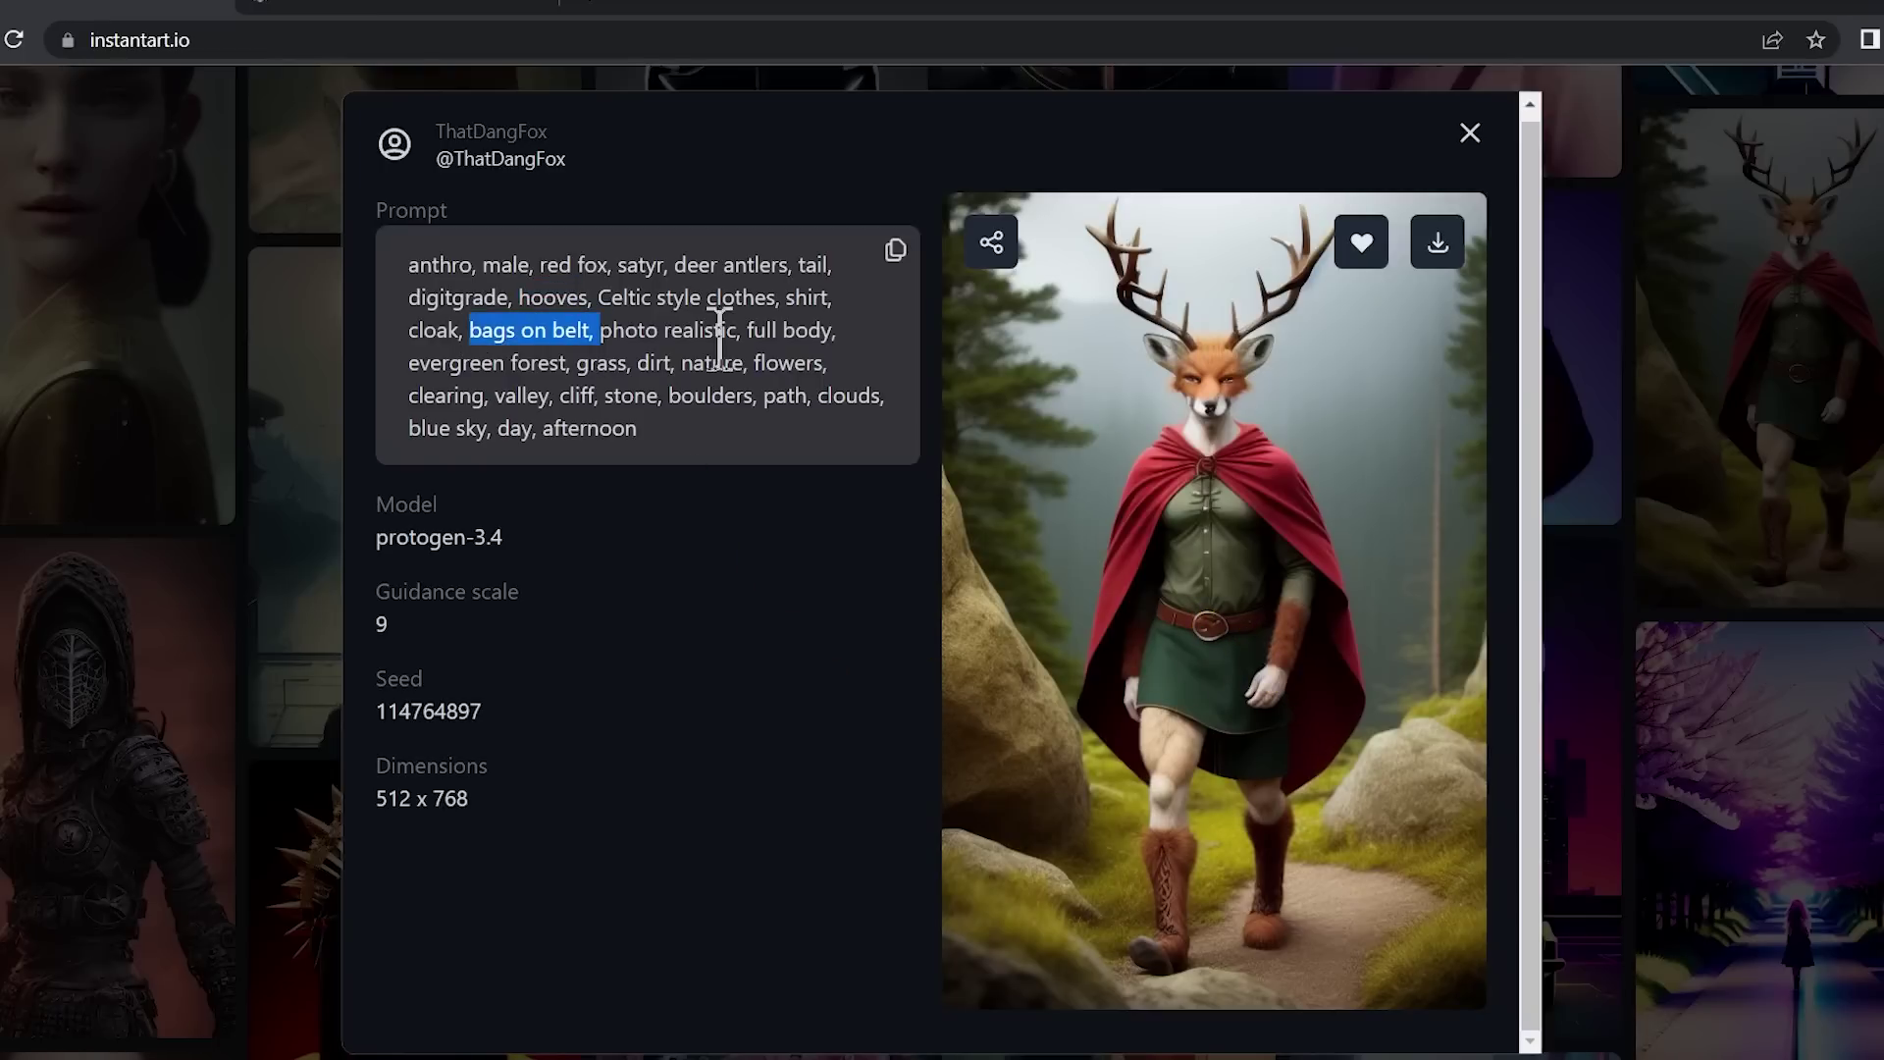
{"action": "left_click_drag", "start_coordinate": [778, 330], "coordinate": [795, 329]}
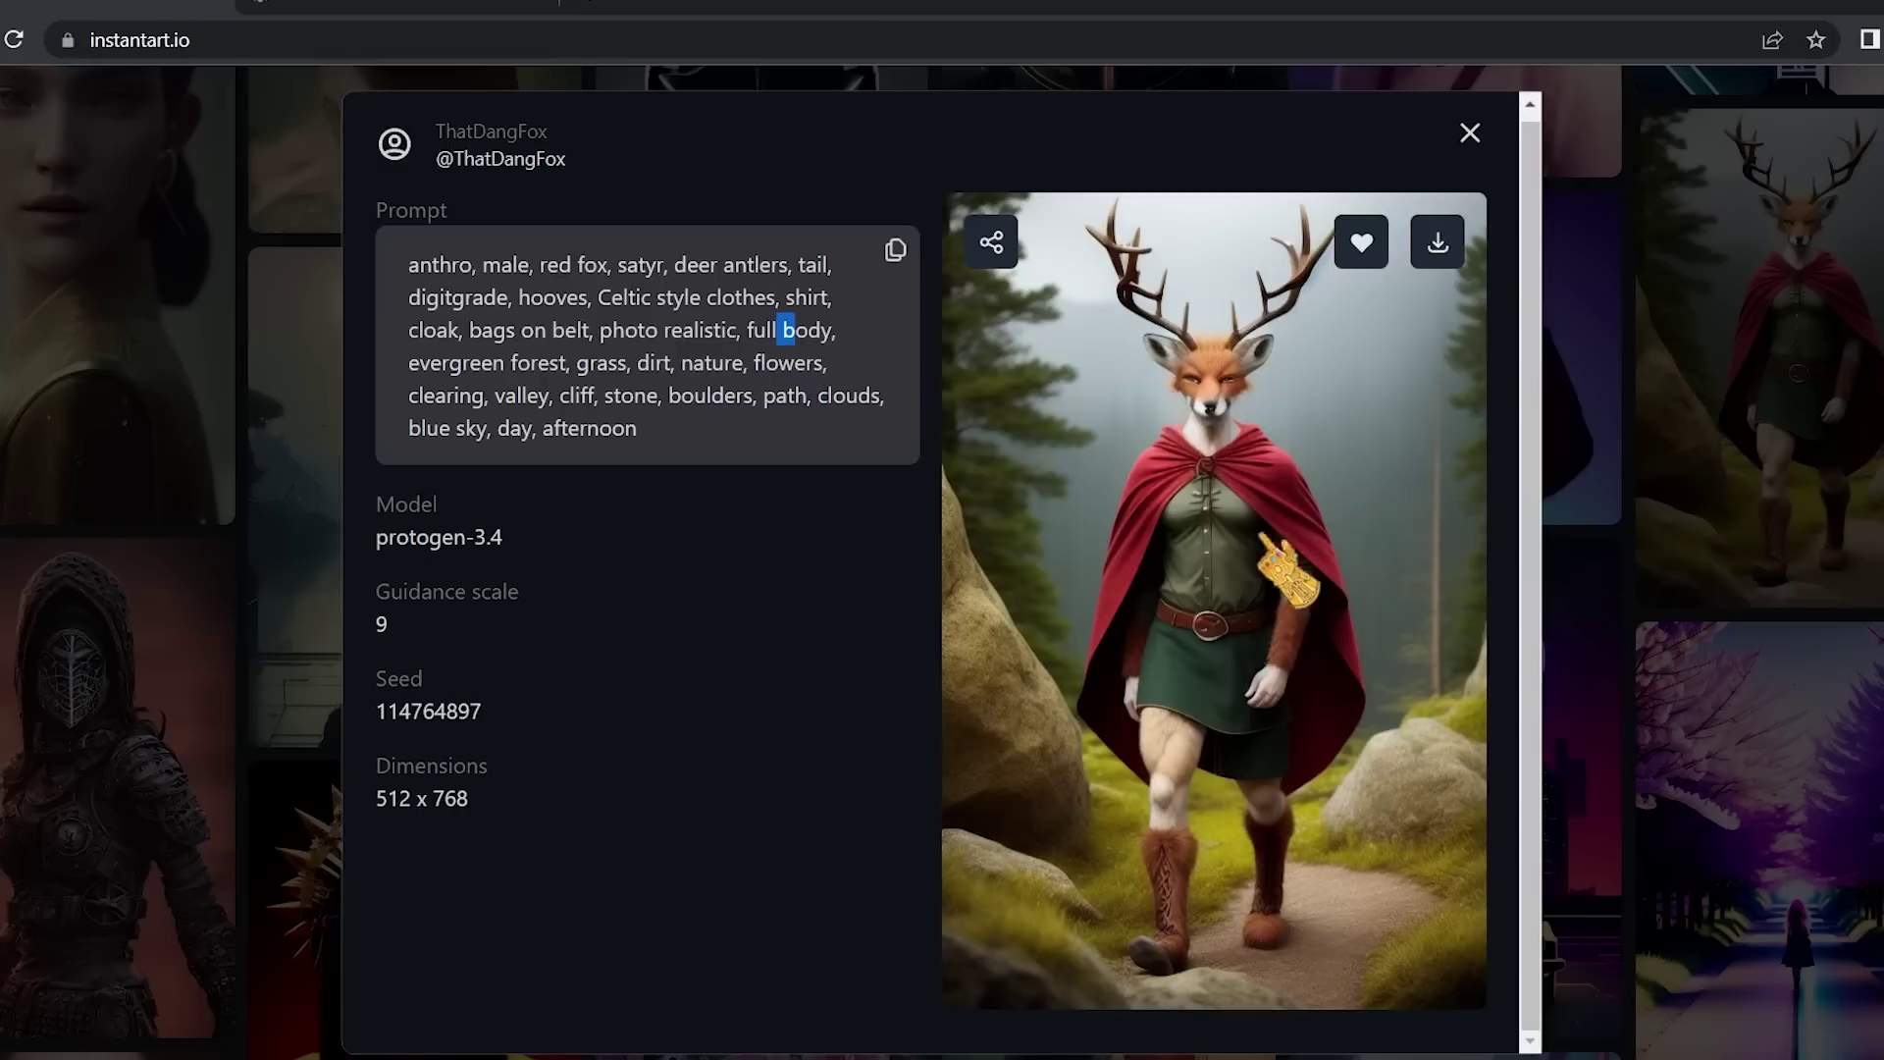
{"action": "left_click", "coordinate": [1276, 544]}
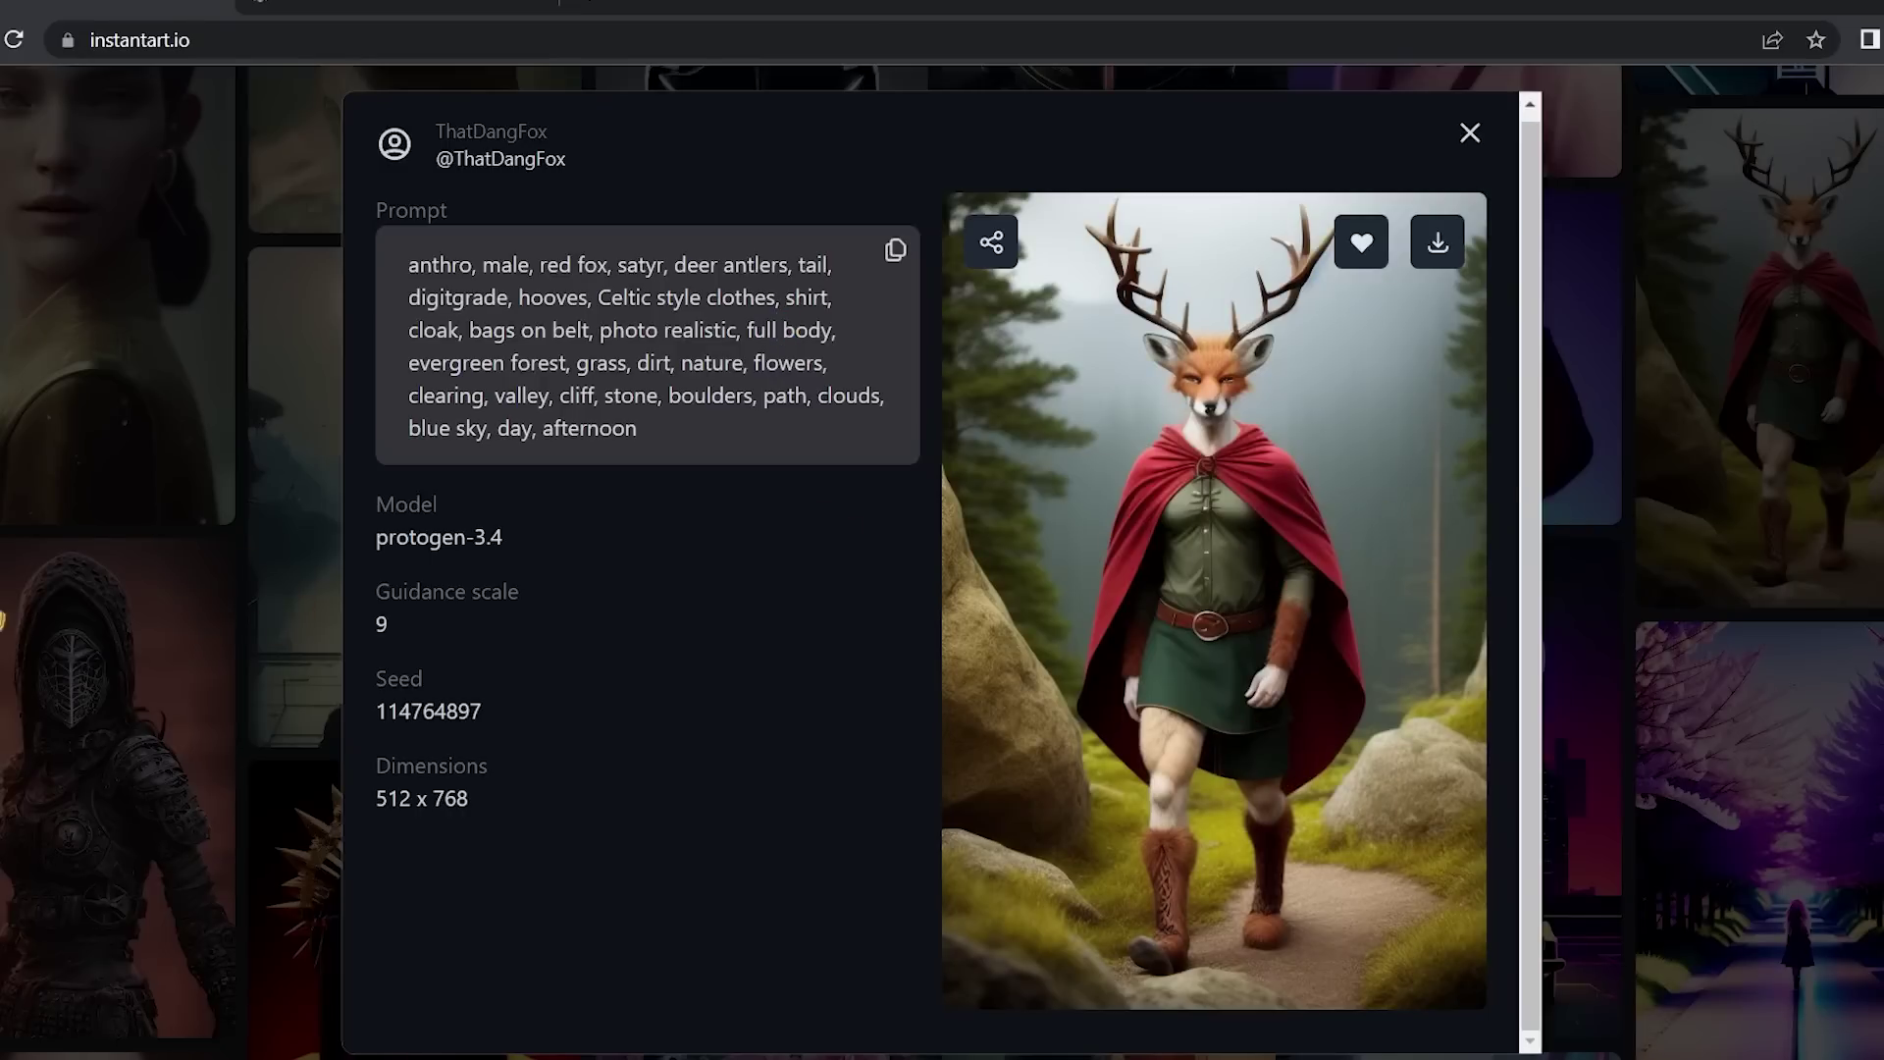
Close the fox image's details and open the gallery image of the cat knight in silver armor.
{"action": "key", "text": "Escape"}
{"action": "scroll", "coordinate": [1034, 648], "scroll_direction": "down", "scroll_amount": 4}
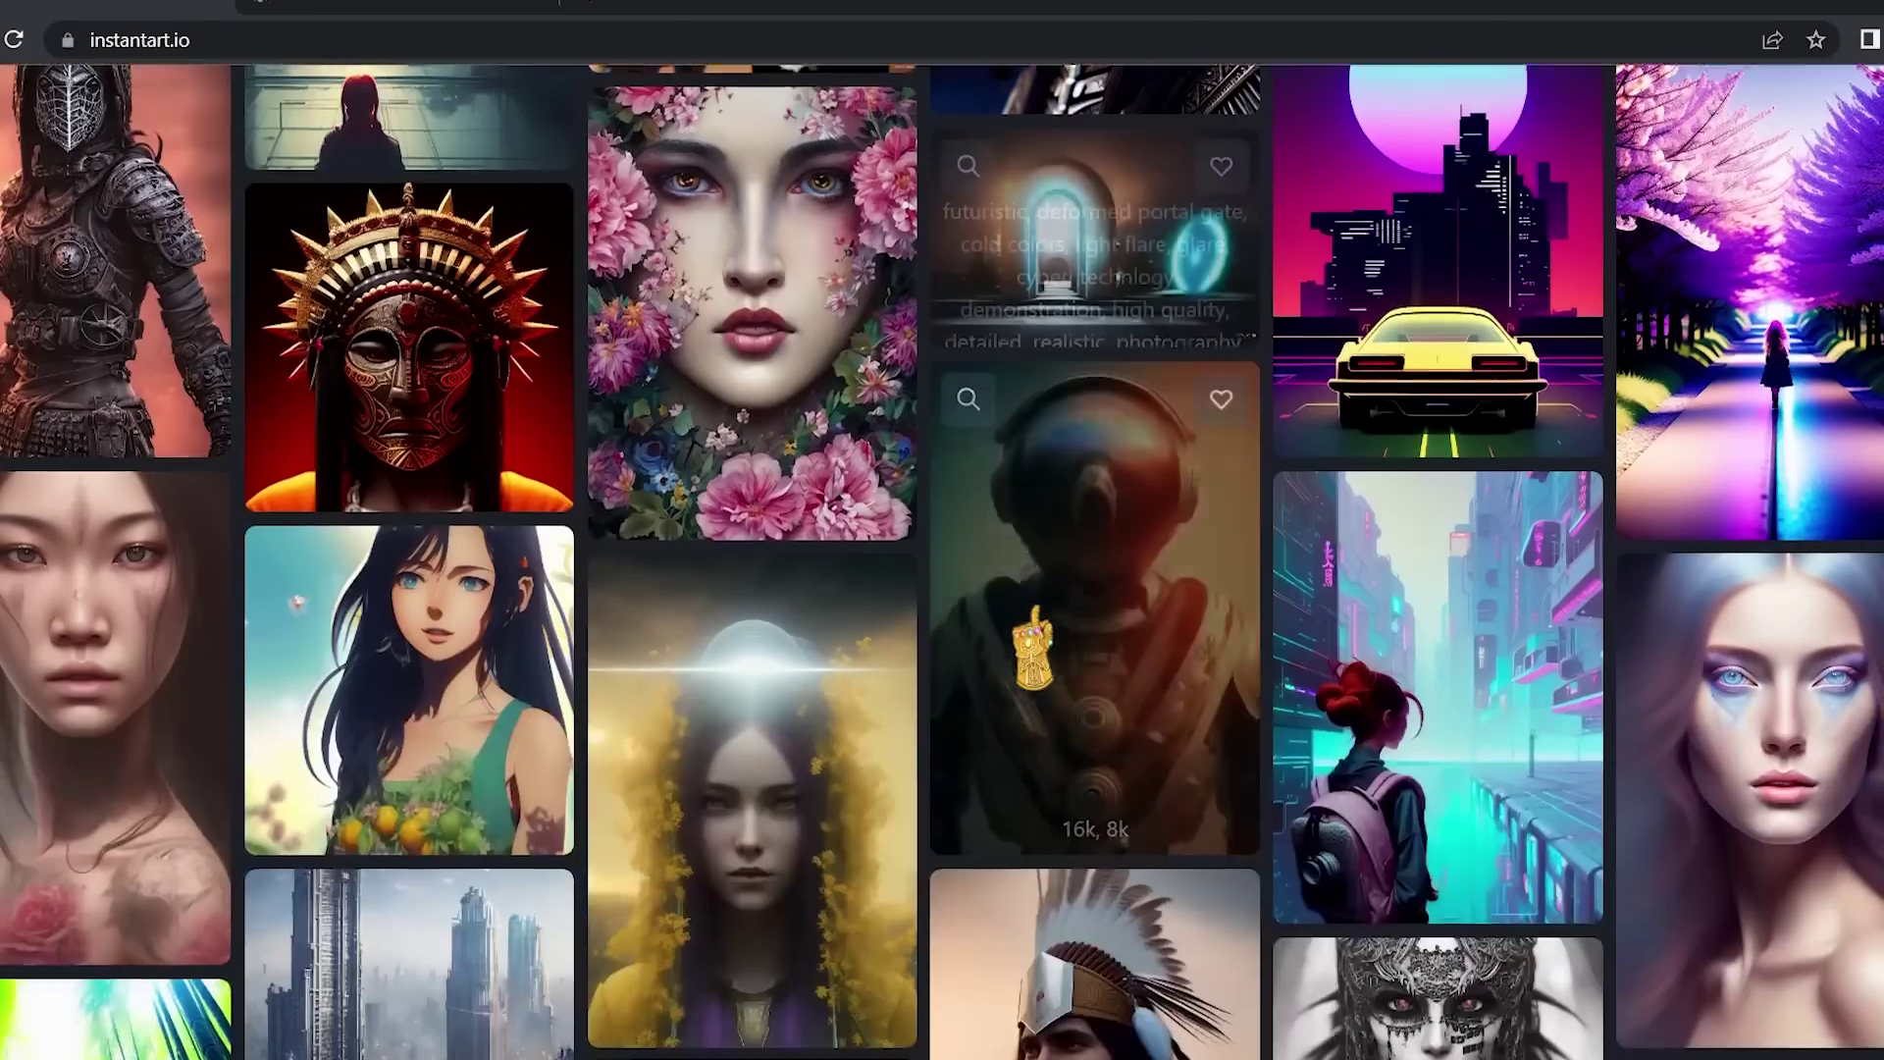
{"action": "scroll", "coordinate": [1034, 647], "scroll_direction": "up", "scroll_amount": 5}
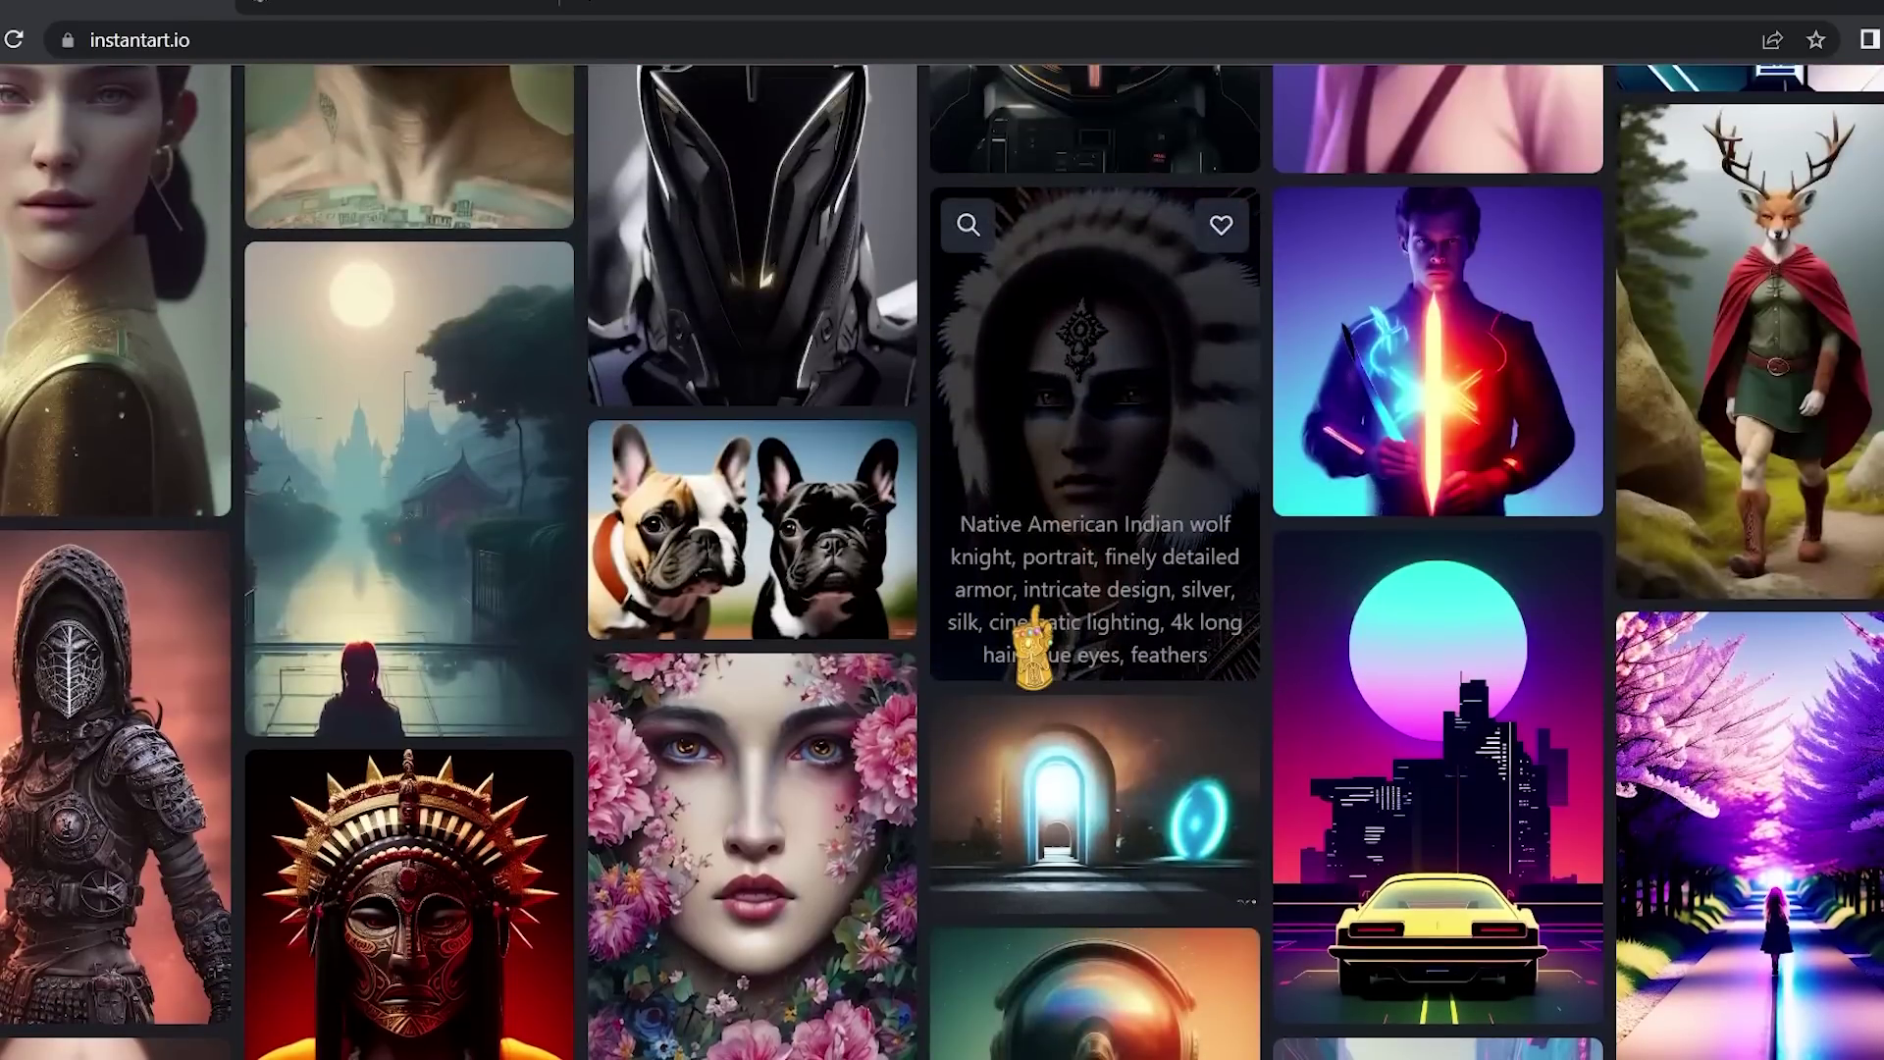
{"action": "scroll", "coordinate": [1033, 648], "scroll_direction": "up", "scroll_amount": 6}
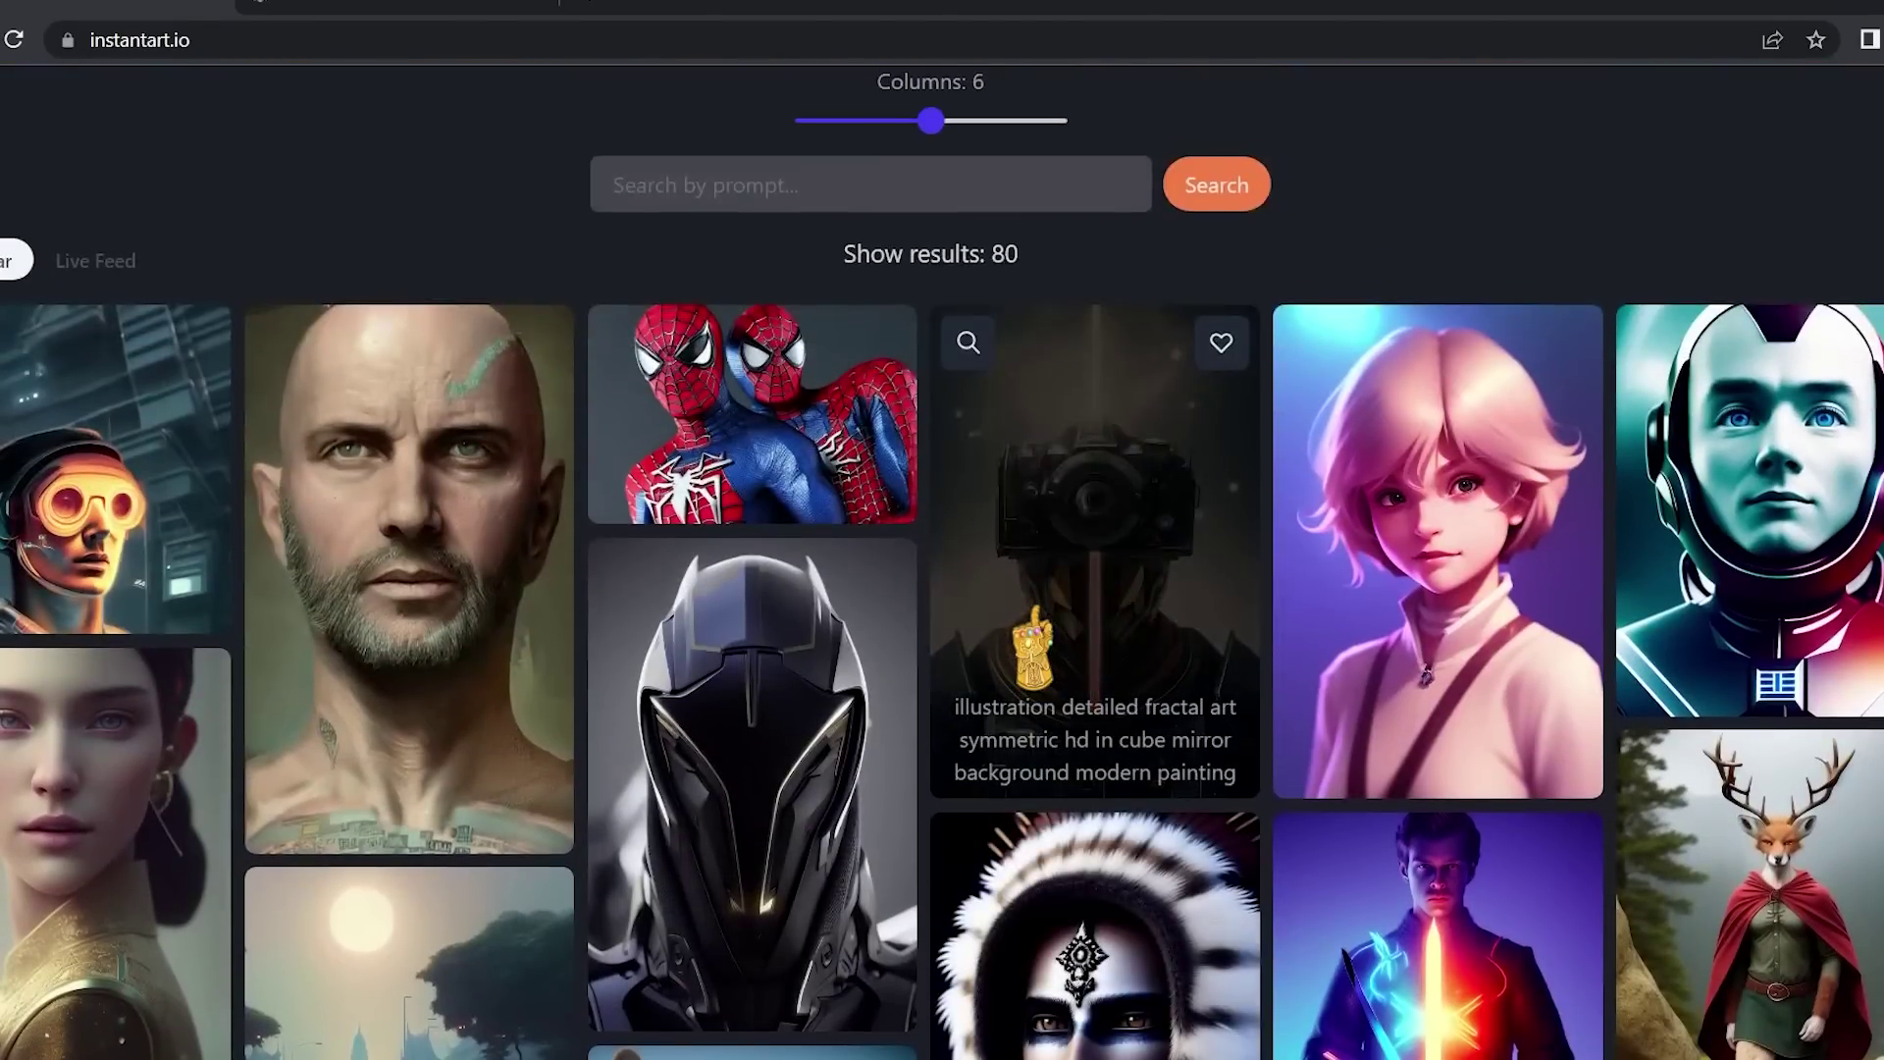
{"action": "scroll", "coordinate": [1033, 647], "scroll_direction": "down", "scroll_amount": 3}
{"action": "scroll", "coordinate": [1036, 608], "scroll_direction": "down", "scroll_amount": 12}
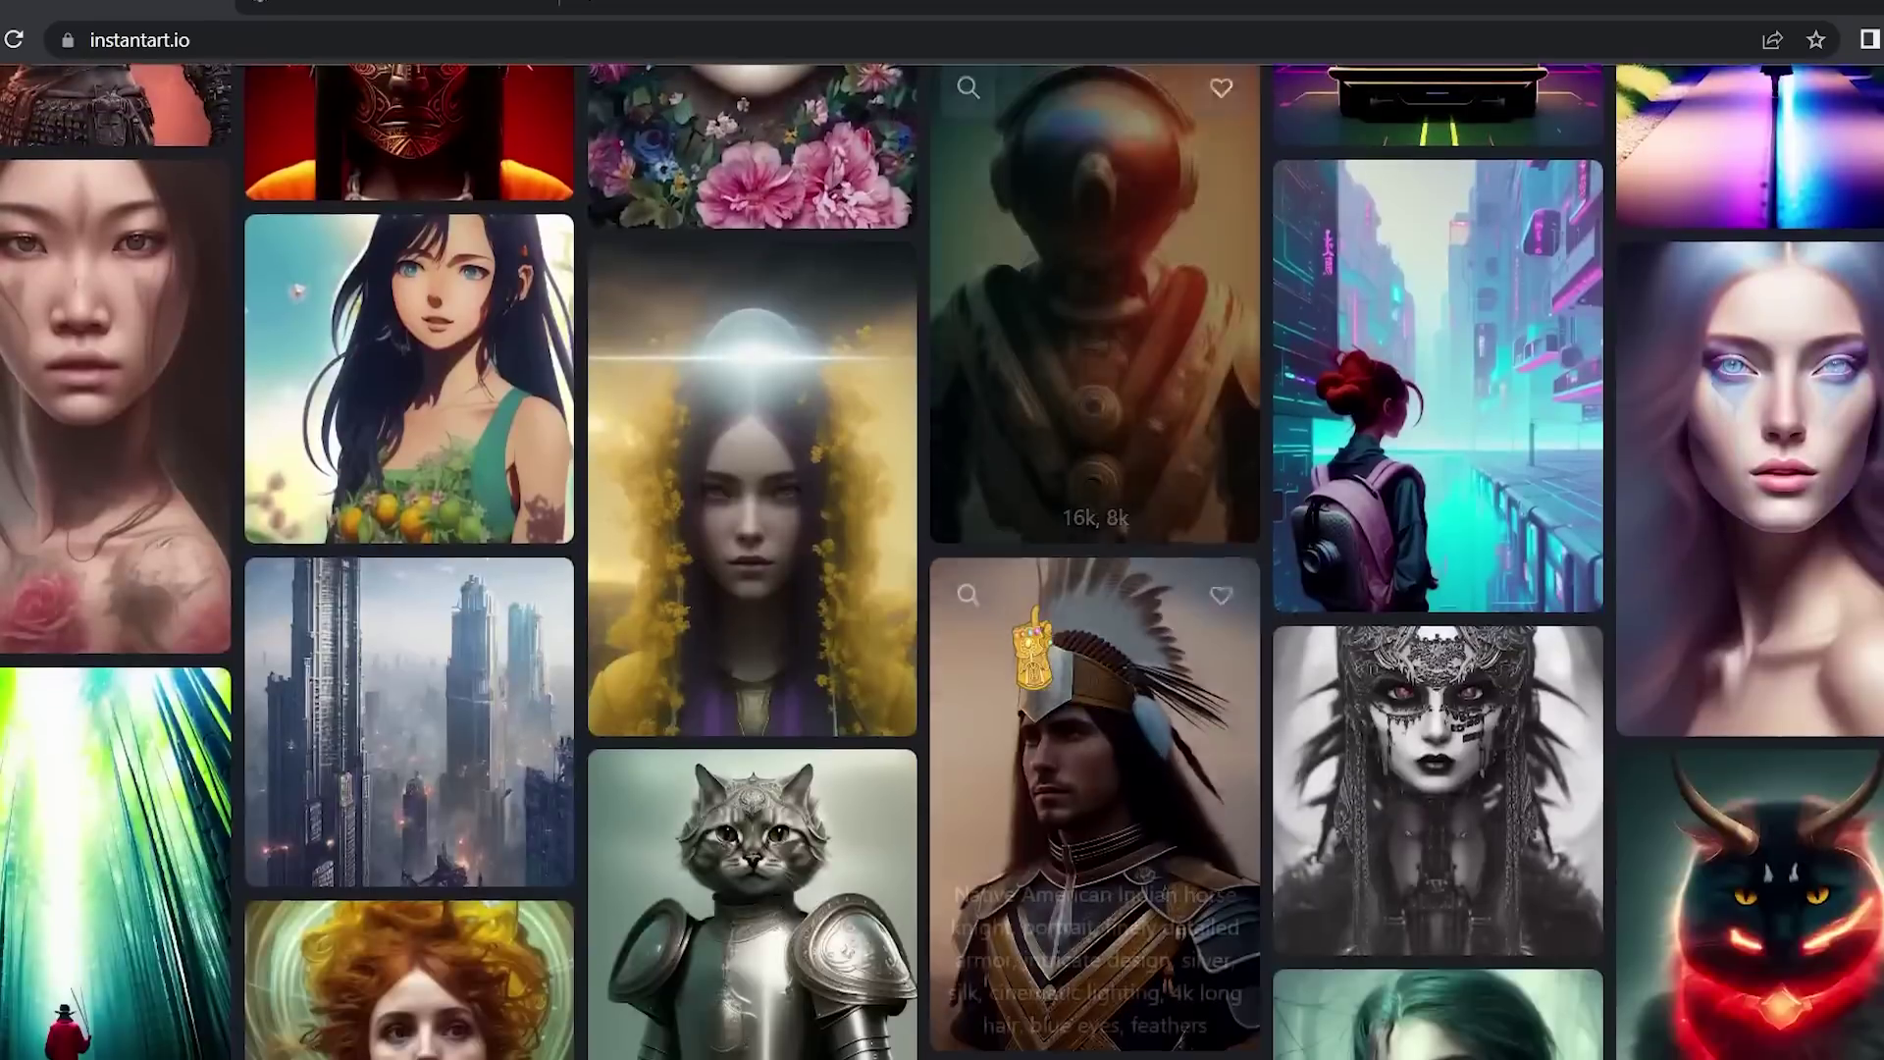
{"action": "left_click", "coordinate": [785, 596]}
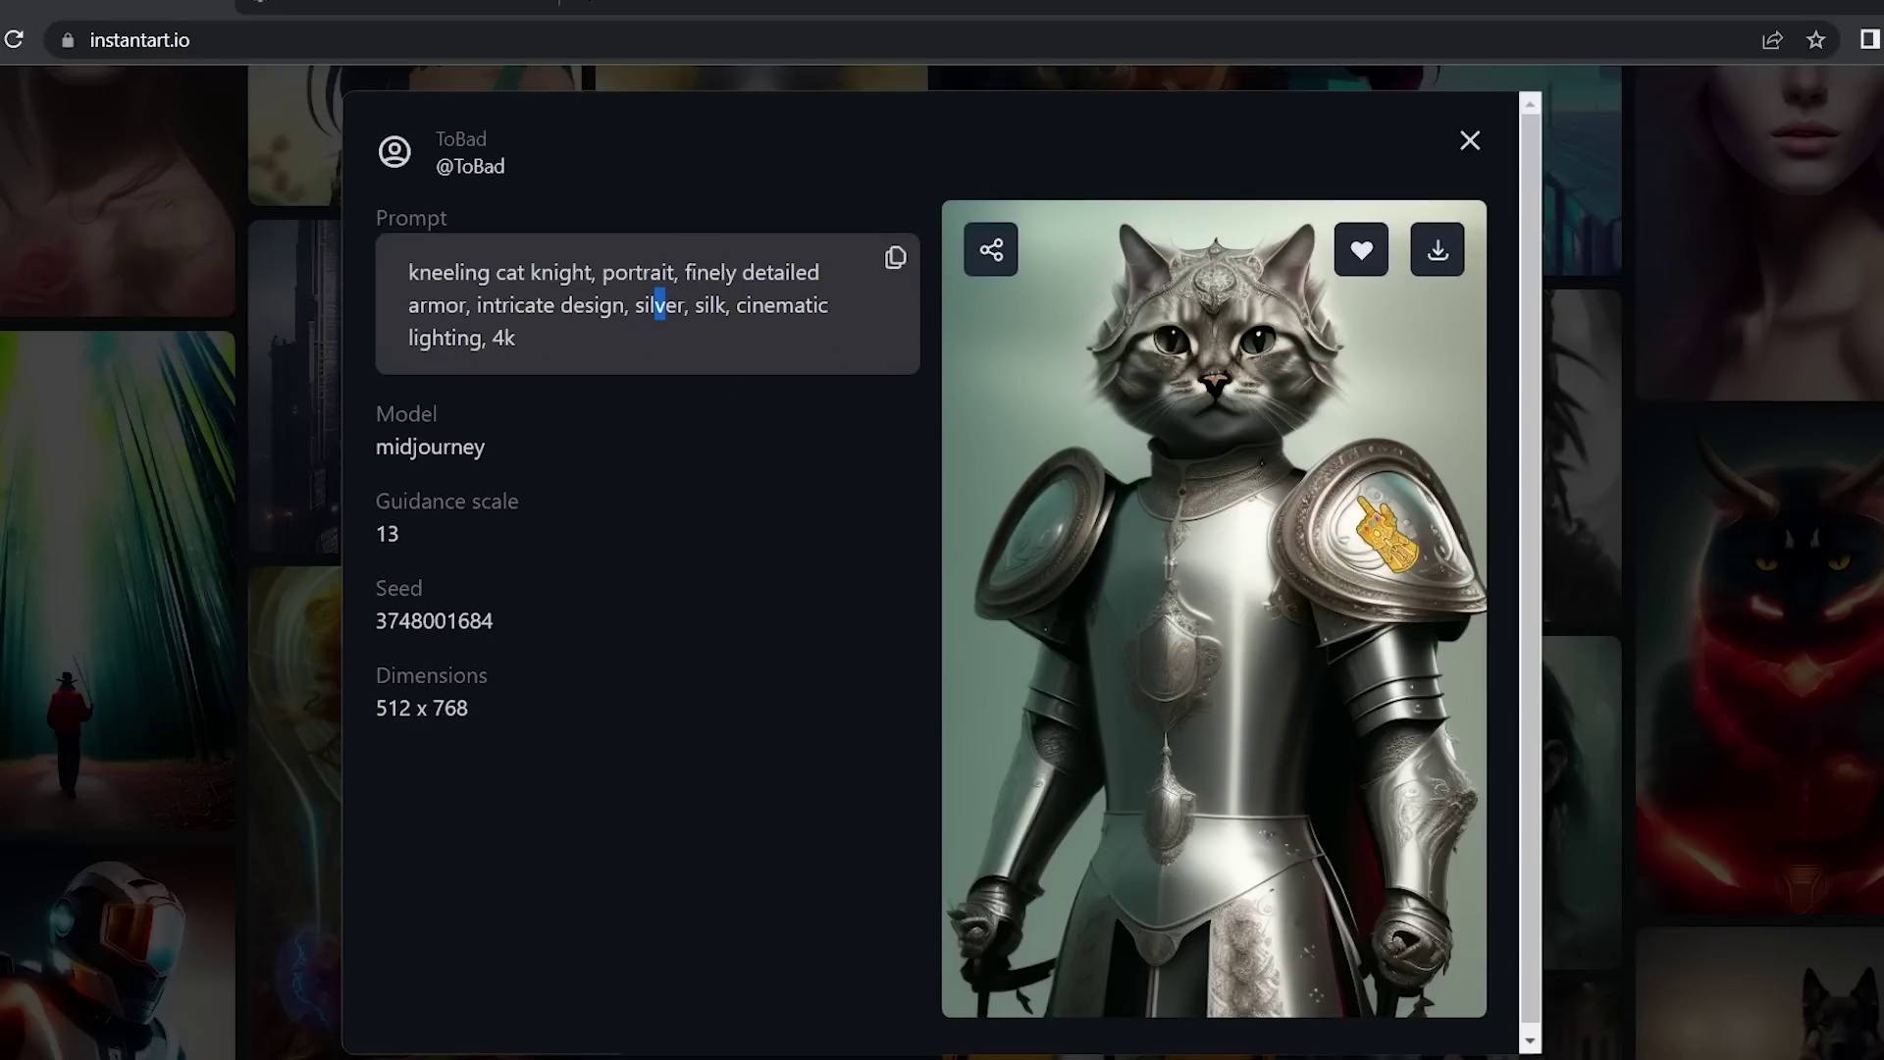
Examine the cat knight's collar, breastplate and engraved shoulder plate enlarged for fine detail.
{"action": "scroll", "coordinate": [1384, 530], "scroll_direction": "up", "scroll_amount": 10, "text": "ctrl"}
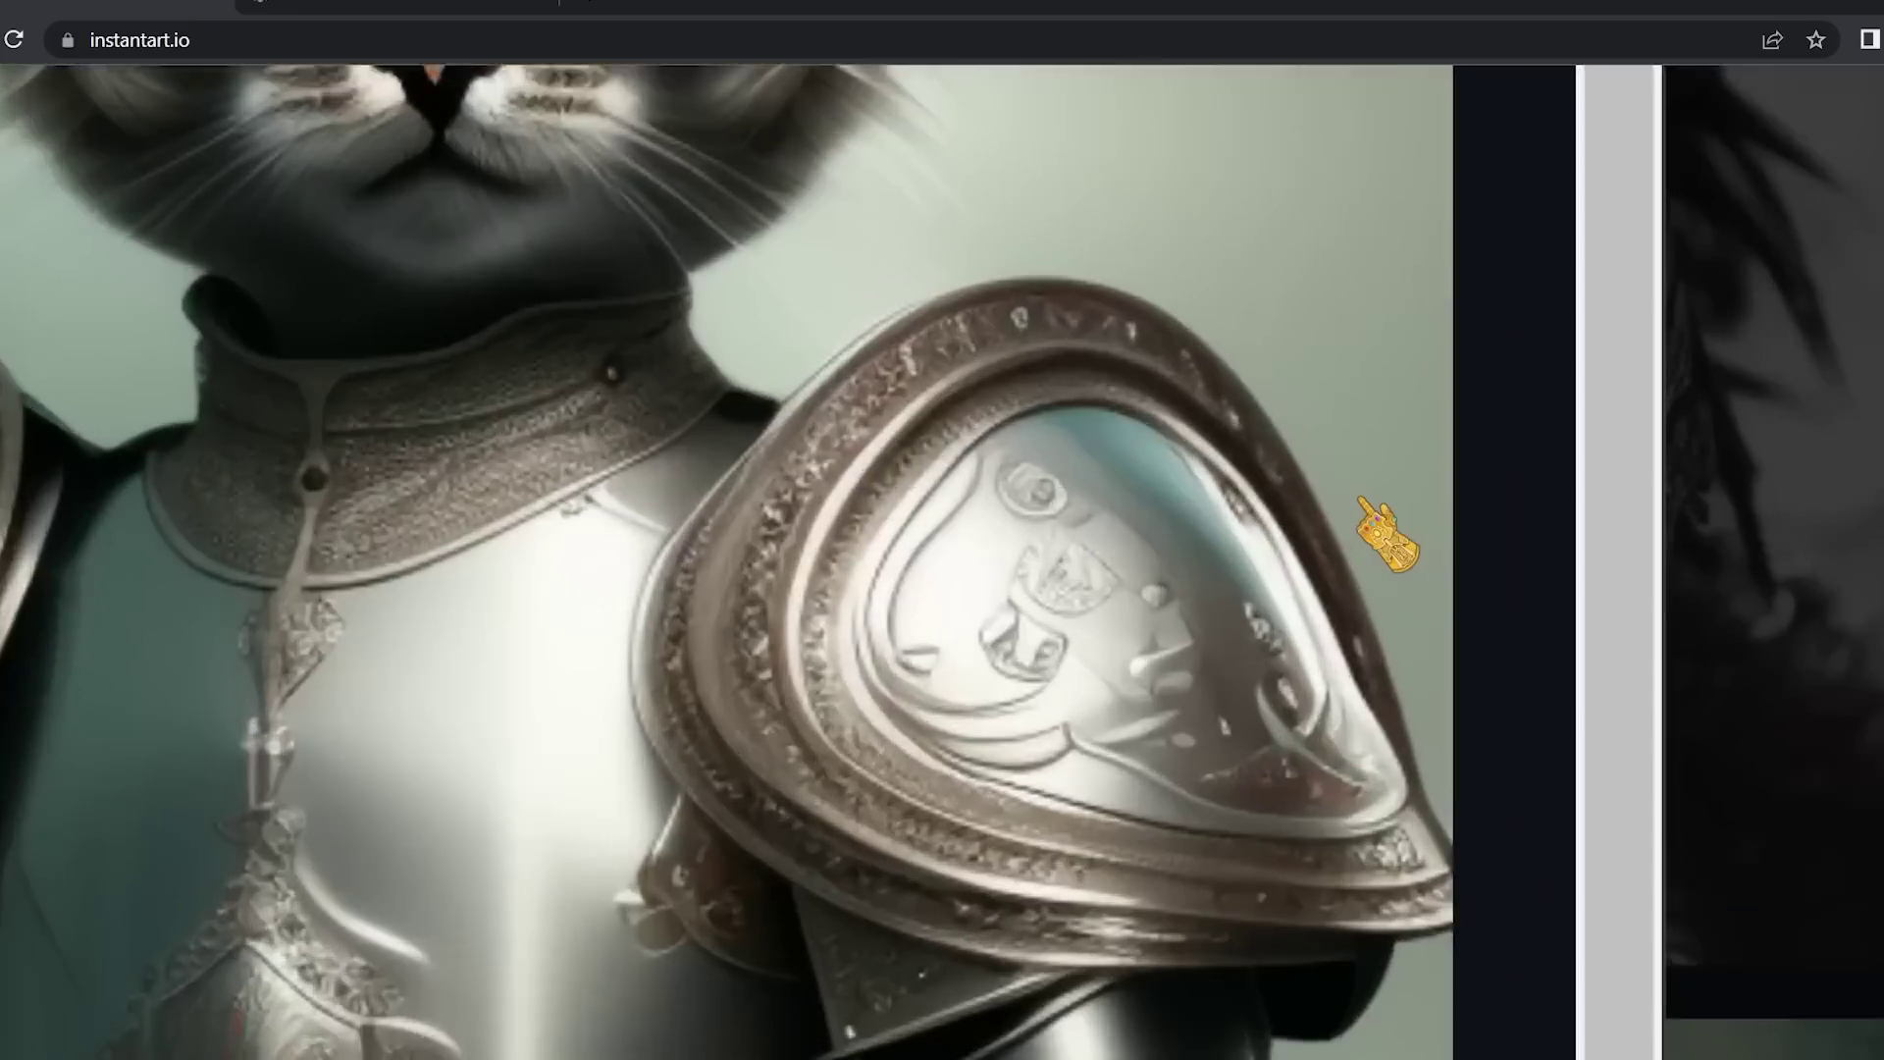
{"action": "scroll", "coordinate": [1384, 531], "scroll_direction": "down", "scroll_amount": 8, "text": "ctrl"}
{"action": "scroll", "coordinate": [1385, 531], "scroll_direction": "up", "scroll_amount": 5, "text": "ctrl"}
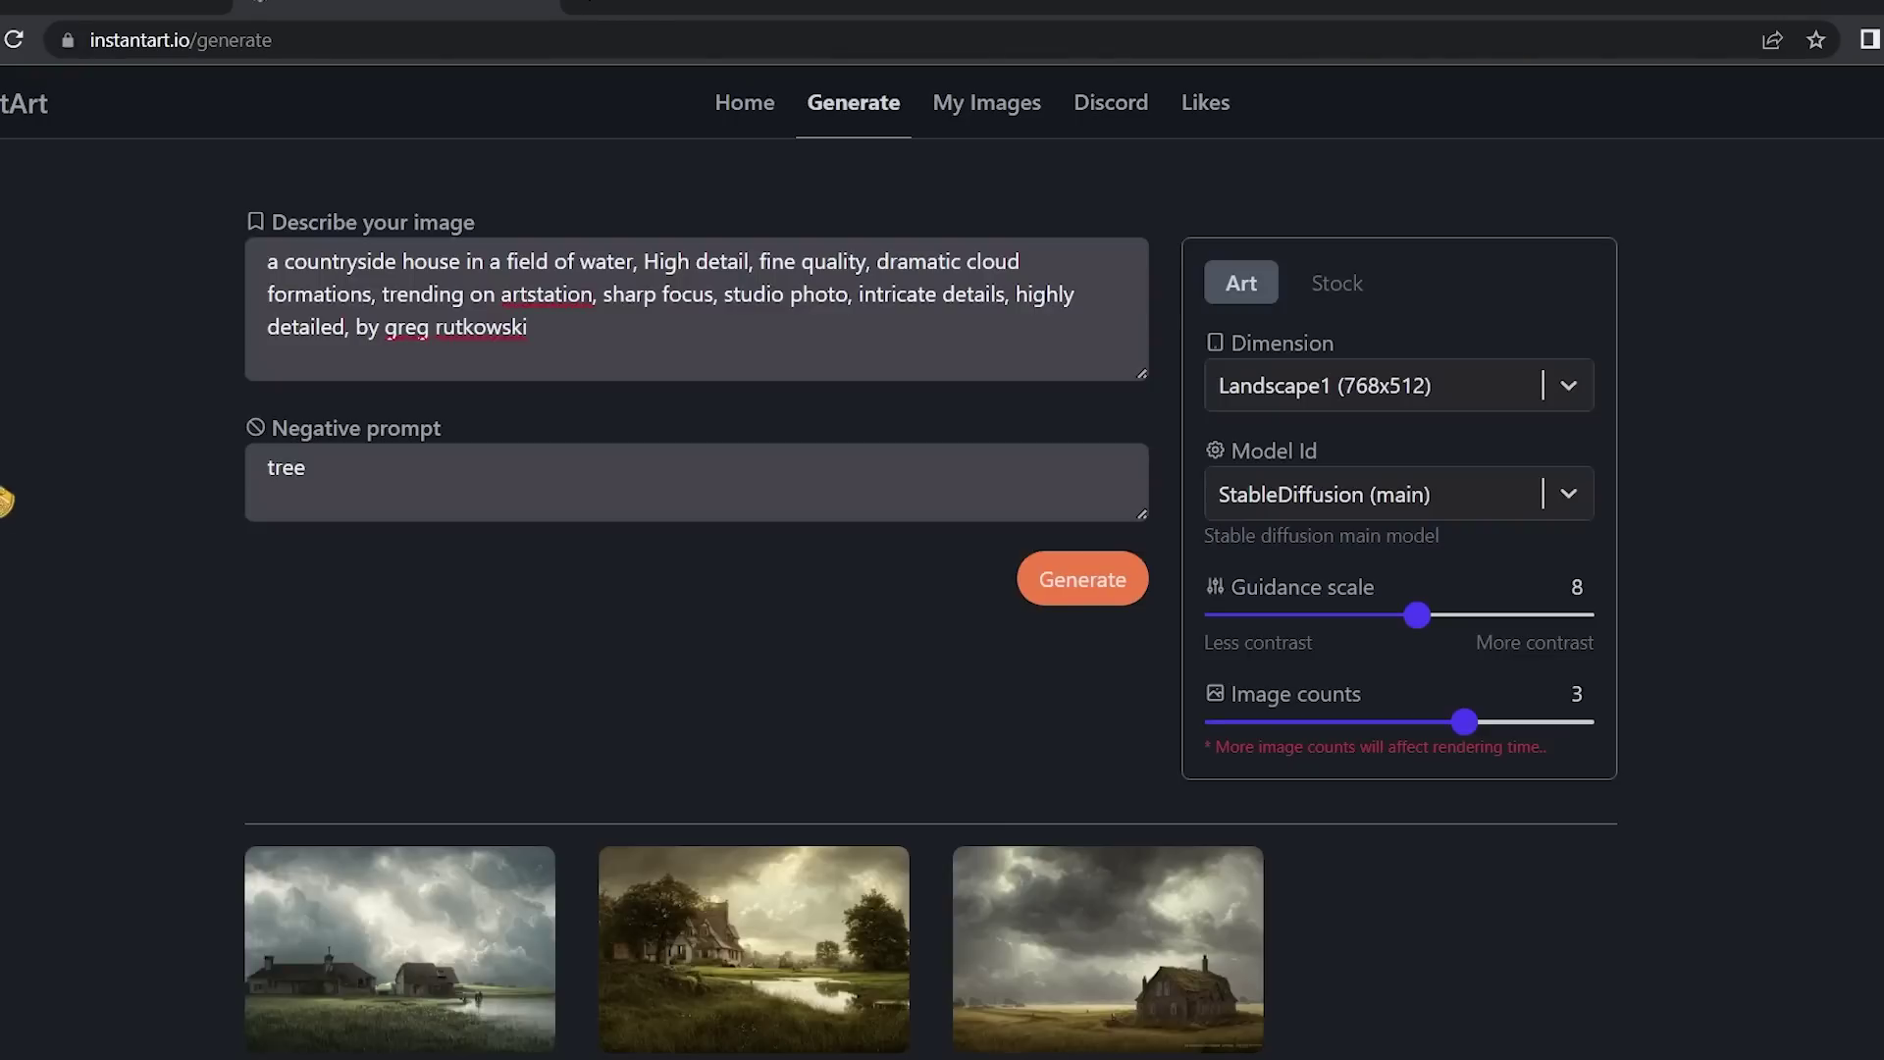
View the details of the first generated countryside house image below the generation form, and close them.
{"action": "scroll", "coordinate": [8, 502], "scroll_direction": "down", "scroll_amount": 1}
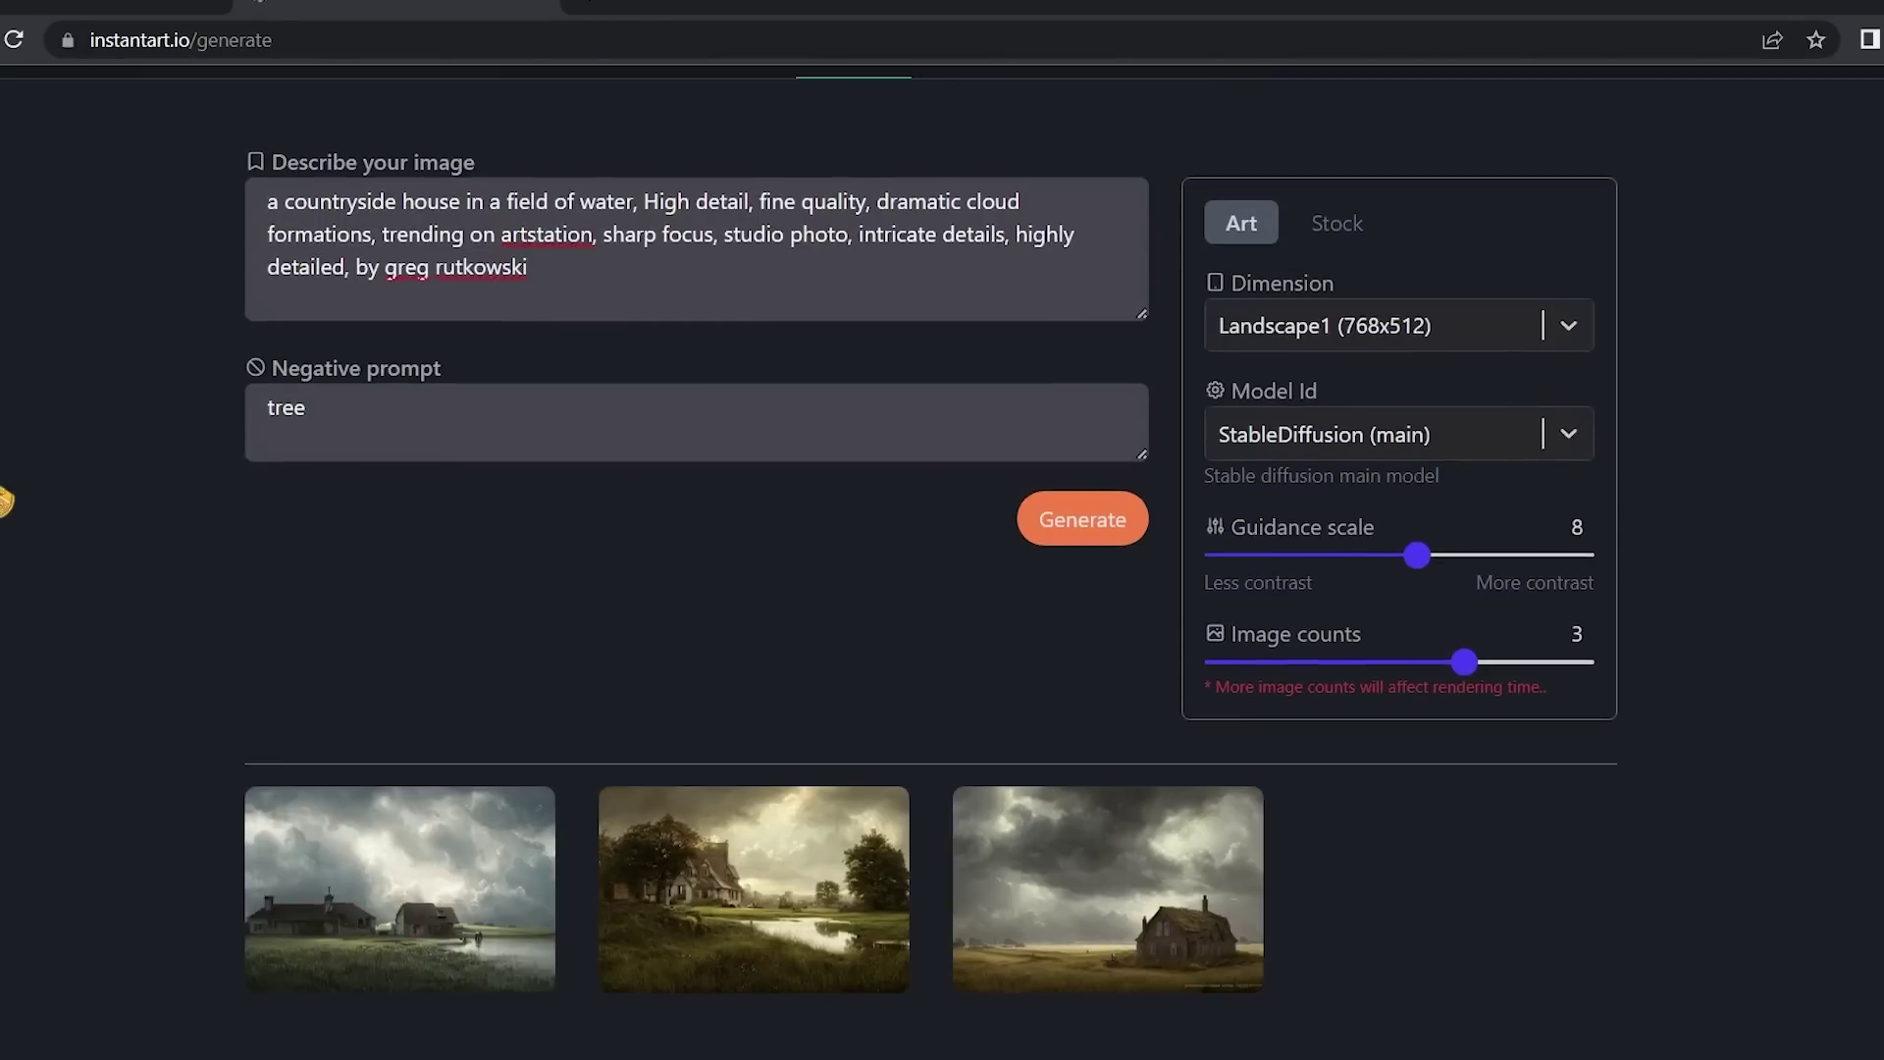
{"action": "left_click", "coordinate": [325, 942]}
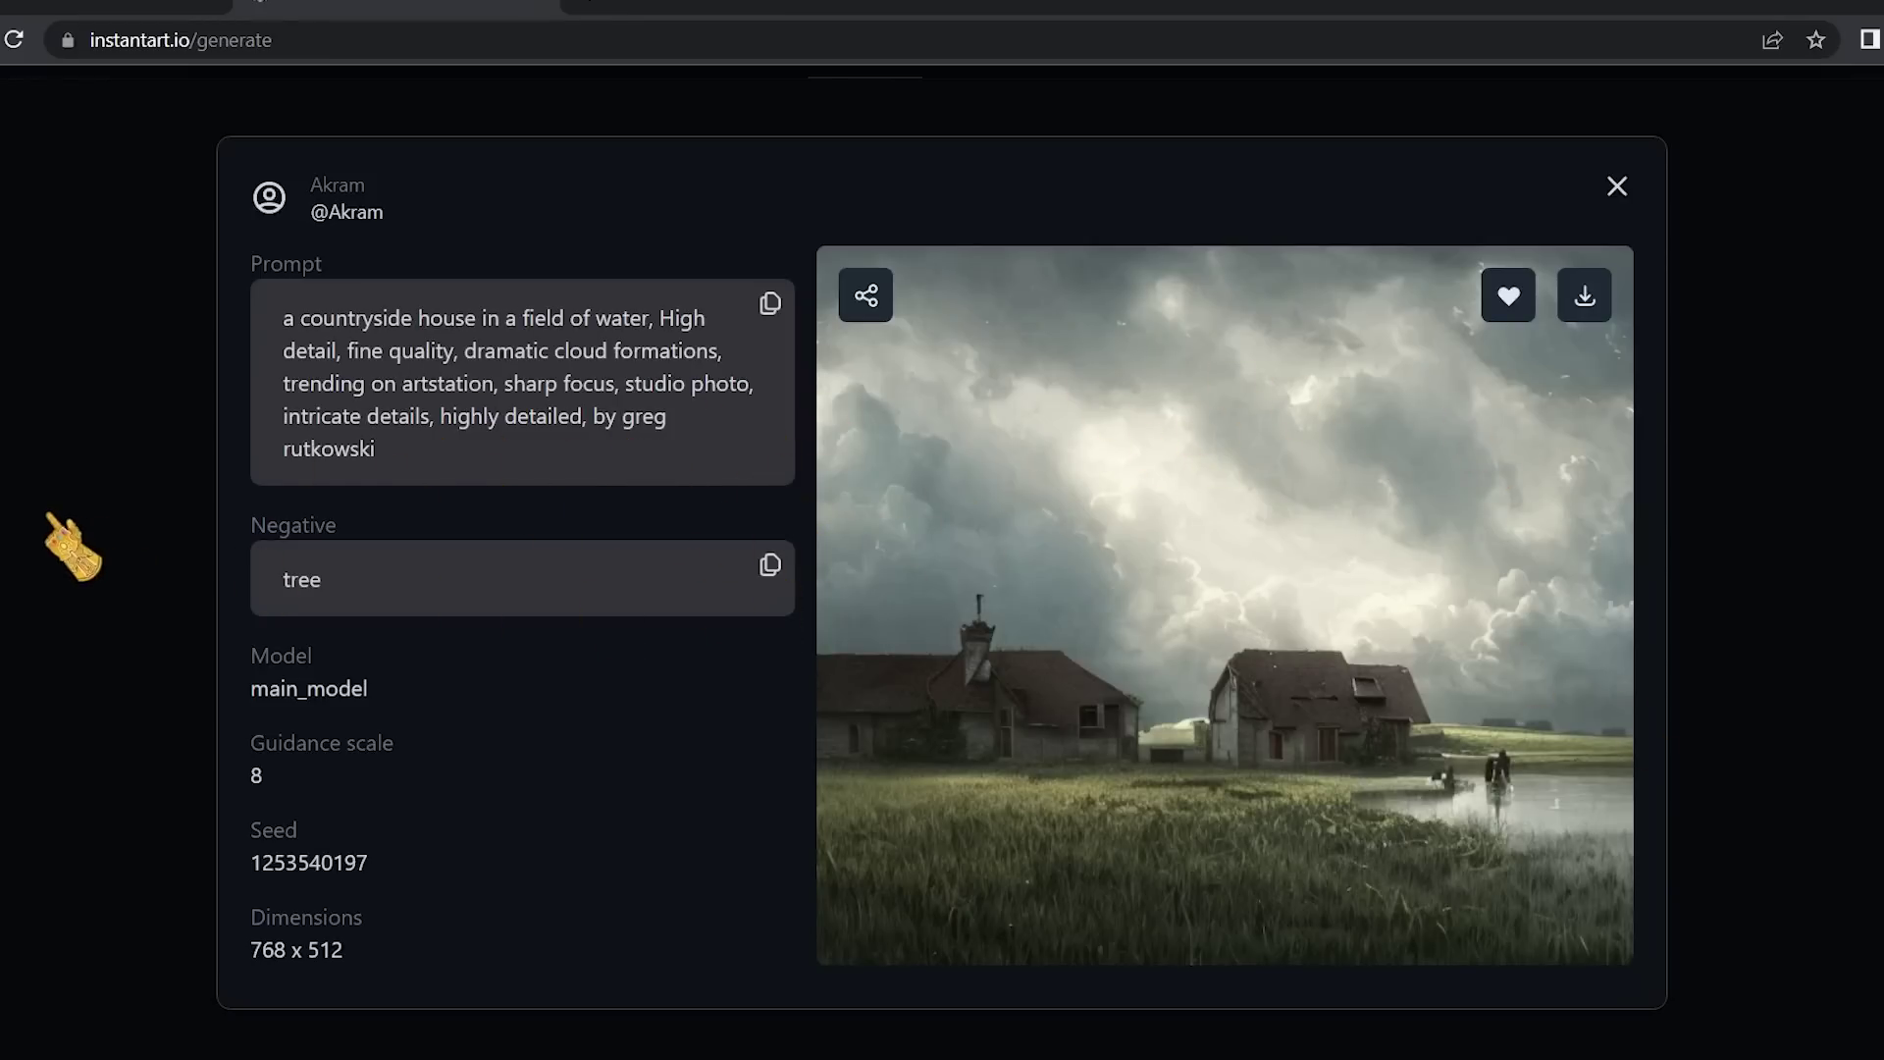
{"action": "left_click", "coordinate": [73, 548]}
Check the second countryside house image against the negative prompt "tree", close it and open the third image.
{"action": "left_click", "coordinate": [835, 901]}
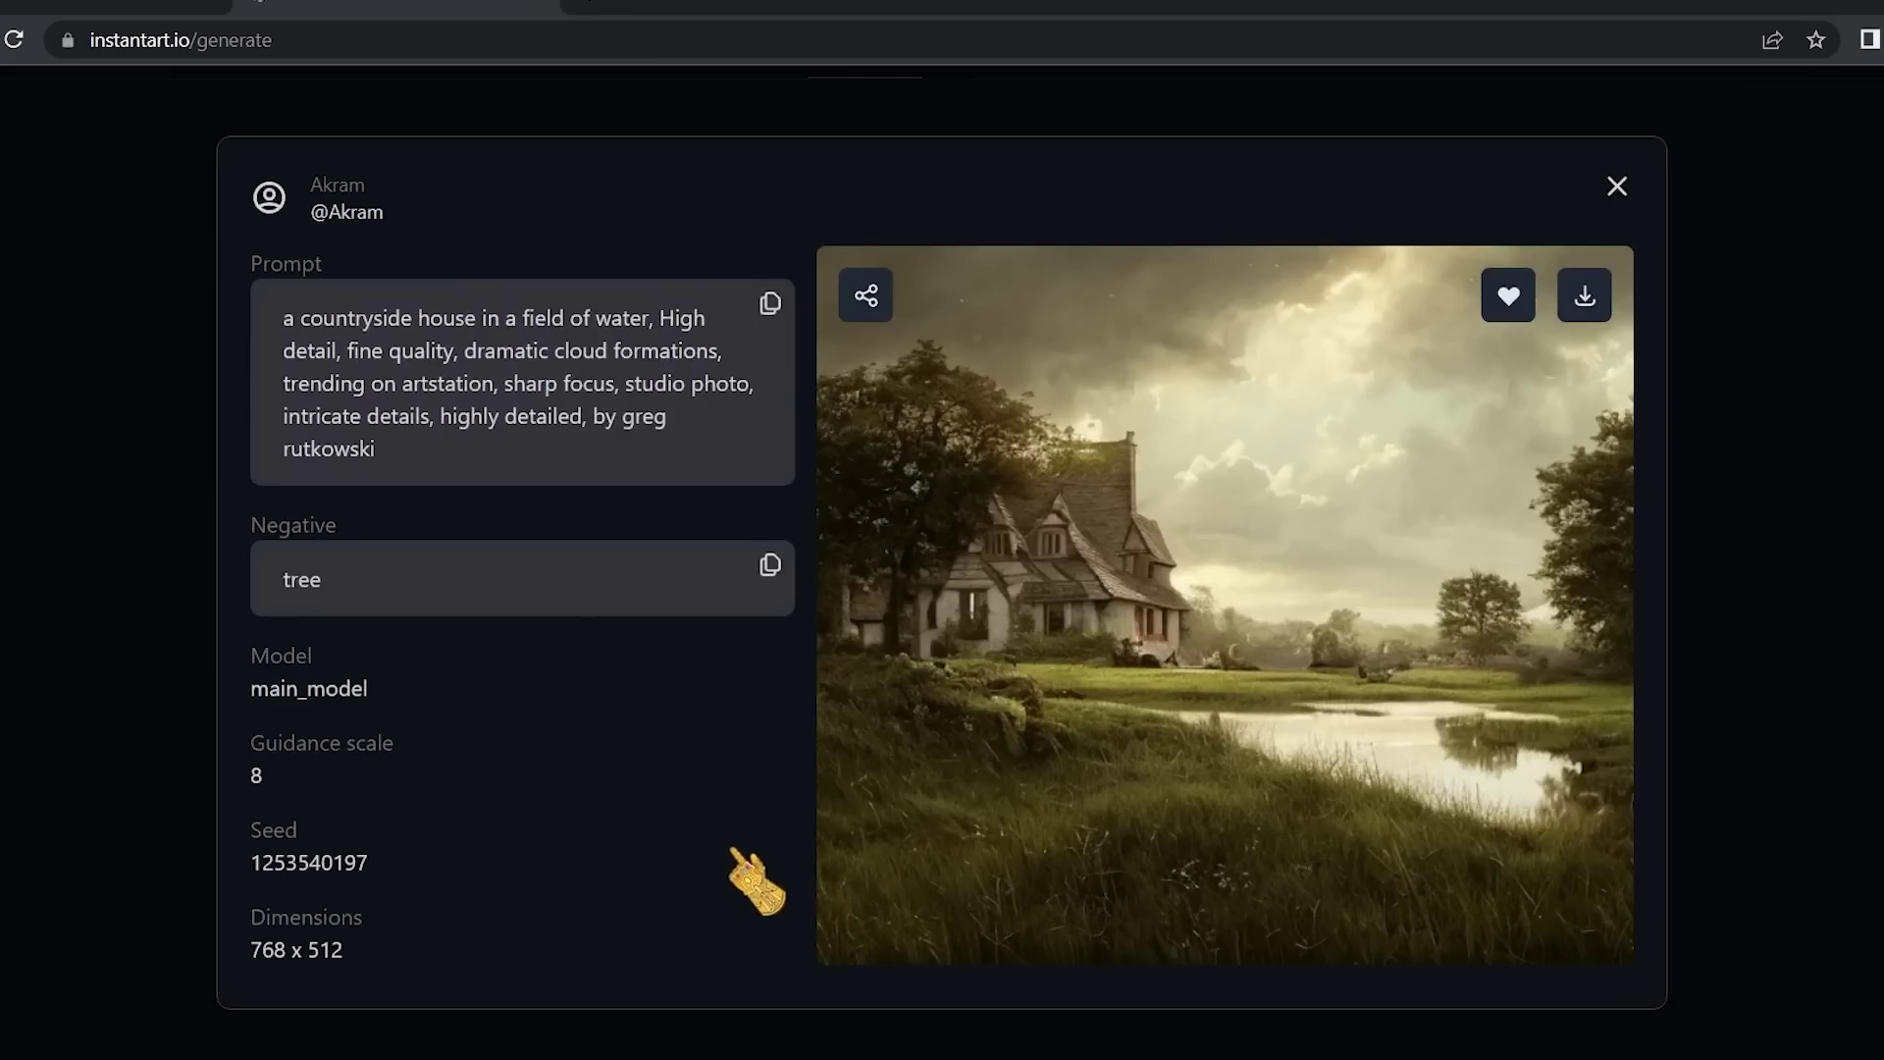
{"action": "mouse_move", "coordinate": [340, 526]}
{"action": "left_mouse_down"}
{"action": "mouse_move", "coordinate": [257, 530]}
{"action": "mouse_move", "coordinate": [250, 507]}
{"action": "mouse_move", "coordinate": [350, 526]}
{"action": "left_mouse_up"}
{"action": "left_click", "coordinate": [349, 546]}
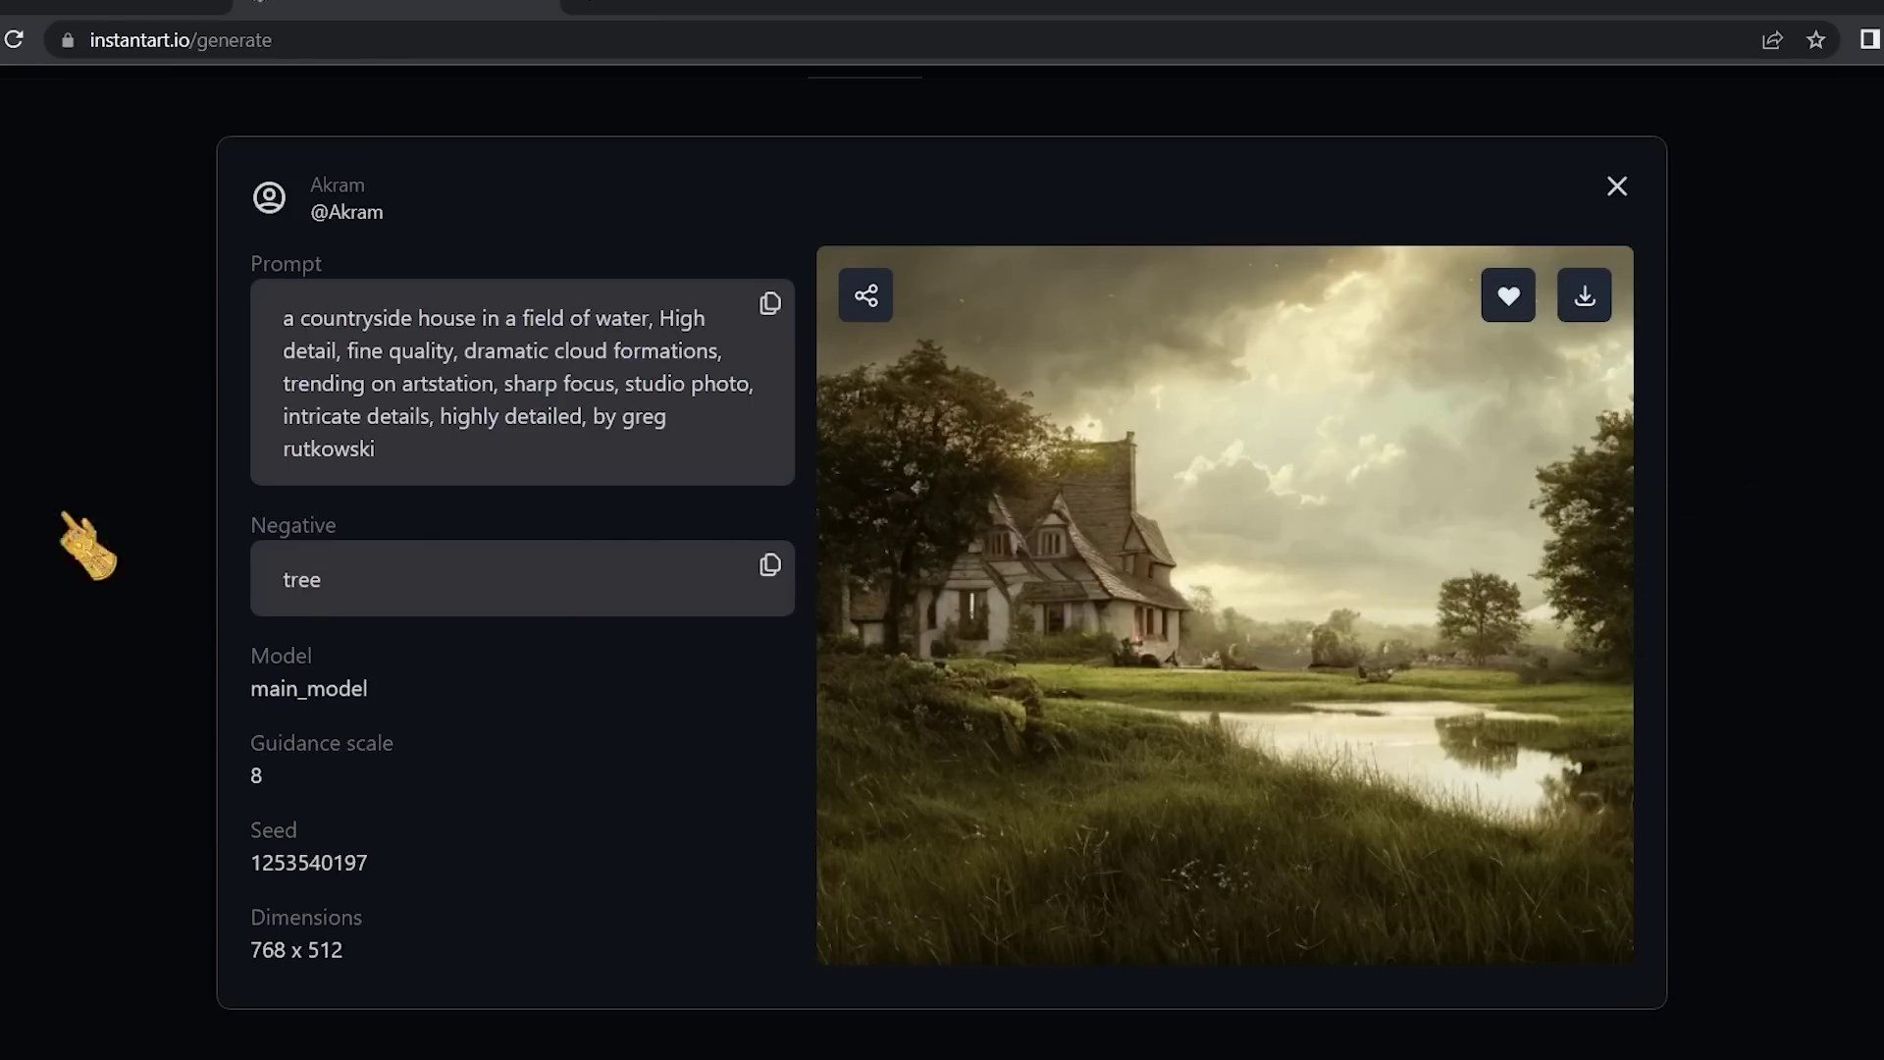
{"action": "key", "text": "Escape"}
{"action": "left_click", "coordinate": [1125, 928]}
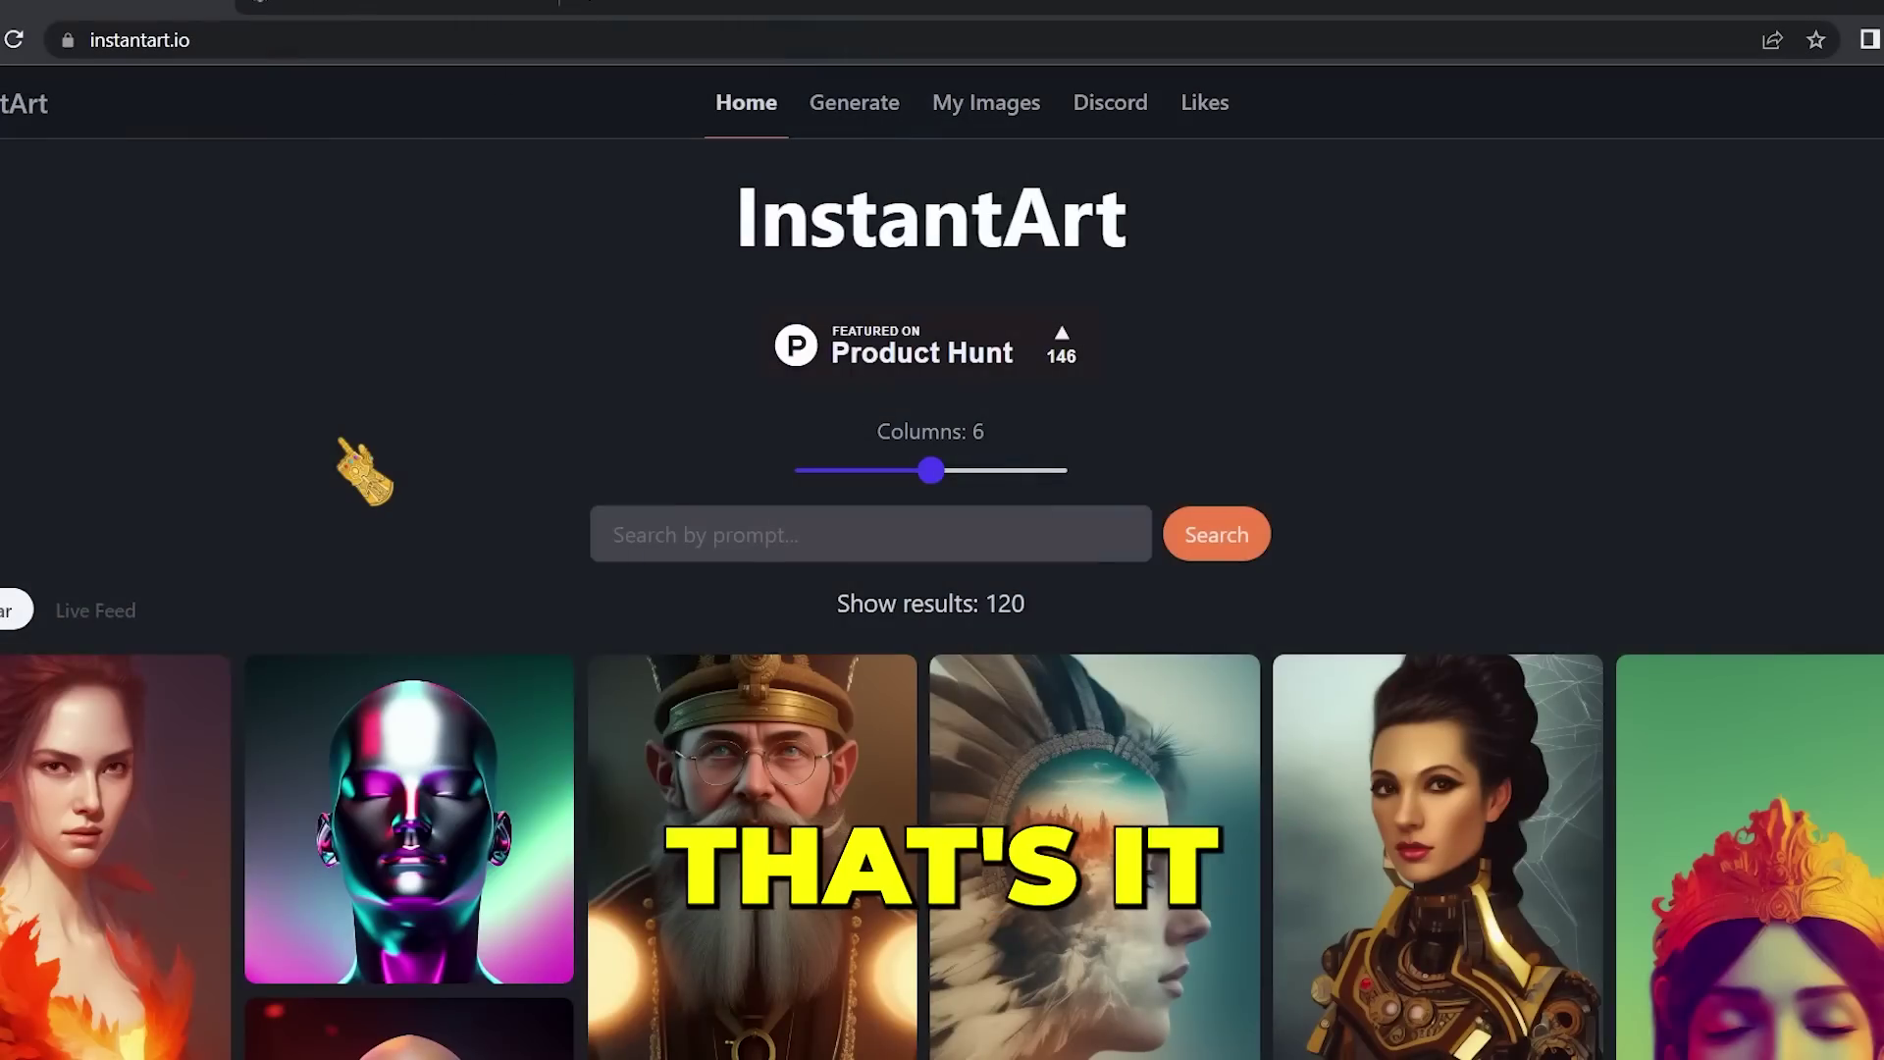
{"action": "scroll", "coordinate": [343, 444], "scroll_direction": "down", "scroll_amount": 15}
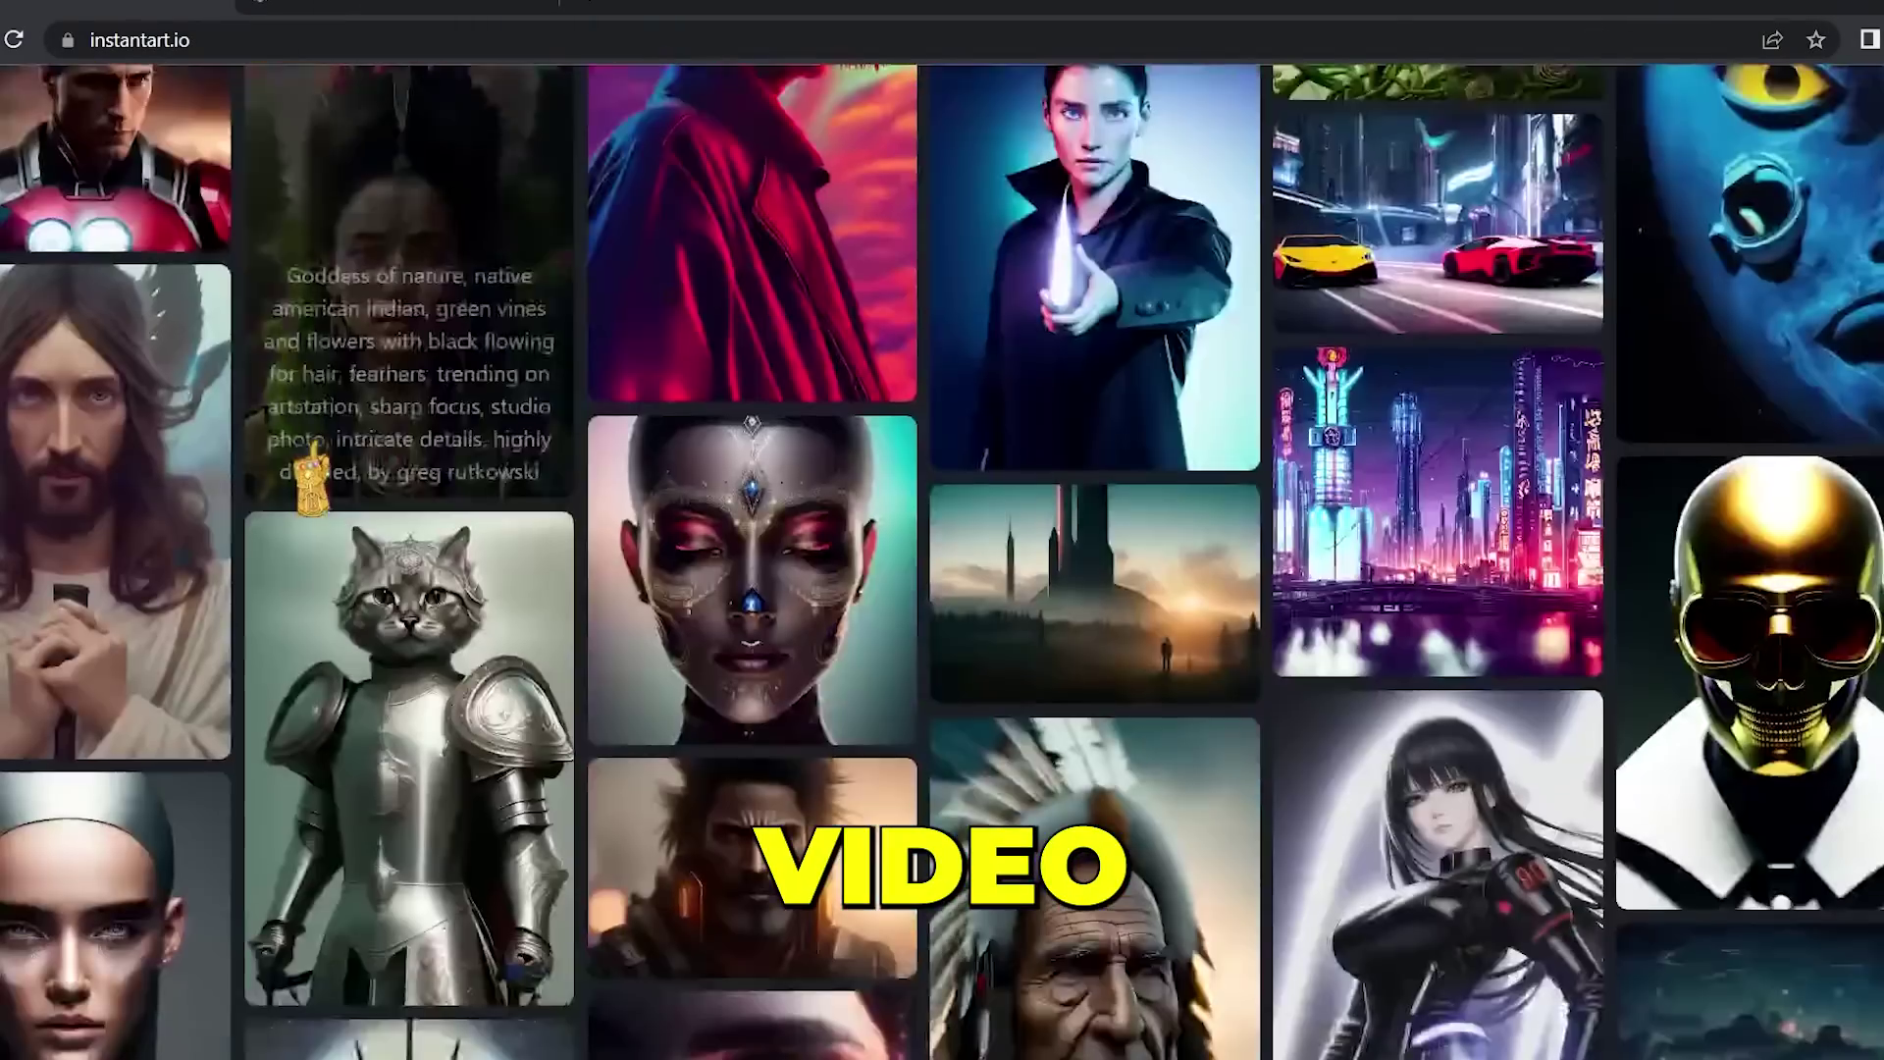
{"action": "scroll", "coordinate": [337, 461], "scroll_direction": "down", "scroll_amount": 5}
{"action": "scroll", "coordinate": [651, 638], "scroll_direction": "down", "scroll_amount": 6}
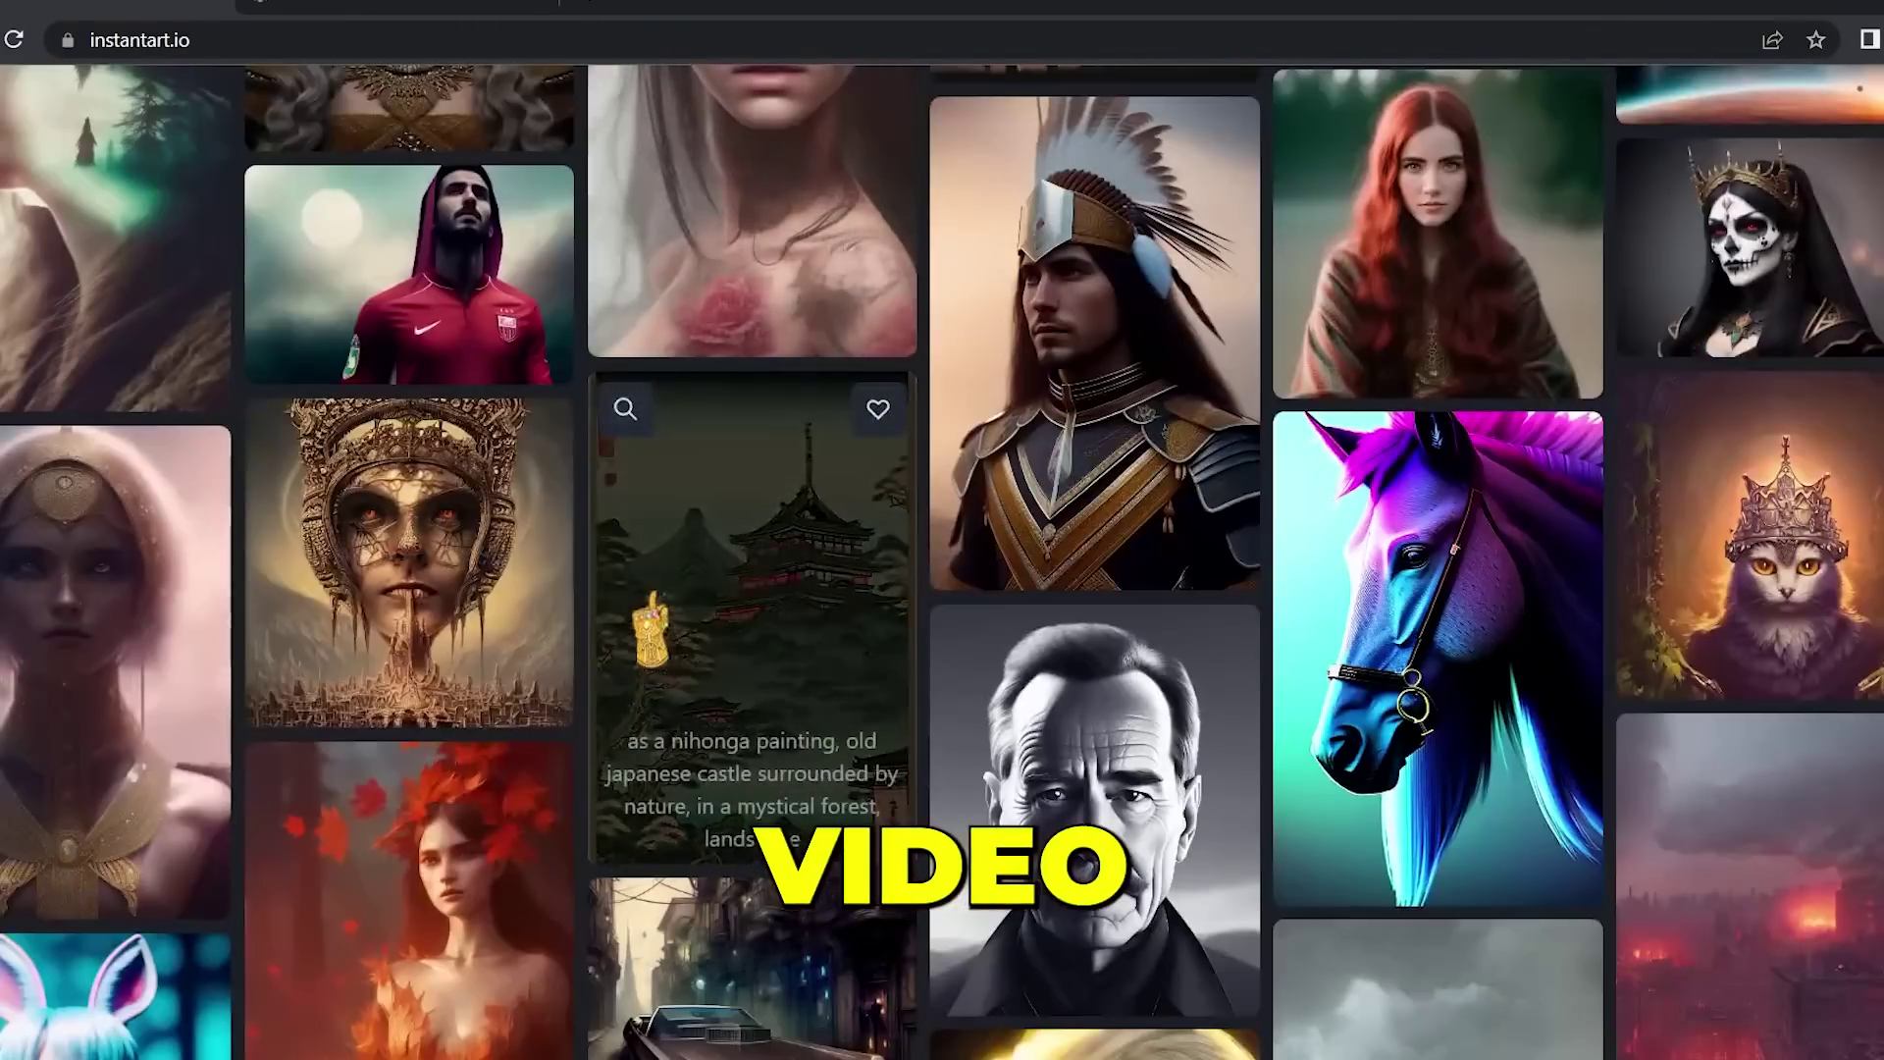